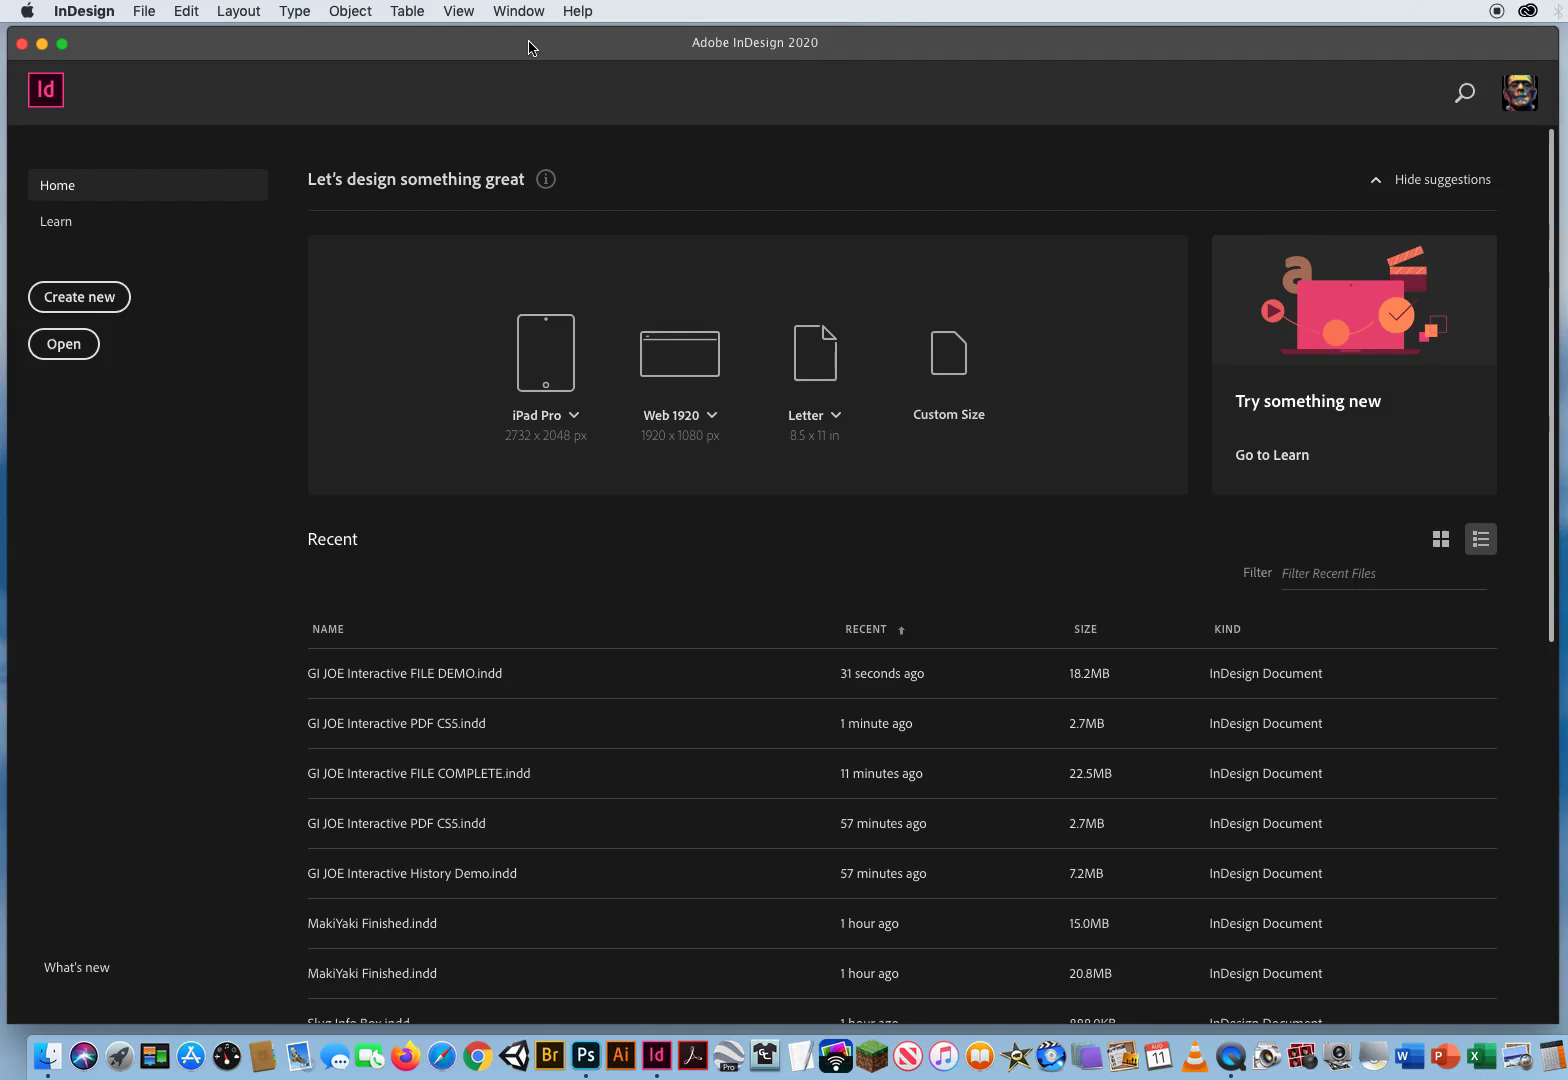
# - Open GI JOE Interactive FILE DEMO.indd from the 1 GI JOE Roster Page COMPLETE folder inside ID CH.11 Interactive PDFs
pyautogui.click(144, 11)
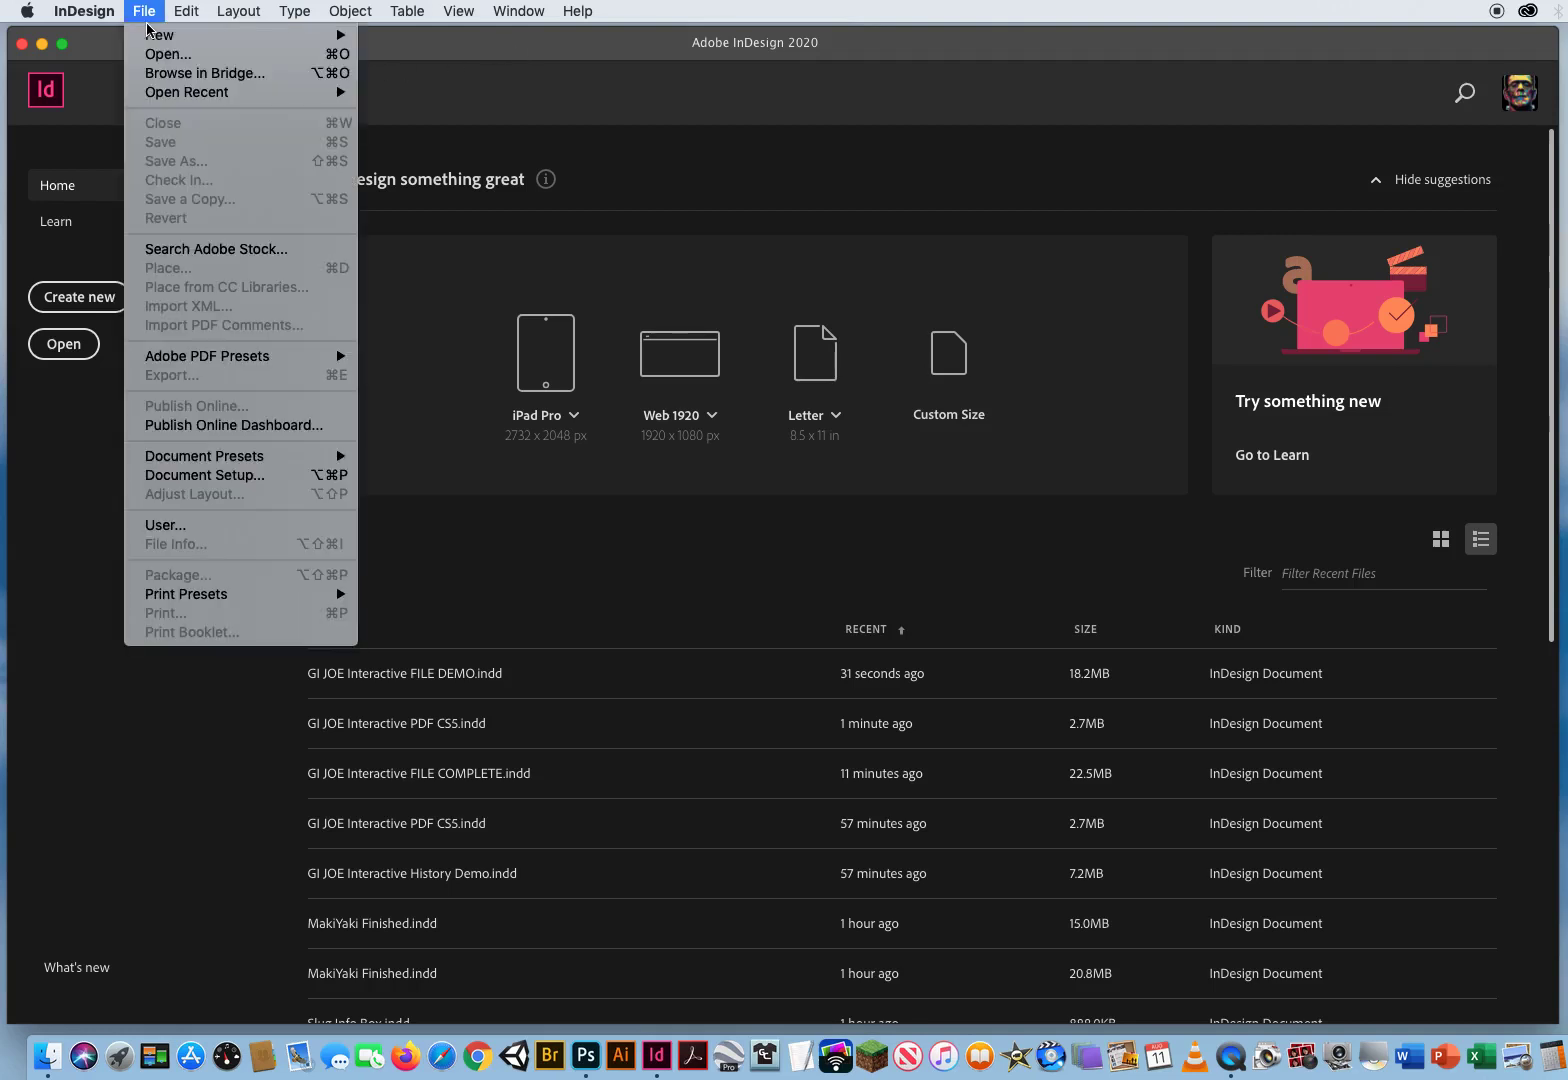
pyautogui.click(154, 52)
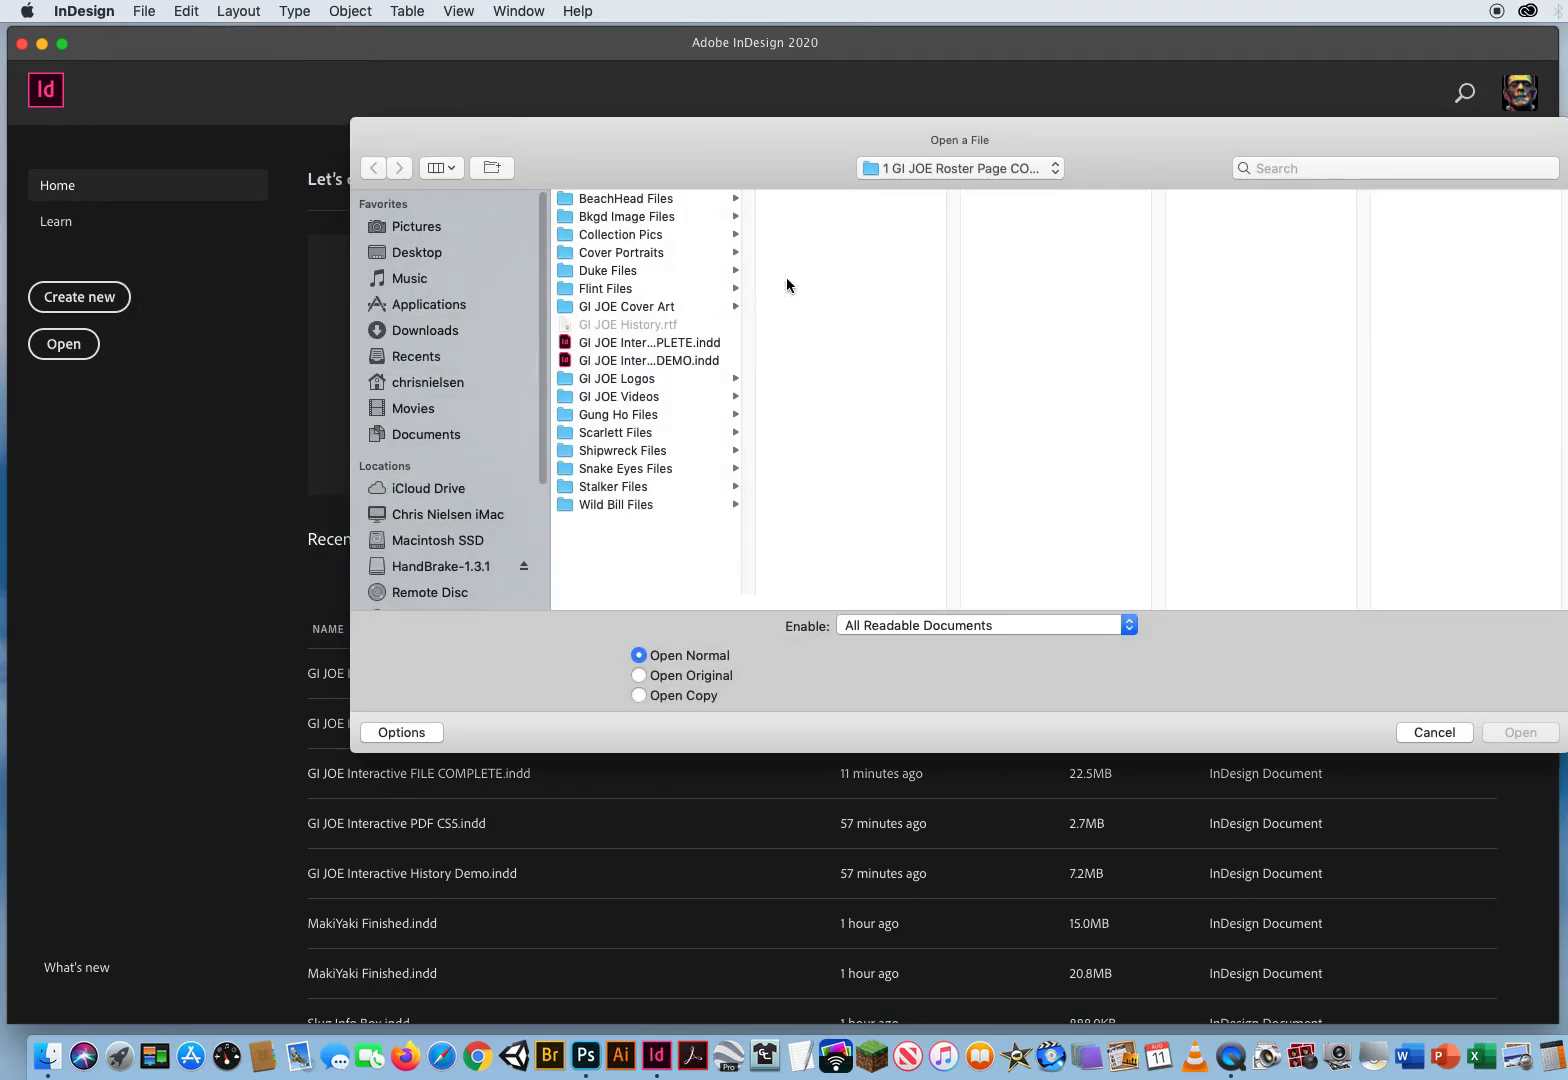
pyautogui.click(932, 167)
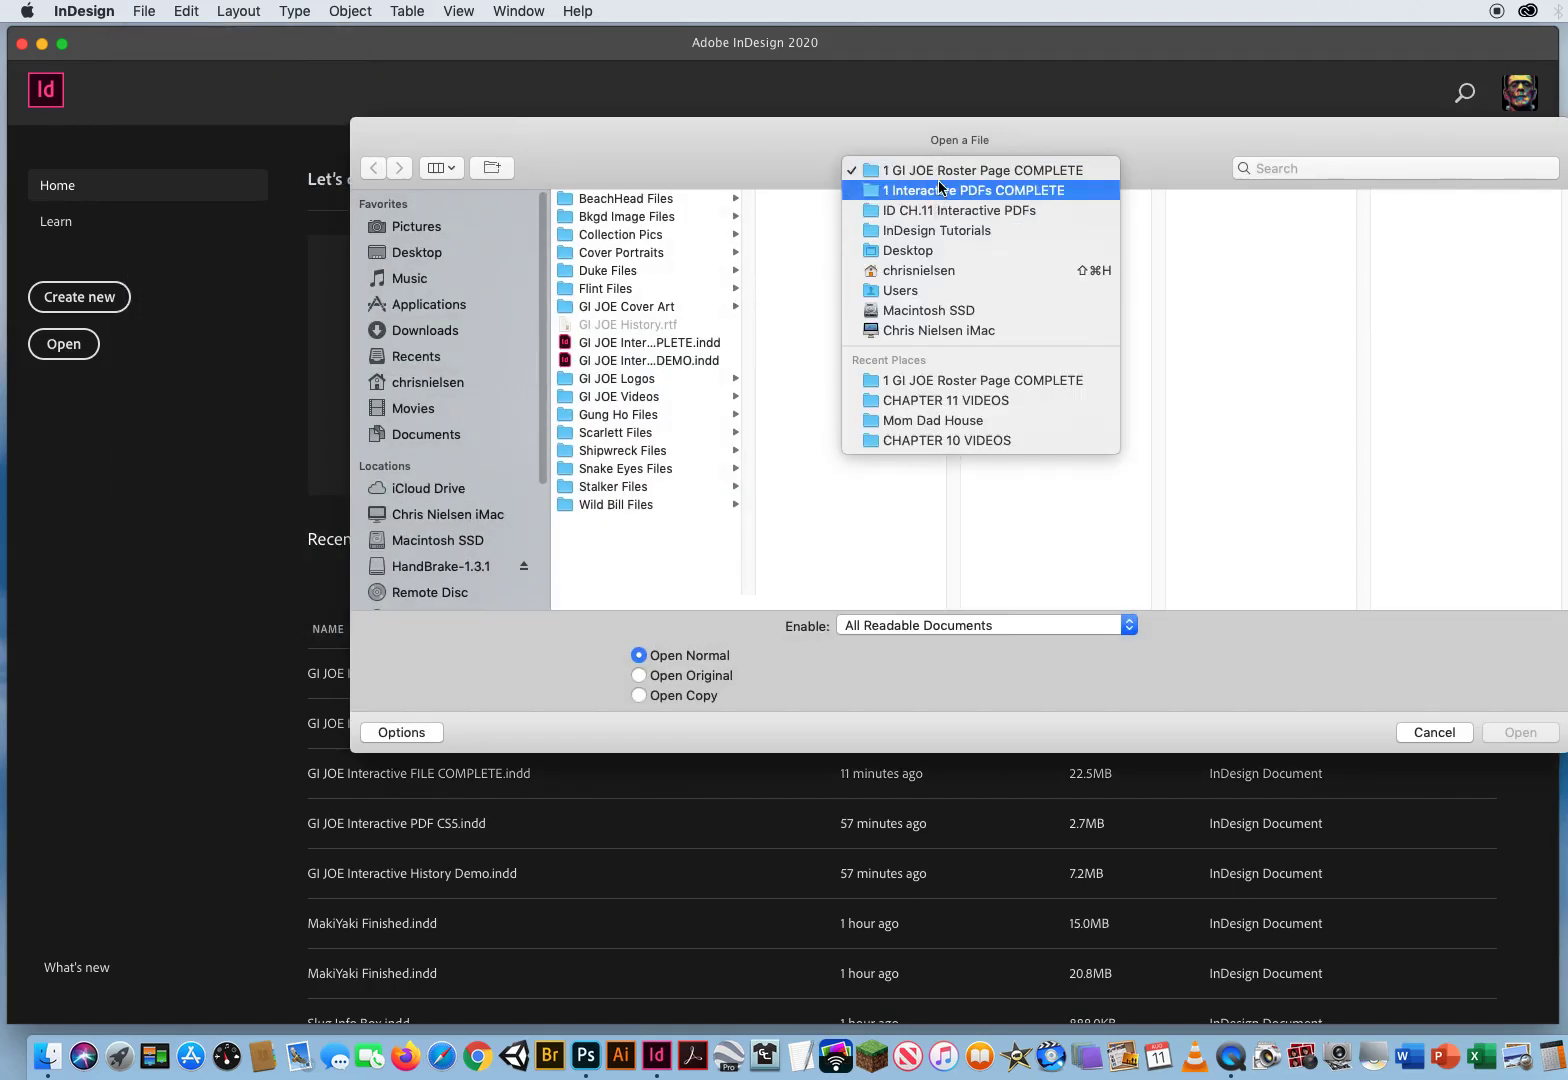
pyautogui.click(935, 210)
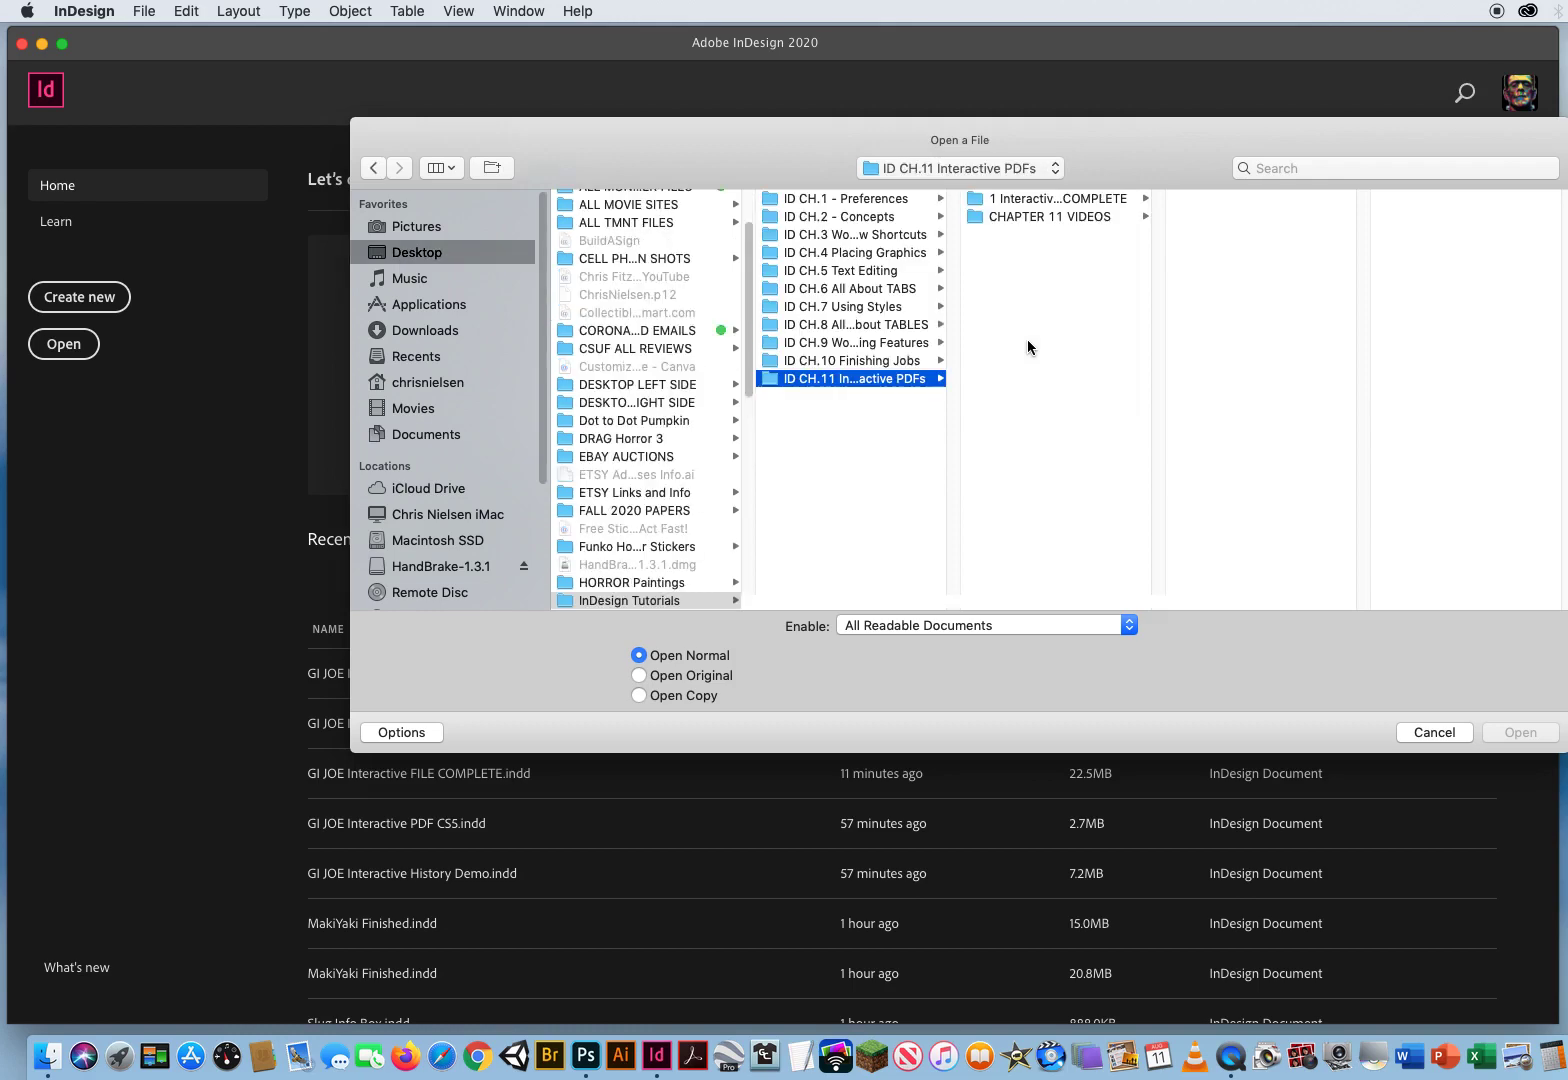
pyautogui.click(1042, 202)
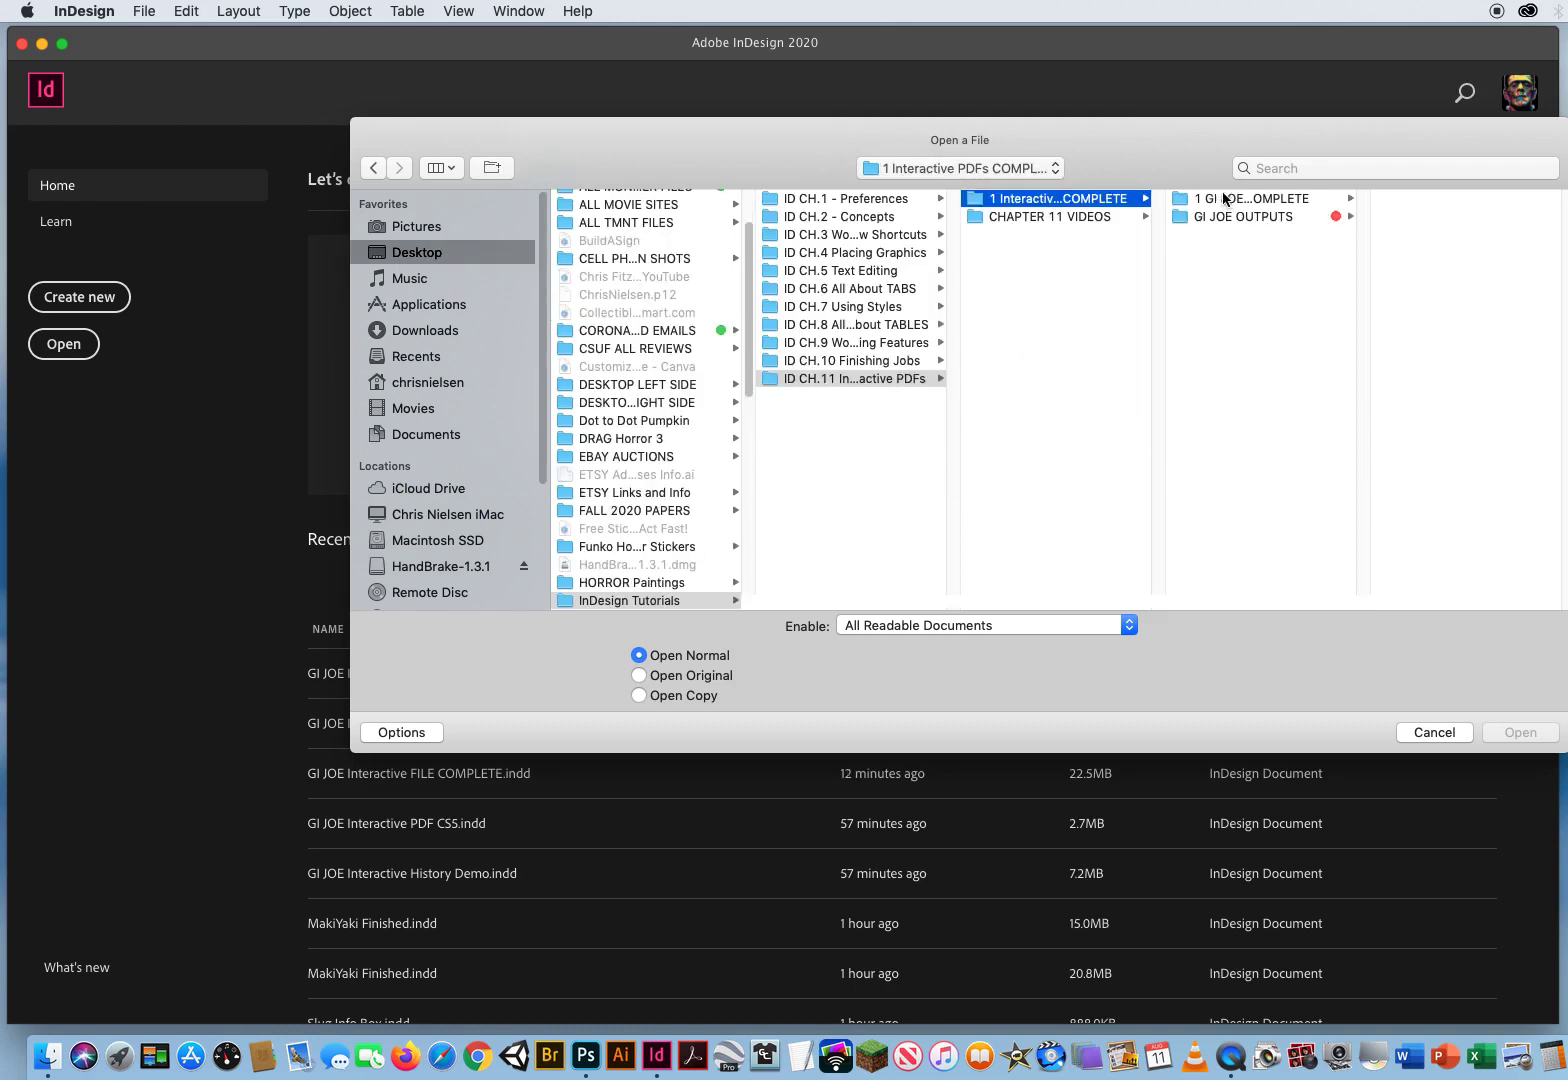
pyautogui.click(1219, 202)
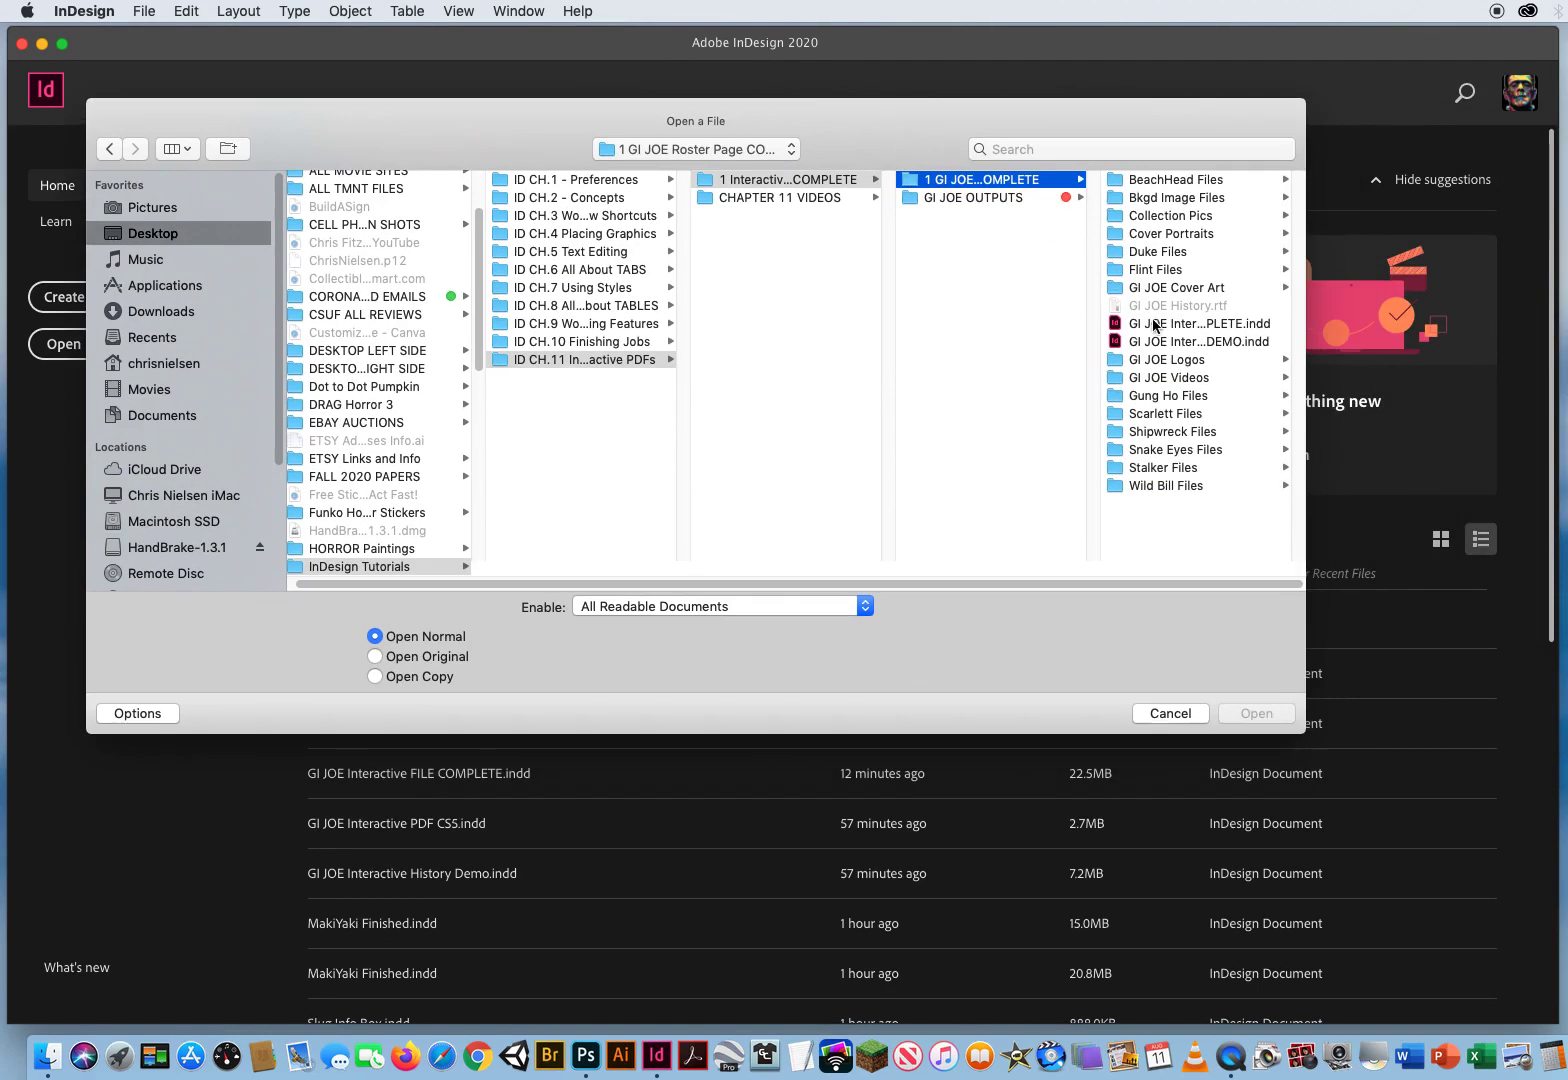
pyautogui.click(1242, 341)
pyautogui.click(1374, 713)
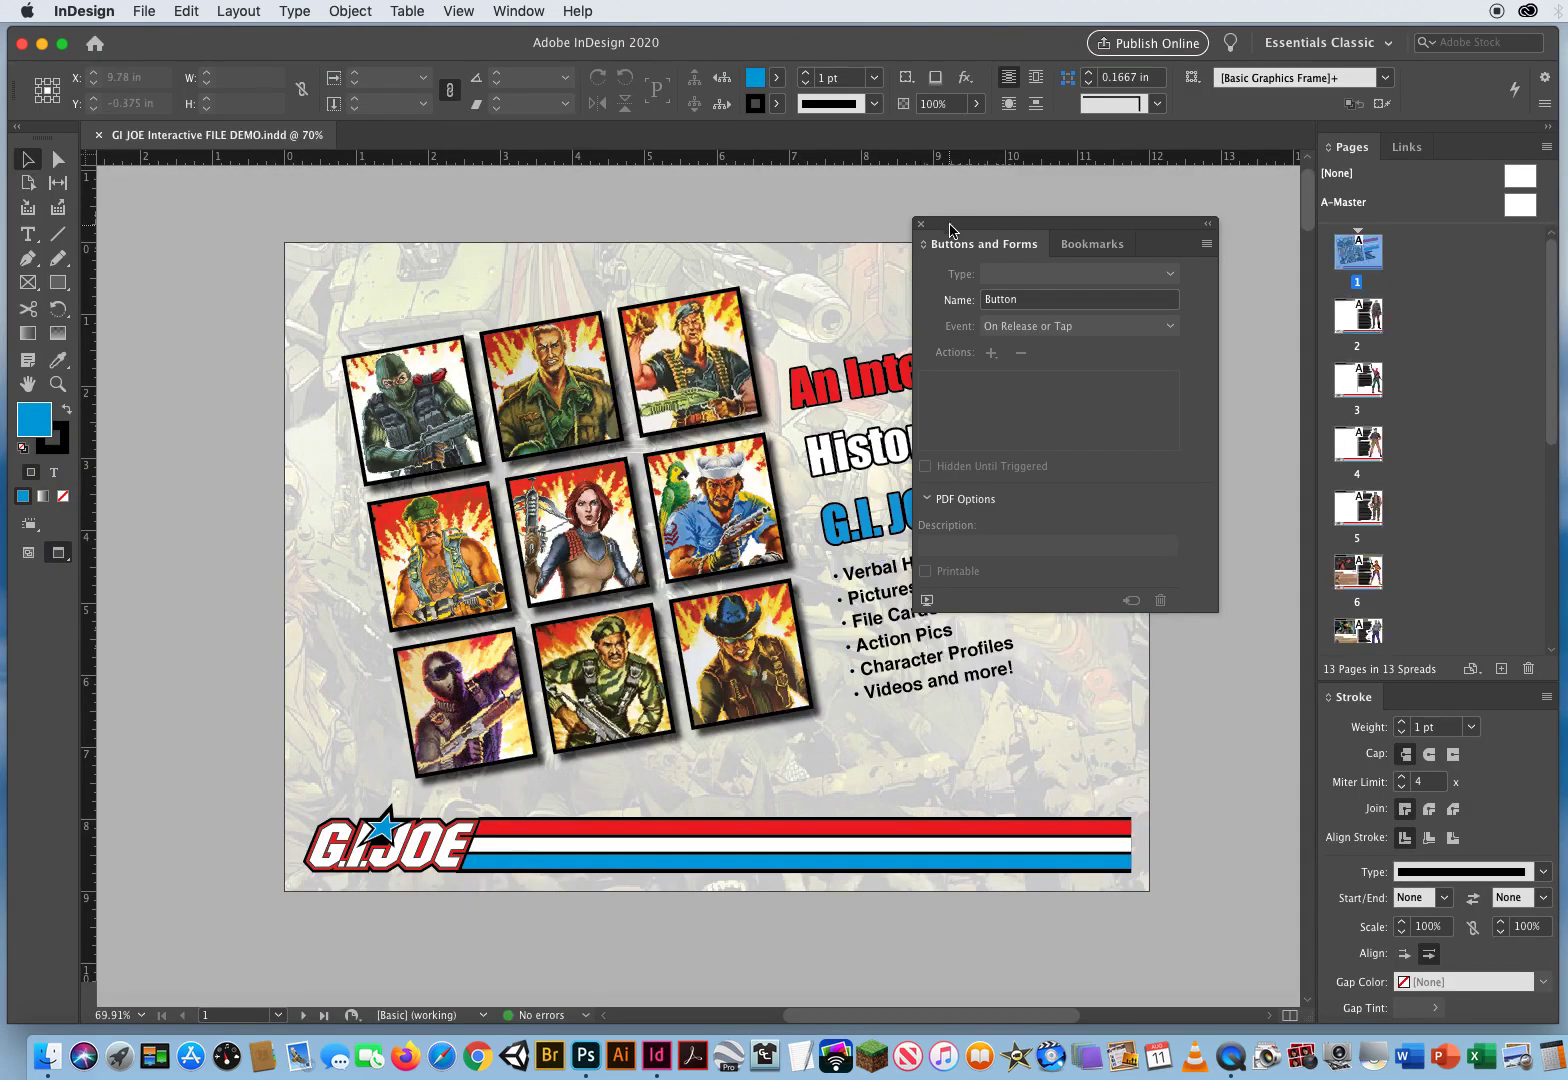
# - Close the floating Buttons and Forms panel and browse the document to the footer of the page numbered 10
pyautogui.moveTo(950, 228); pyautogui.dragTo(1143, 235)
pyautogui.click(1108, 232)
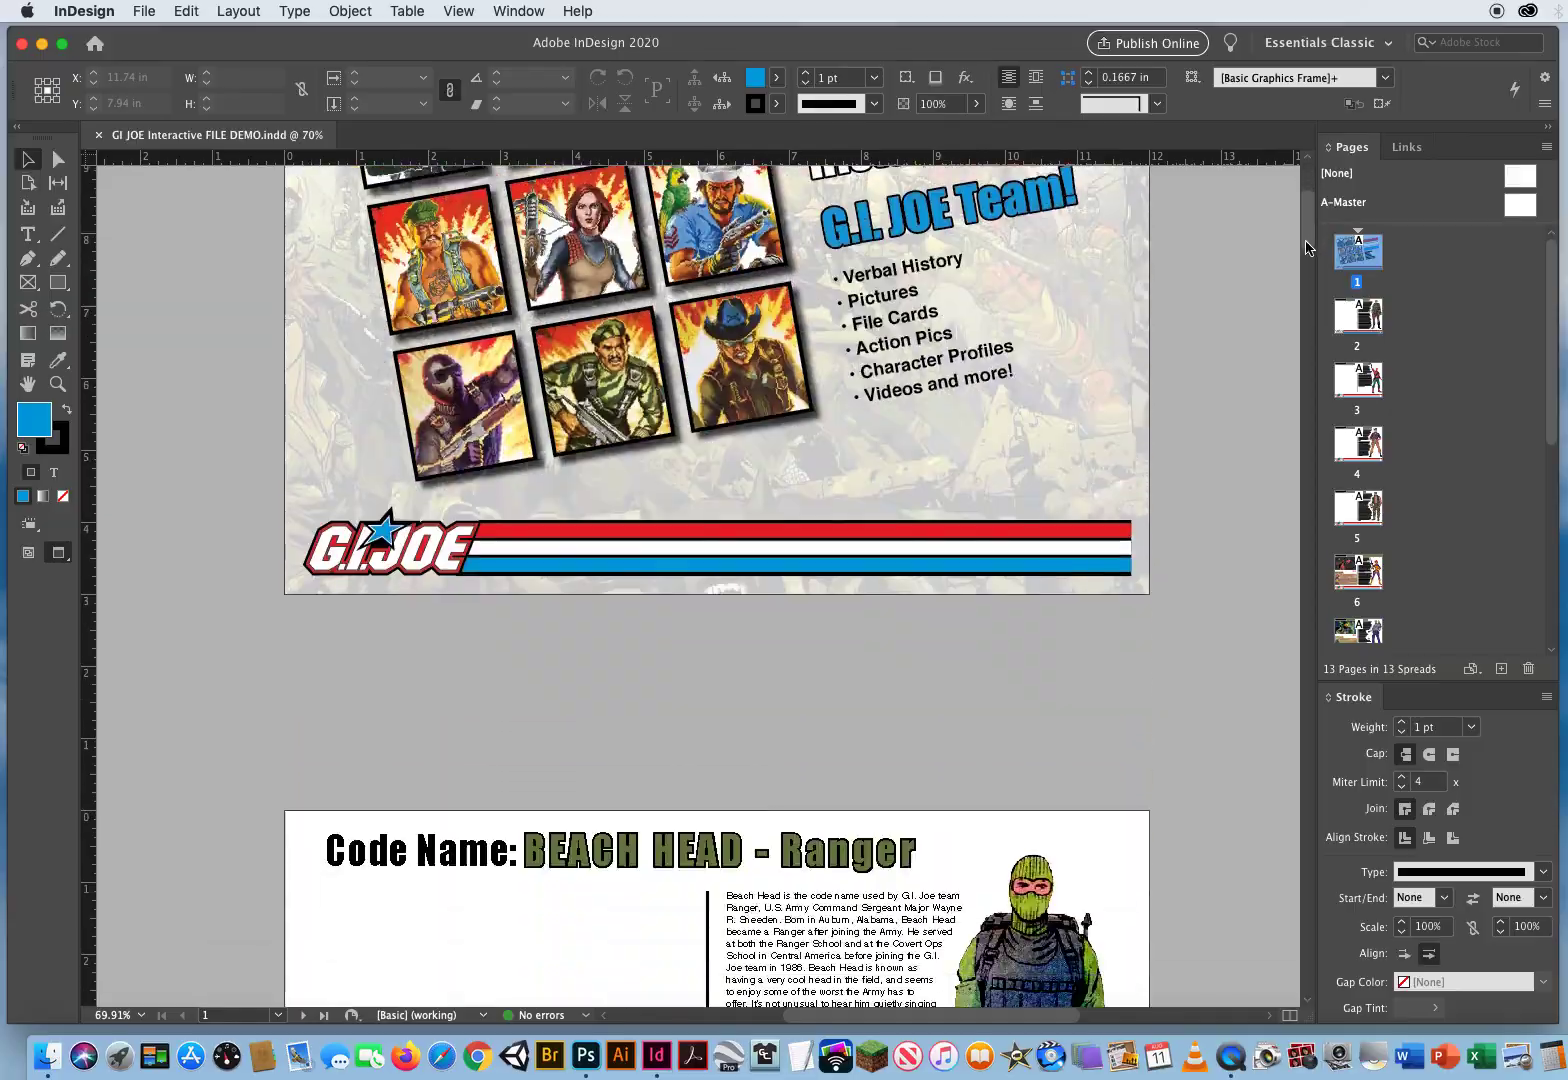
pyautogui.moveTo(1309, 220); pyautogui.dragTo(1082, 918)
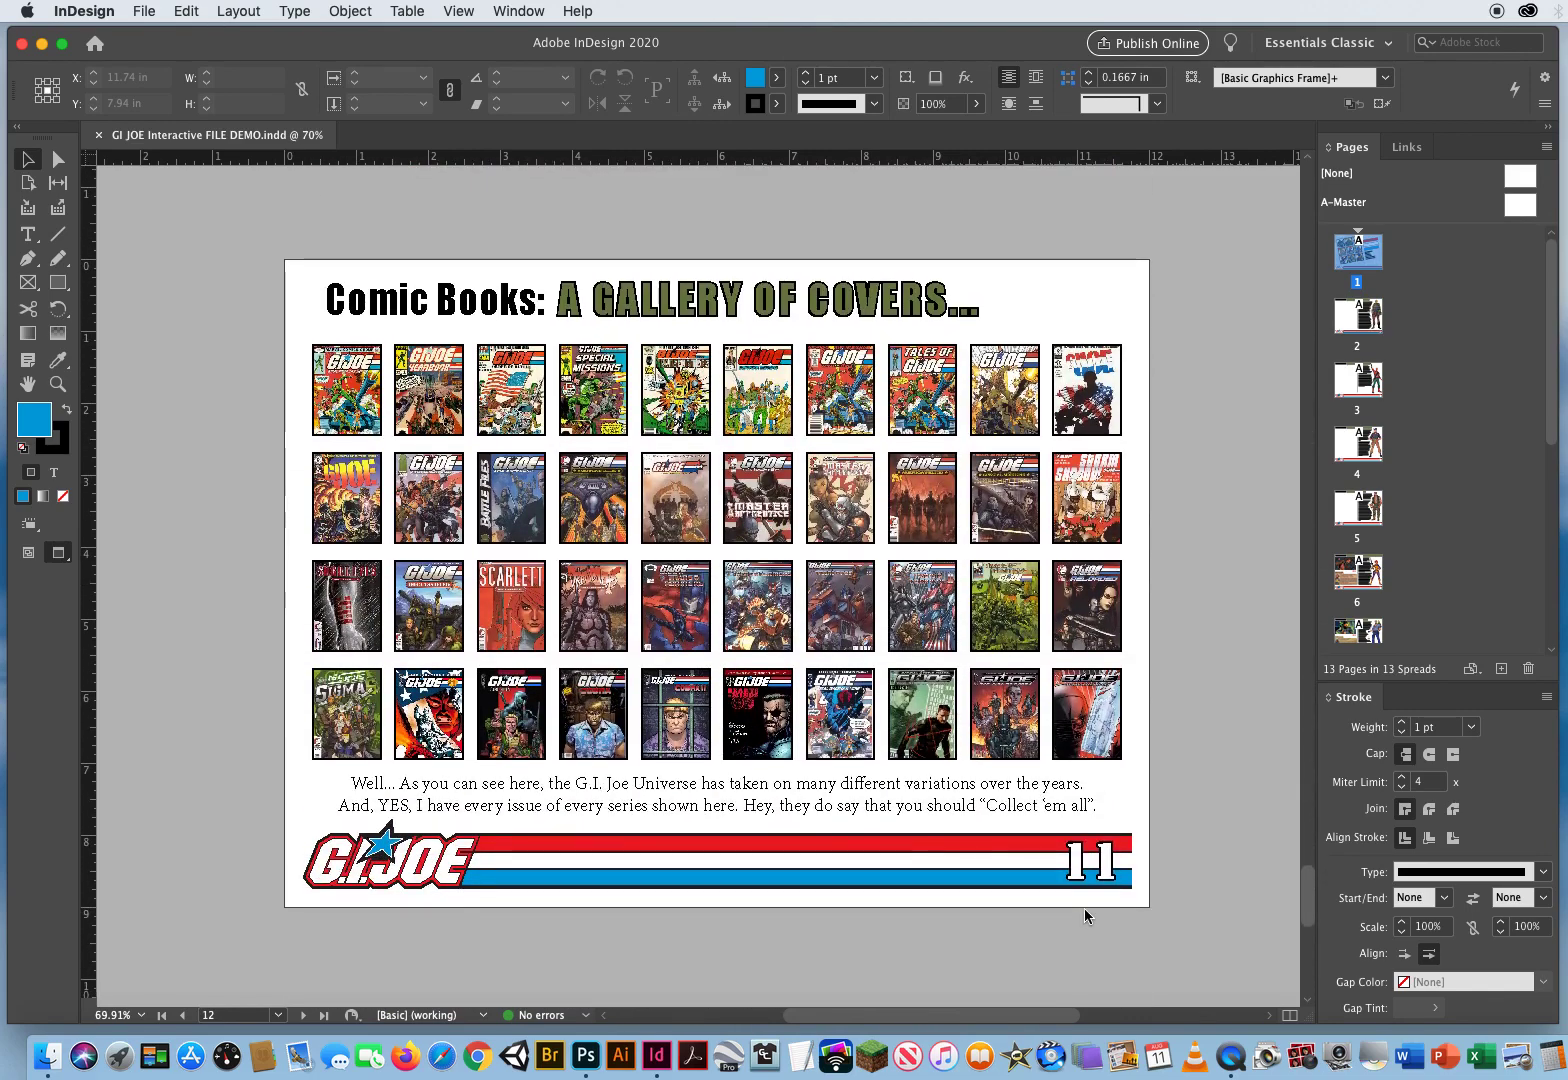
pyautogui.scroll(10, 1084, 908)
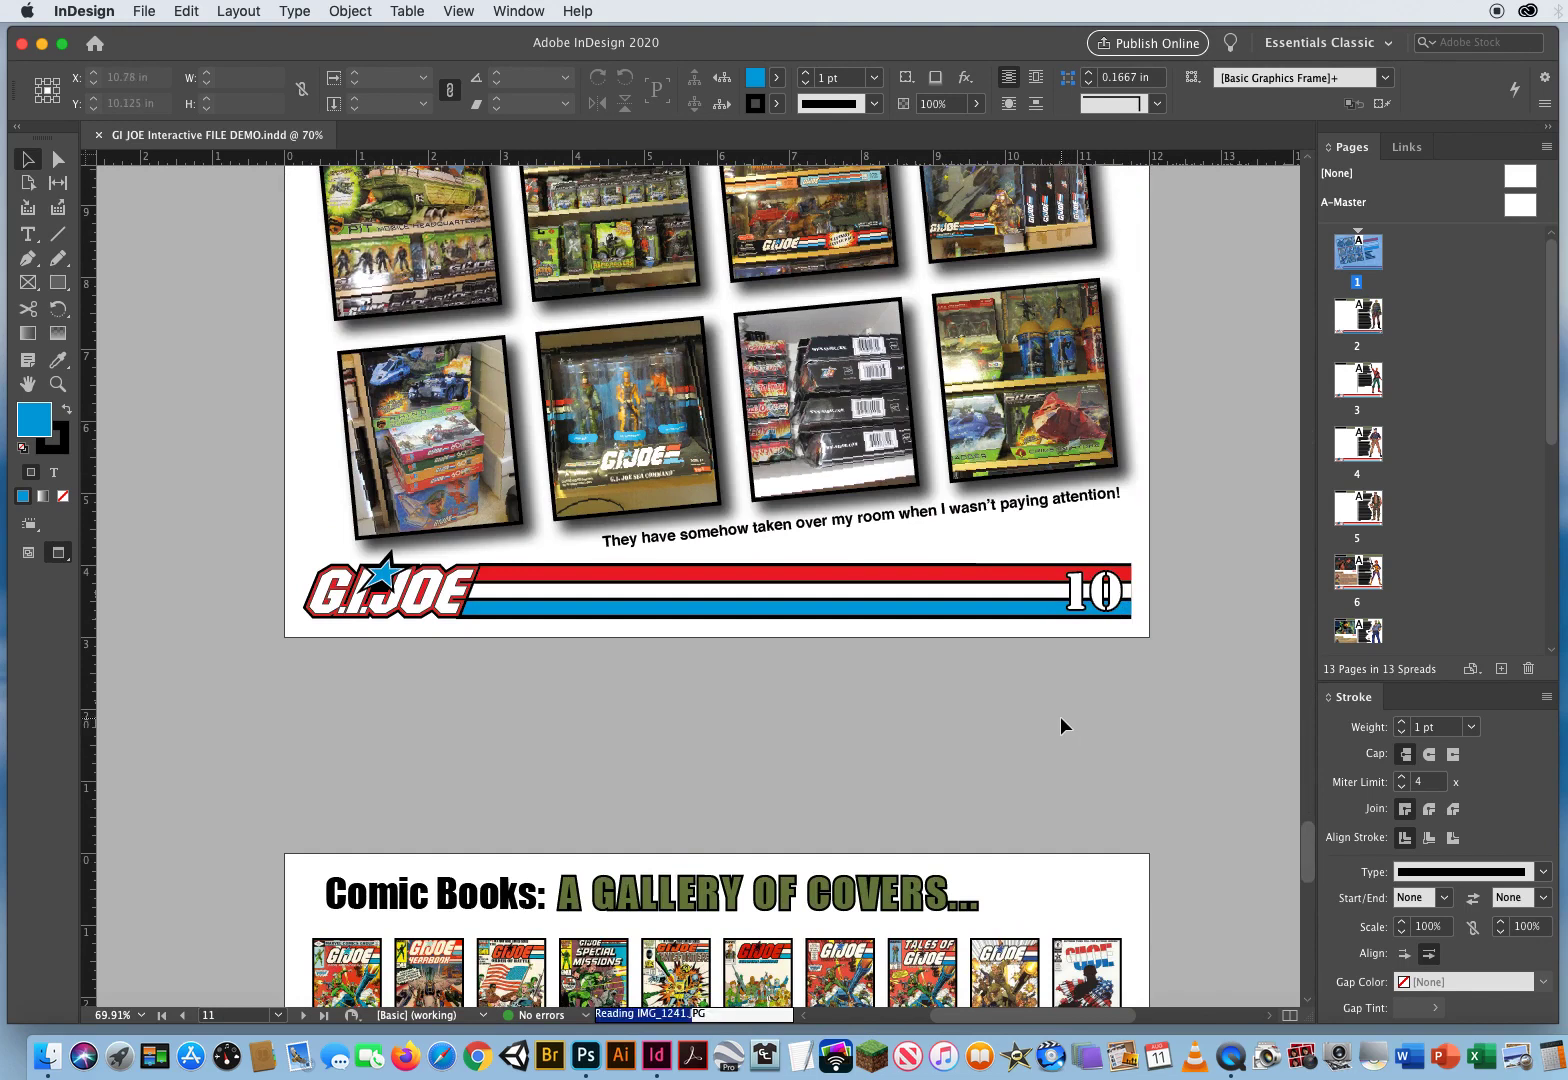
# - Display the document's layers beside the page and make Page Buttons the active layer
pyautogui.click(518, 11)
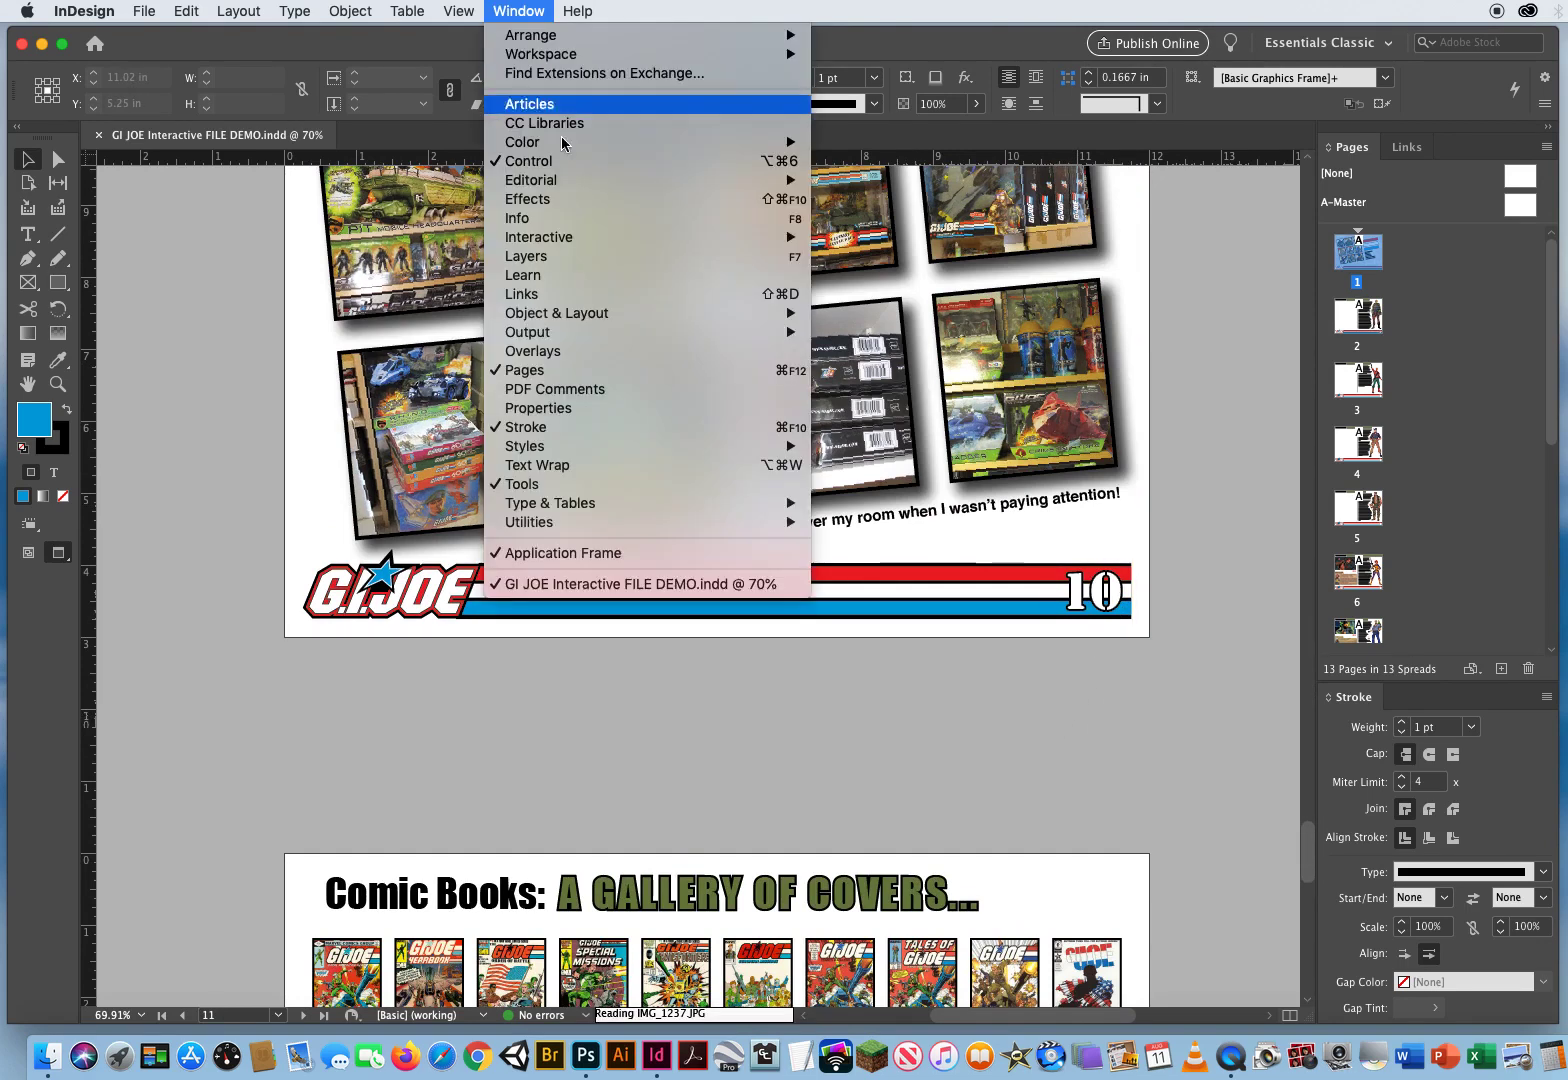
pyautogui.click(576, 259)
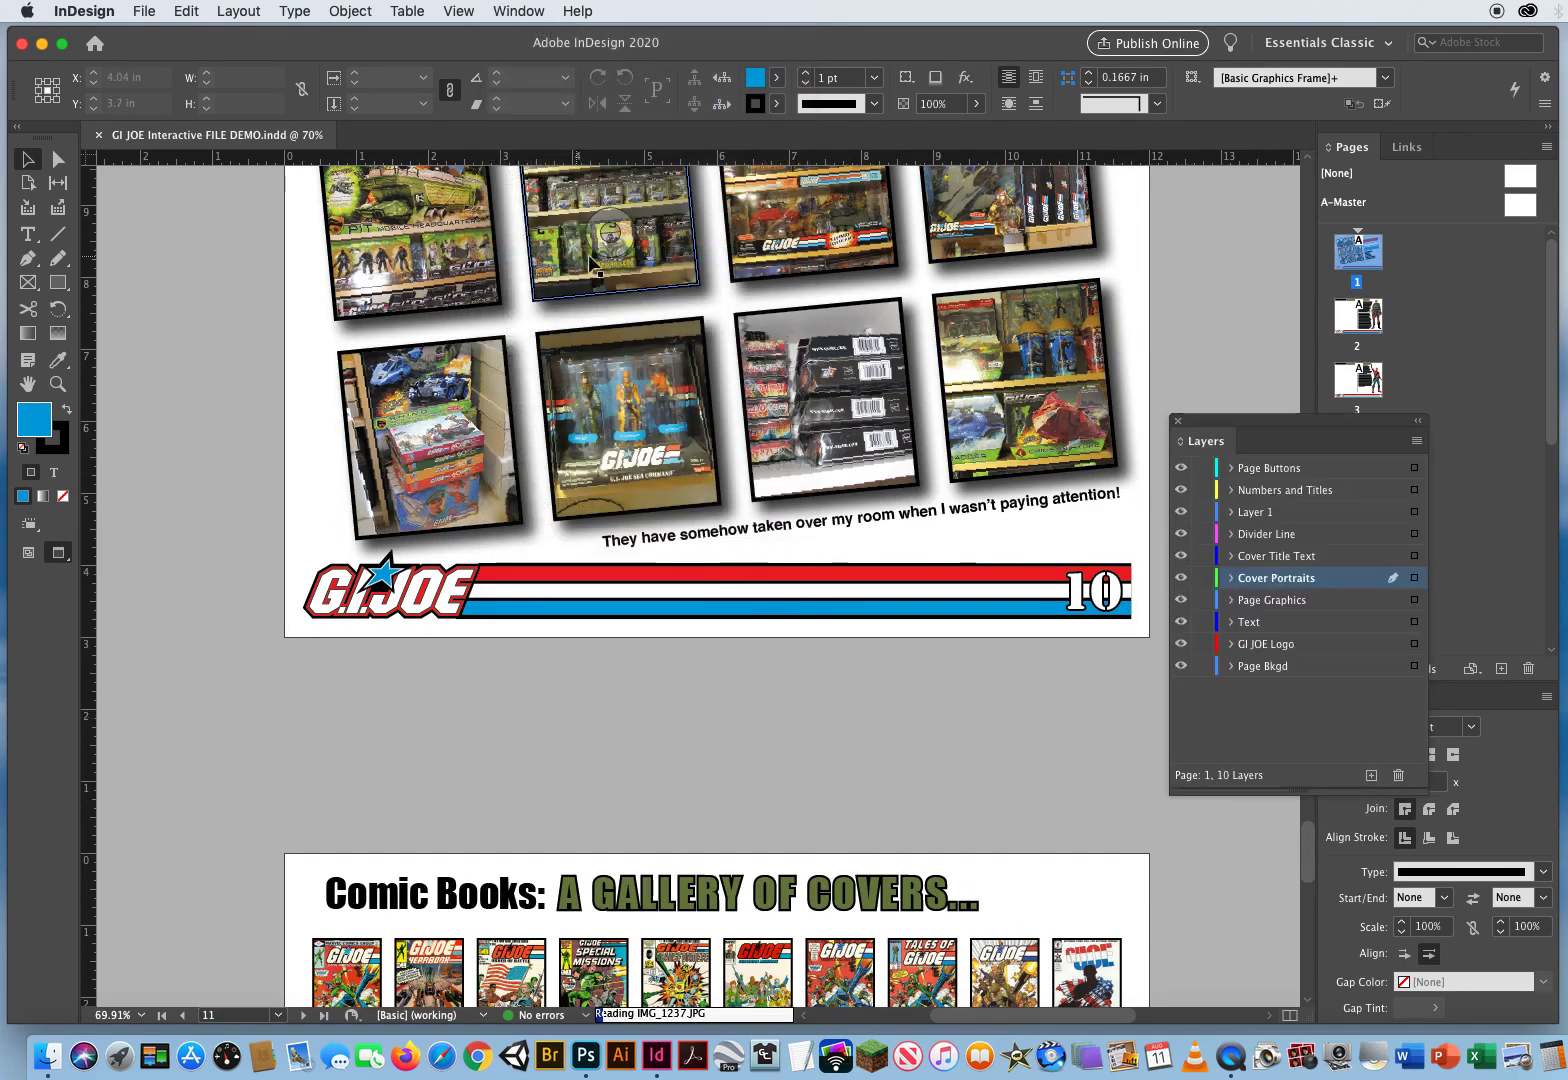
pyautogui.moveTo(1220, 422); pyautogui.dragTo(1205, 281)
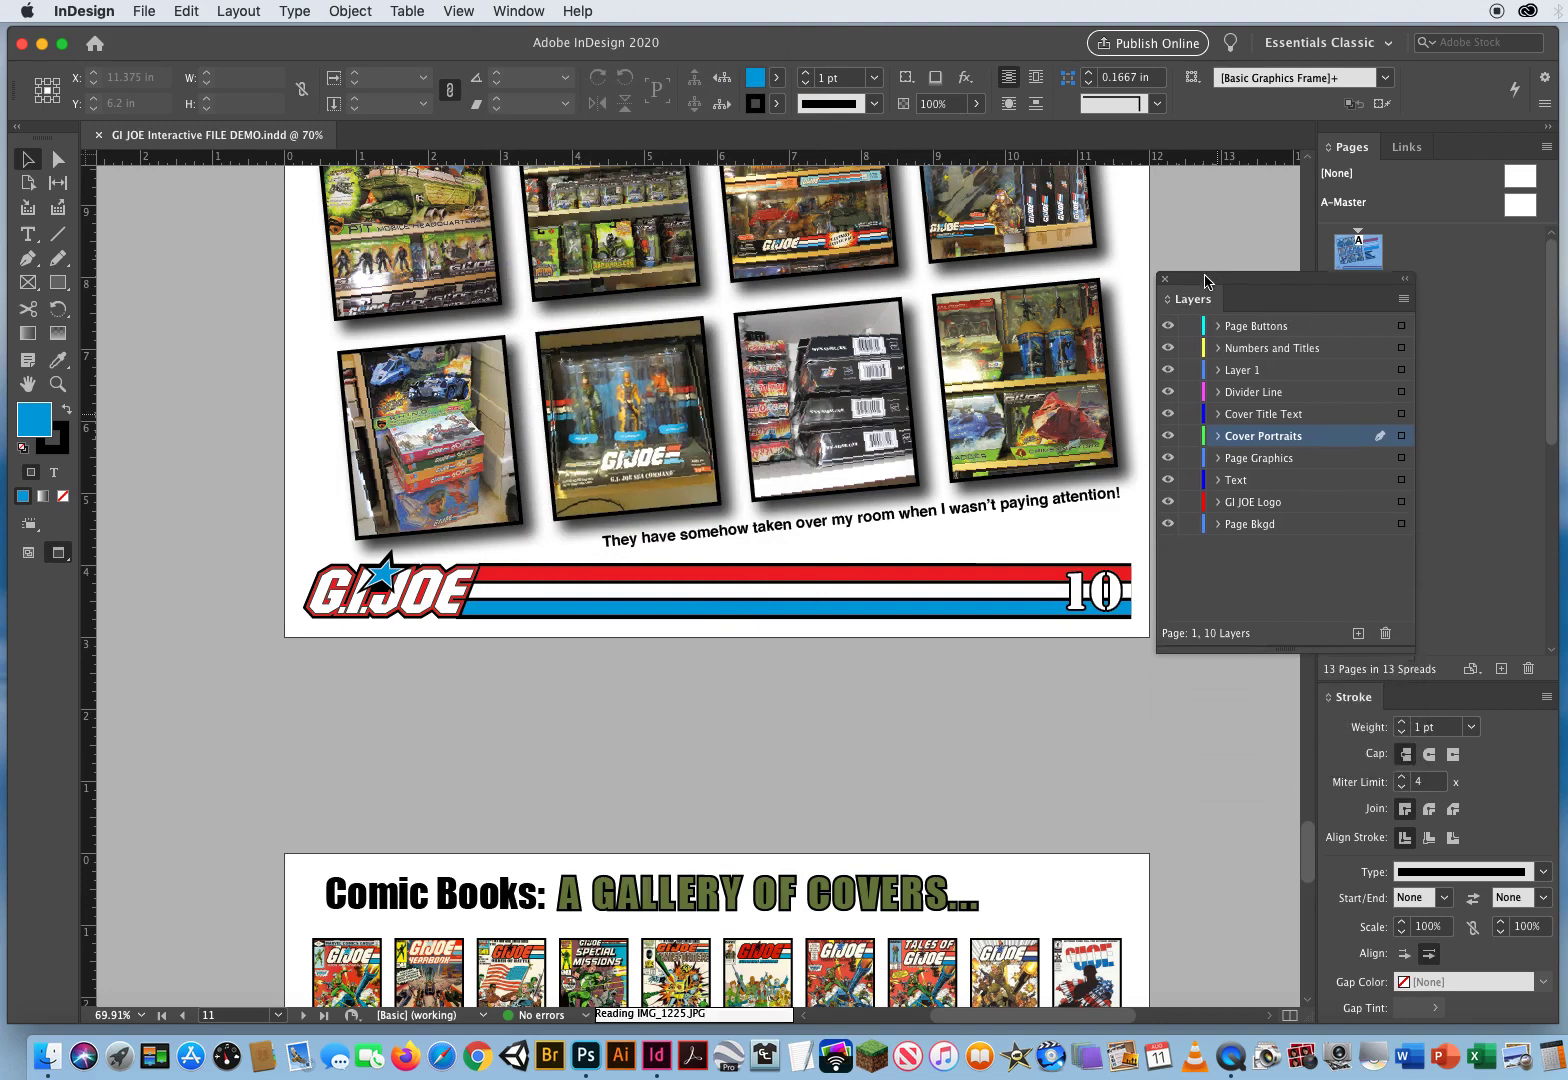
pyautogui.click(1293, 328)
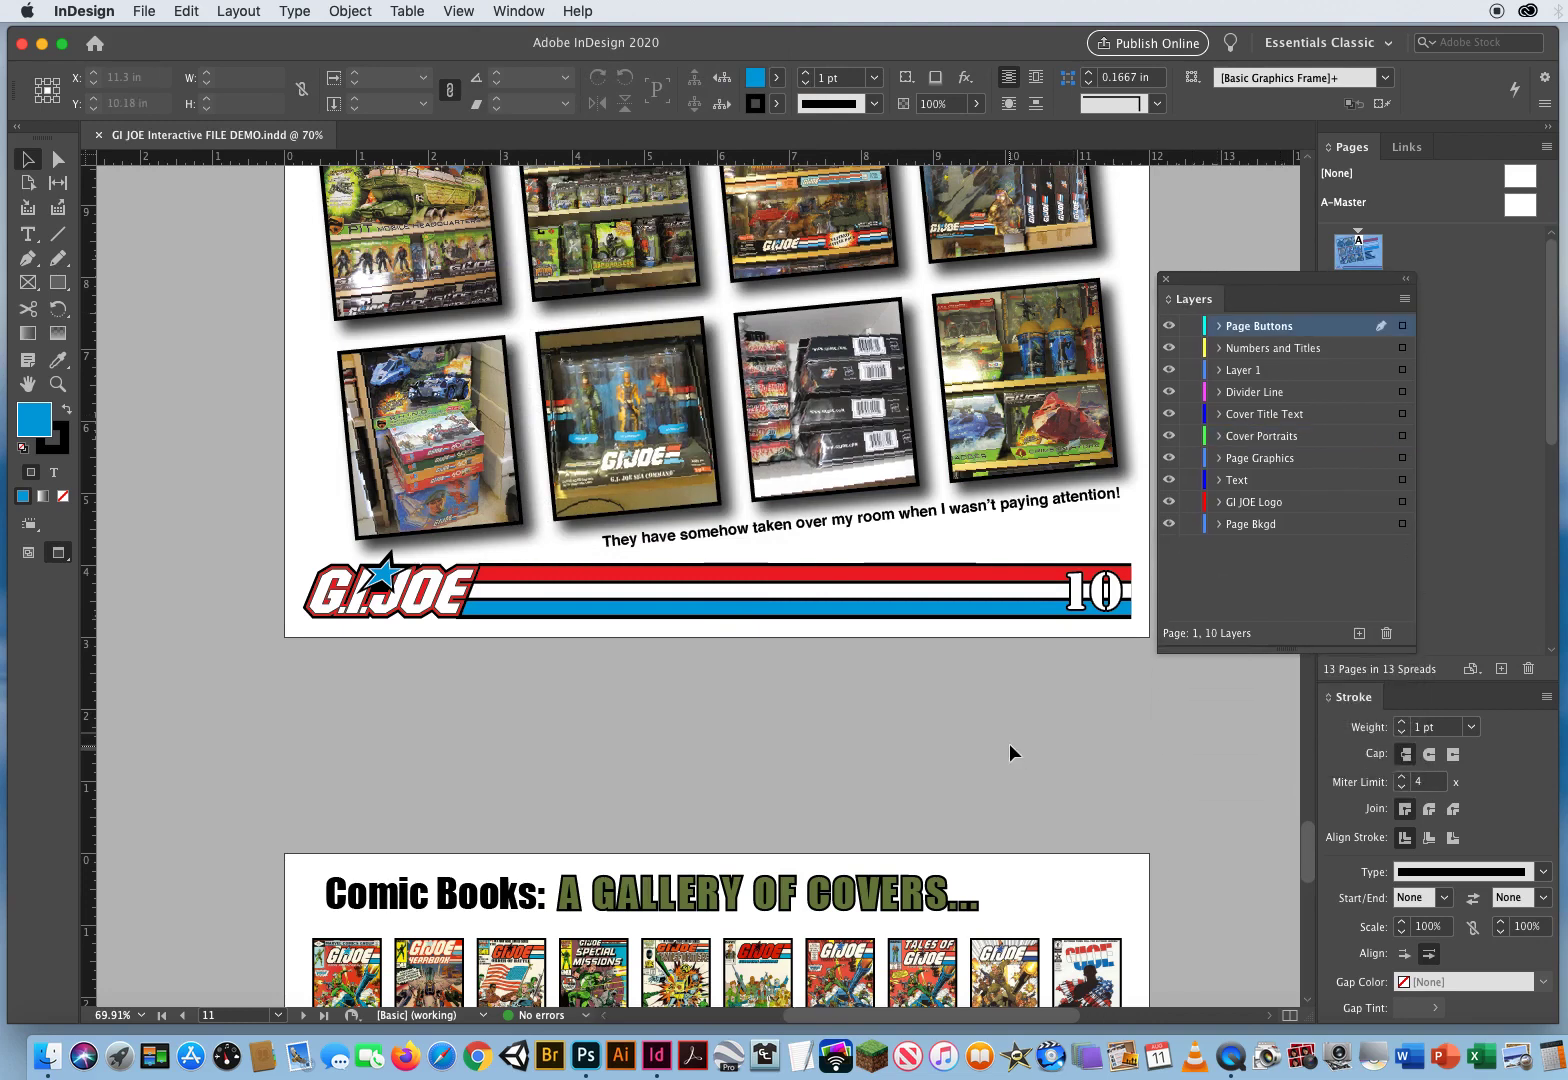
# - Set the default fill to None with nothing selected on the page numbered 10
pyautogui.click(1024, 581)
pyautogui.click(987, 733)
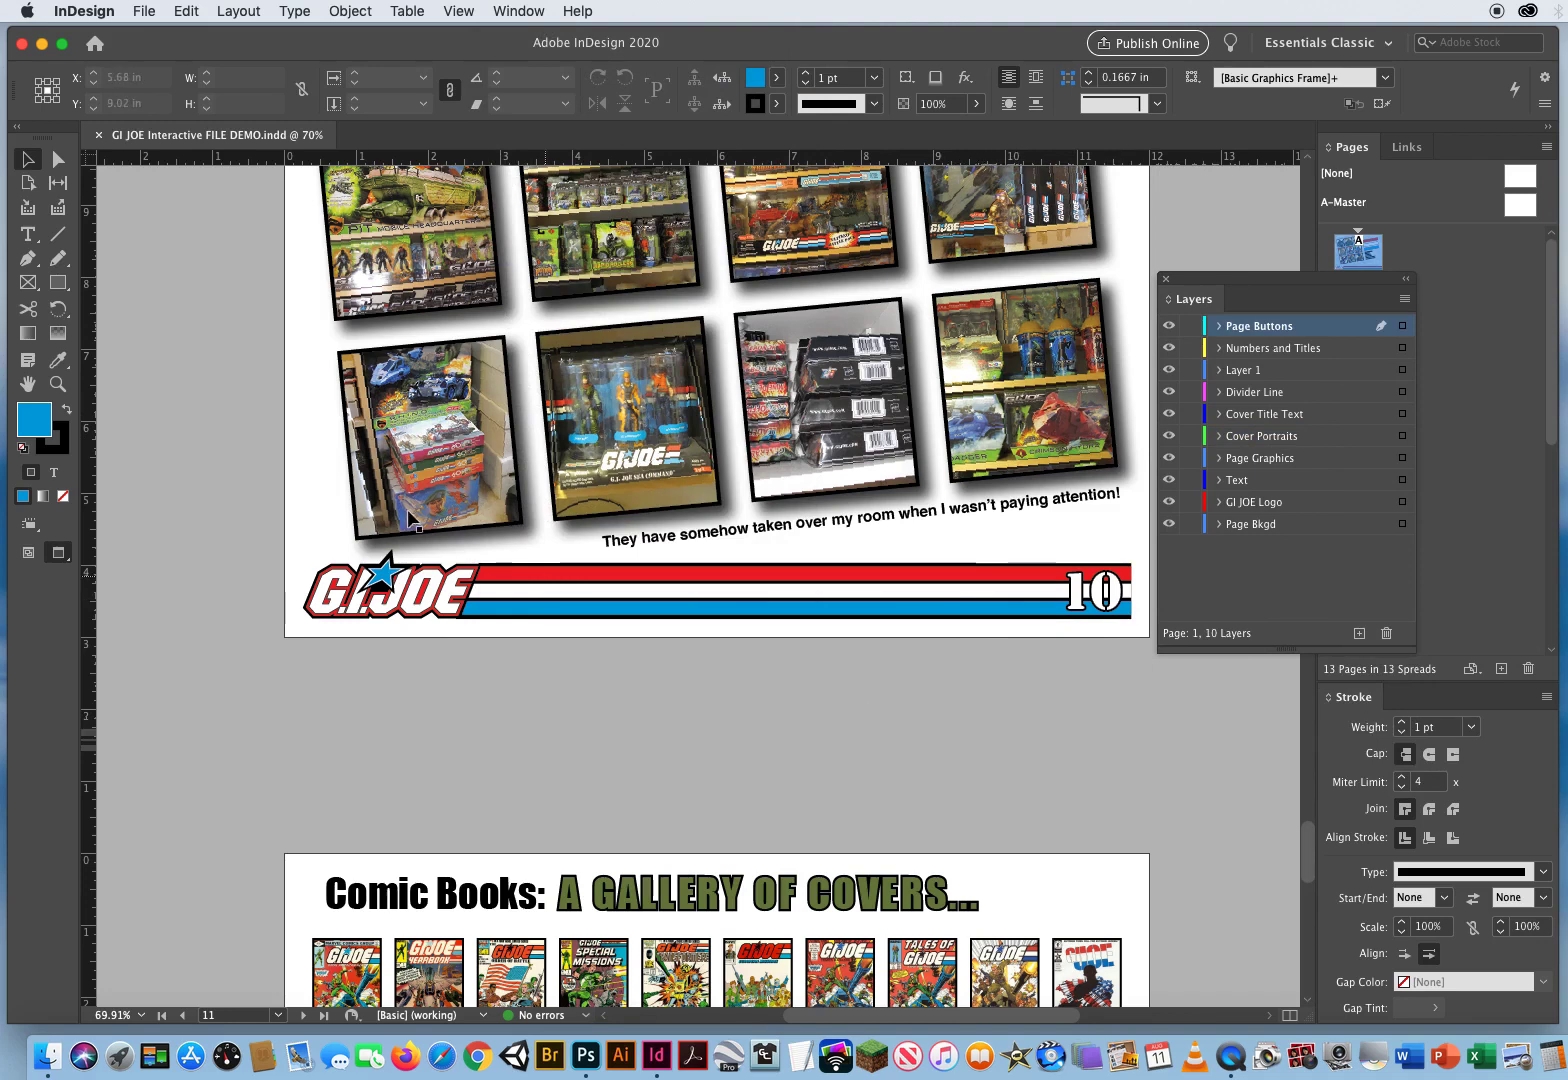
pyautogui.press('/')
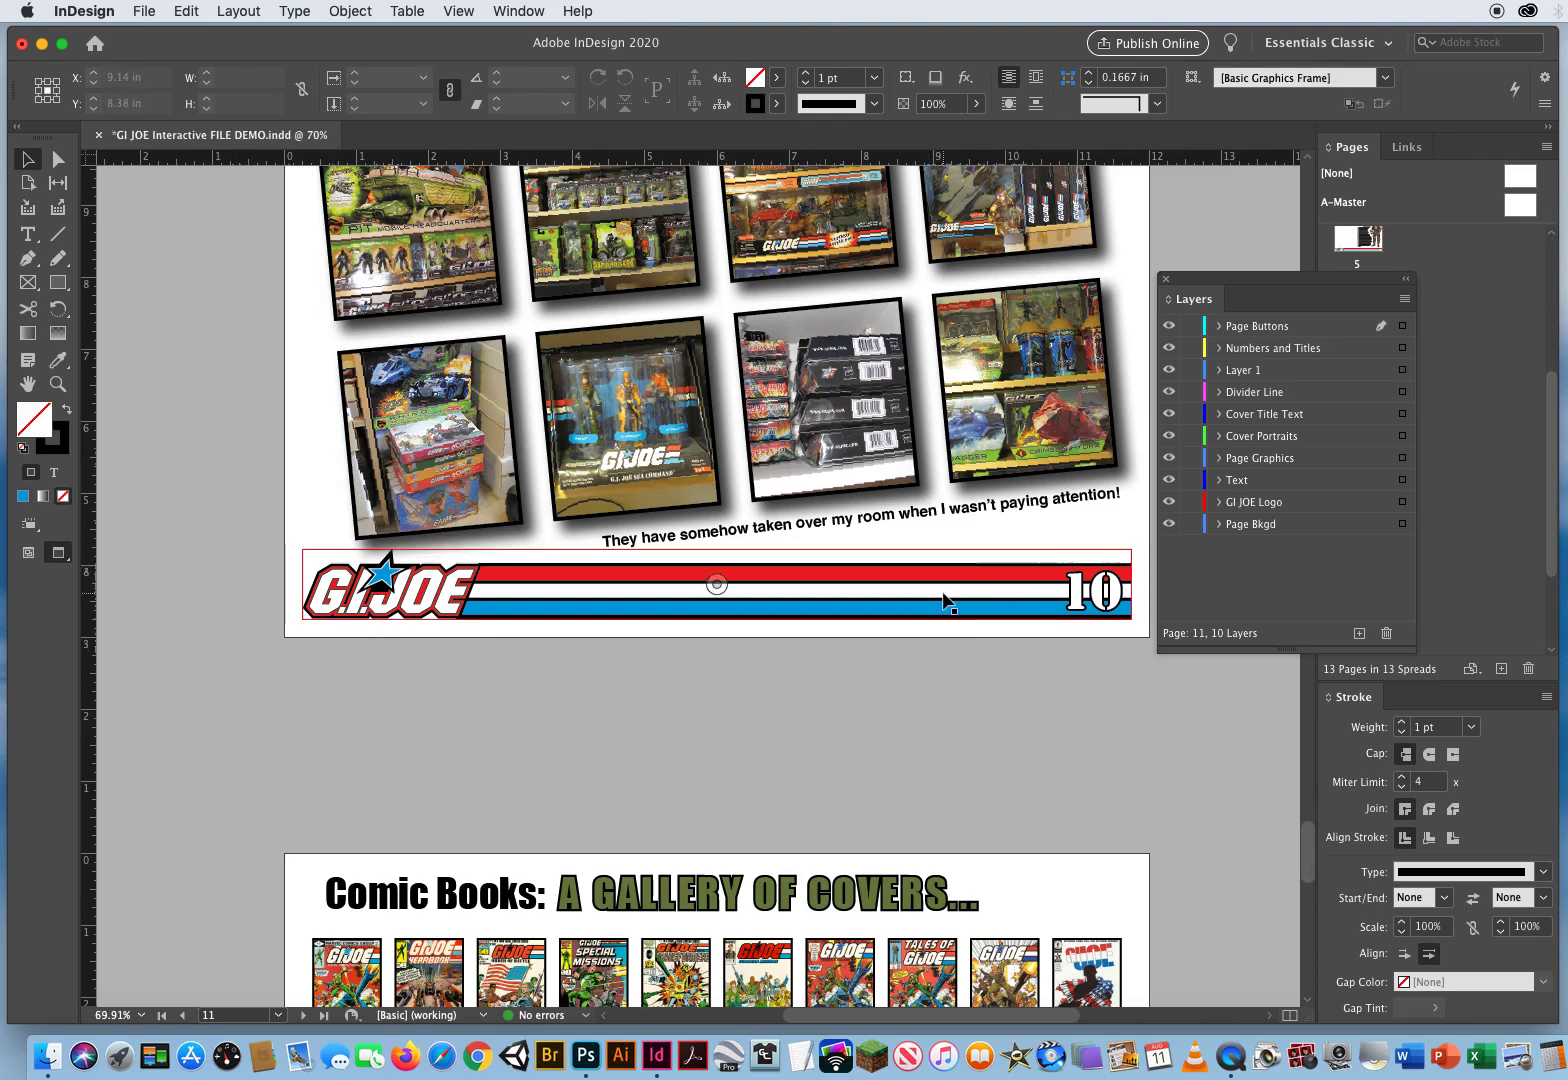
# - Bring up the Buttons and Forms settings and open the Sample Buttons And Forms library
pyautogui.hscroll(3, 880, 612)
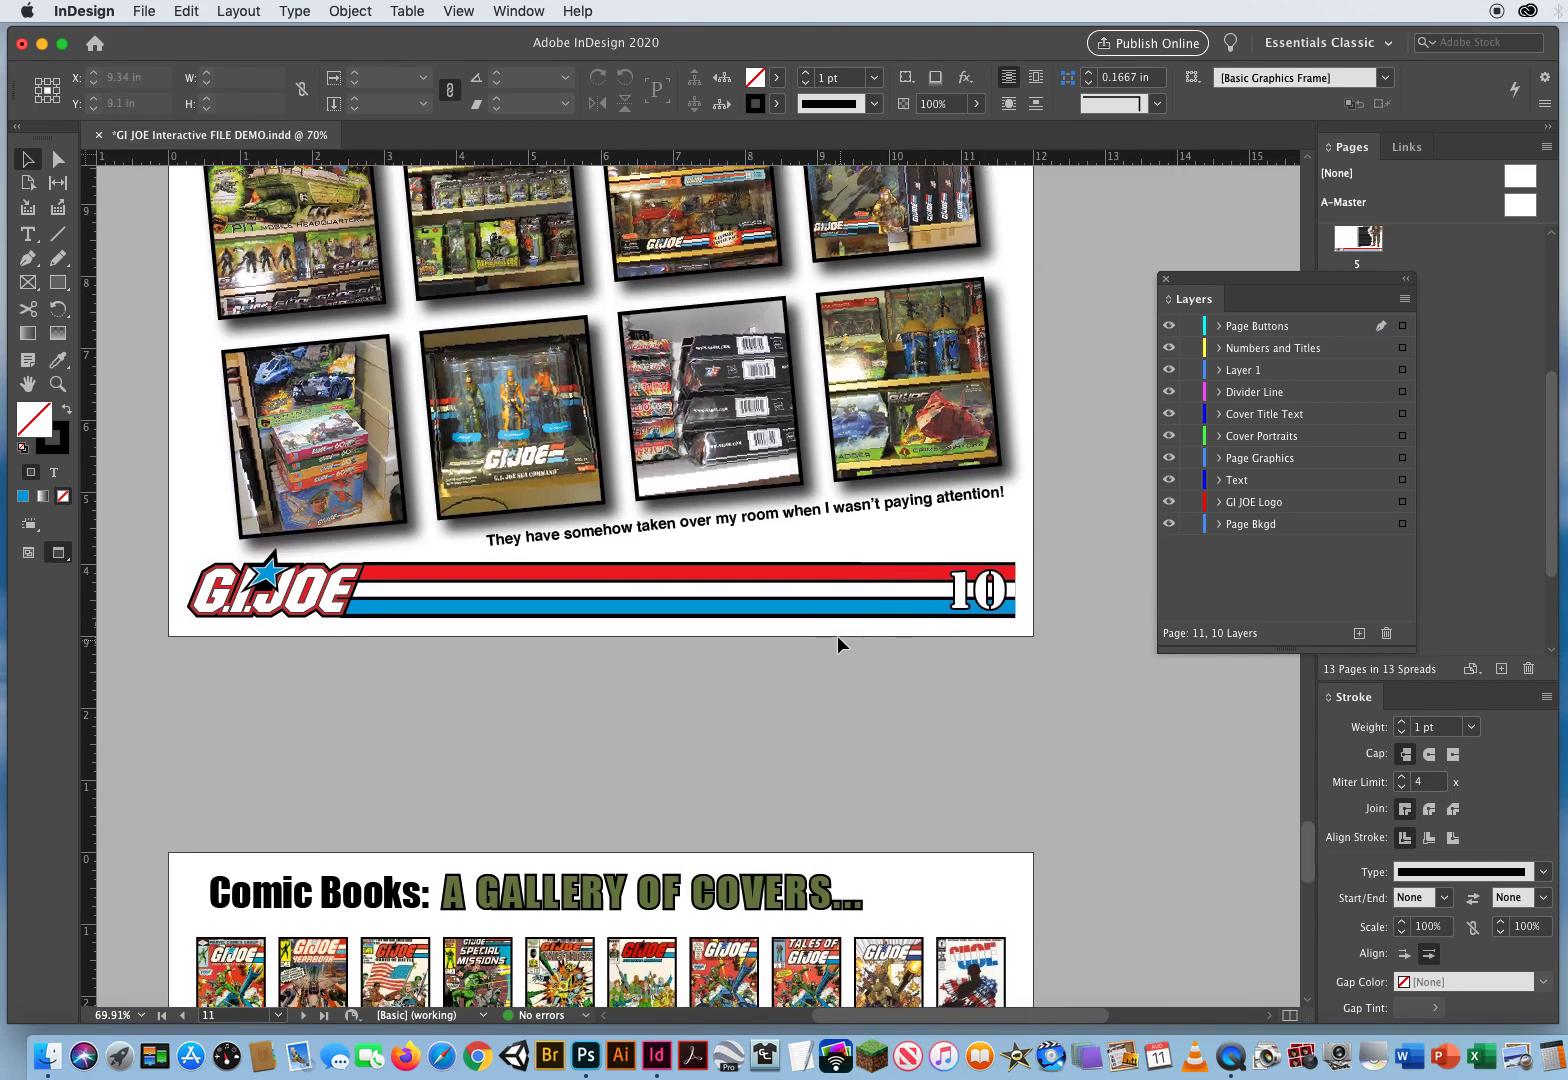
pyautogui.click(516, 12)
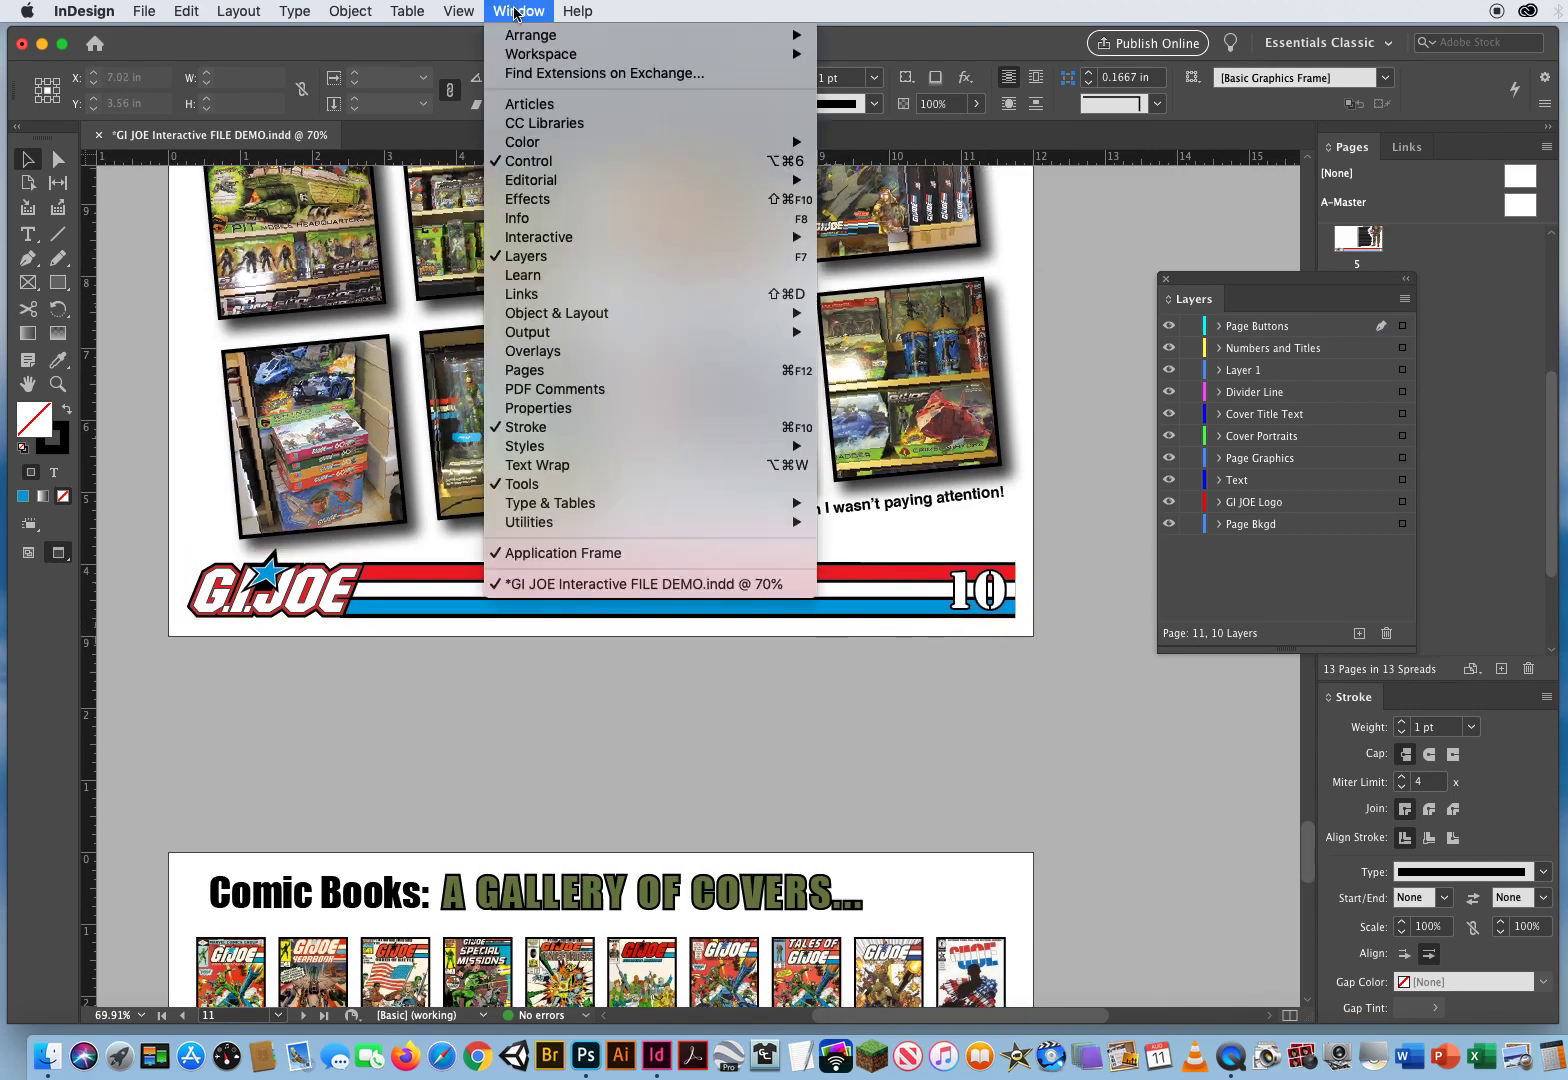
pyautogui.moveTo(520, 242)
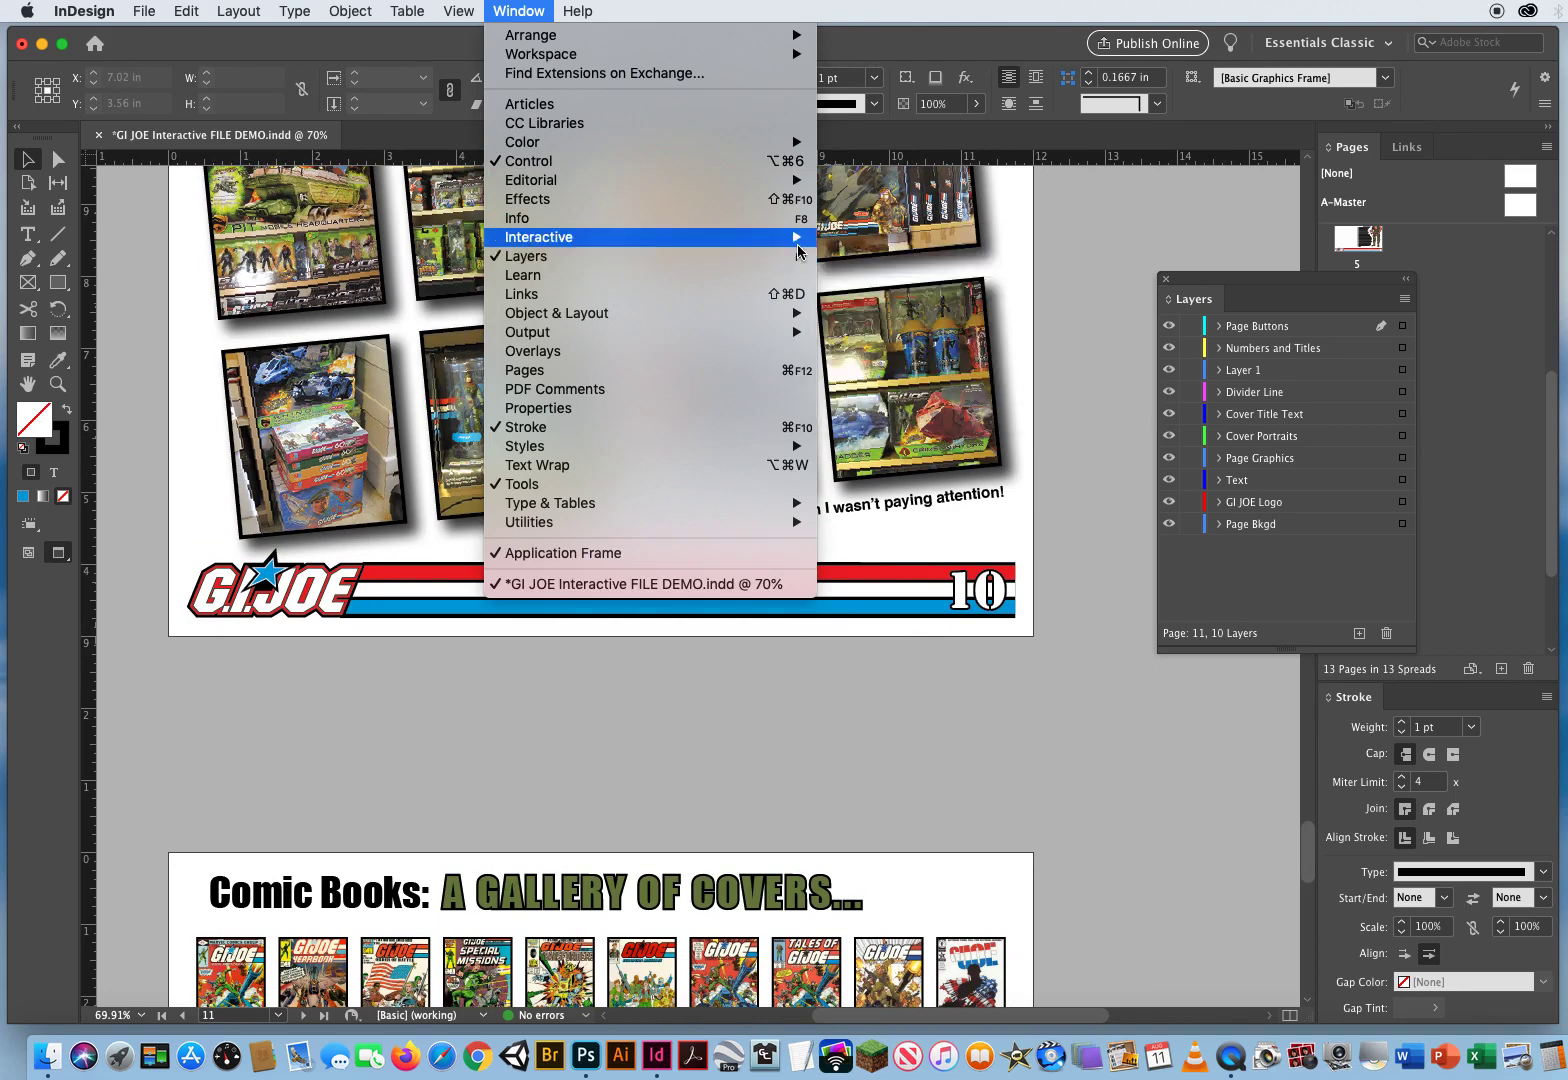
pyautogui.click(886, 285)
pyautogui.moveTo(1129, 264); pyautogui.dragTo(270, 263)
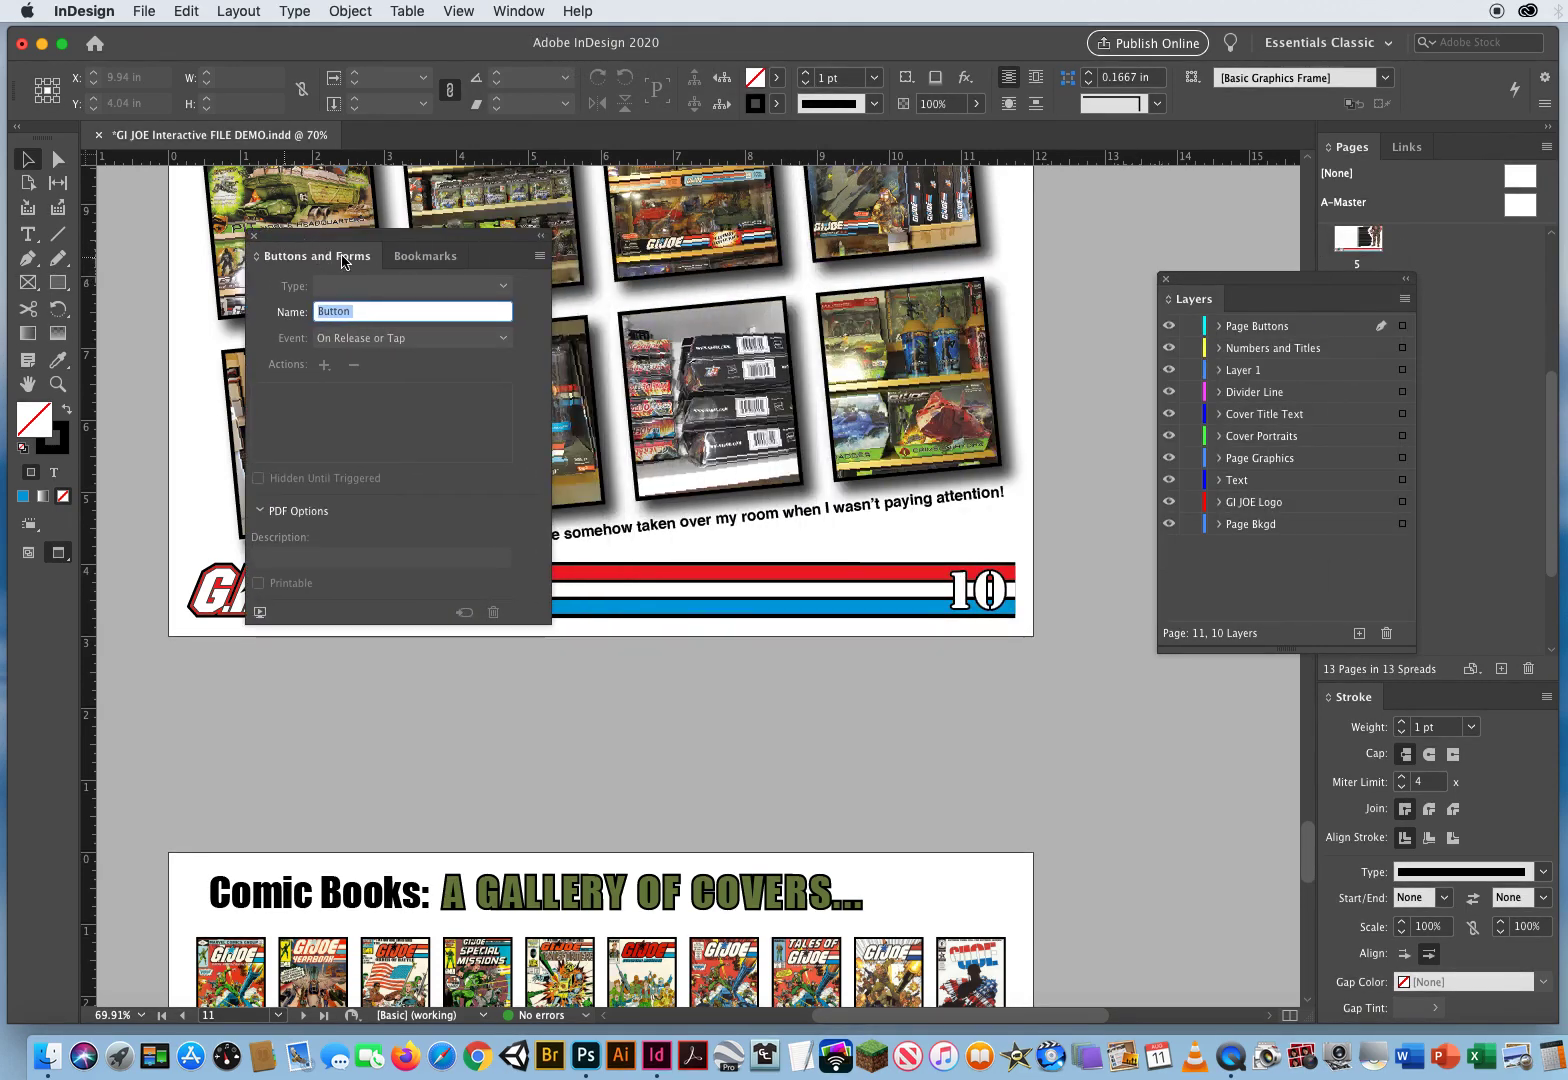
pyautogui.click(539, 257)
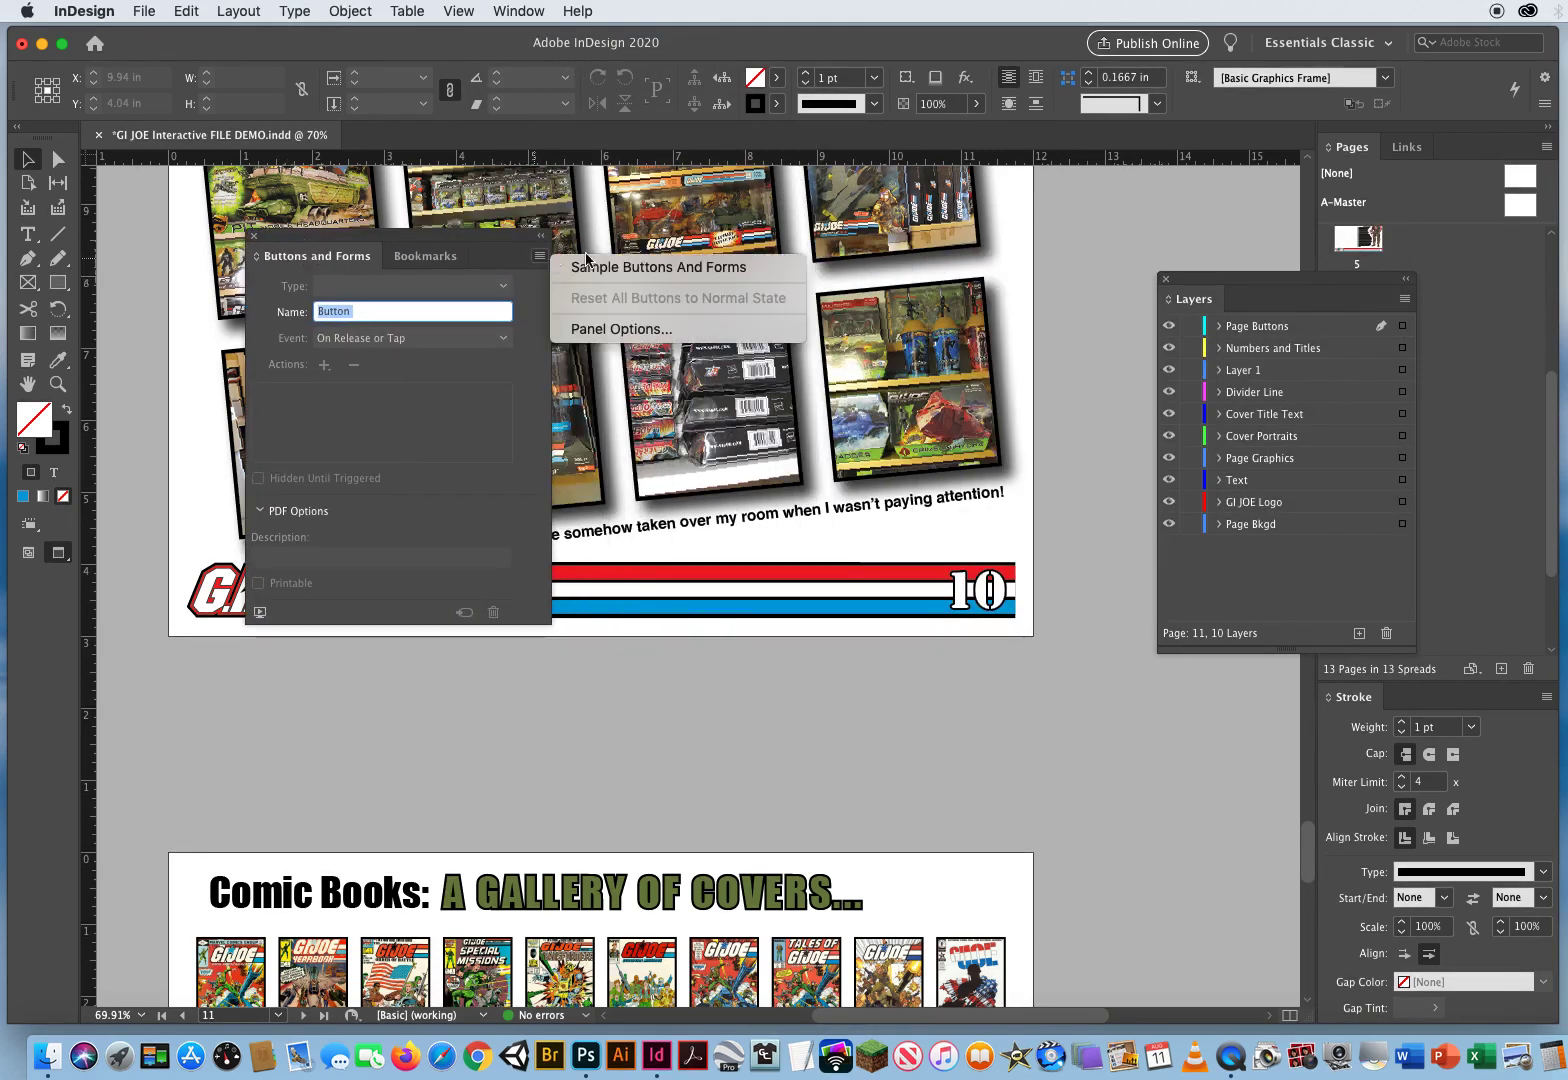
pyautogui.click(658, 267)
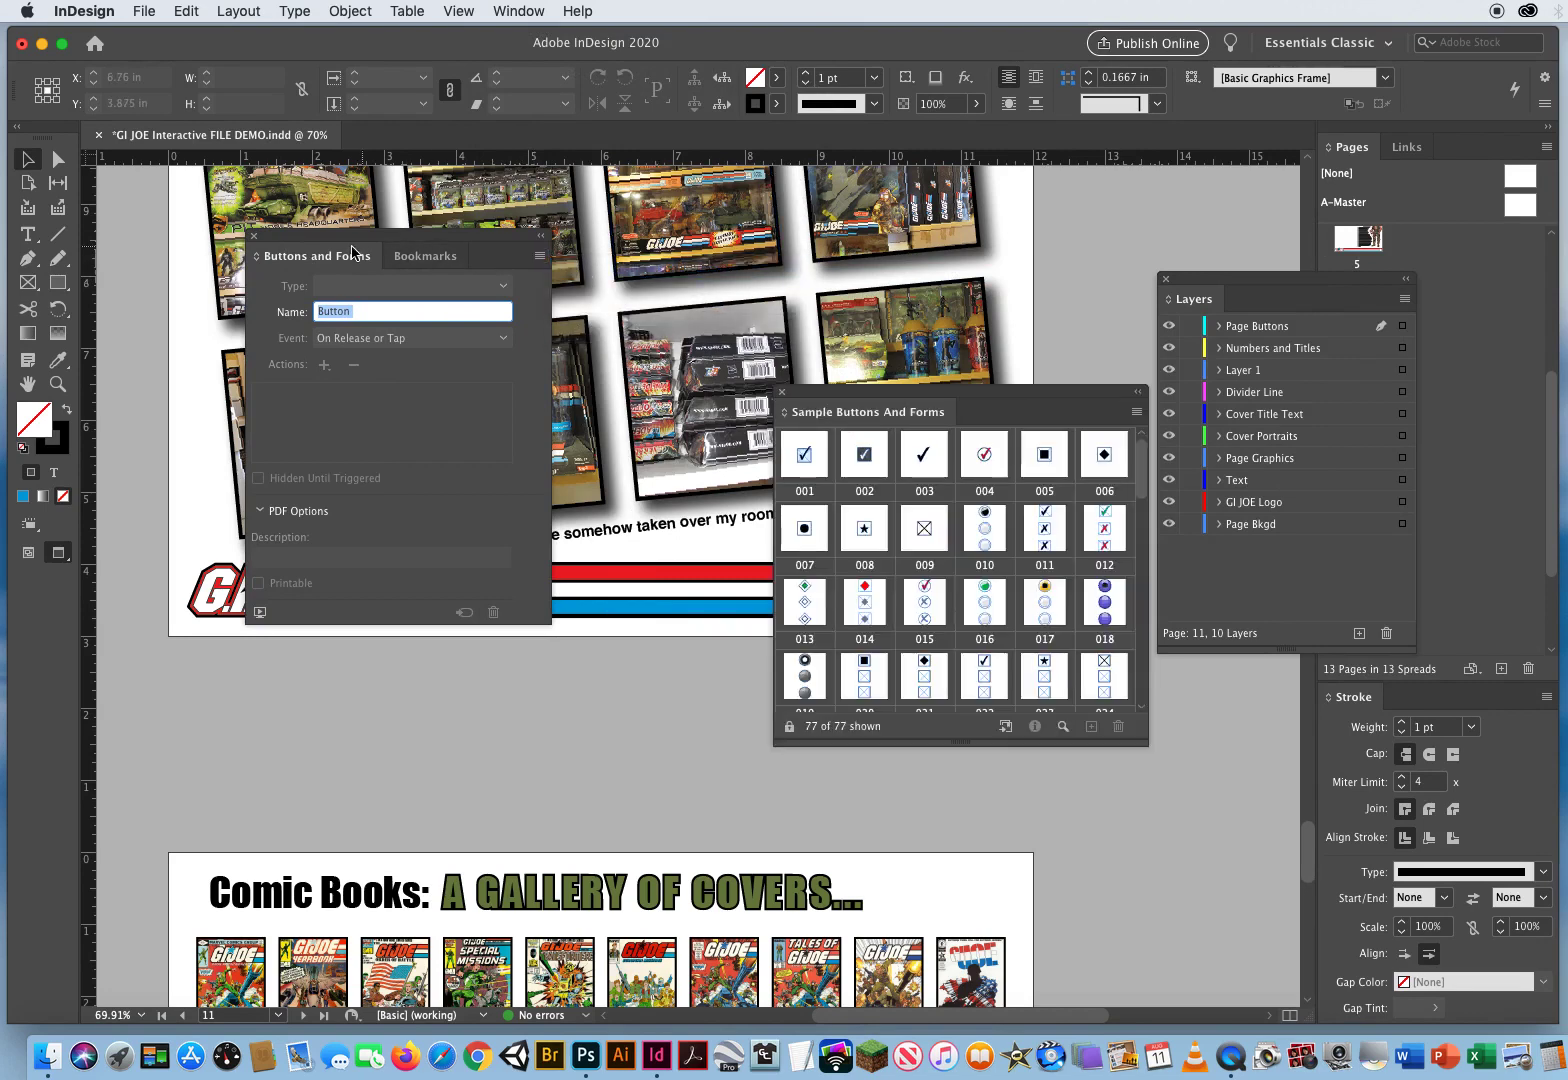
# - Enlarge the Sample Buttons And Forms library beside the Buttons and Forms settings and browse to the green arrow samples
pyautogui.moveTo(289, 245); pyautogui.dragTo(171, 244)
pyautogui.moveTo(970, 400); pyautogui.dragTo(662, 308)
pyautogui.moveTo(830, 371); pyautogui.dragTo(819, 578)
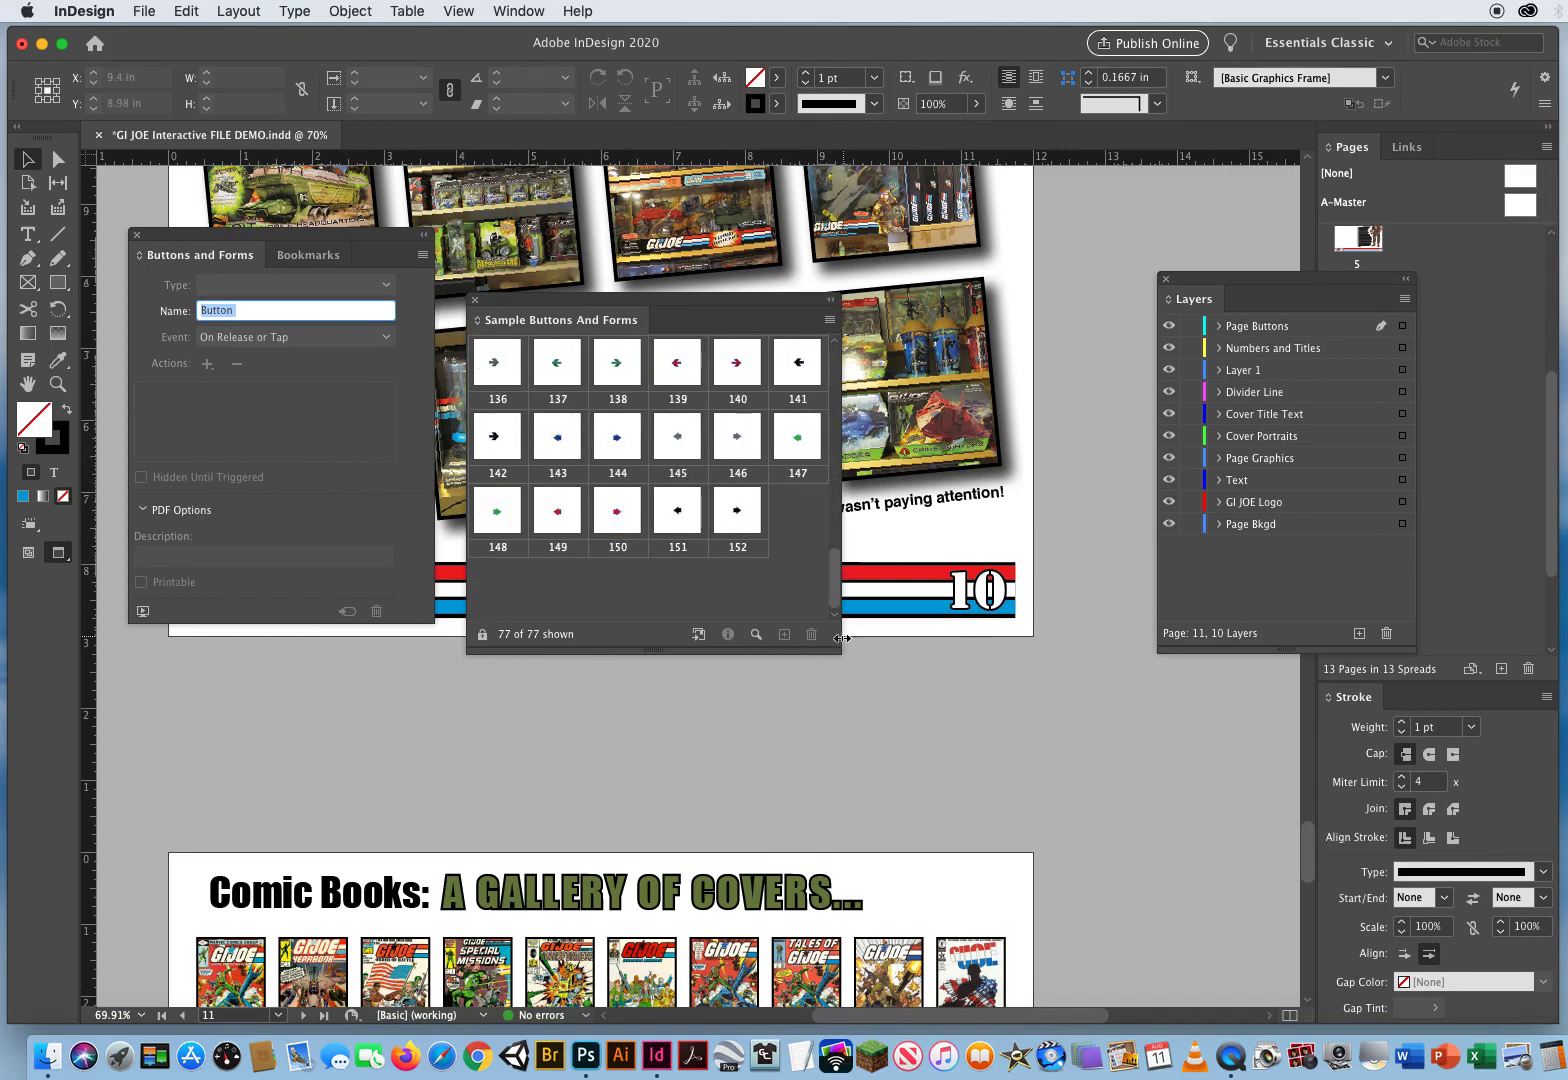
pyautogui.moveTo(830, 650); pyautogui.dragTo(828, 847)
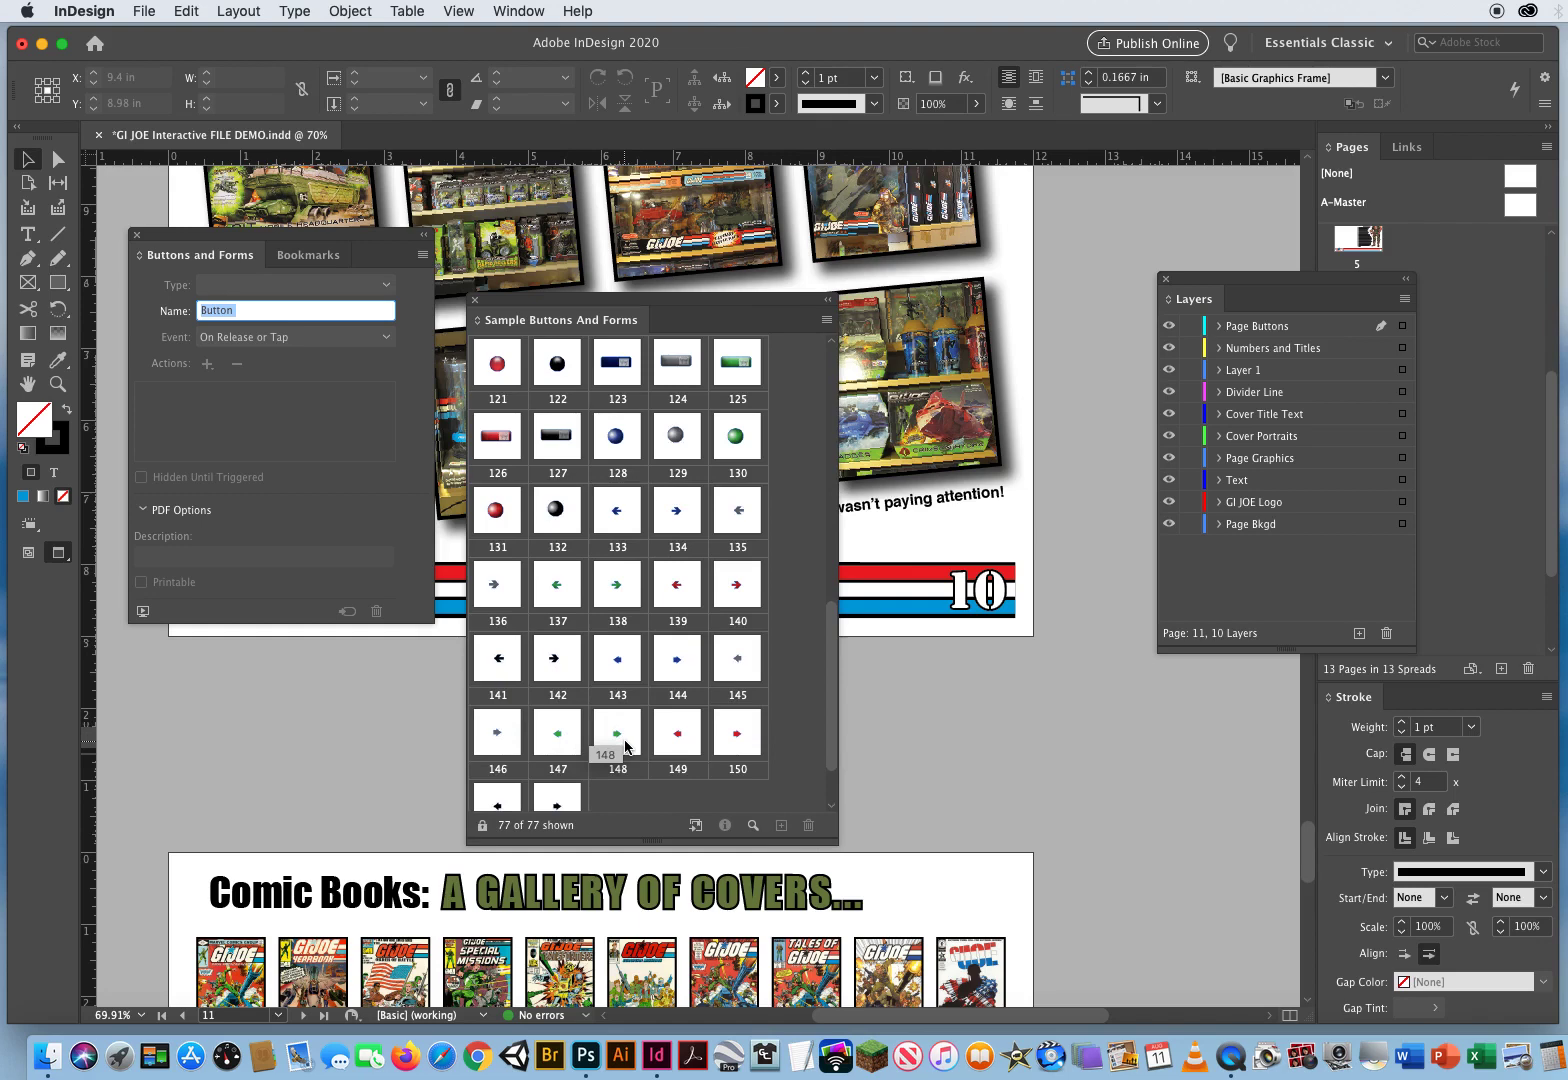
pyautogui.moveTo(557, 311); pyautogui.dragTo(515, 300)
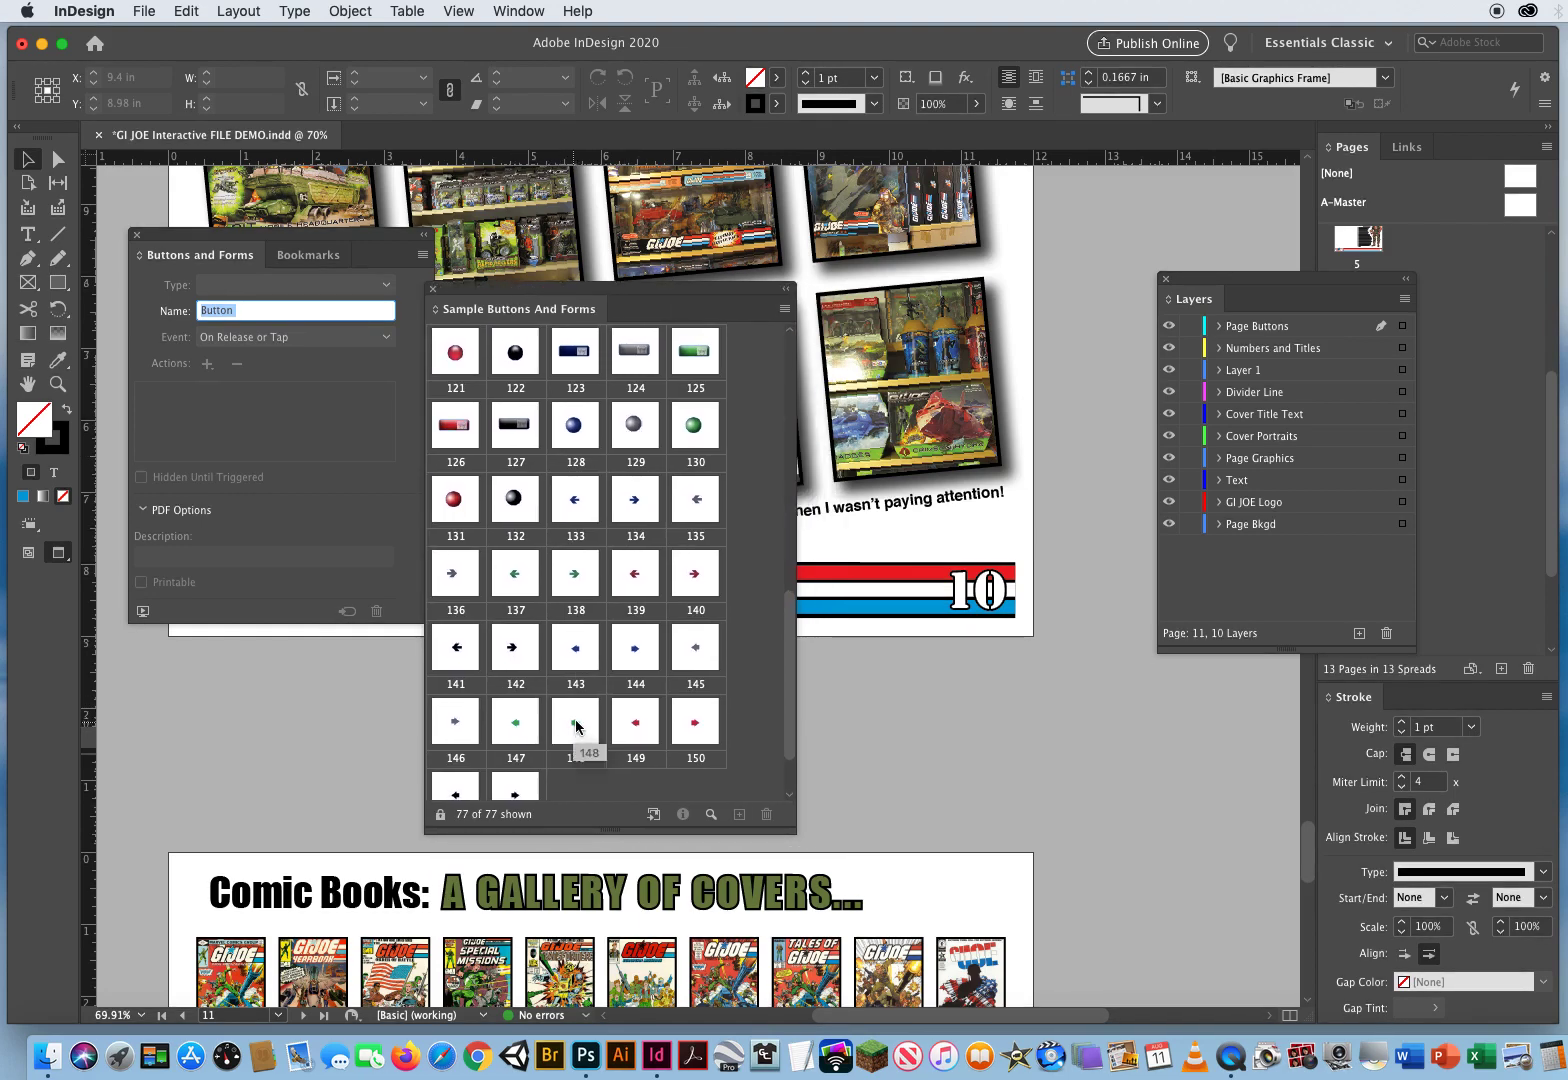
# - Place green arrow samples 148 and 147 side by side on the footer stripe before page number 10, and close the sample library
pyautogui.moveTo(607, 701); pyautogui.dragTo(897, 596)
pyautogui.moveTo(516, 729); pyautogui.dragTo(859, 597)
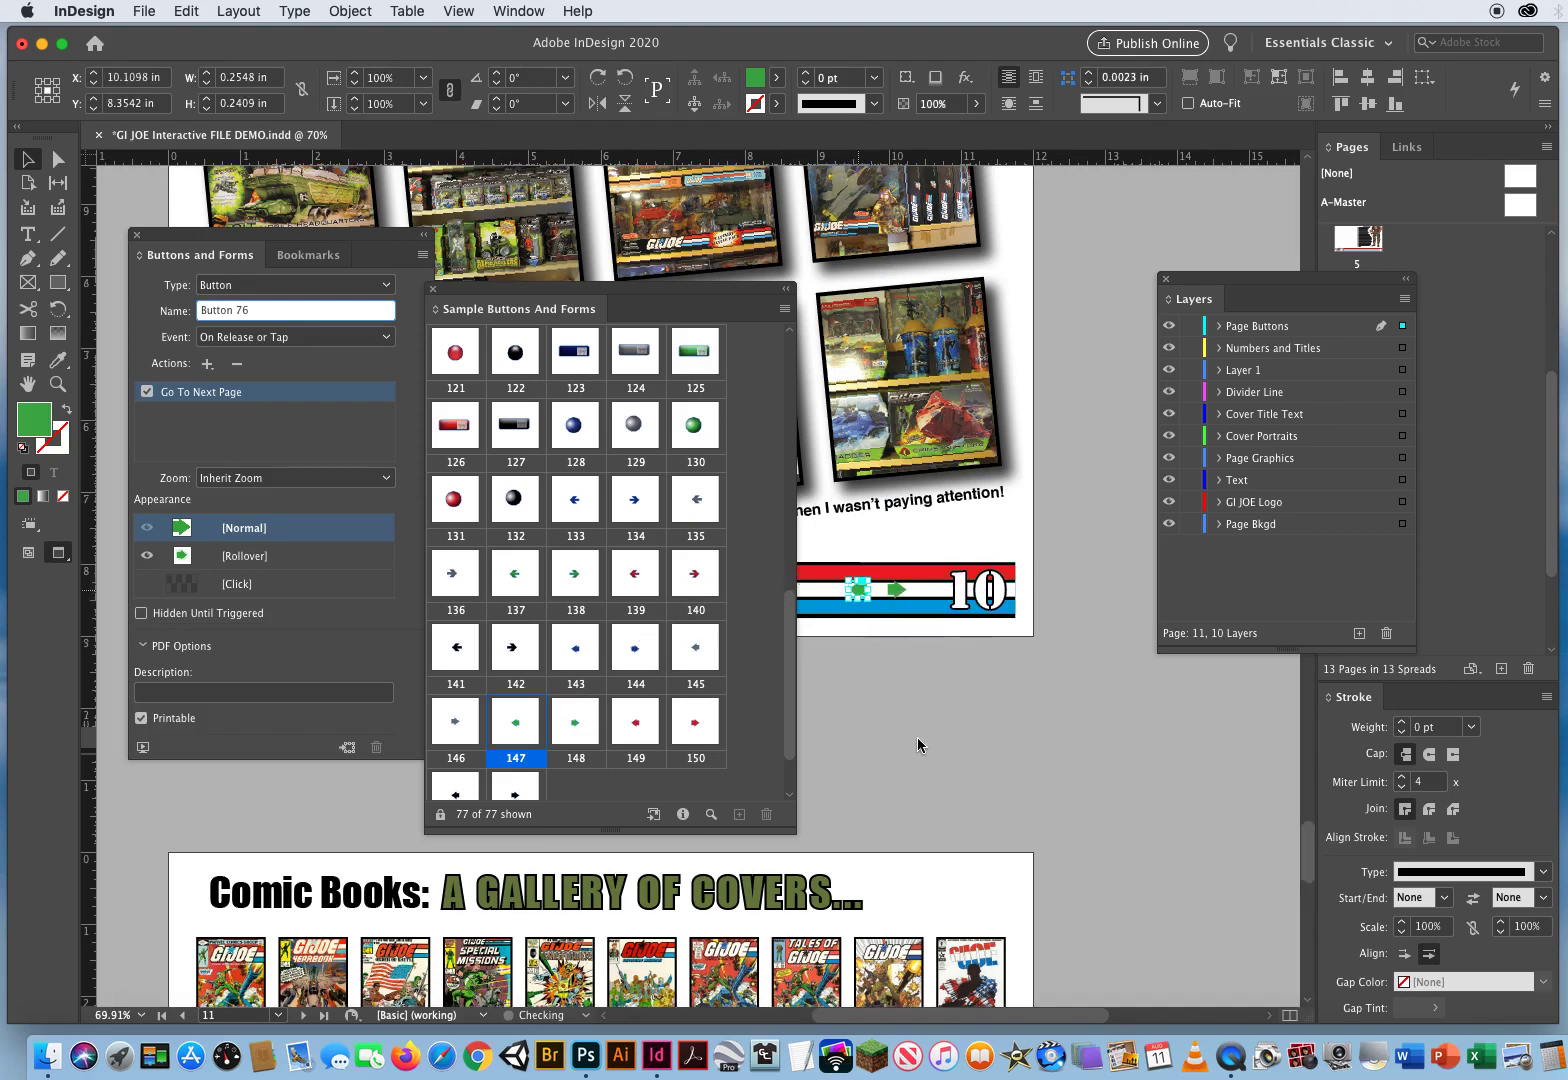
pyautogui.press('super+shift+a')
pyautogui.moveTo(487, 290); pyautogui.dragTo(620, 246)
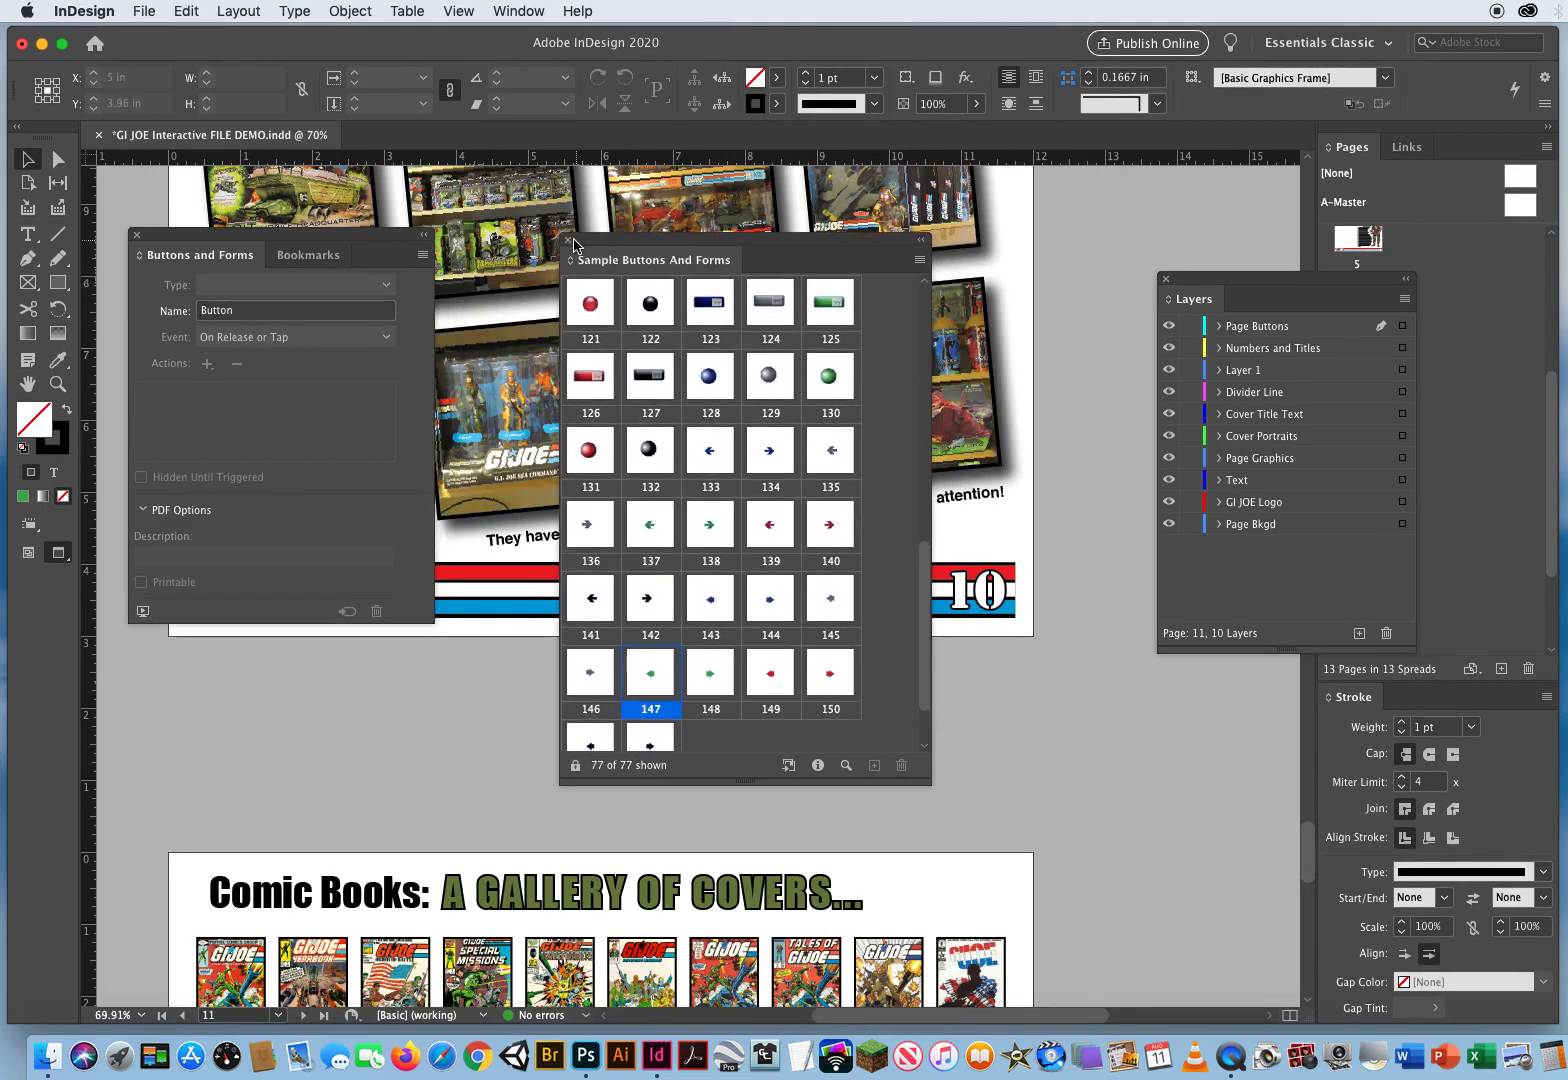
pyautogui.click(570, 246)
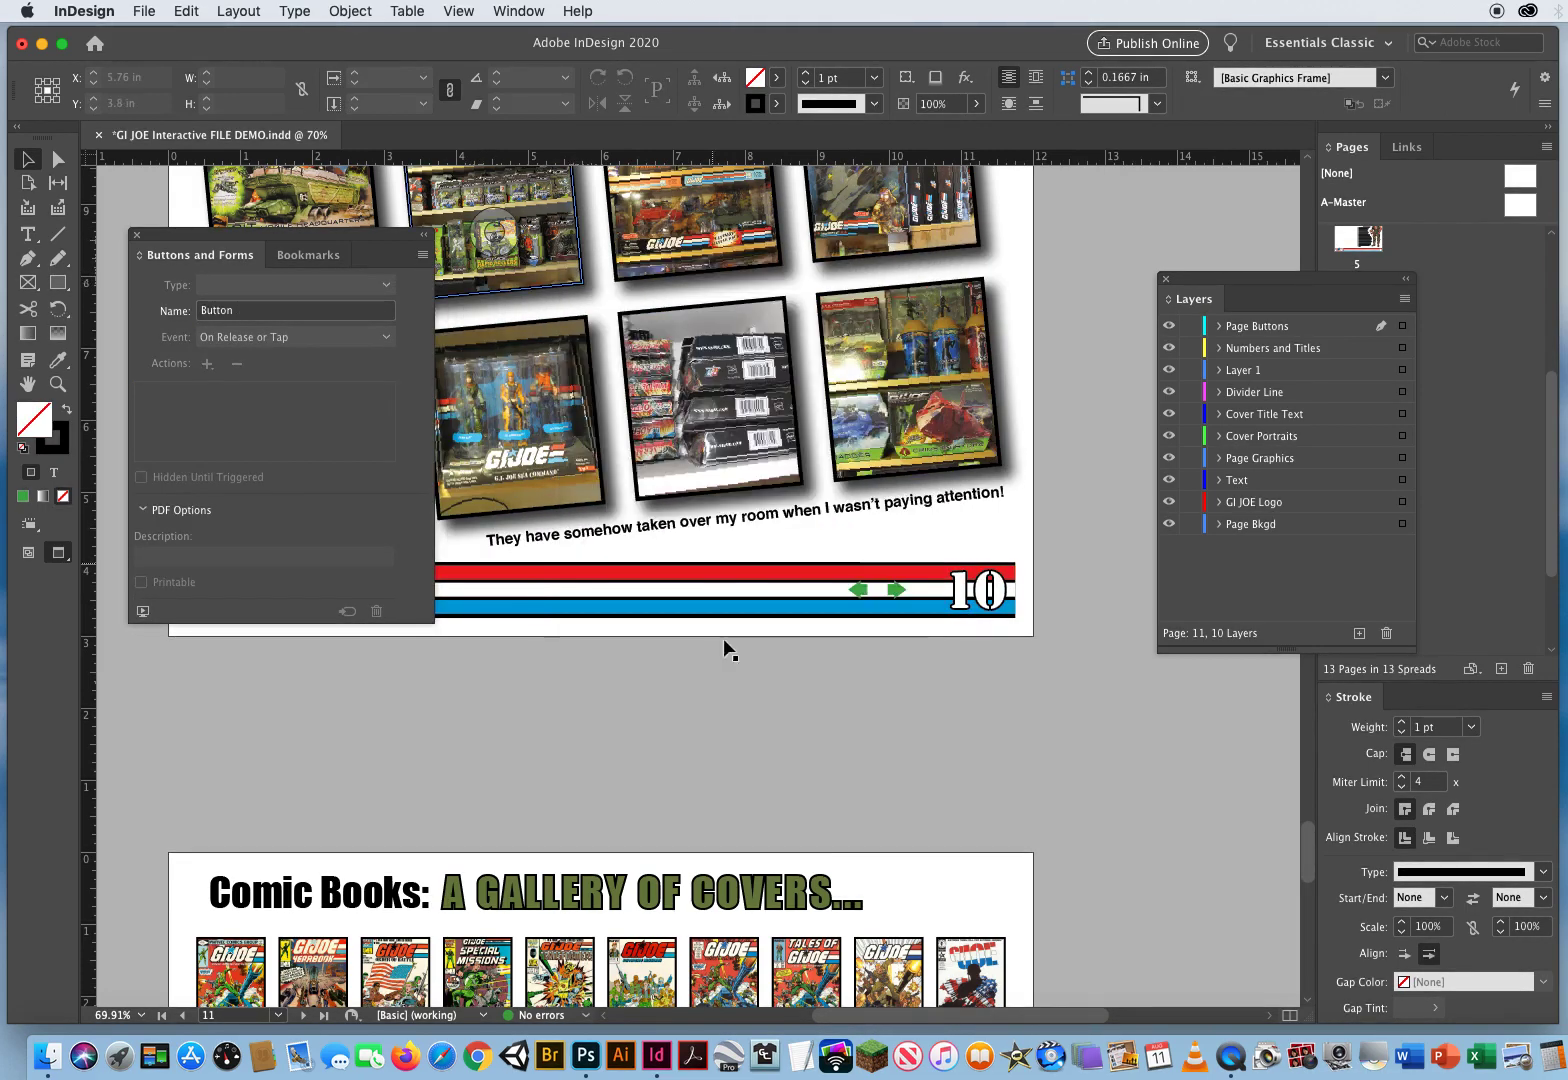
# - Scale both green arrow buttons together proportionally from their centre to about 2.21 by 0.67 in overall, and deselect them
pyautogui.click(897, 597)
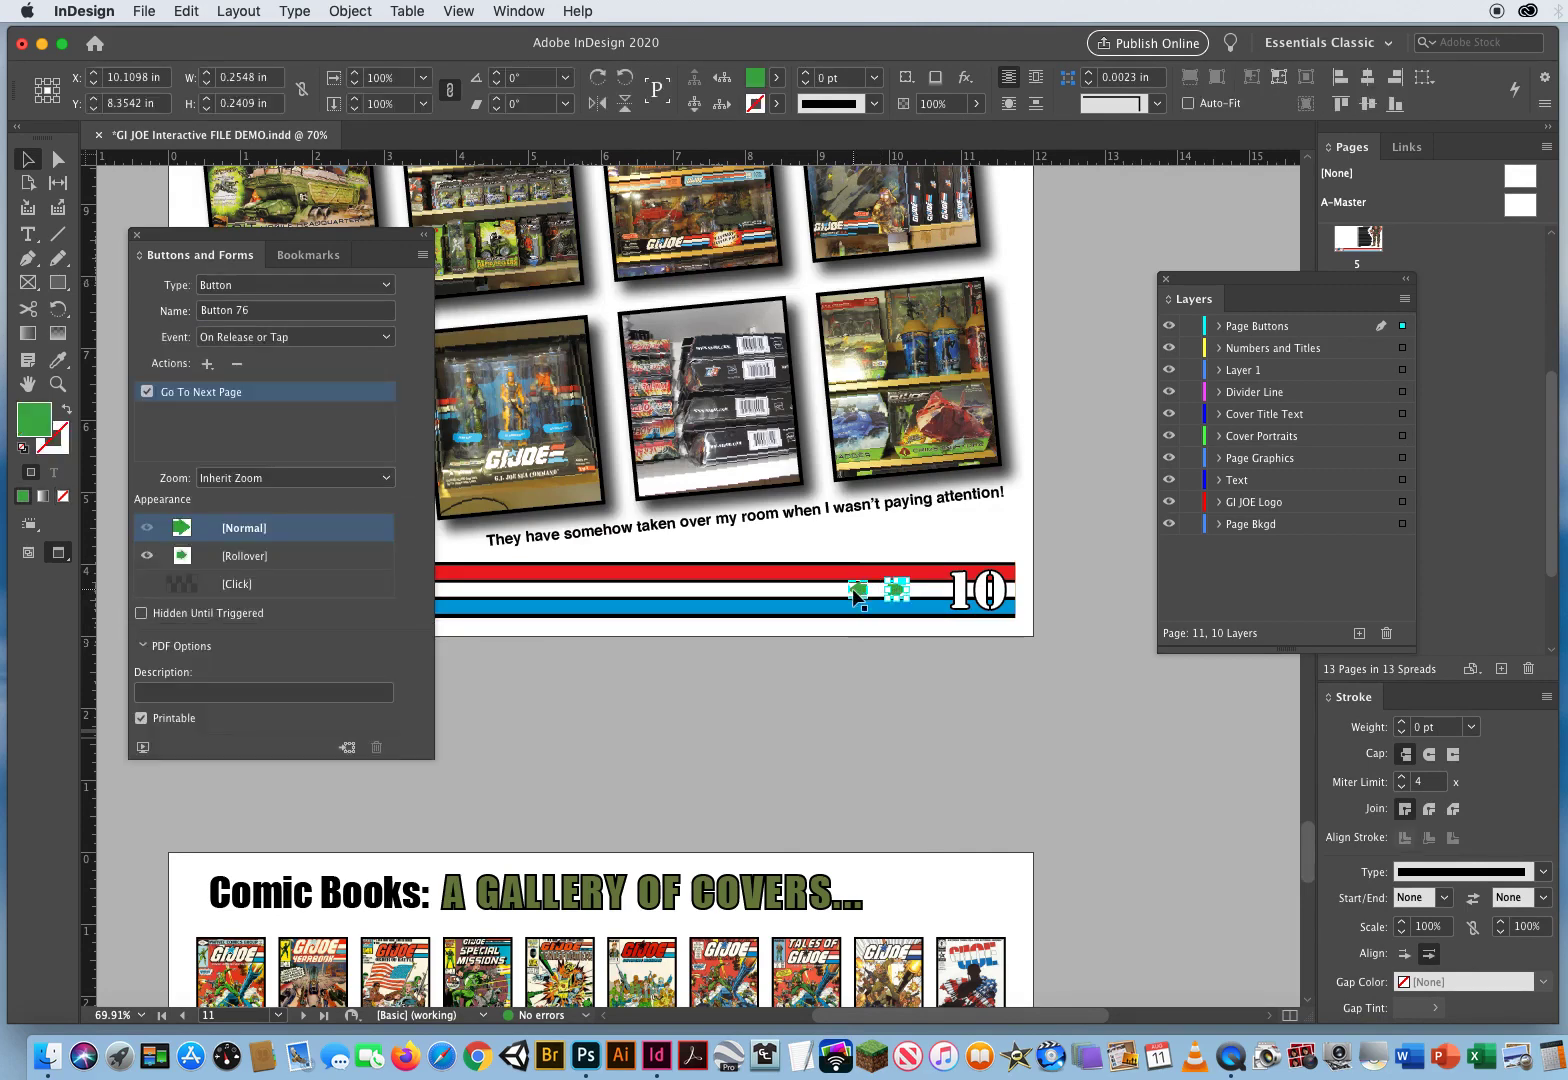
pyautogui.keyDown('shift'); pyautogui.click(858, 592); pyautogui.keyUp('shift')
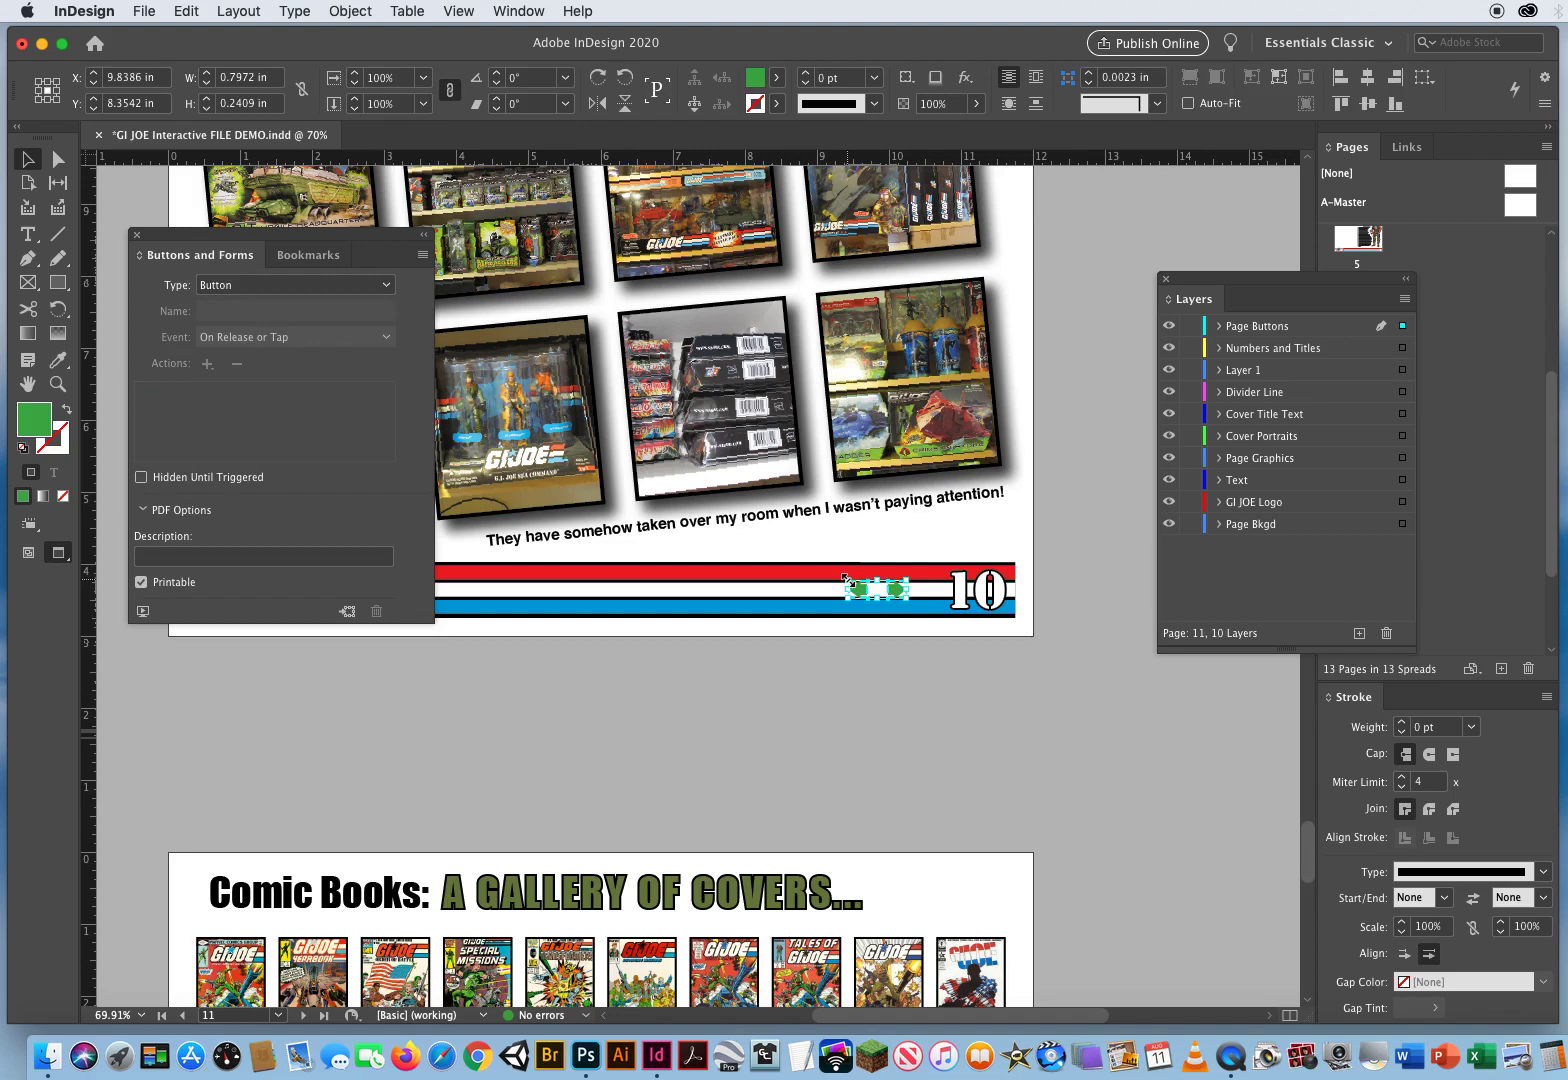
pyautogui.moveTo(845, 578); pyautogui.dragTo(821, 567)
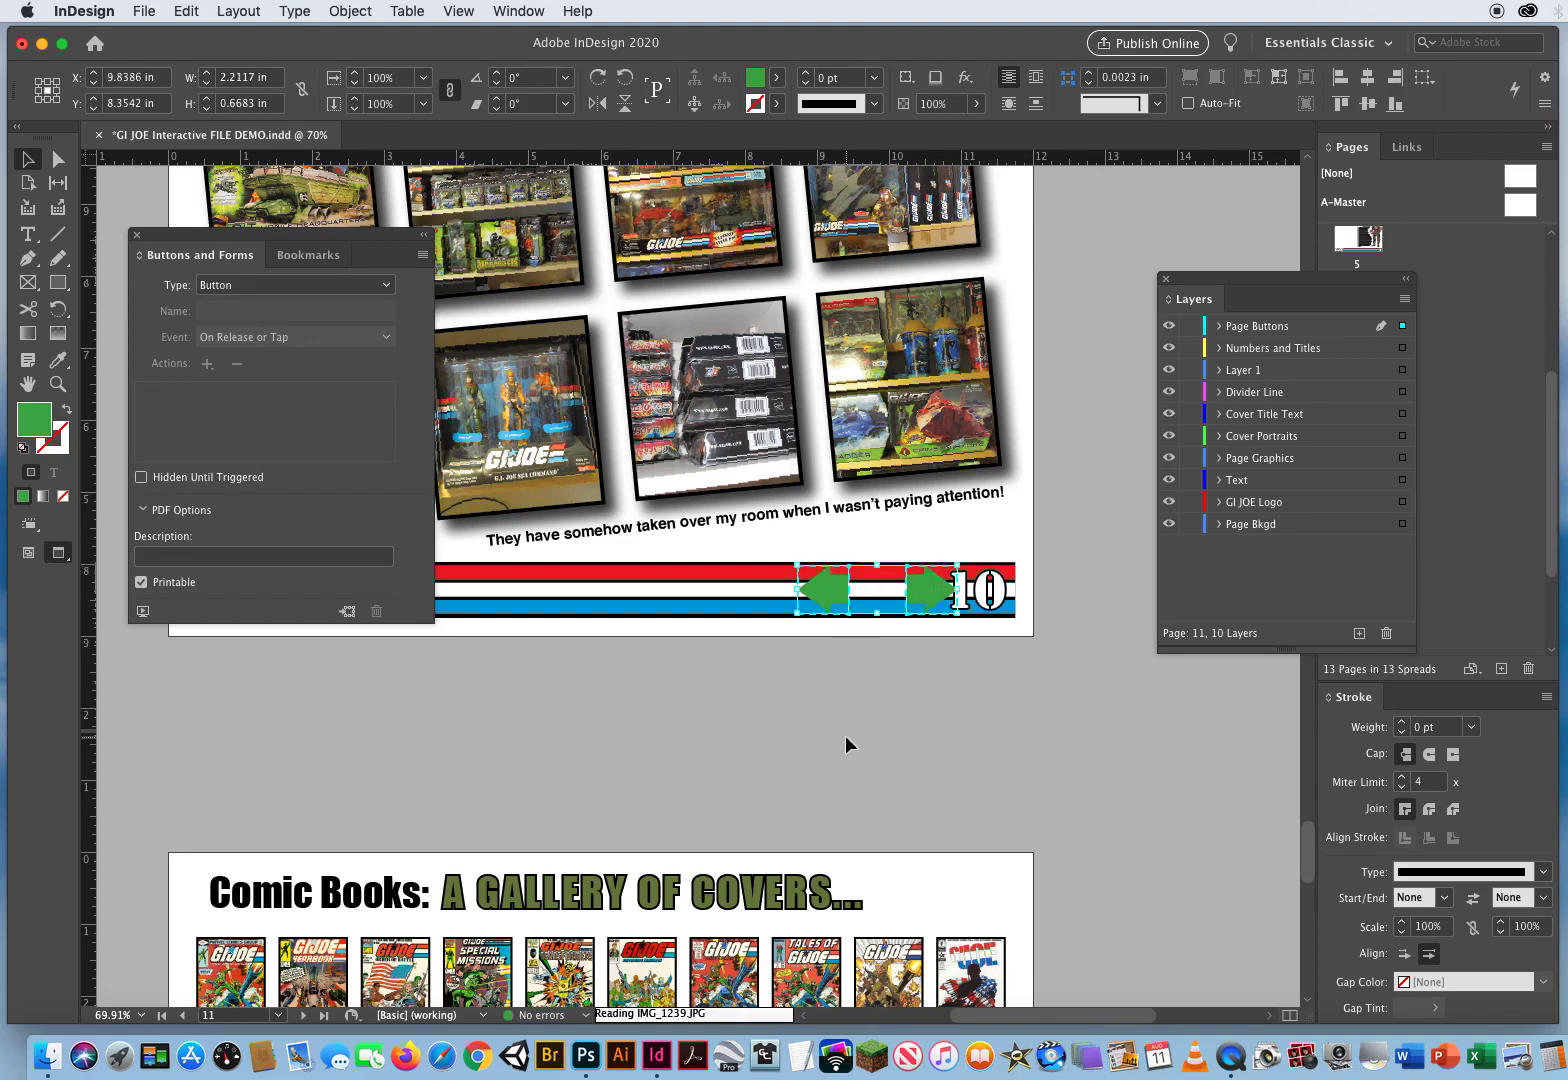
pyautogui.click(845, 735)
# - Nudge the next-page arrow button leftward along the footer stripe, clear of page number 10
pyautogui.click(919, 587)
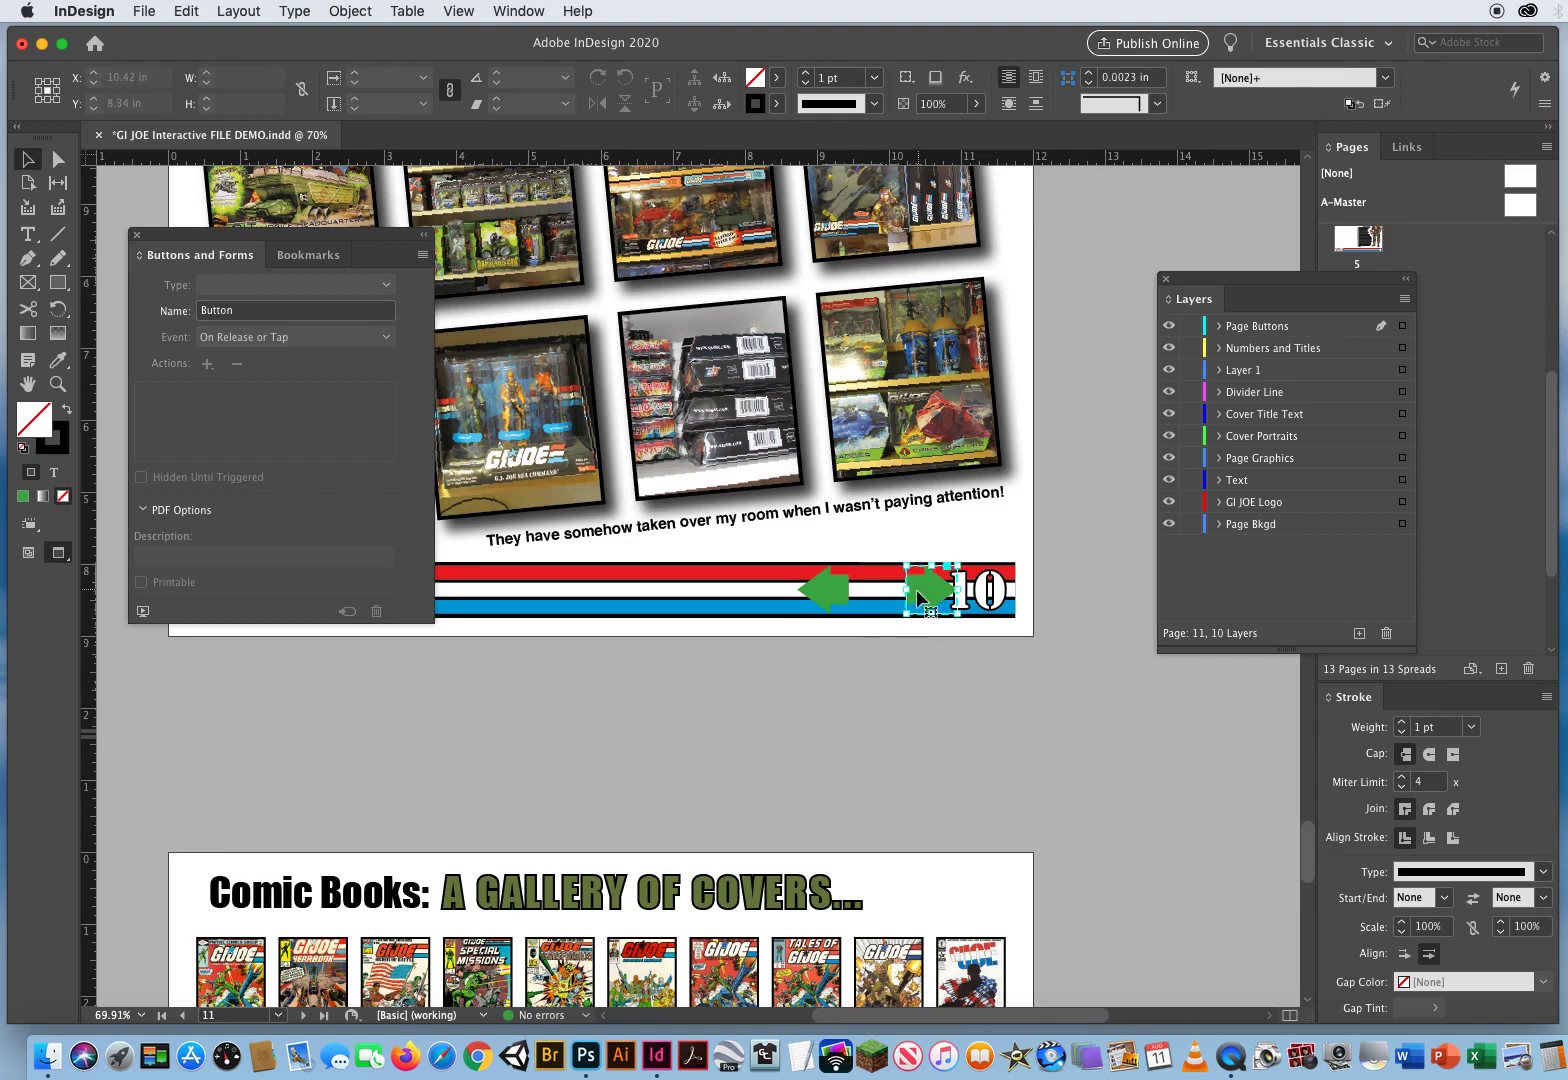
pyautogui.press('Left')
pyautogui.press('Left')
pyautogui.press('Left')
pyautogui.press('Left')
pyautogui.press('Left')
pyautogui.press('Left')
pyautogui.press('Left')
pyautogui.press('Left')
pyautogui.press('Left')
pyautogui.press('Left')
pyautogui.press('Left')
pyautogui.press('Left')
pyautogui.press('Left')
pyautogui.press('Left')
pyautogui.press('Left')
pyautogui.press('Left')
pyautogui.press('Left')
pyautogui.press('Left')
pyautogui.press('Left')
pyautogui.press('Left')
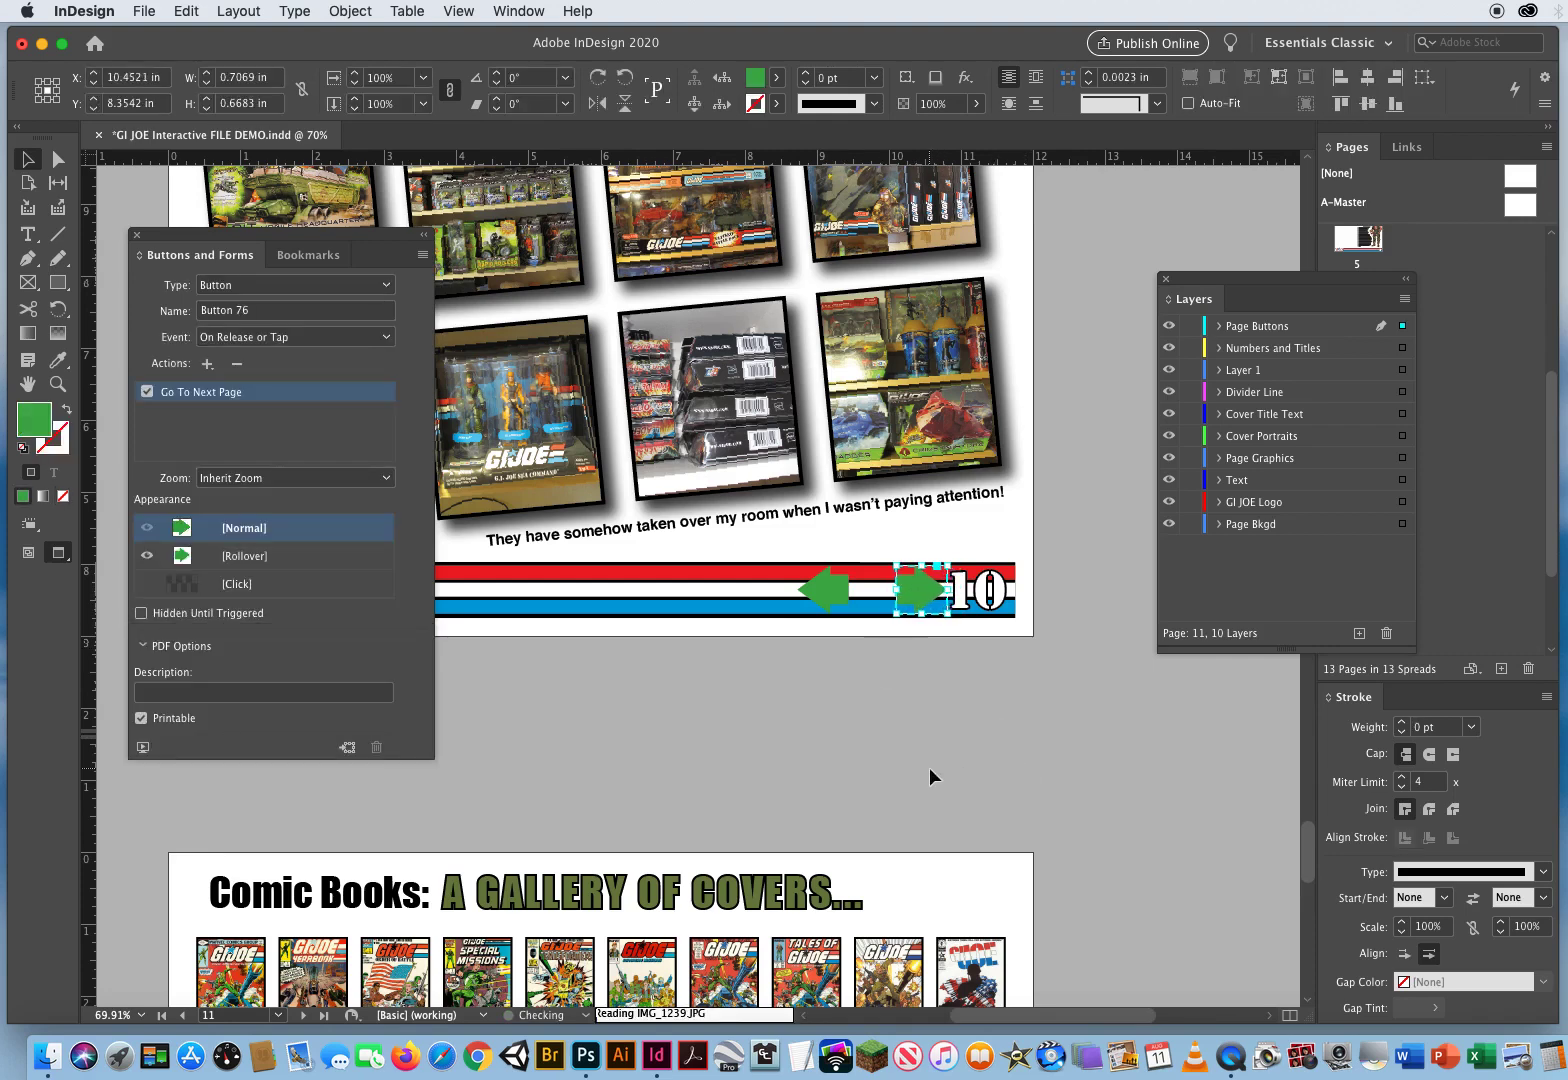
# - Nudge the previous-page arrow button rightward to about X 9.2 in, closer to the next-page arrow, and deselect it
pyautogui.click(821, 587)
pyautogui.press('Right')
pyautogui.press('Right')
pyautogui.press('Right')
pyautogui.press('Right')
pyautogui.press('Right')
pyautogui.press('Right')
pyautogui.press('Right')
pyautogui.press('Right')
pyautogui.press('Right')
pyautogui.press('Right')
pyautogui.press('Right')
pyautogui.press('Right')
pyautogui.press('Right')
pyautogui.press('Right')
pyautogui.press('Right')
pyautogui.press('Right')
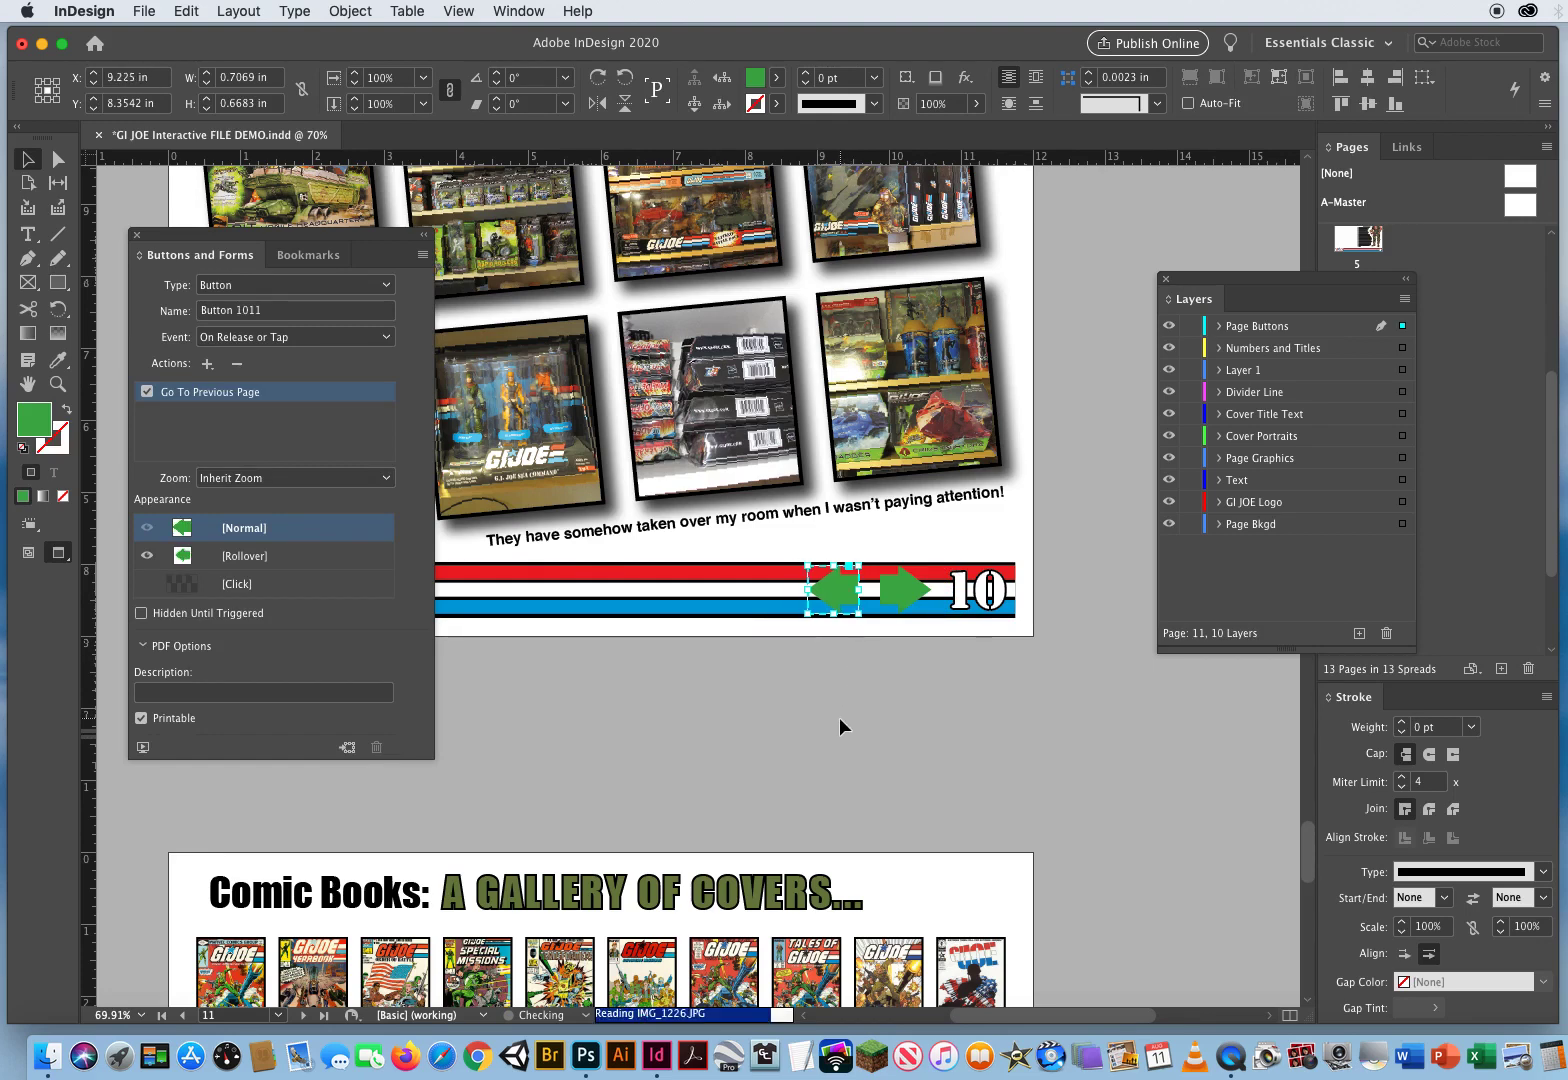
pyautogui.click(839, 717)
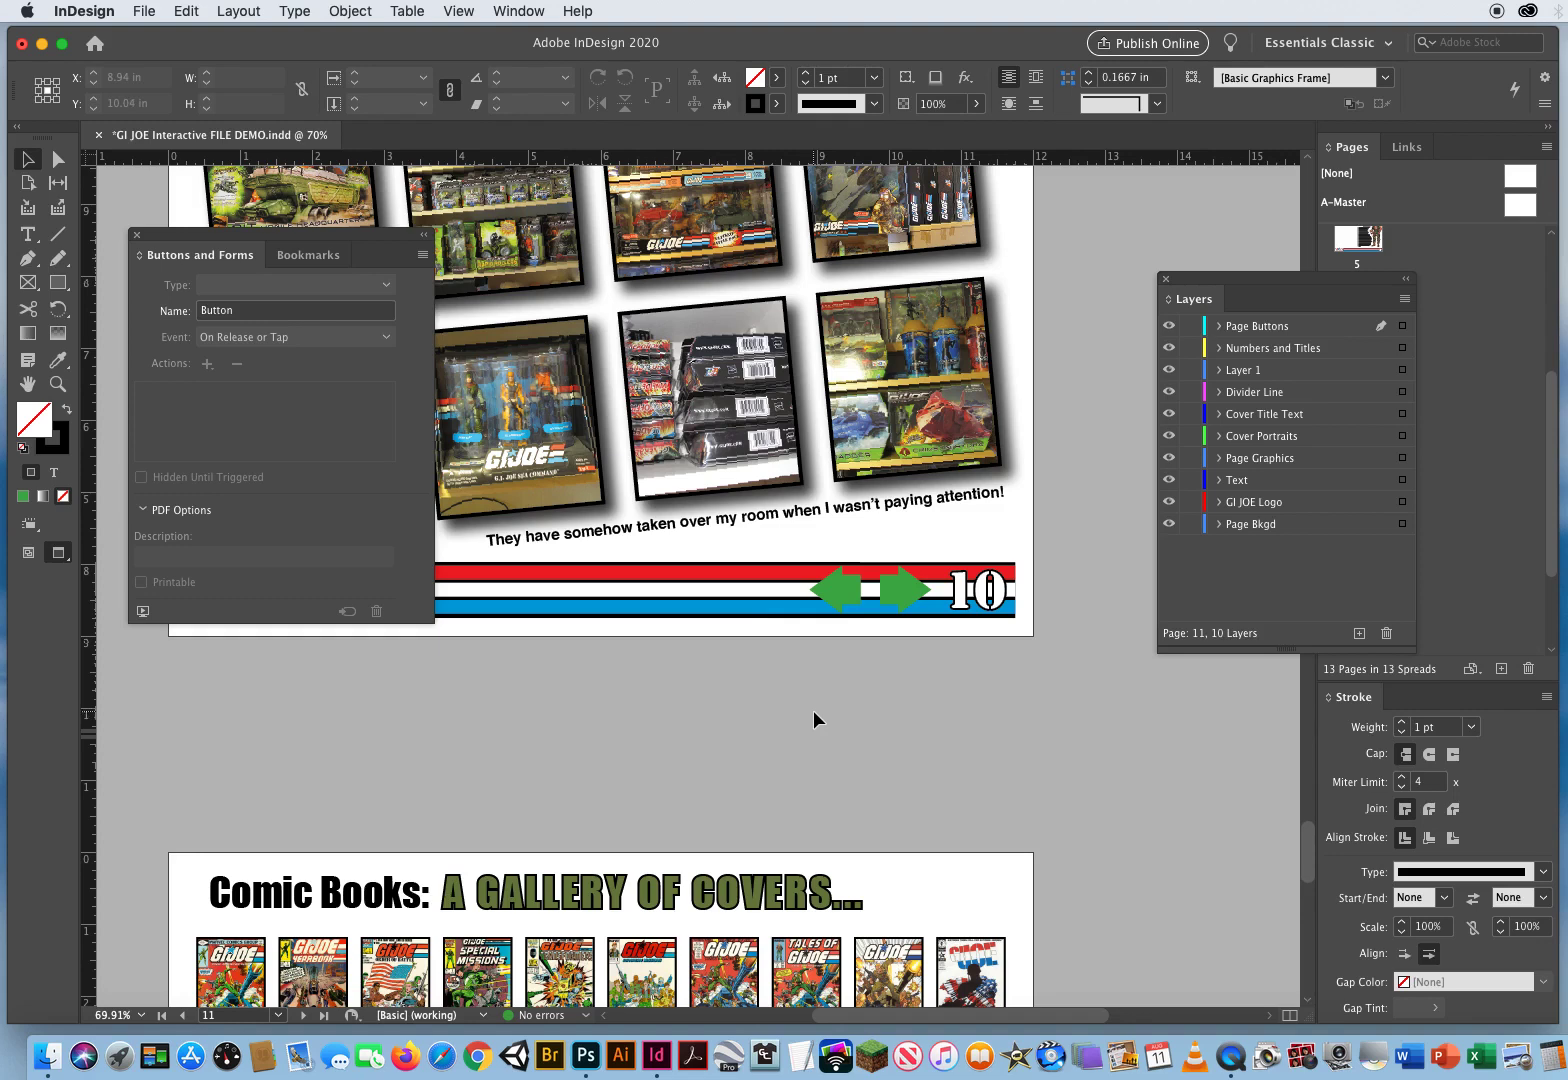
# - Select both green arrow buttons beside page number 10 and cut them from the page
pyautogui.click(845, 601)
pyautogui.click(870, 548)
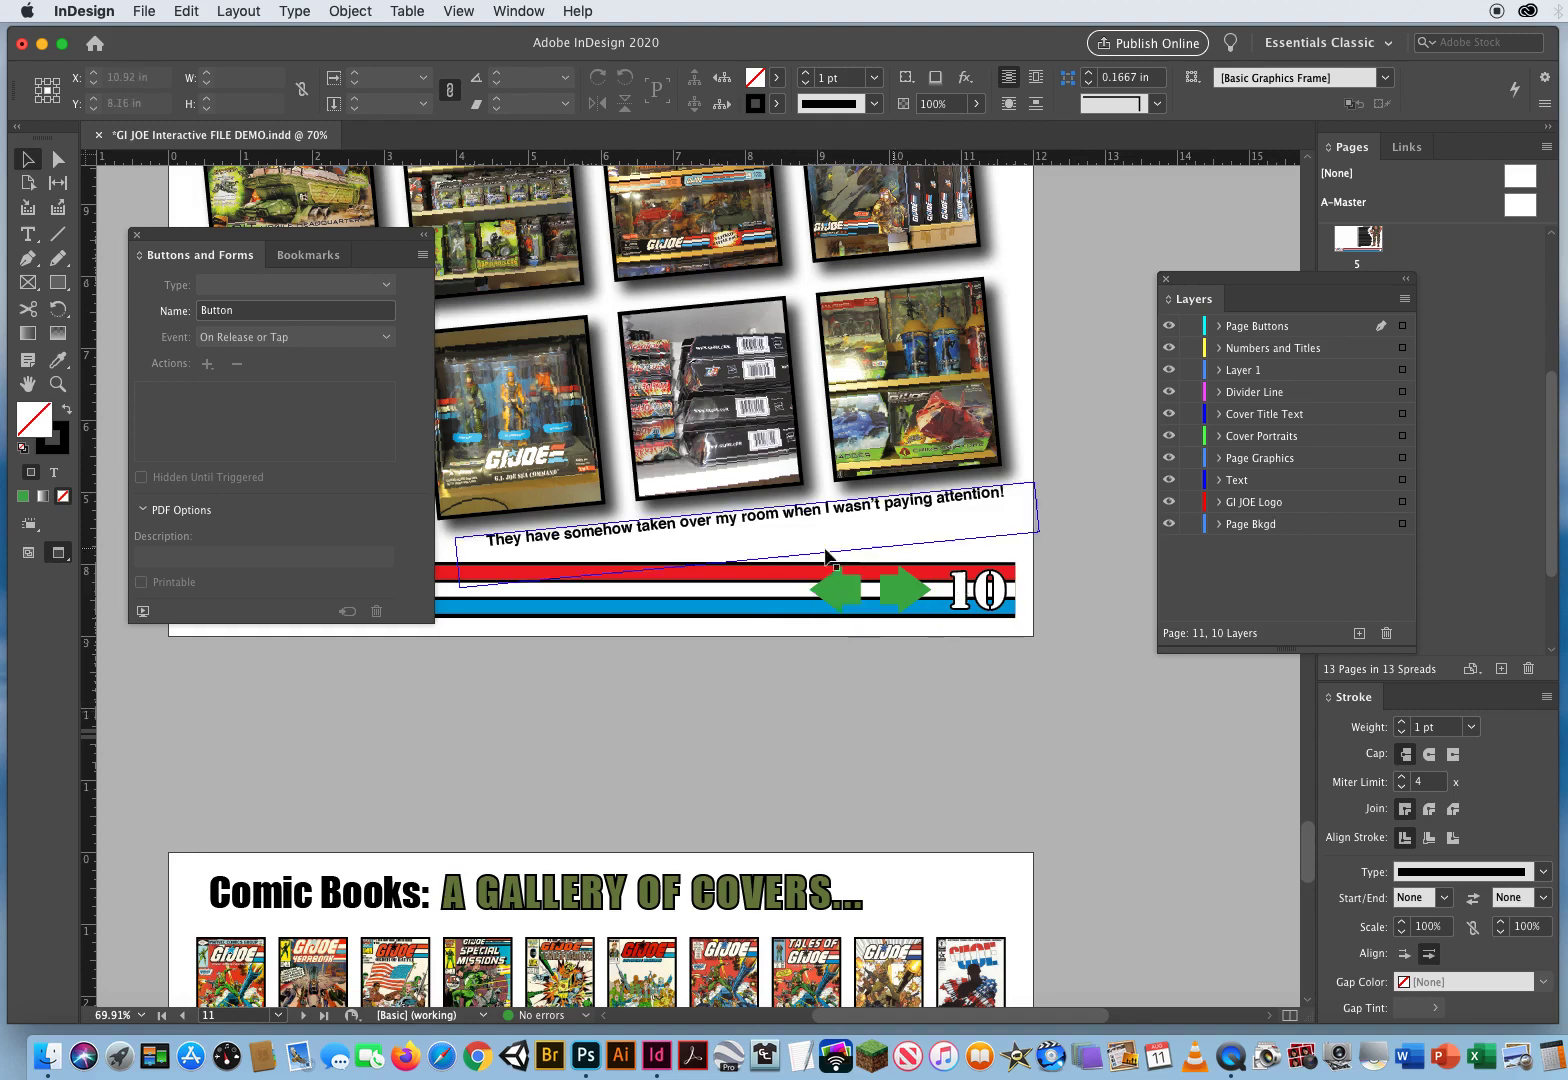
pyautogui.click(840, 575)
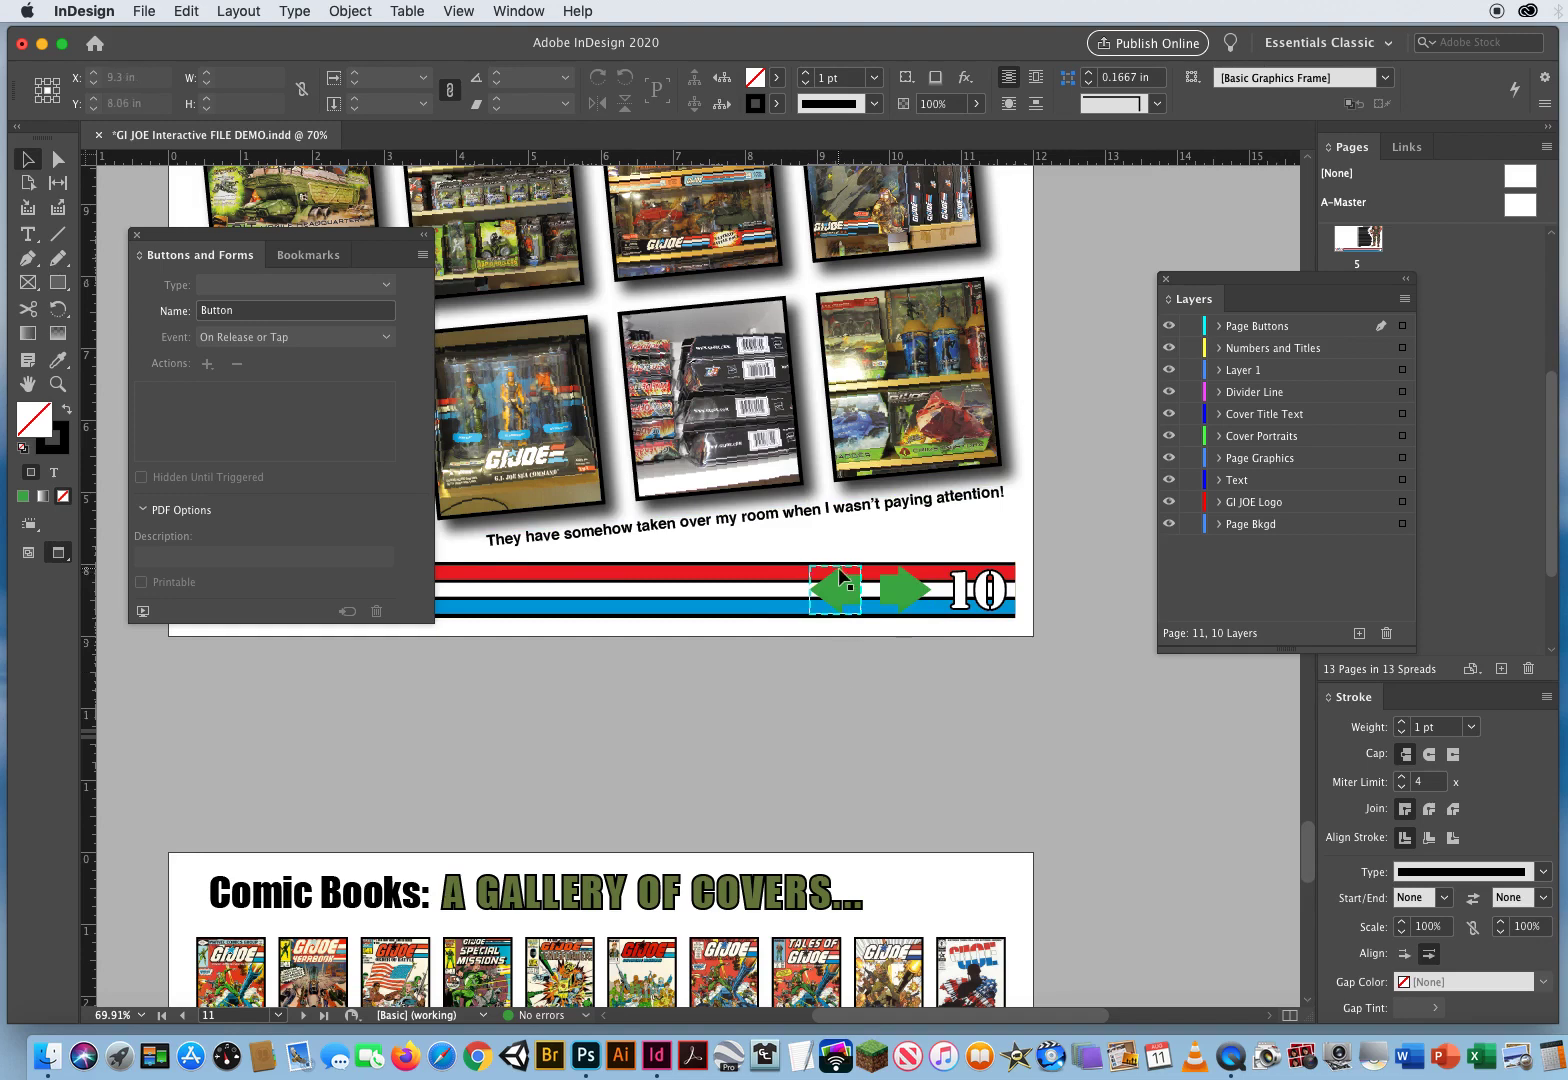
pyautogui.keyDown('shift'); pyautogui.click(899, 584); pyautogui.keyUp('shift')
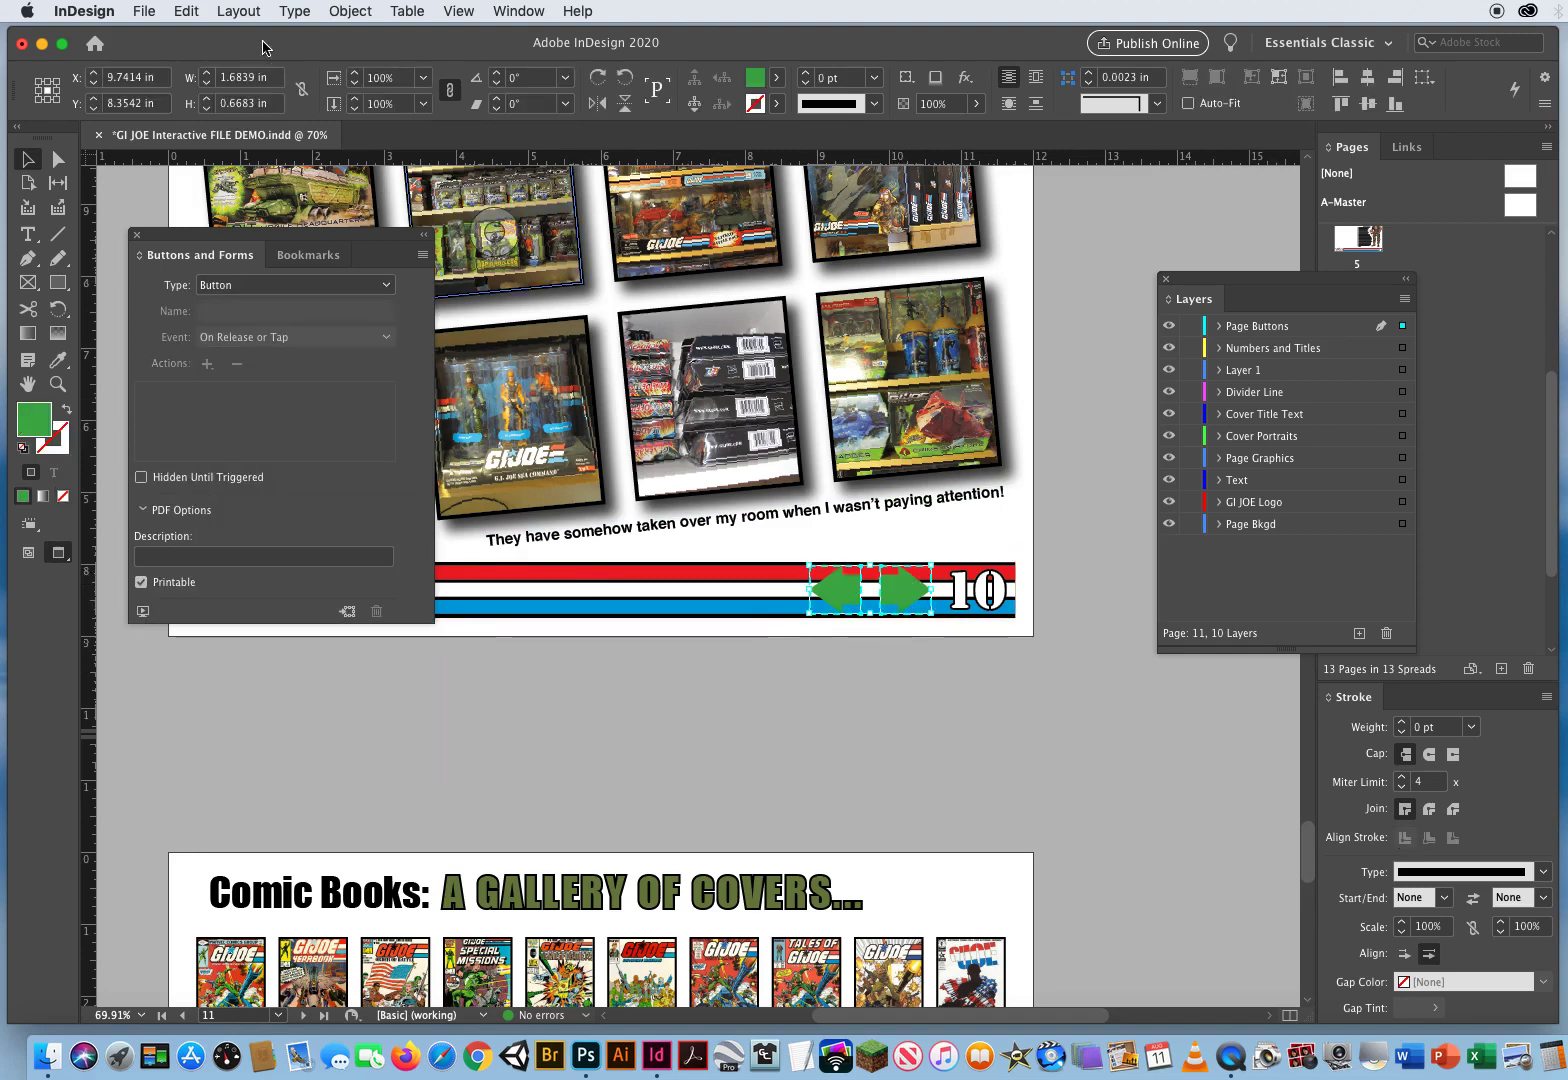
pyautogui.click(185, 12)
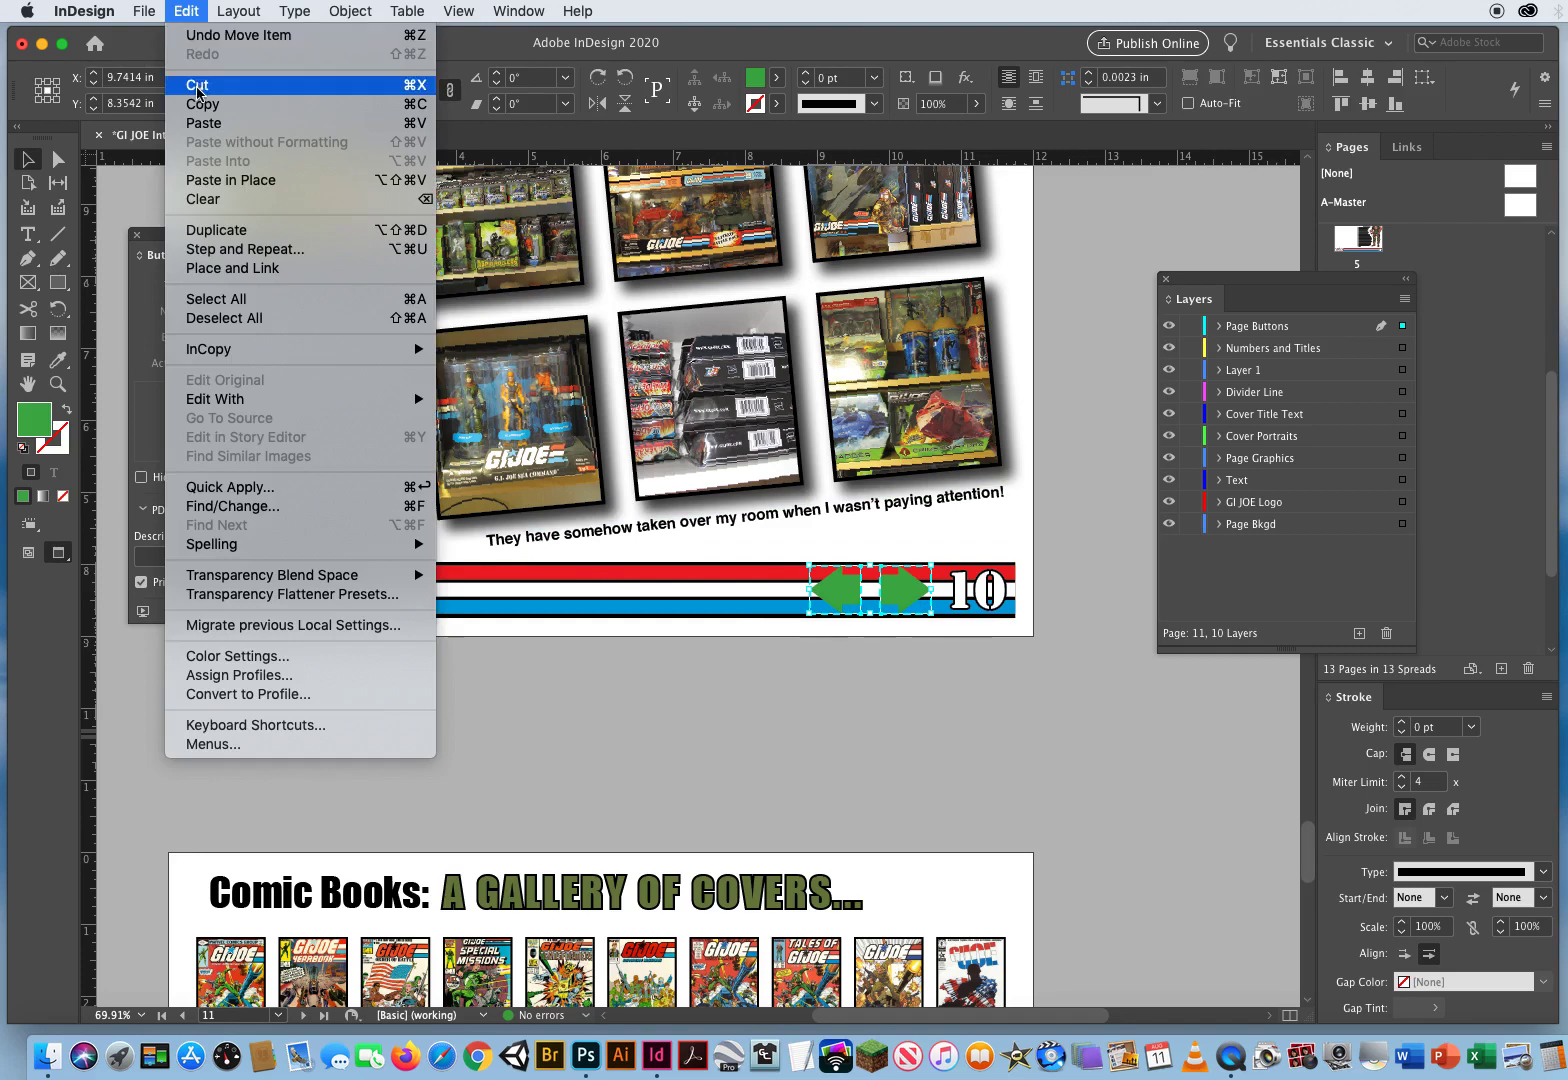
pyautogui.press('super+x')
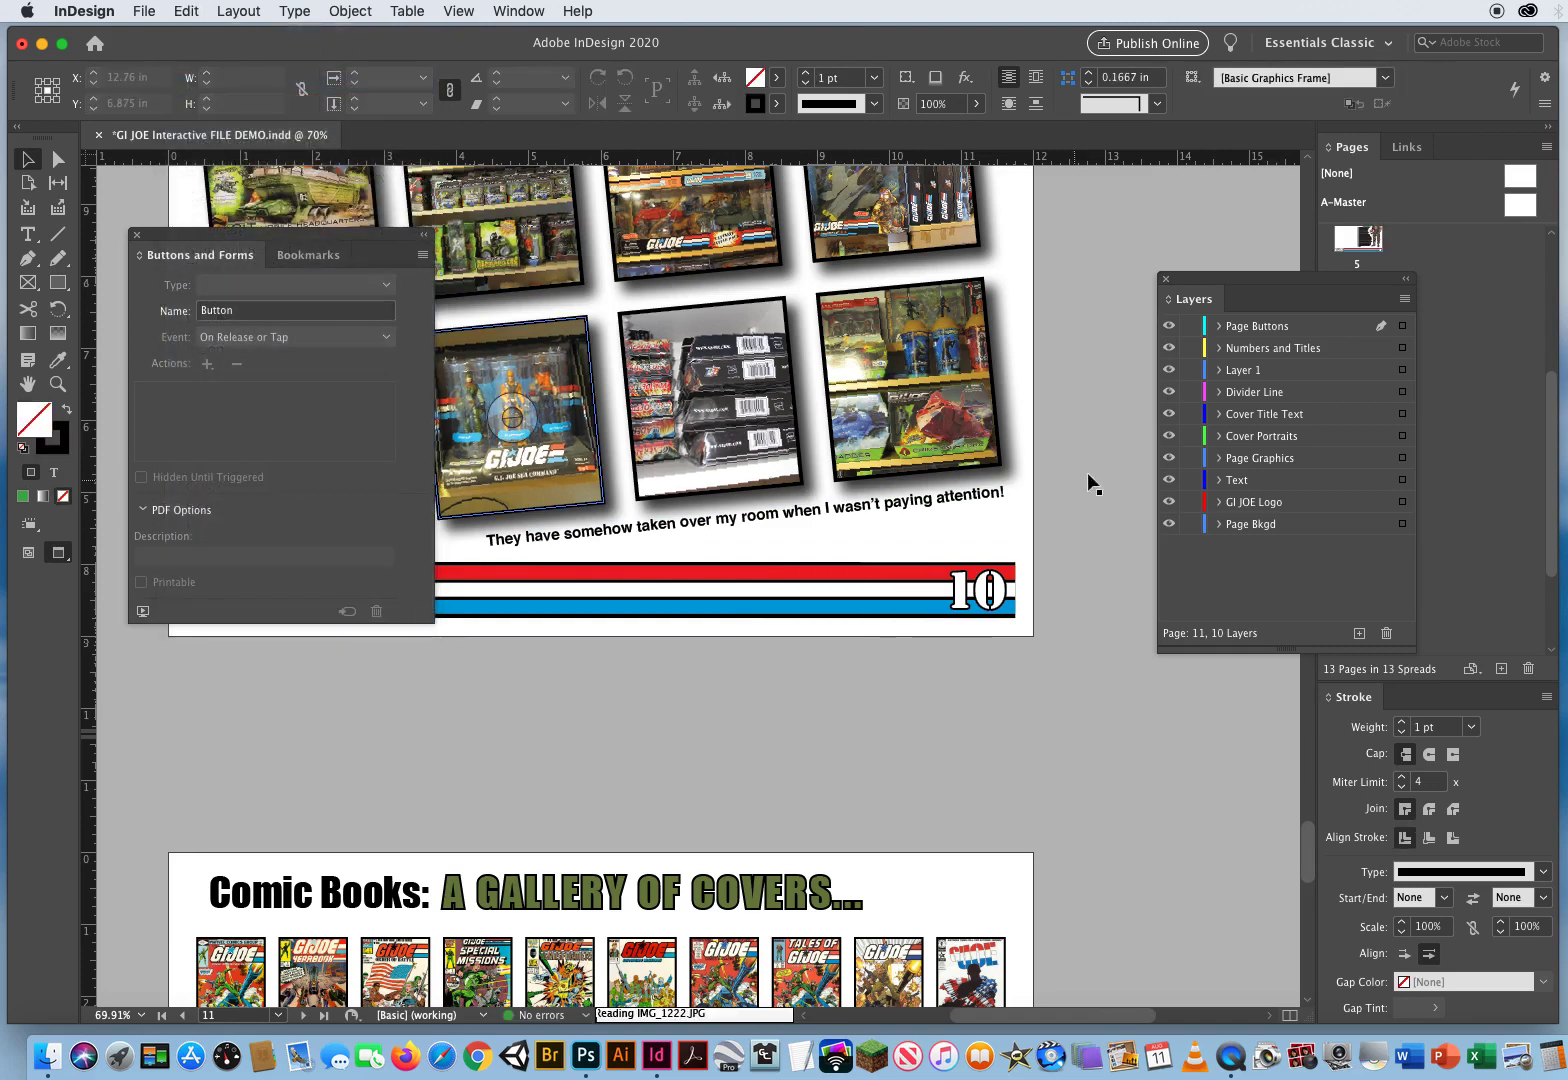
# - Open the A-Master page and paste both arrow buttons in place on the Page Buttons layer
pyautogui.moveTo(1203, 278); pyautogui.dragTo(1109, 459)
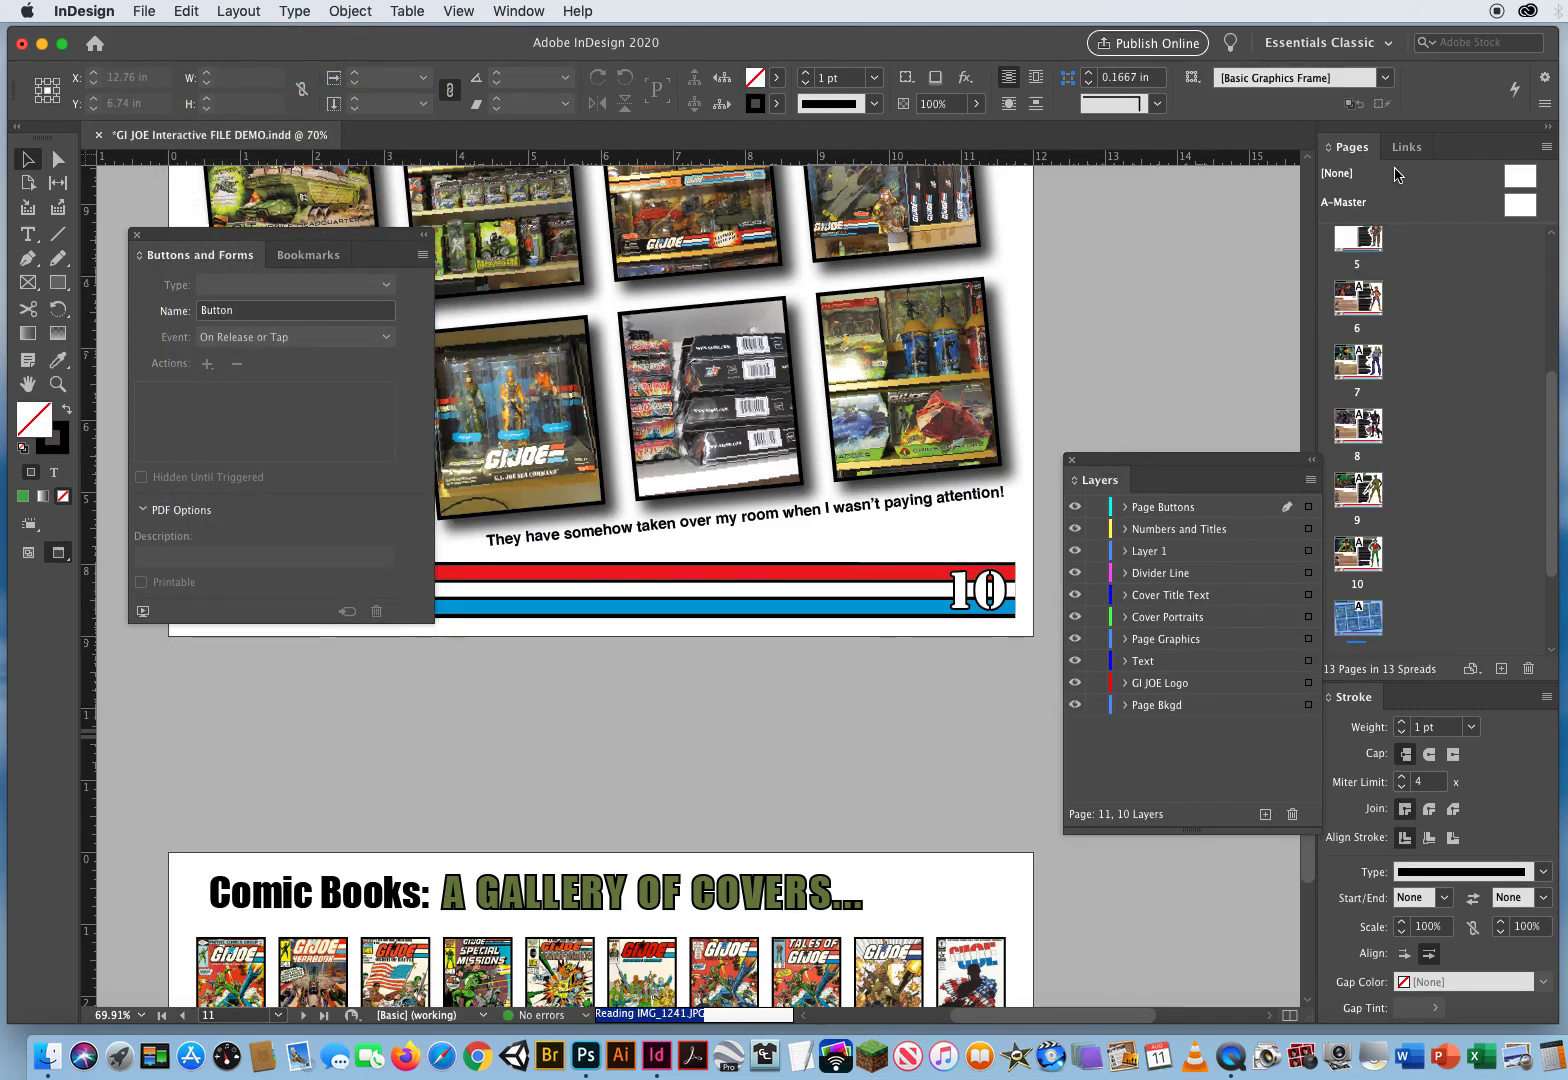
pyautogui.click(1386, 205)
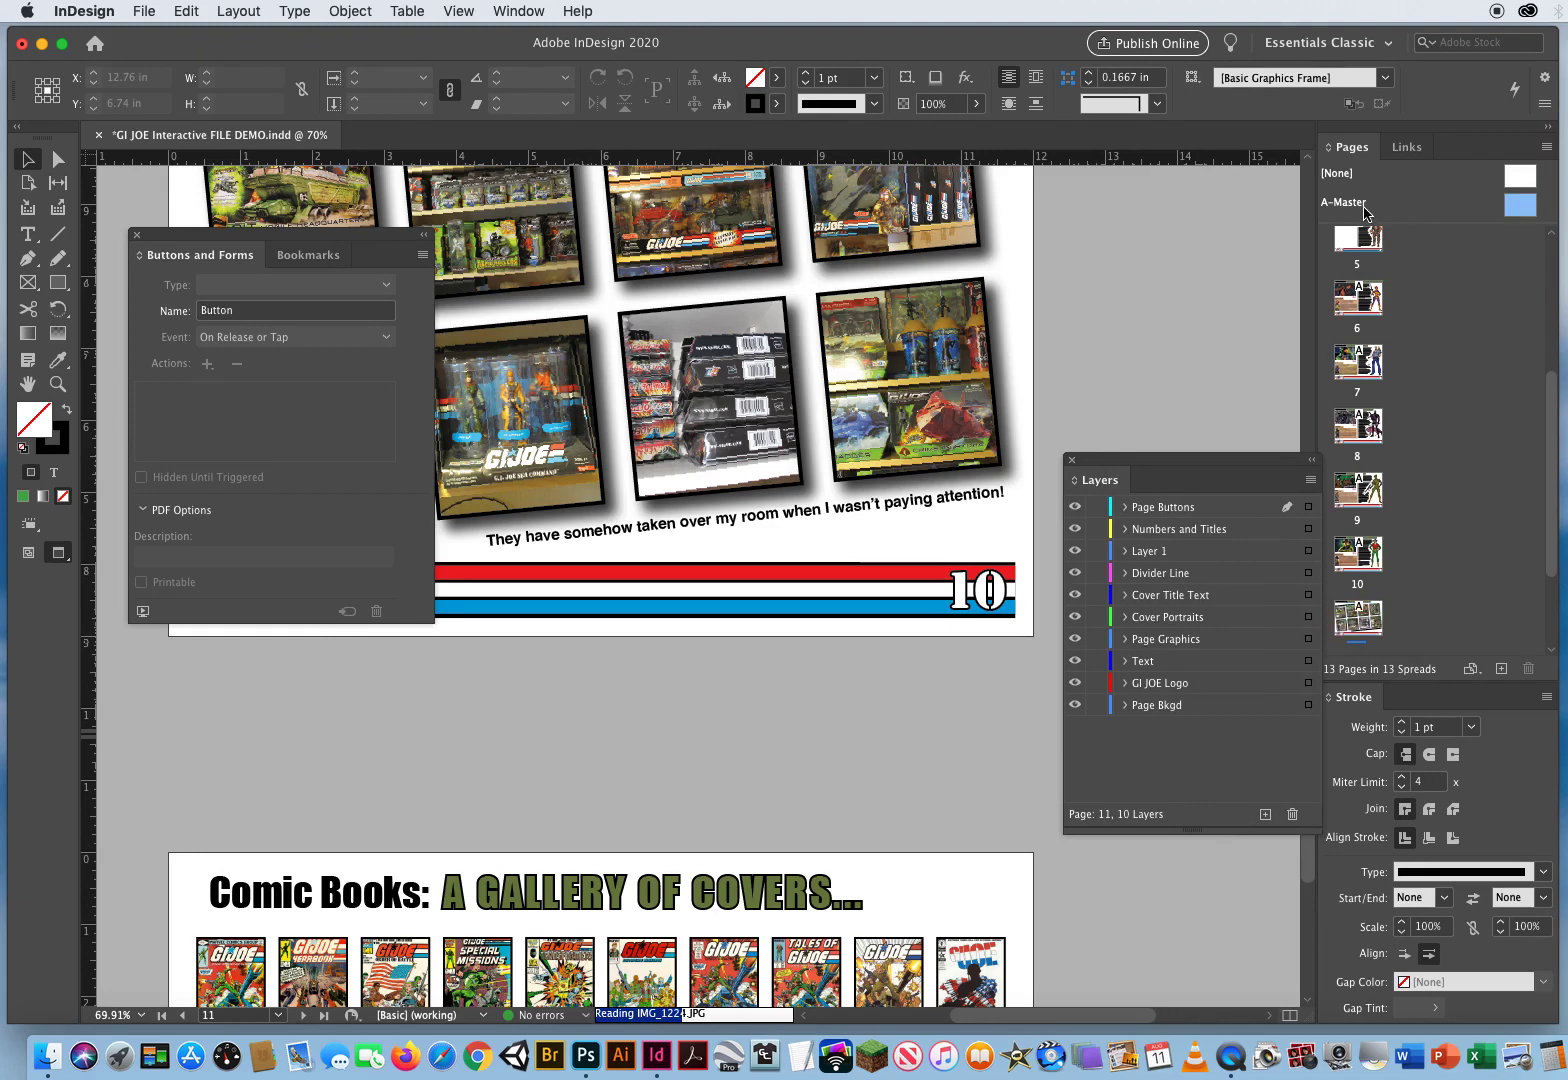
pyautogui.doubleClick(1519, 205)
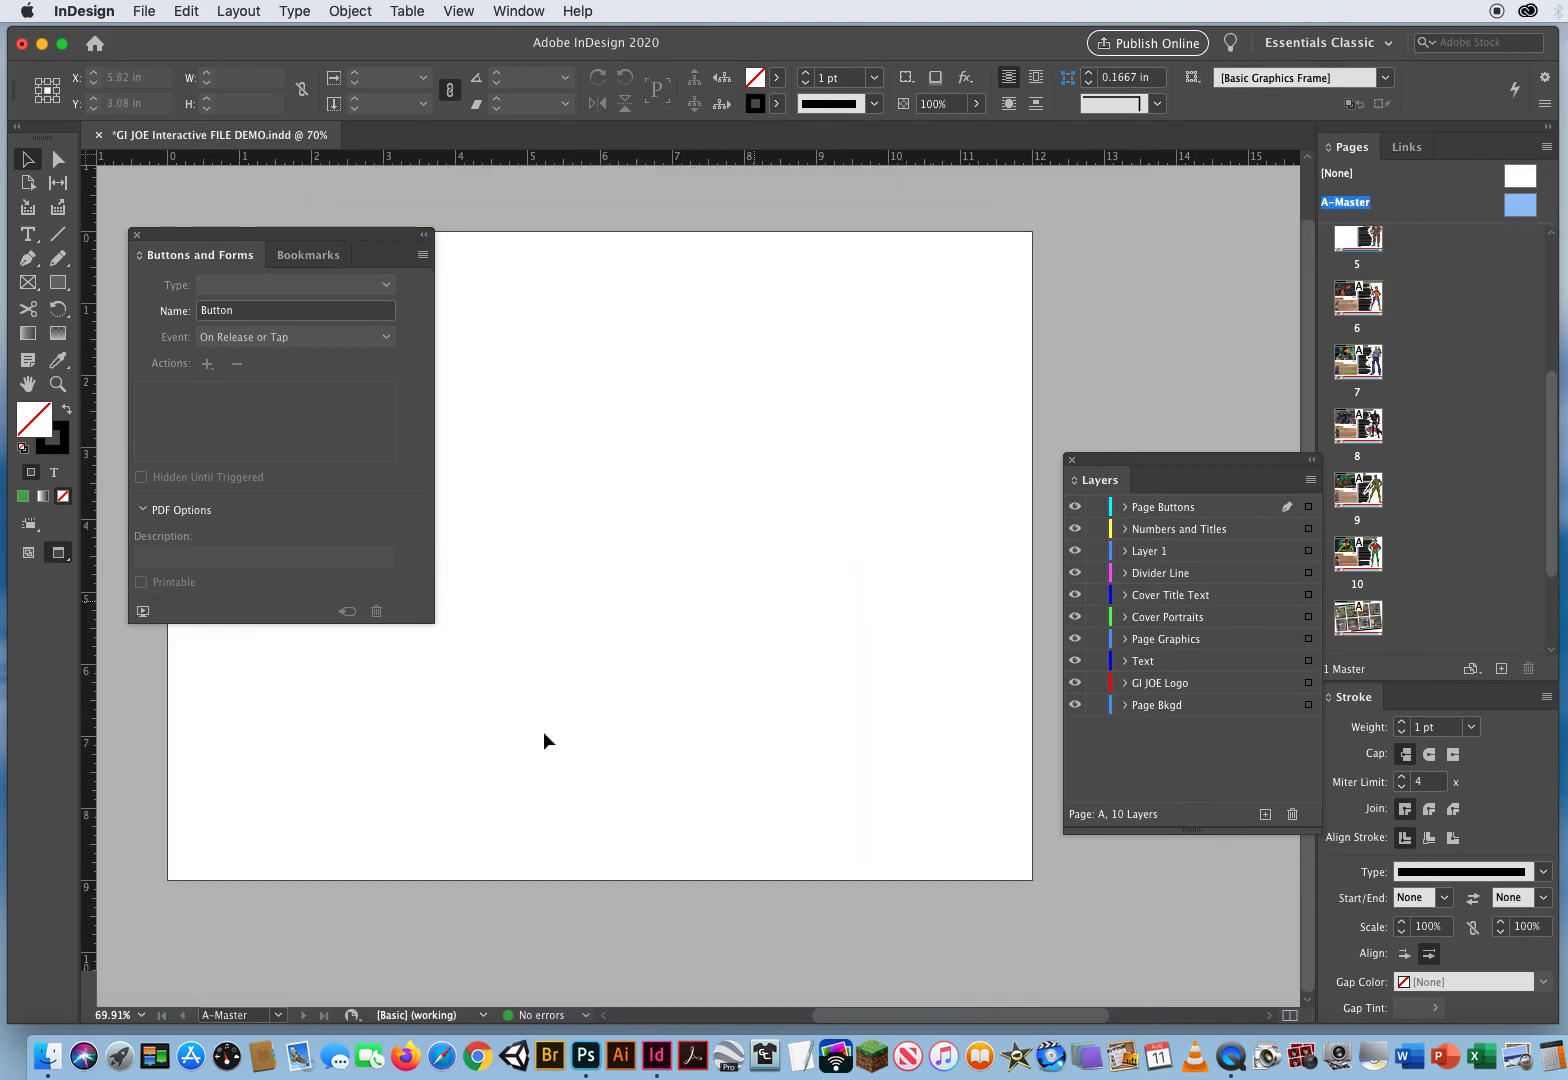
pyautogui.click(1239, 513)
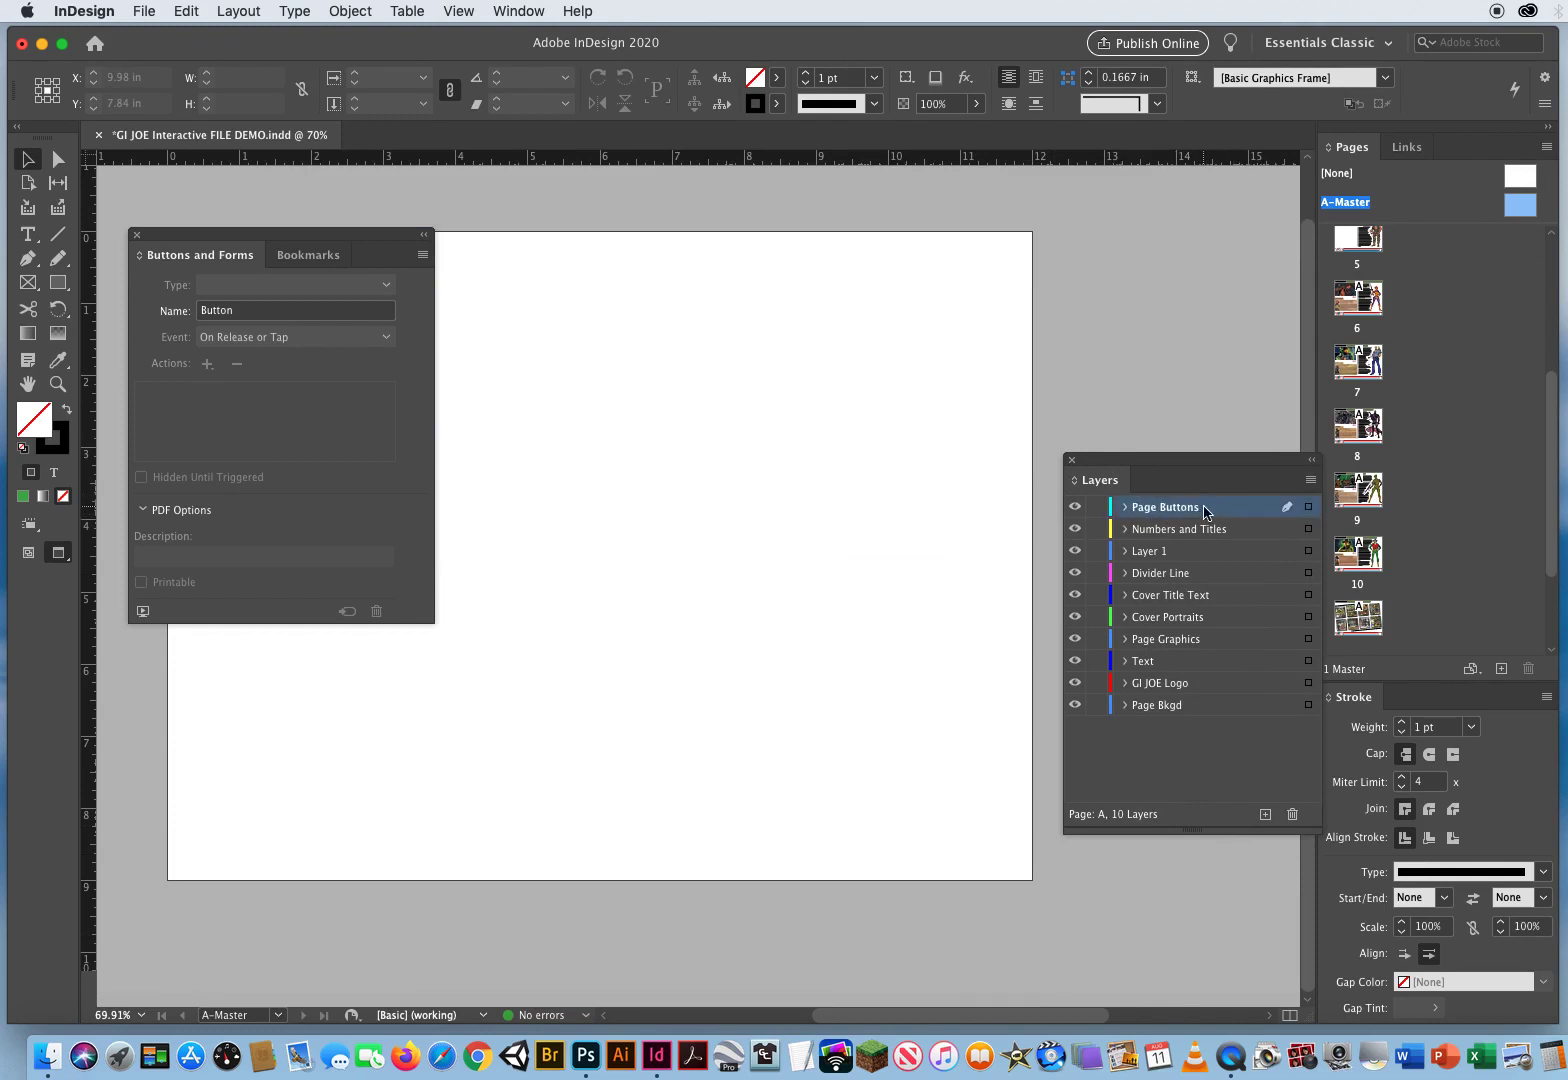
pyautogui.click(185, 11)
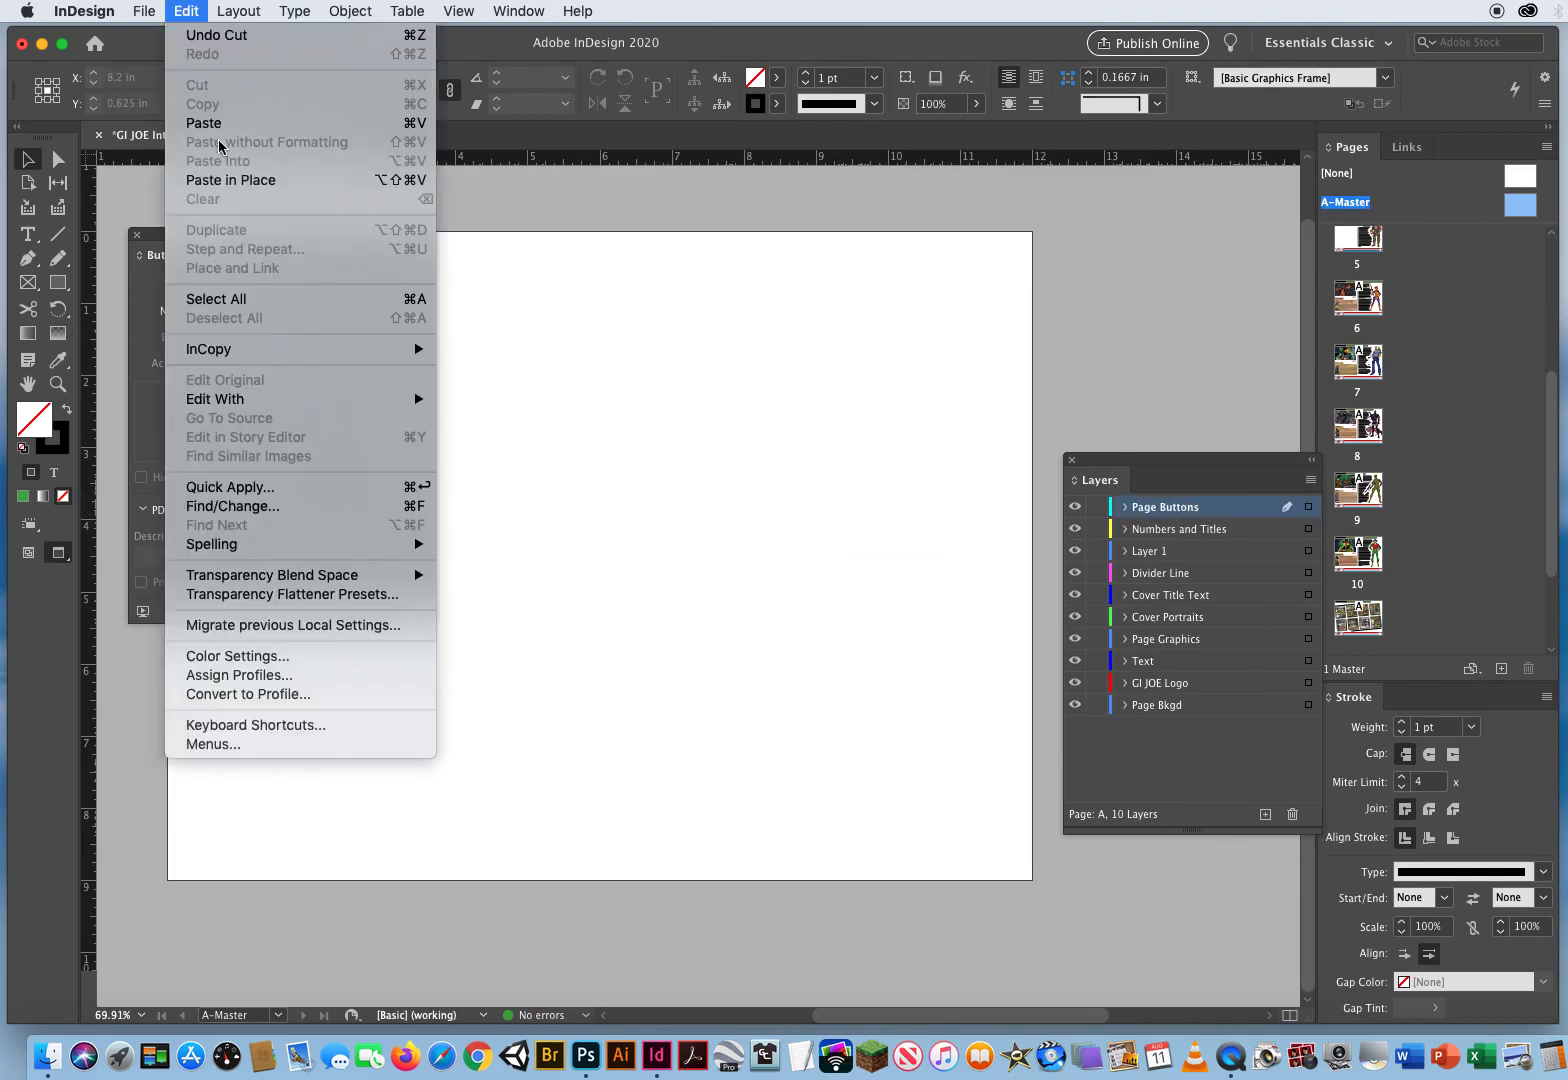
pyautogui.click(222, 182)
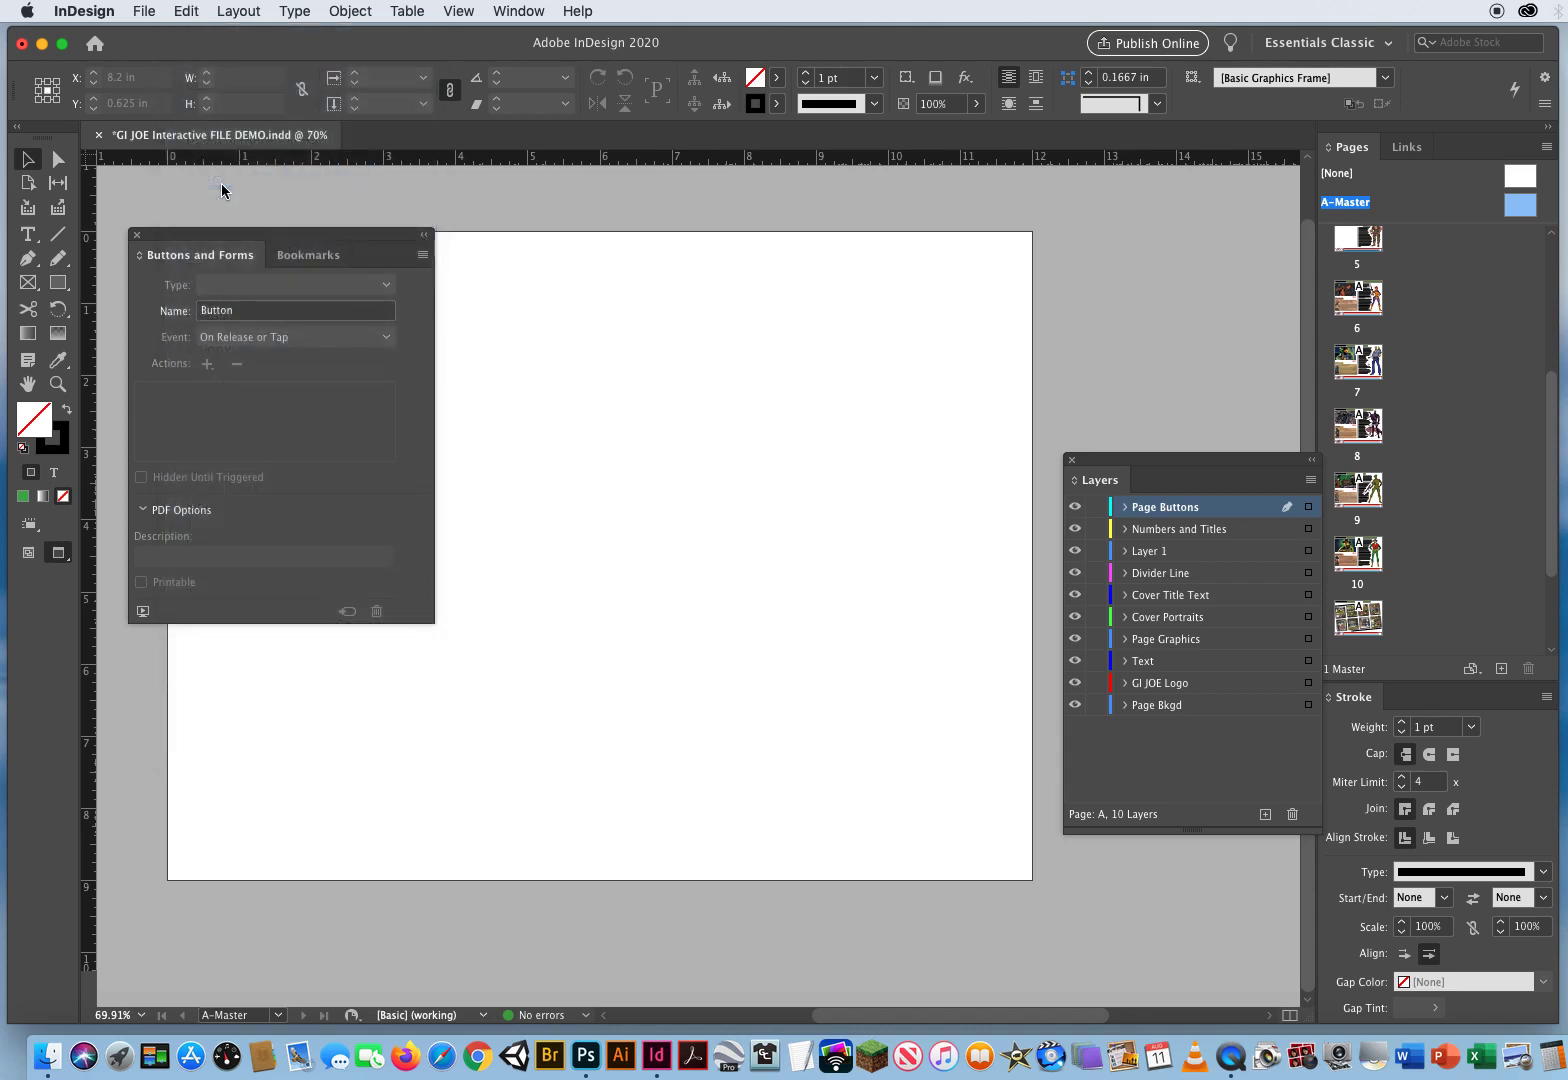
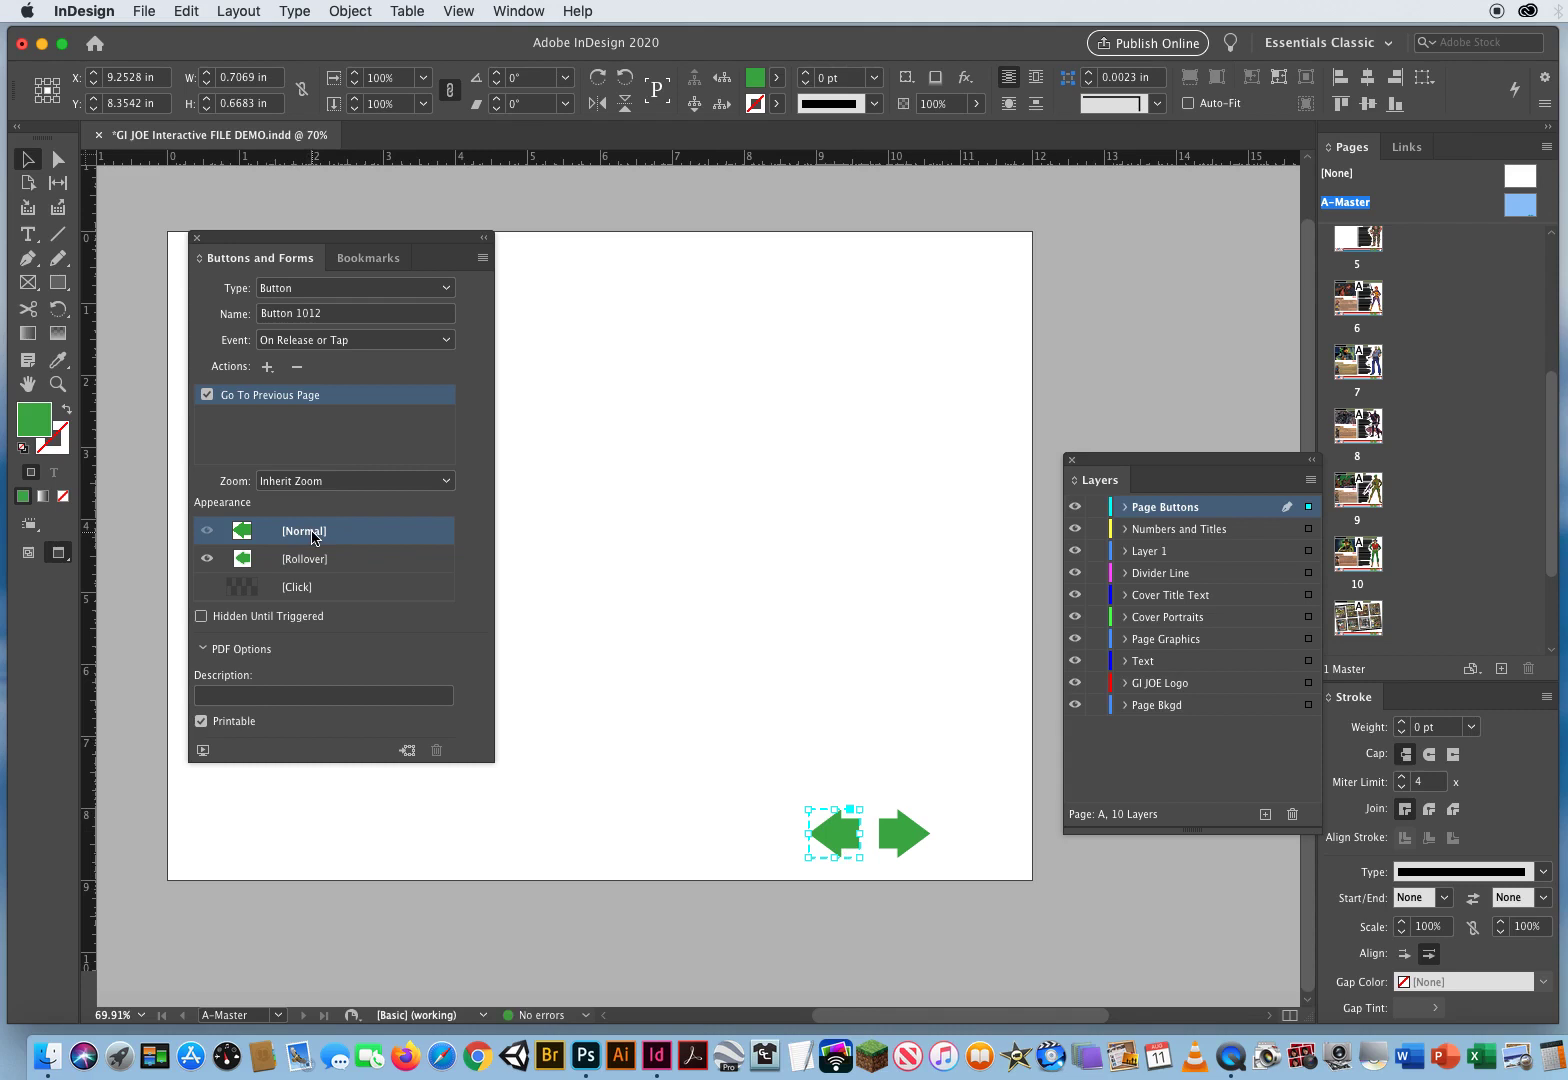
# - Show the colour swatches and give the previous-page arrow's Normal appearance a 2 pt [Black] stroke
pyautogui.click(60, 450)
pyautogui.moveTo(1114, 461); pyautogui.dragTo(1059, 578)
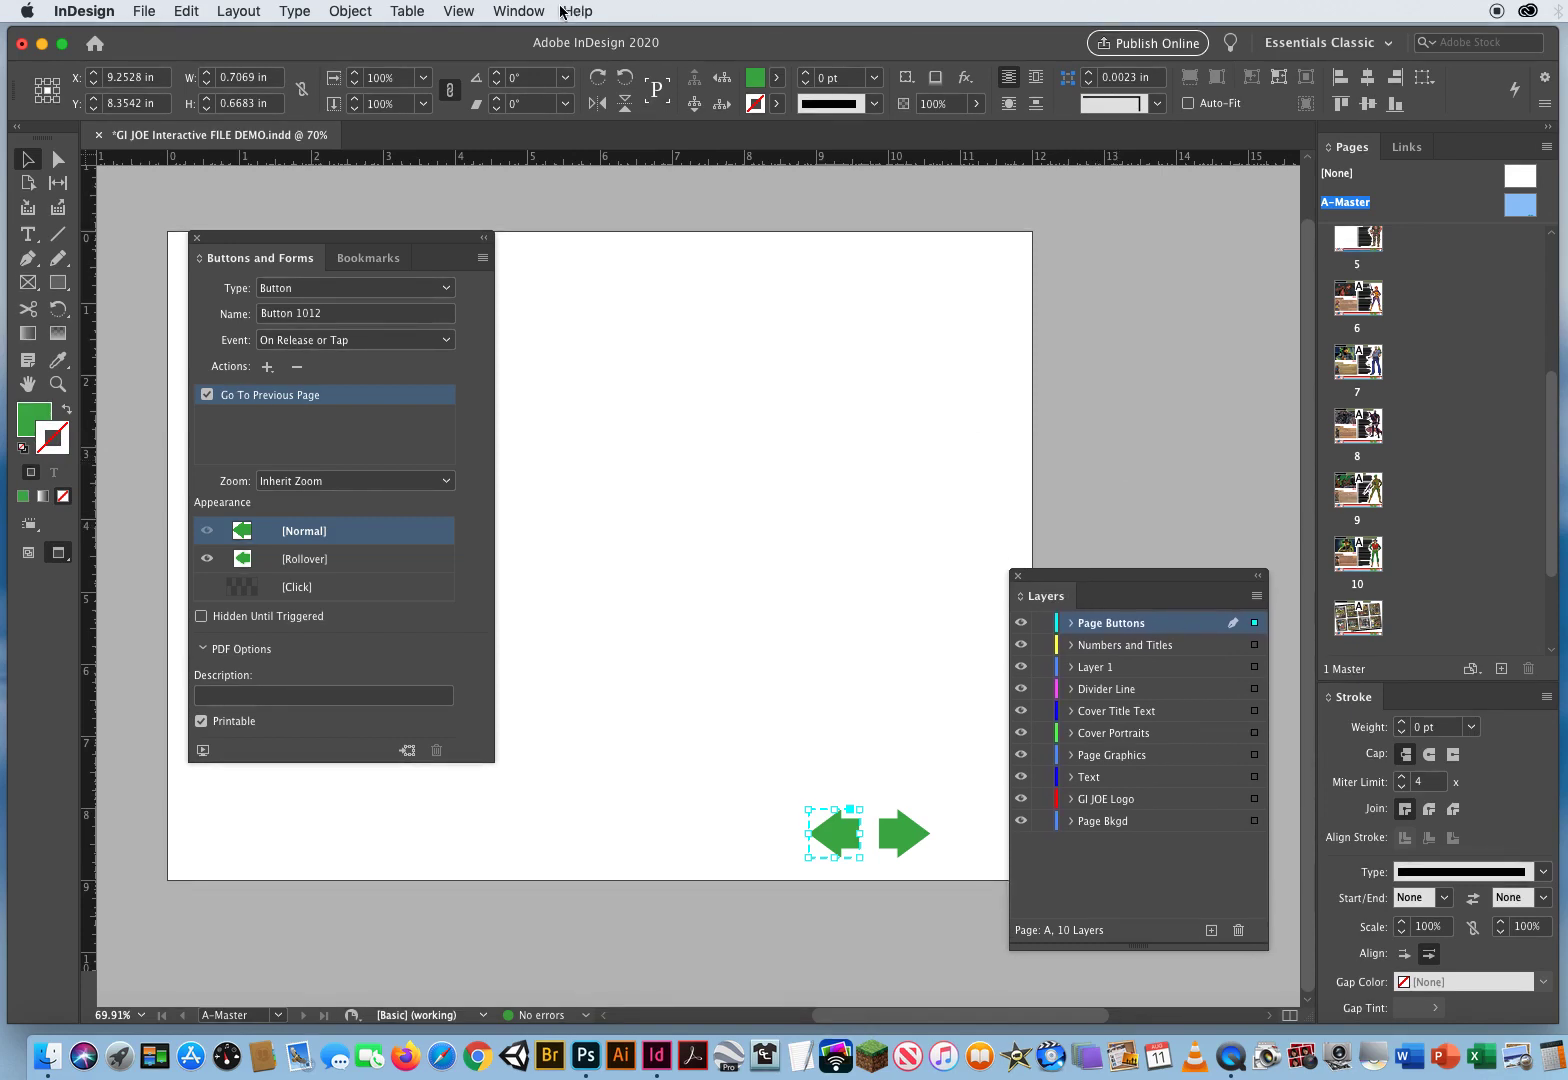
pyautogui.click(519, 11)
pyautogui.moveTo(800, 142)
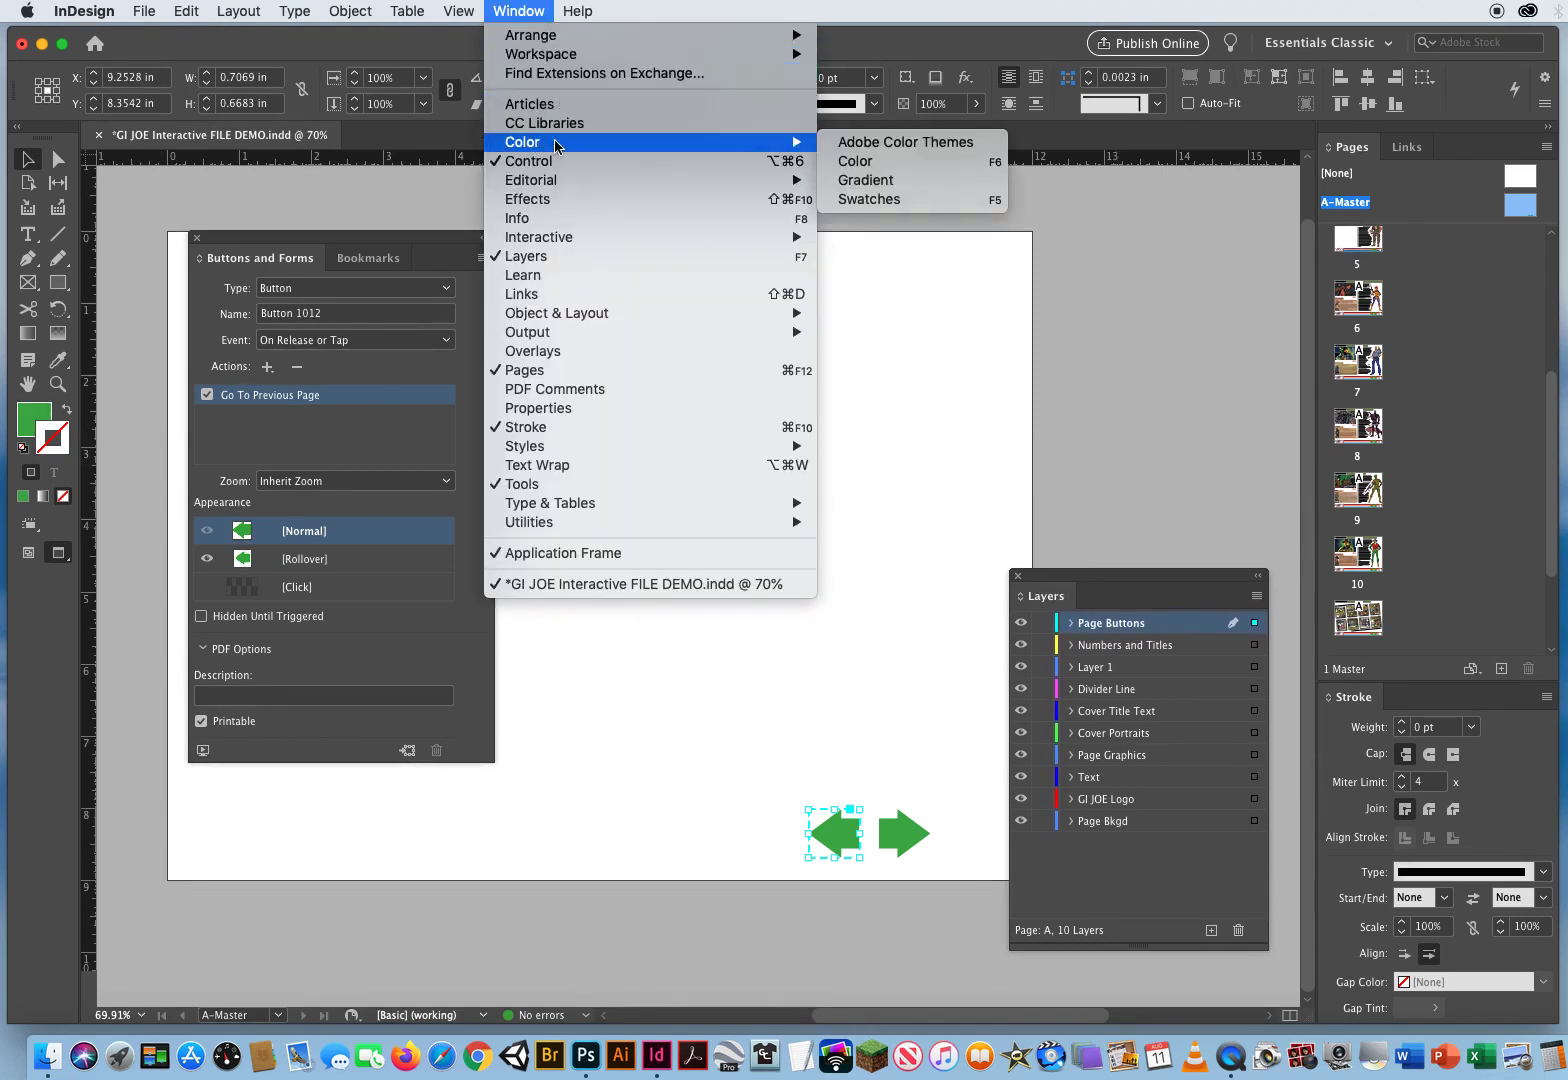
pyautogui.click(869, 198)
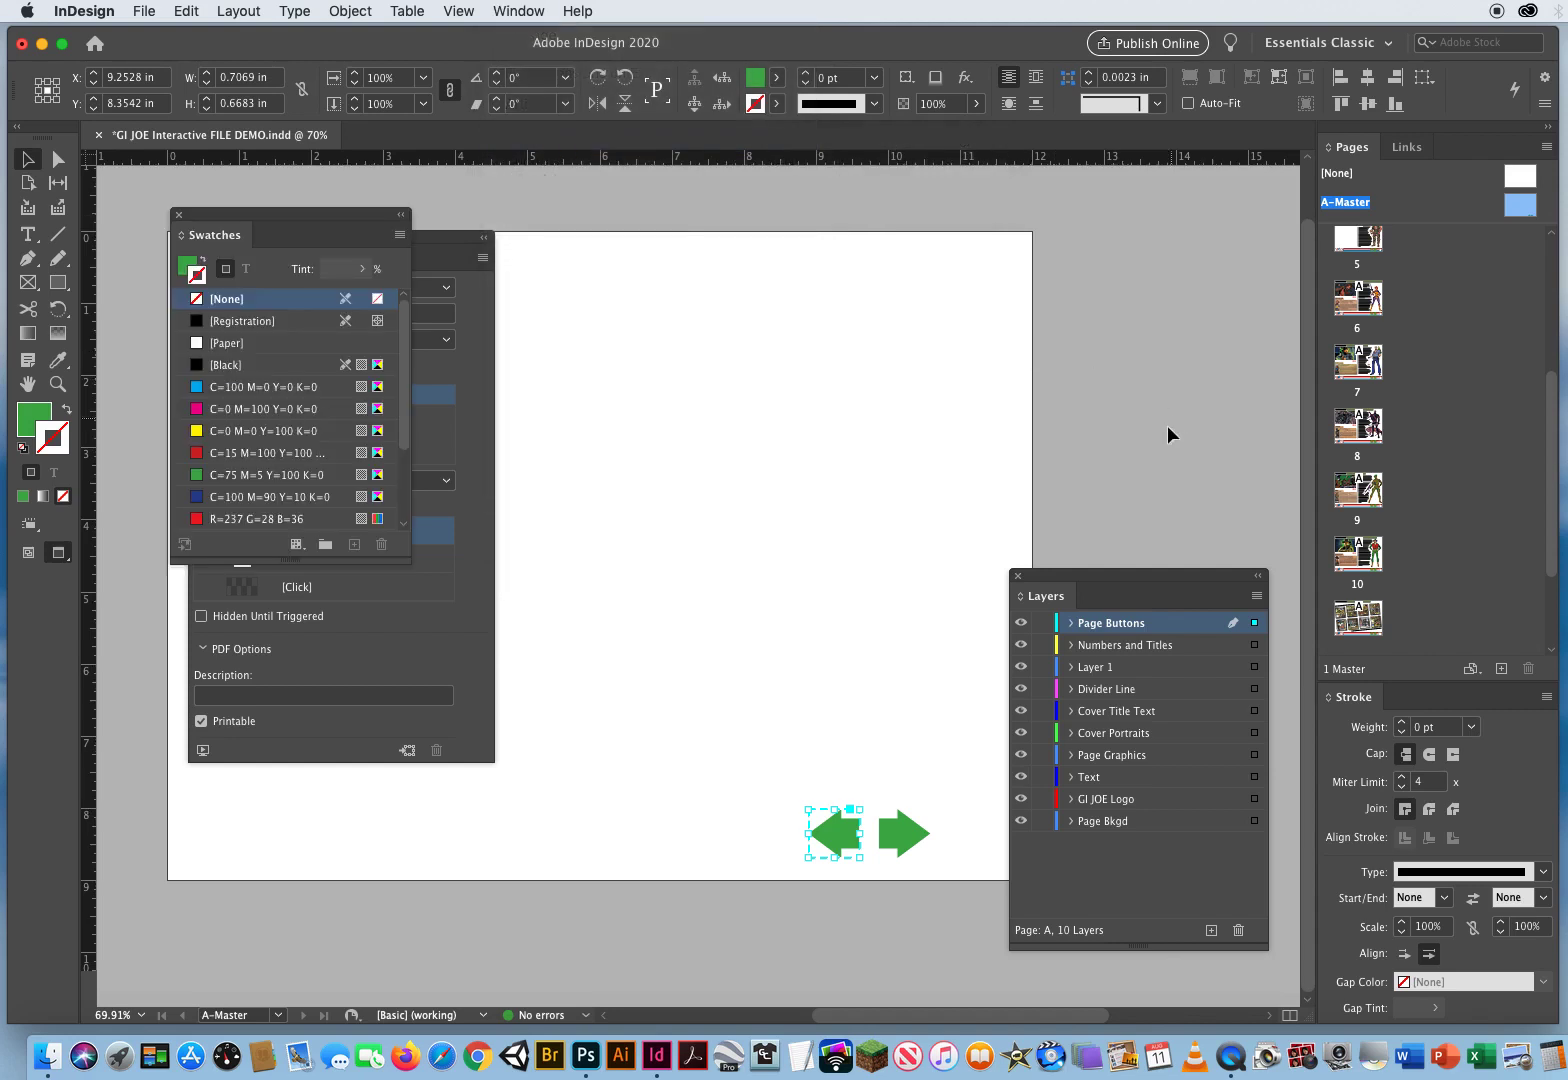
pyautogui.moveTo(324, 228); pyautogui.dragTo(1097, 197)
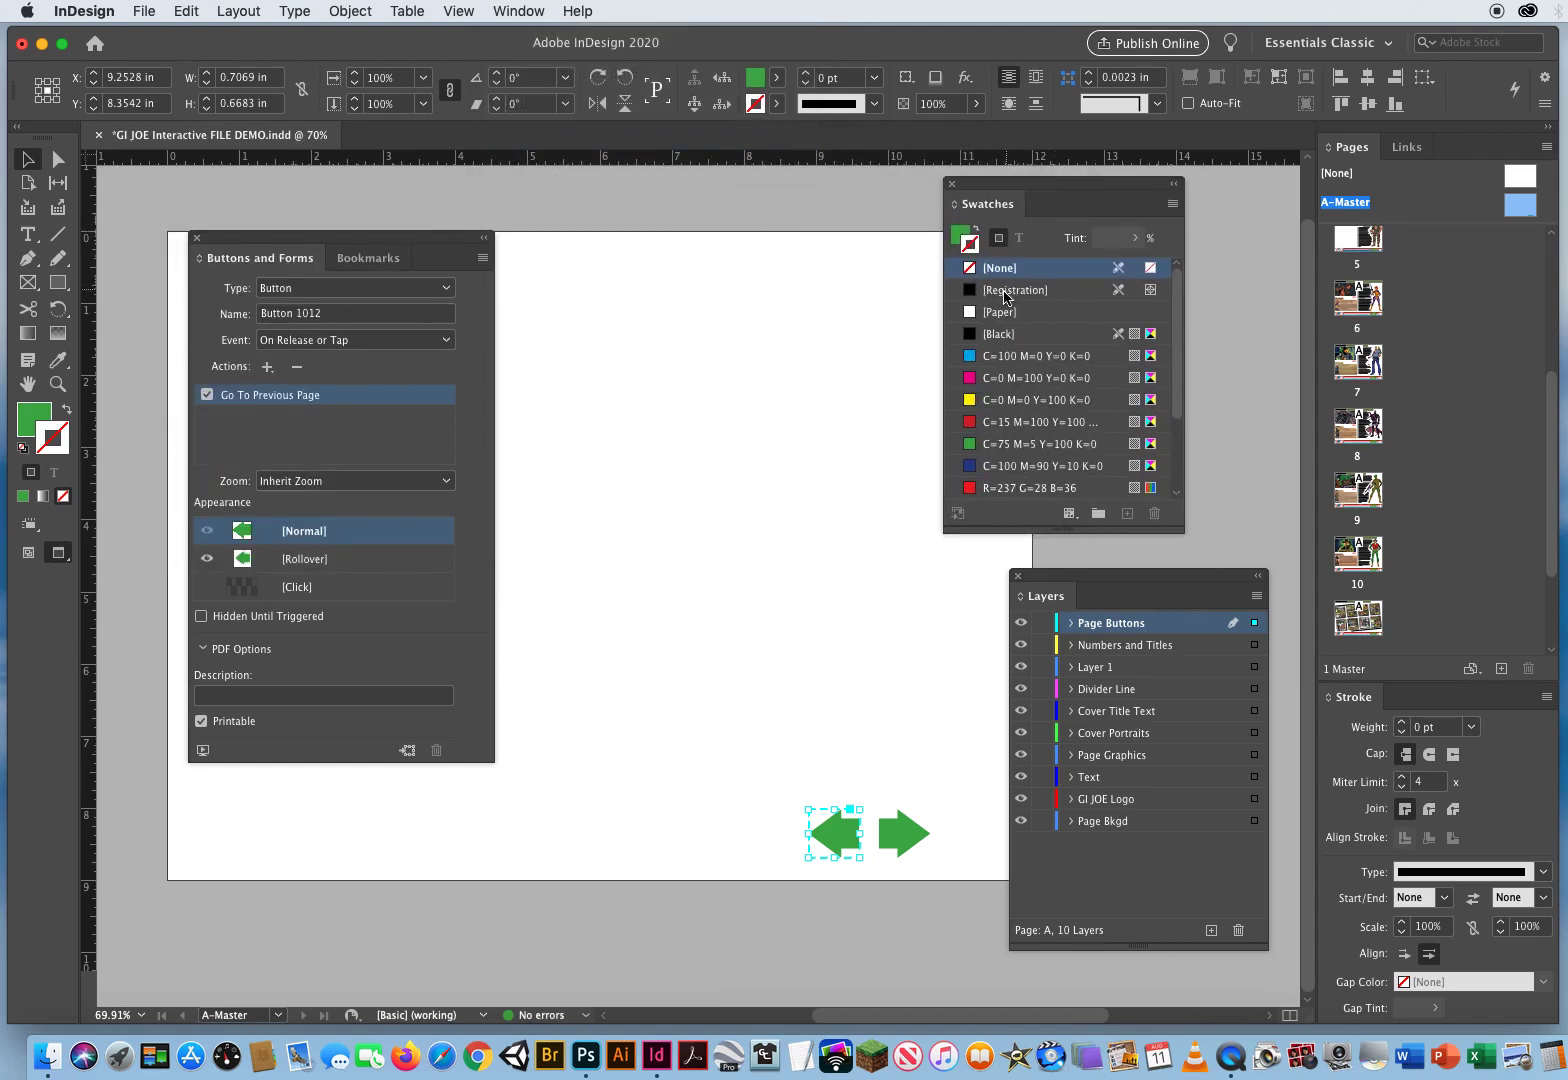
pyautogui.click(998, 333)
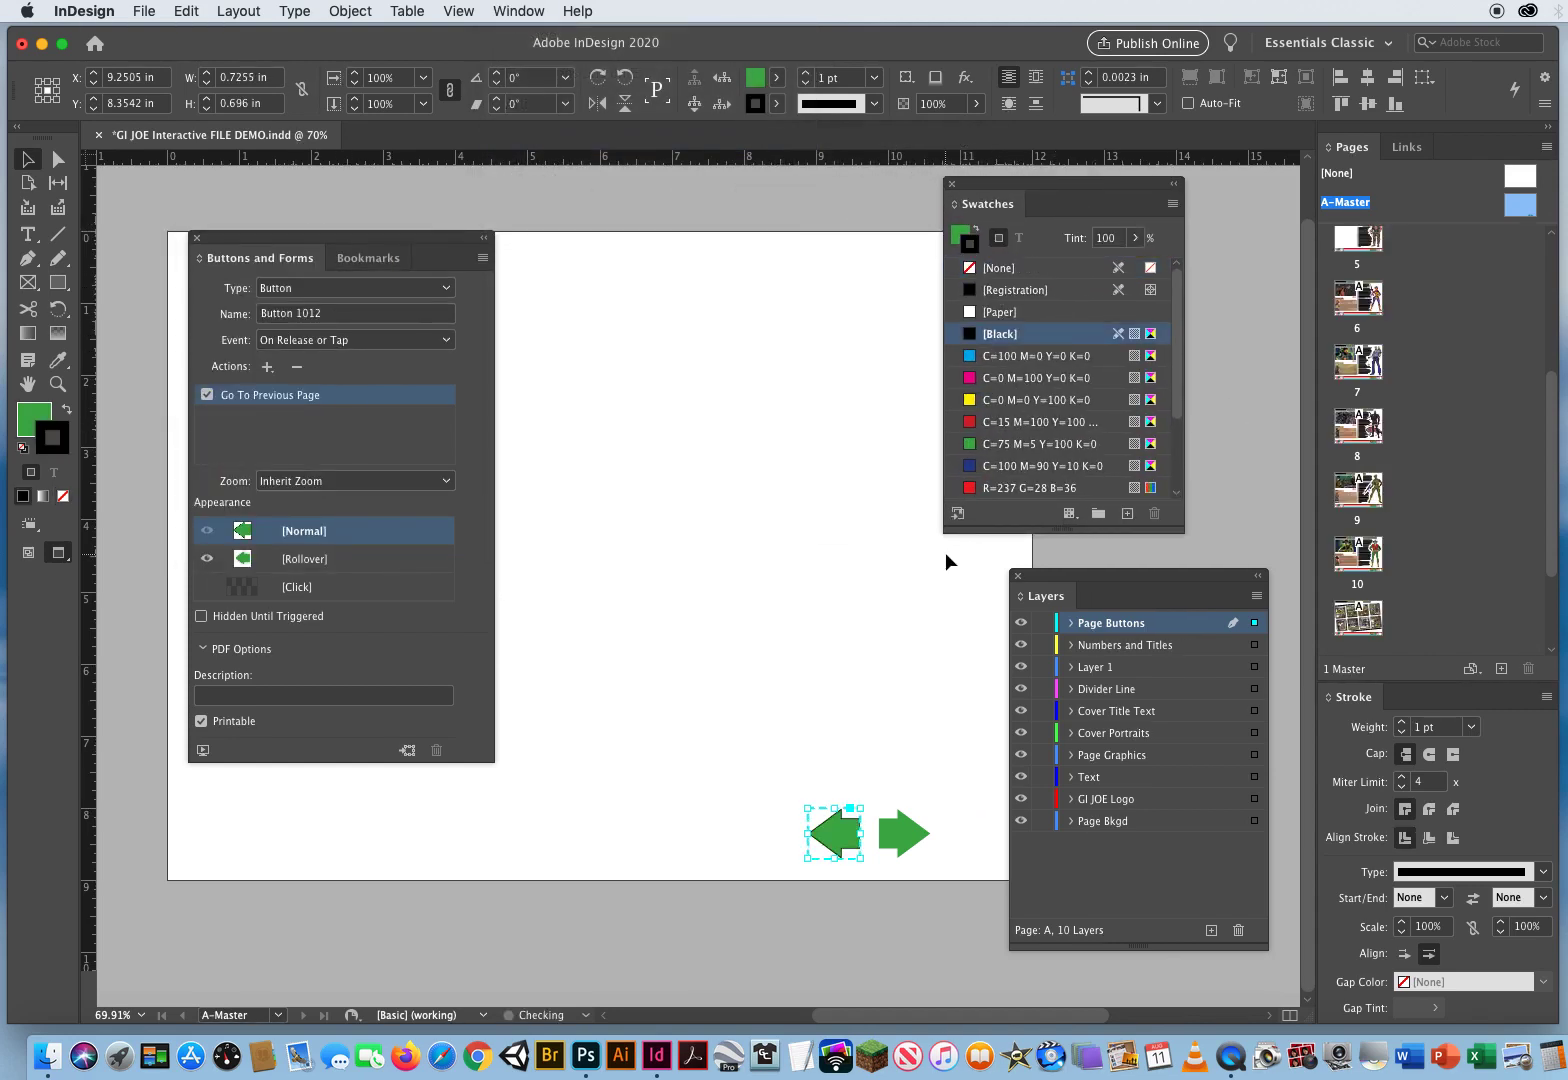
pyautogui.click(845, 78)
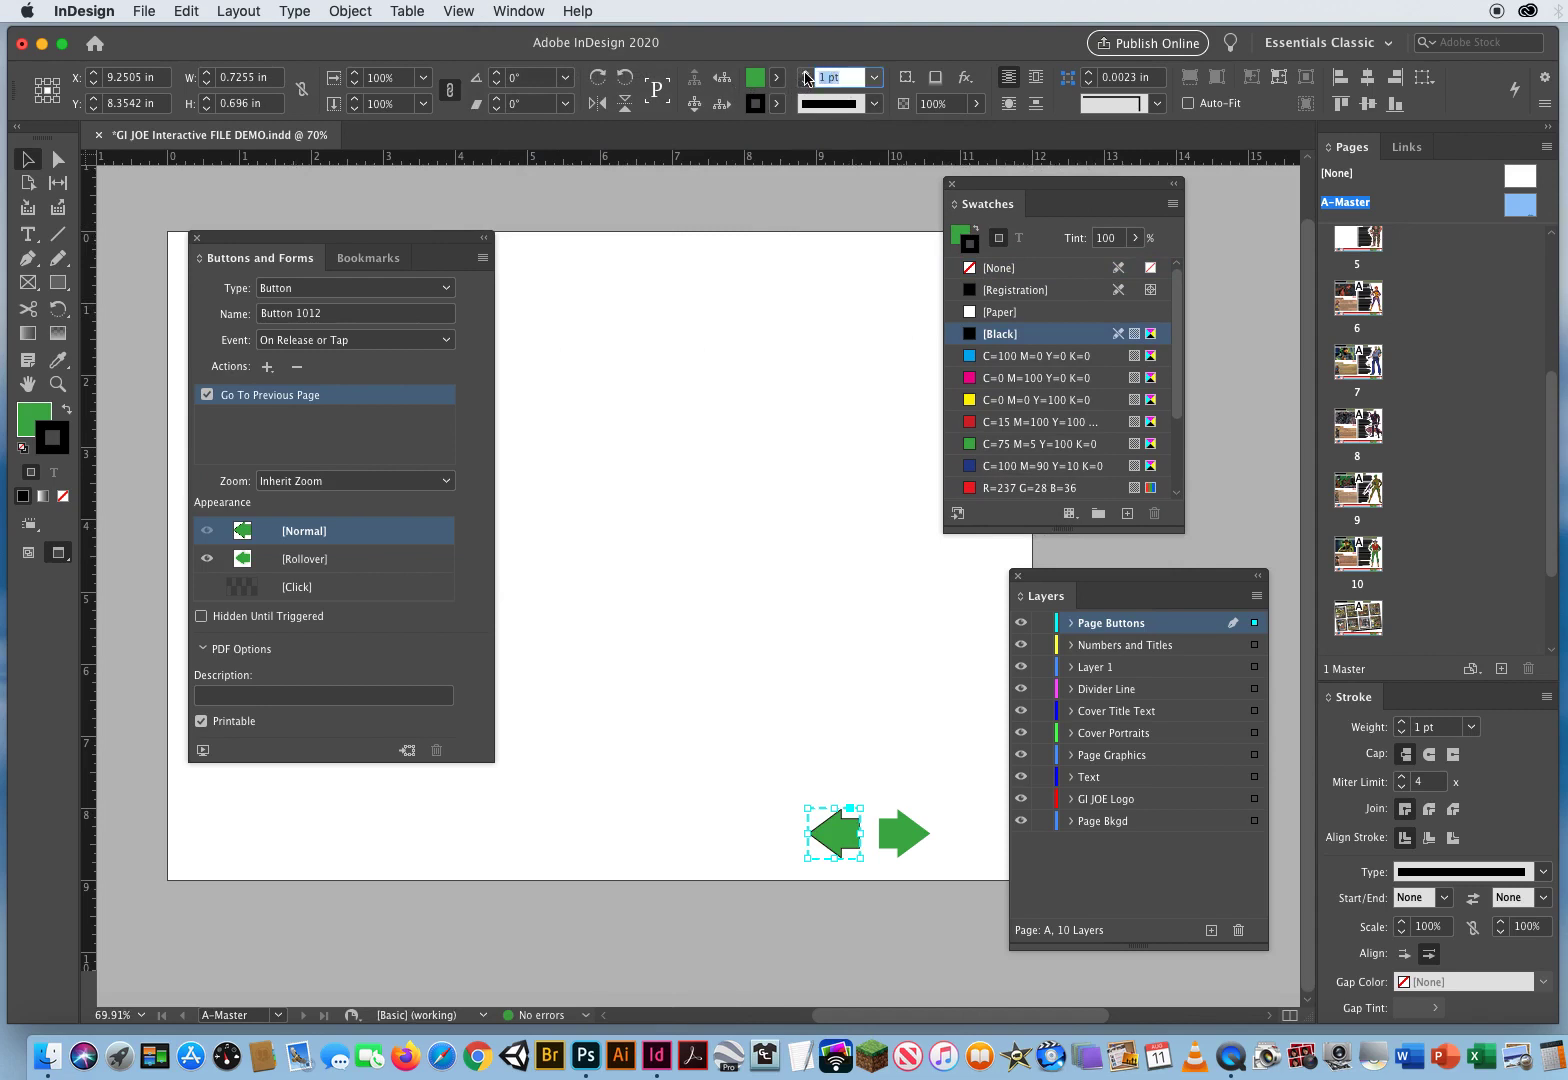
pyautogui.click(805, 547)
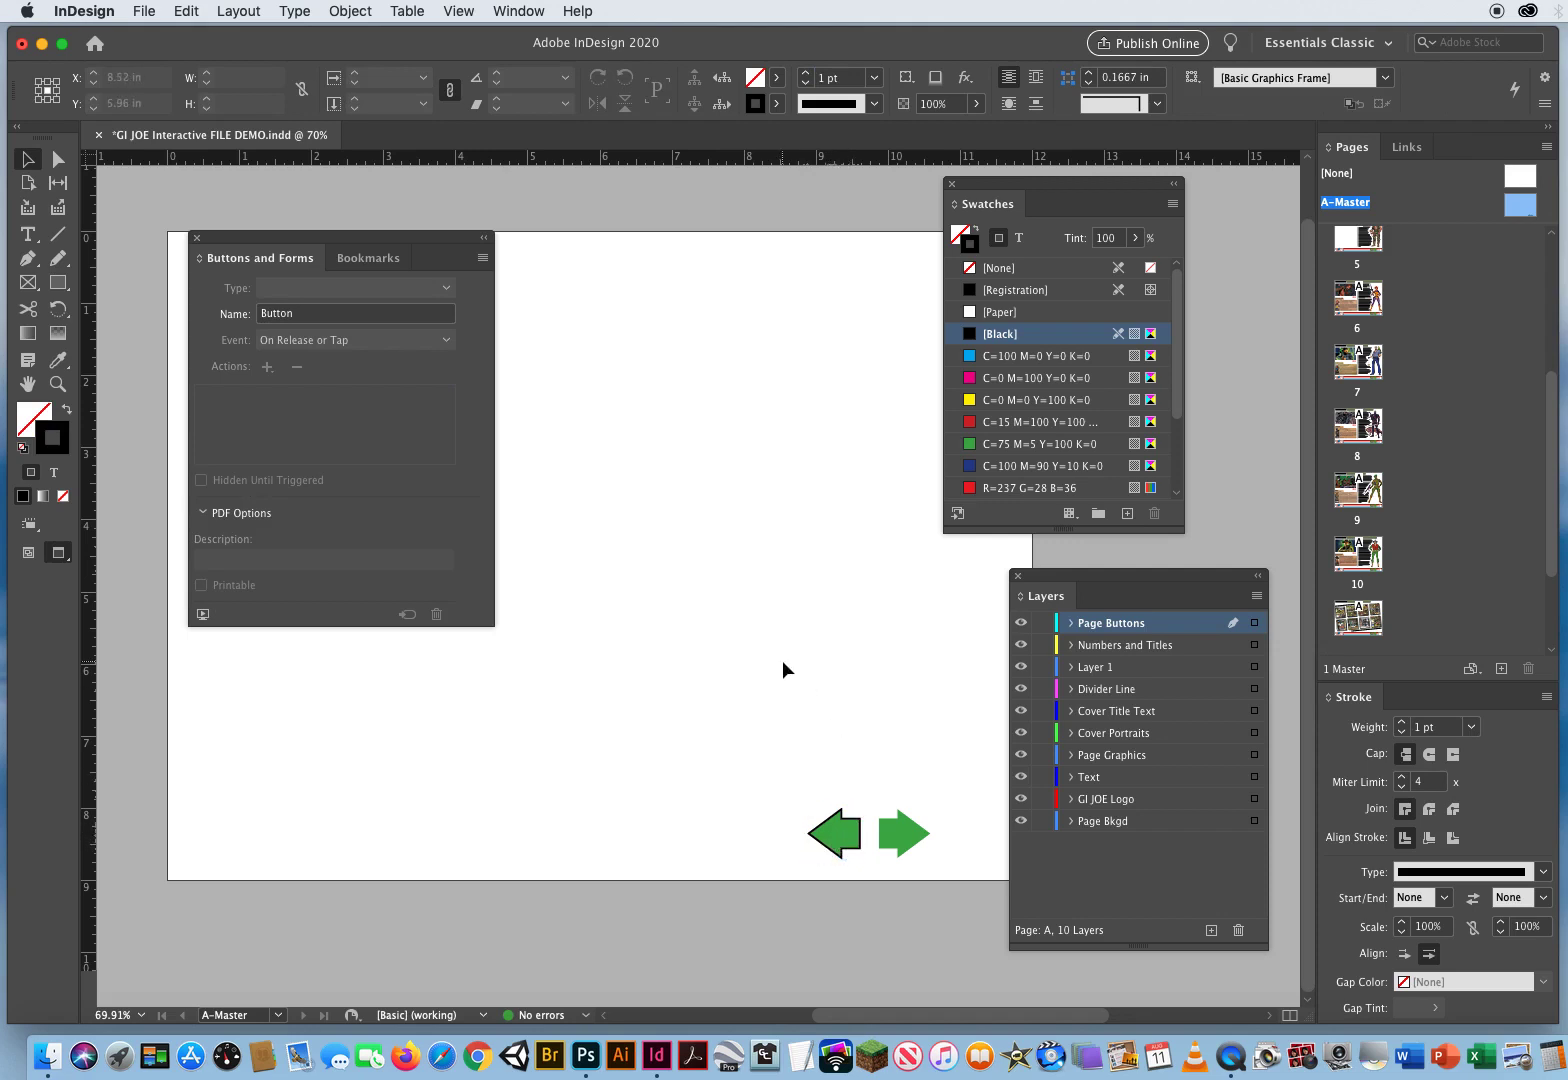
# - Give the next-page arrow's Normal appearance a matching 2 pt [Black] stroke and deselect it
pyautogui.click(899, 827)
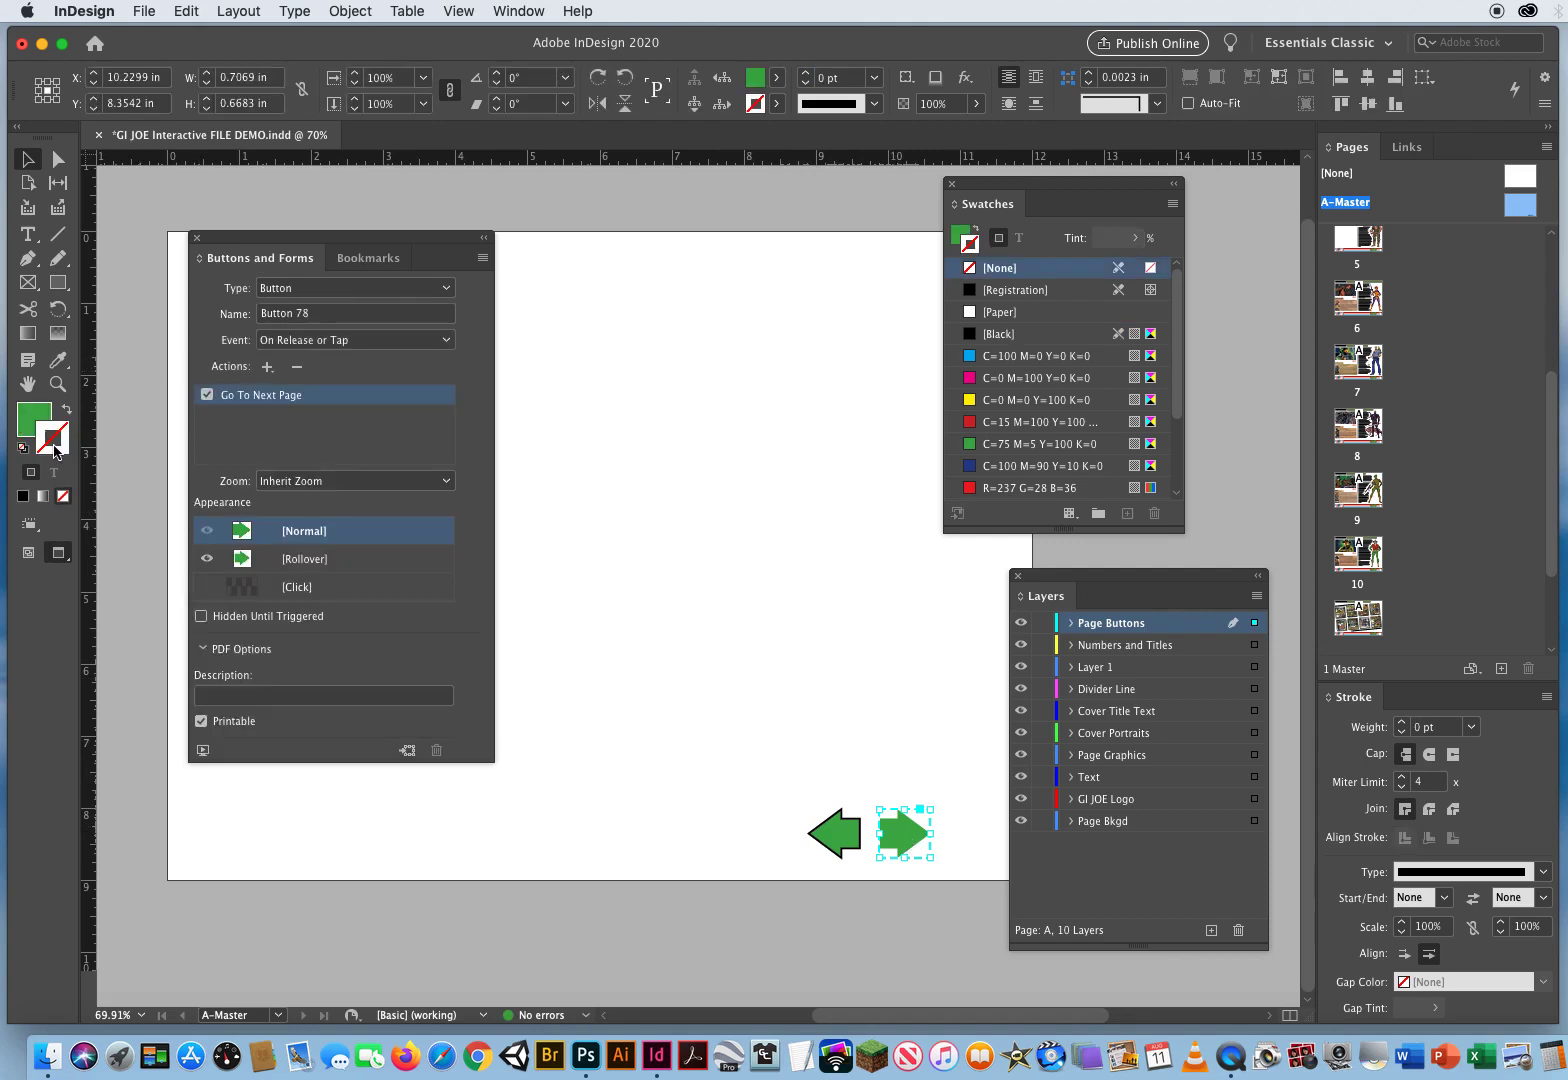
pyautogui.click(1005, 334)
pyautogui.click(855, 77)
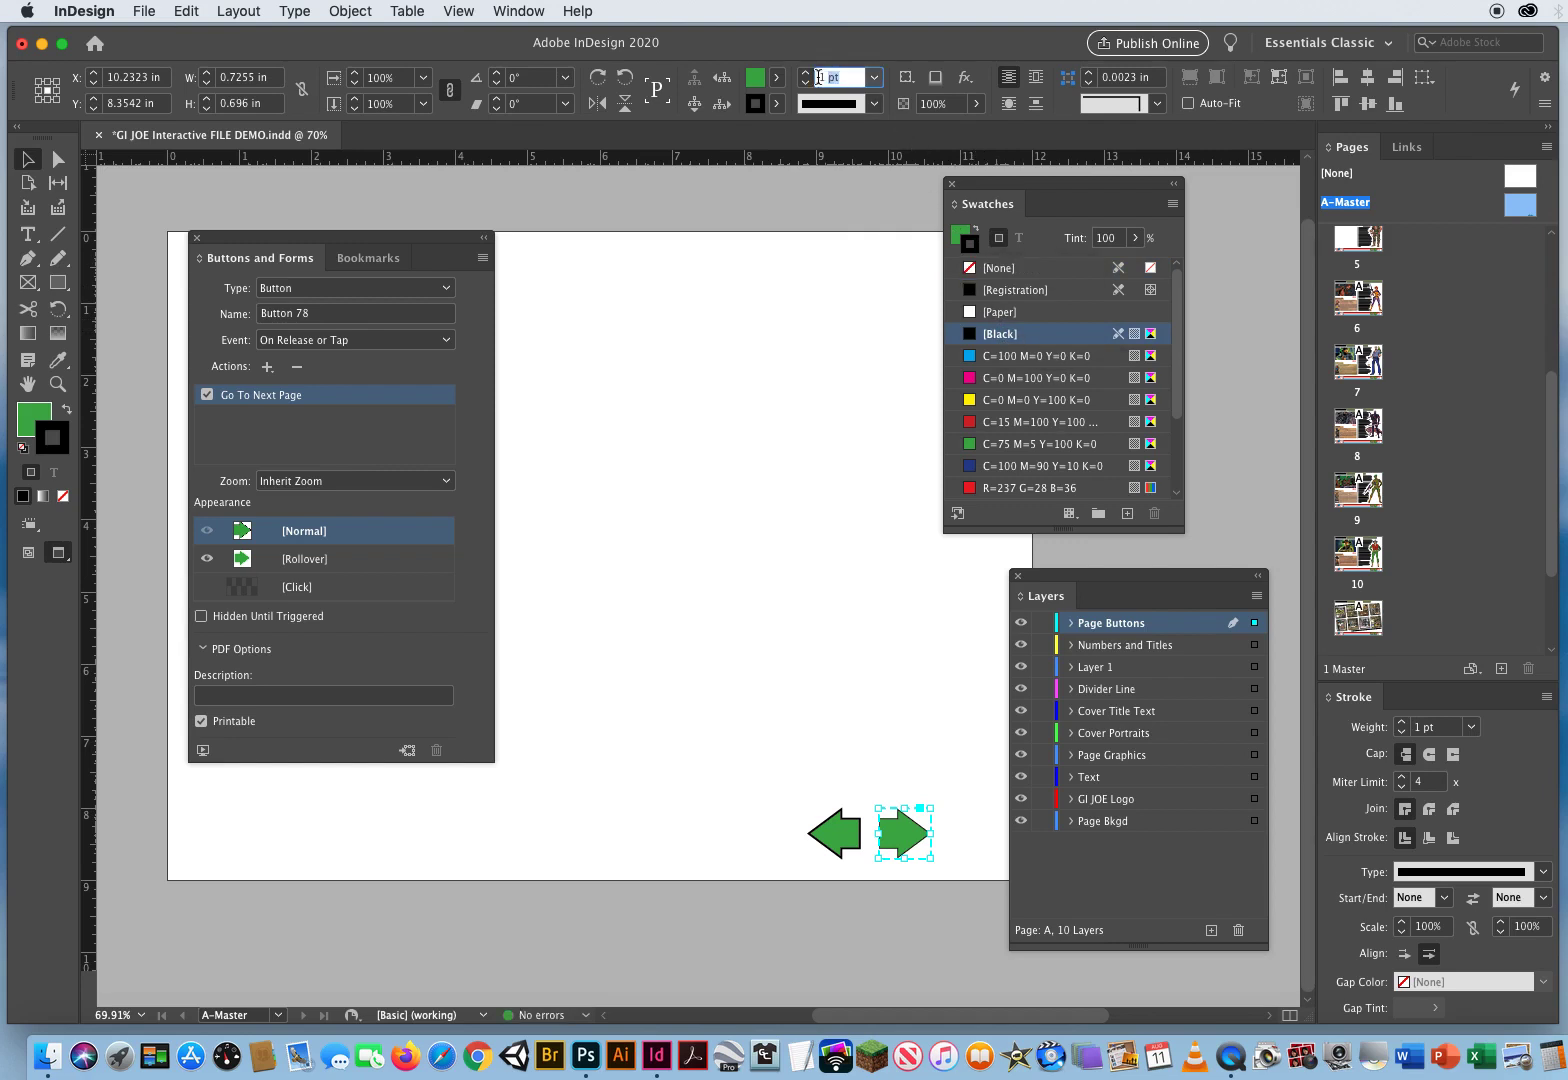
pyautogui.click(910, 640)
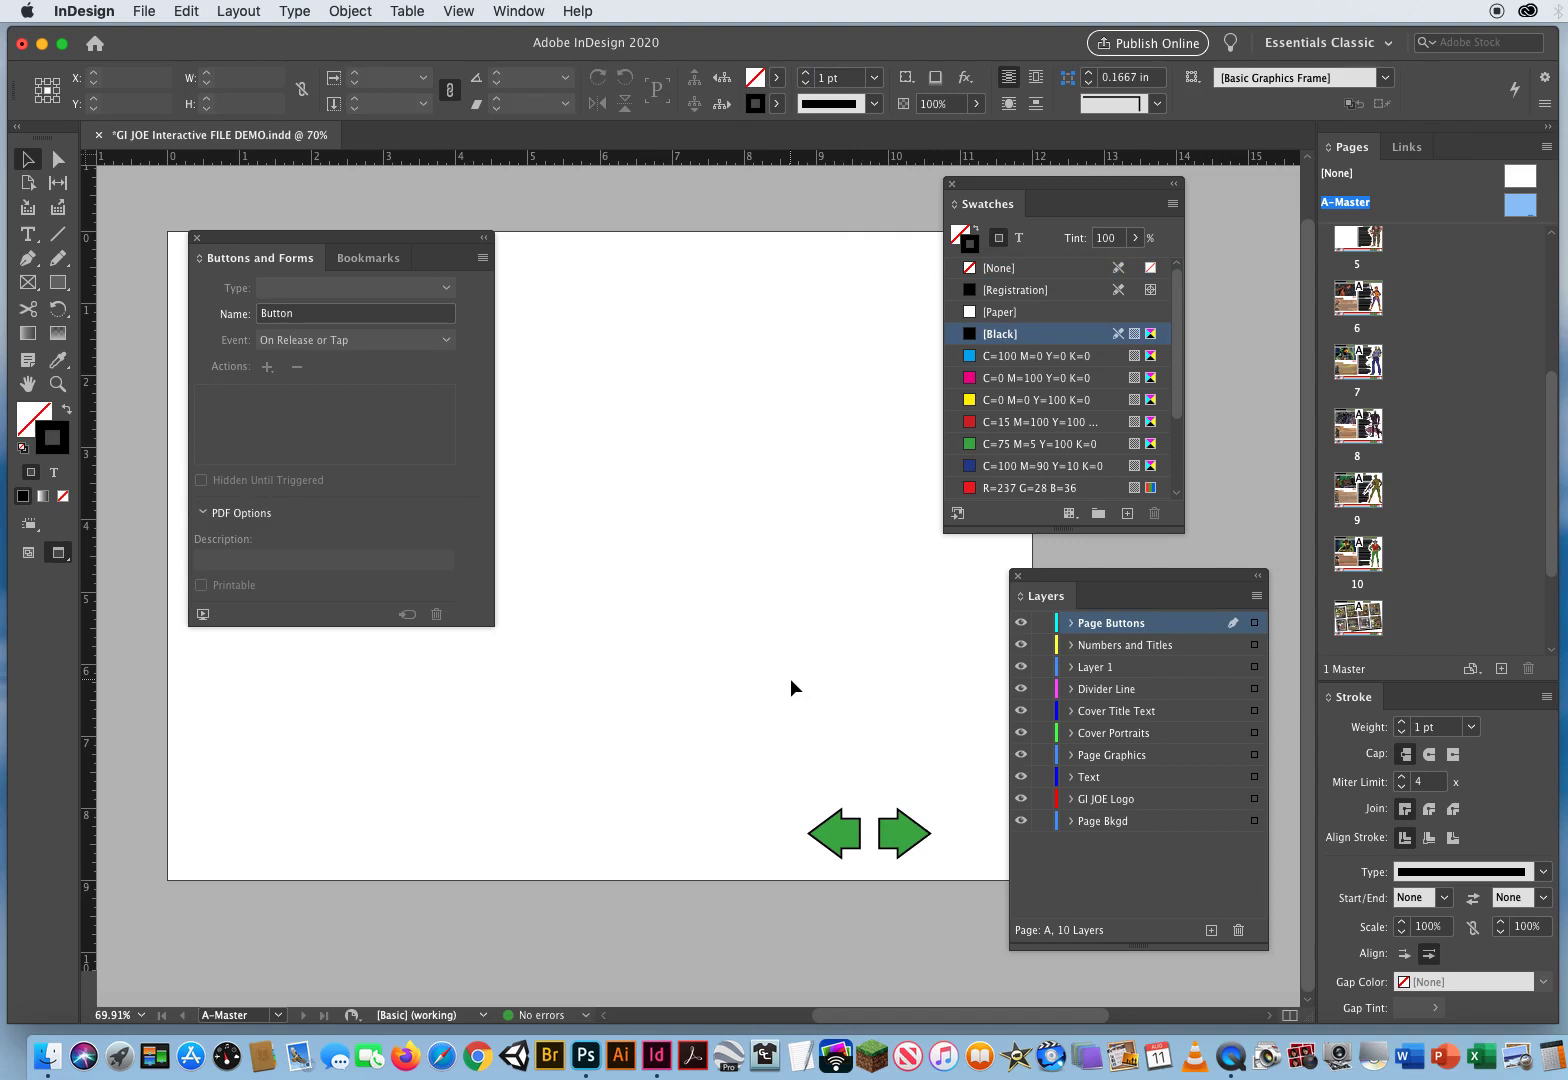
# - Give the previous-page arrow's Rollover appearance a 2 pt [Black] stroke and a yellow C=0 M=0 Y=100 K=0 fill
pyautogui.click(837, 828)
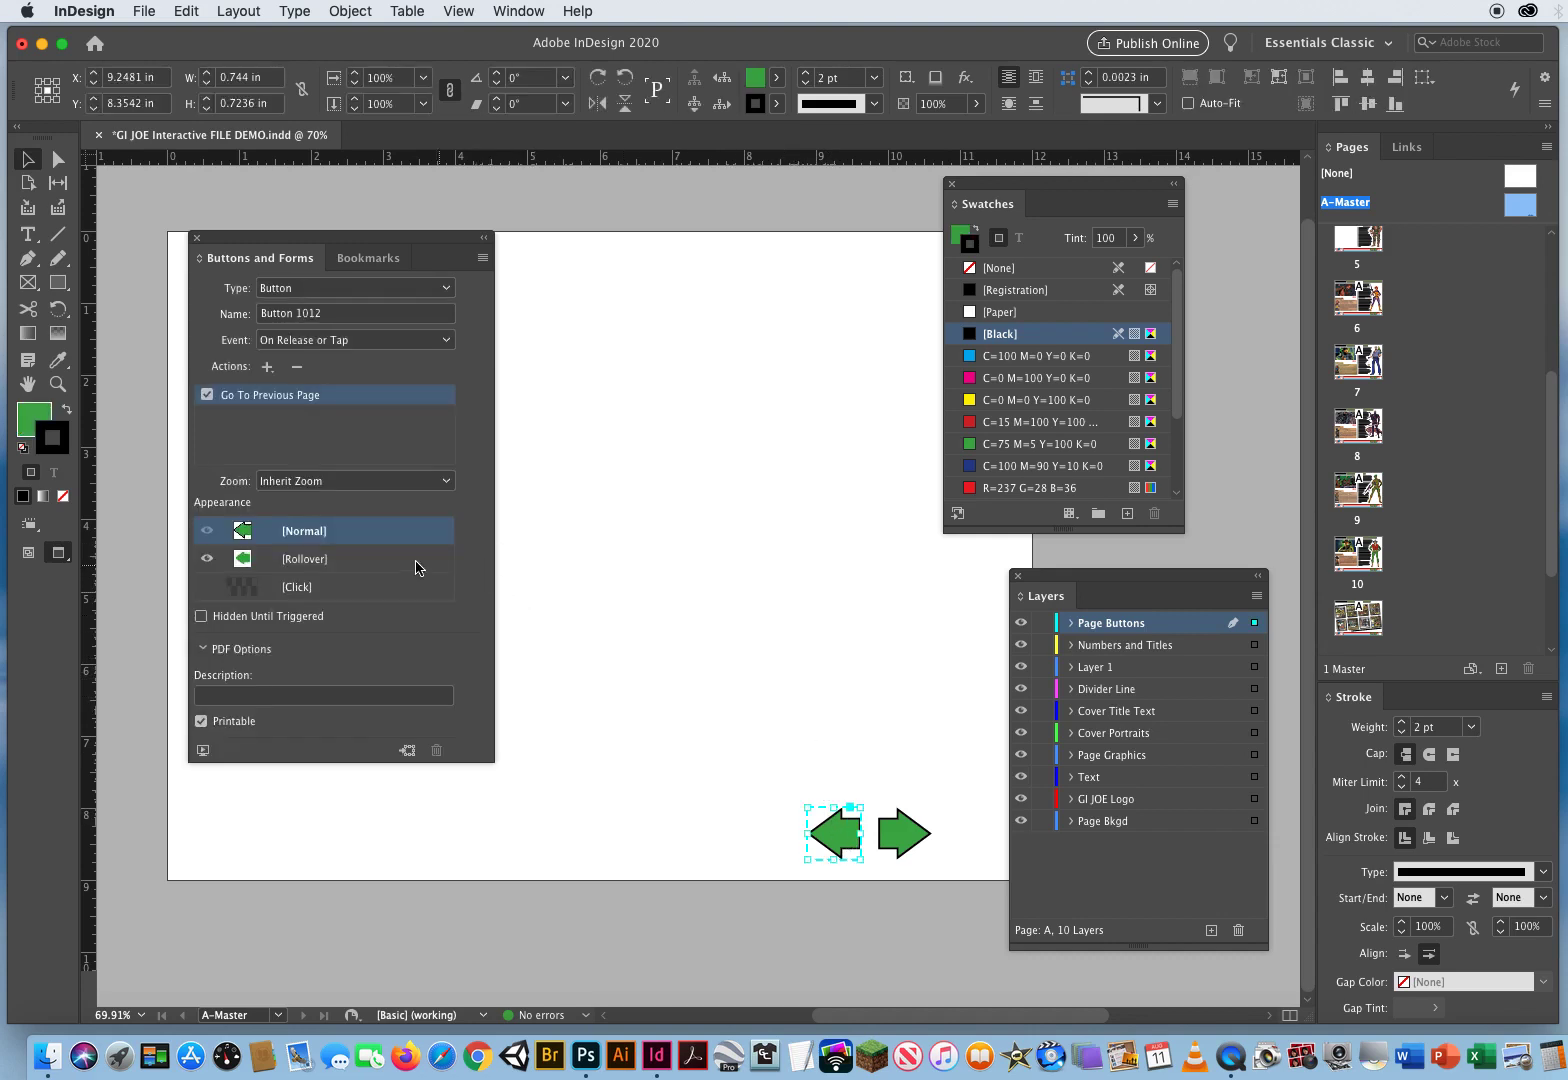
pyautogui.click(304, 563)
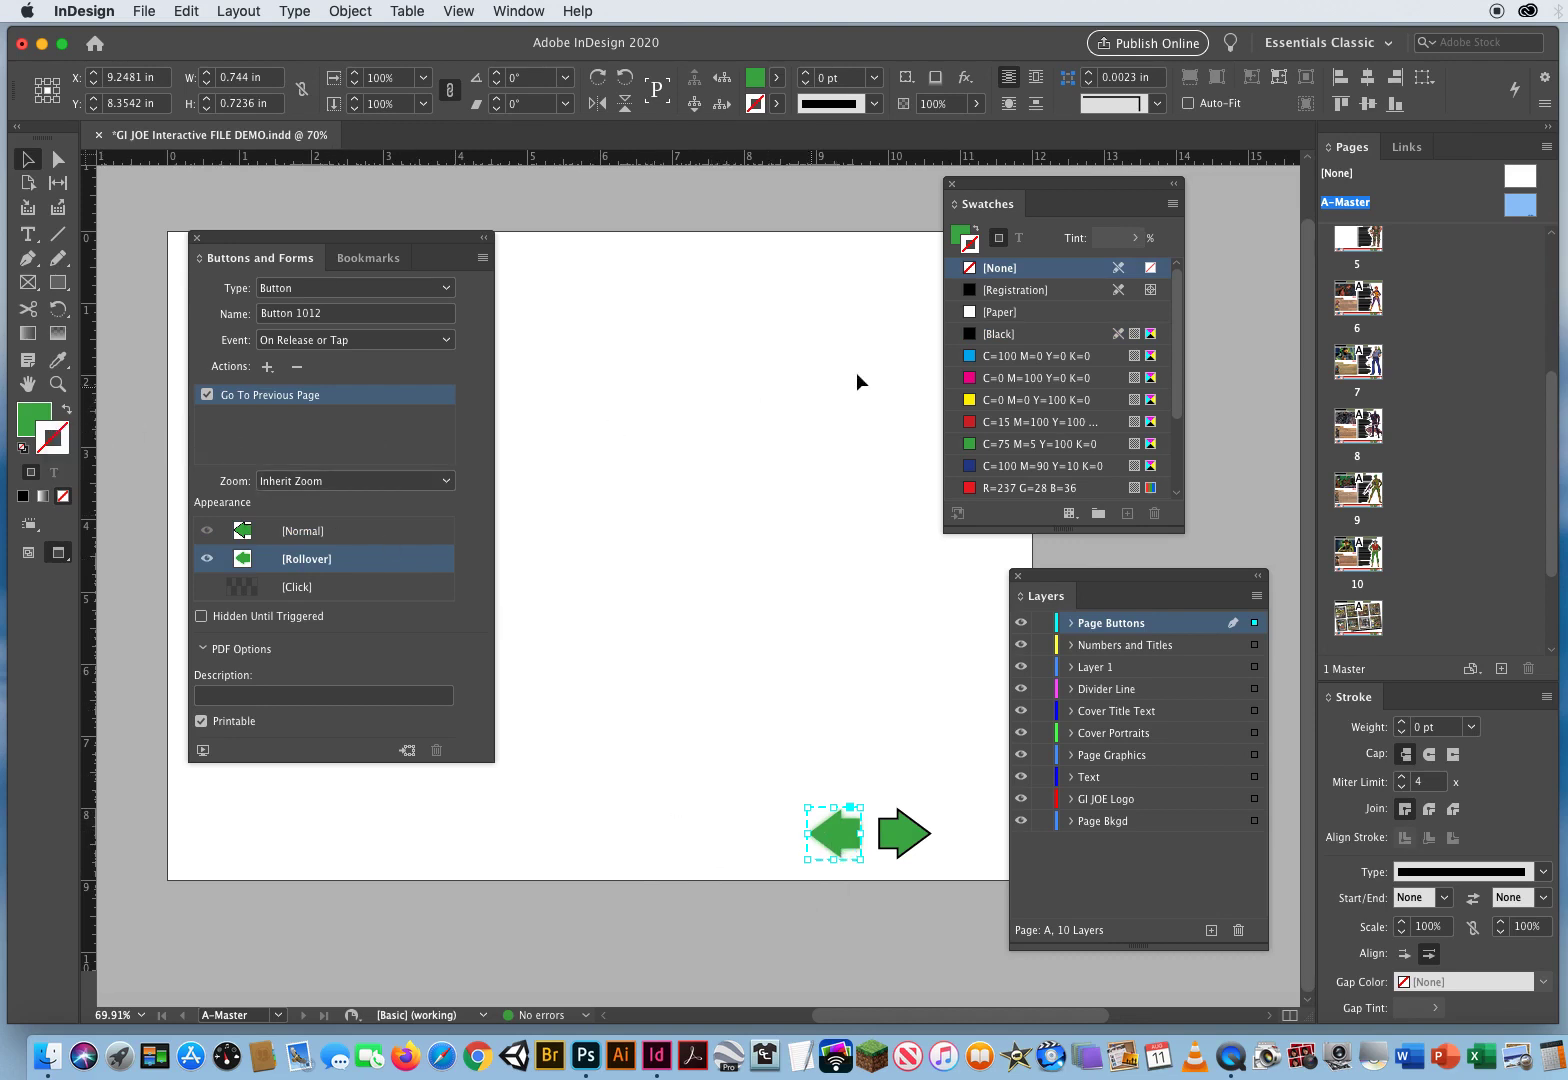
pyautogui.click(1025, 336)
pyautogui.scroll(-2, 1025, 338)
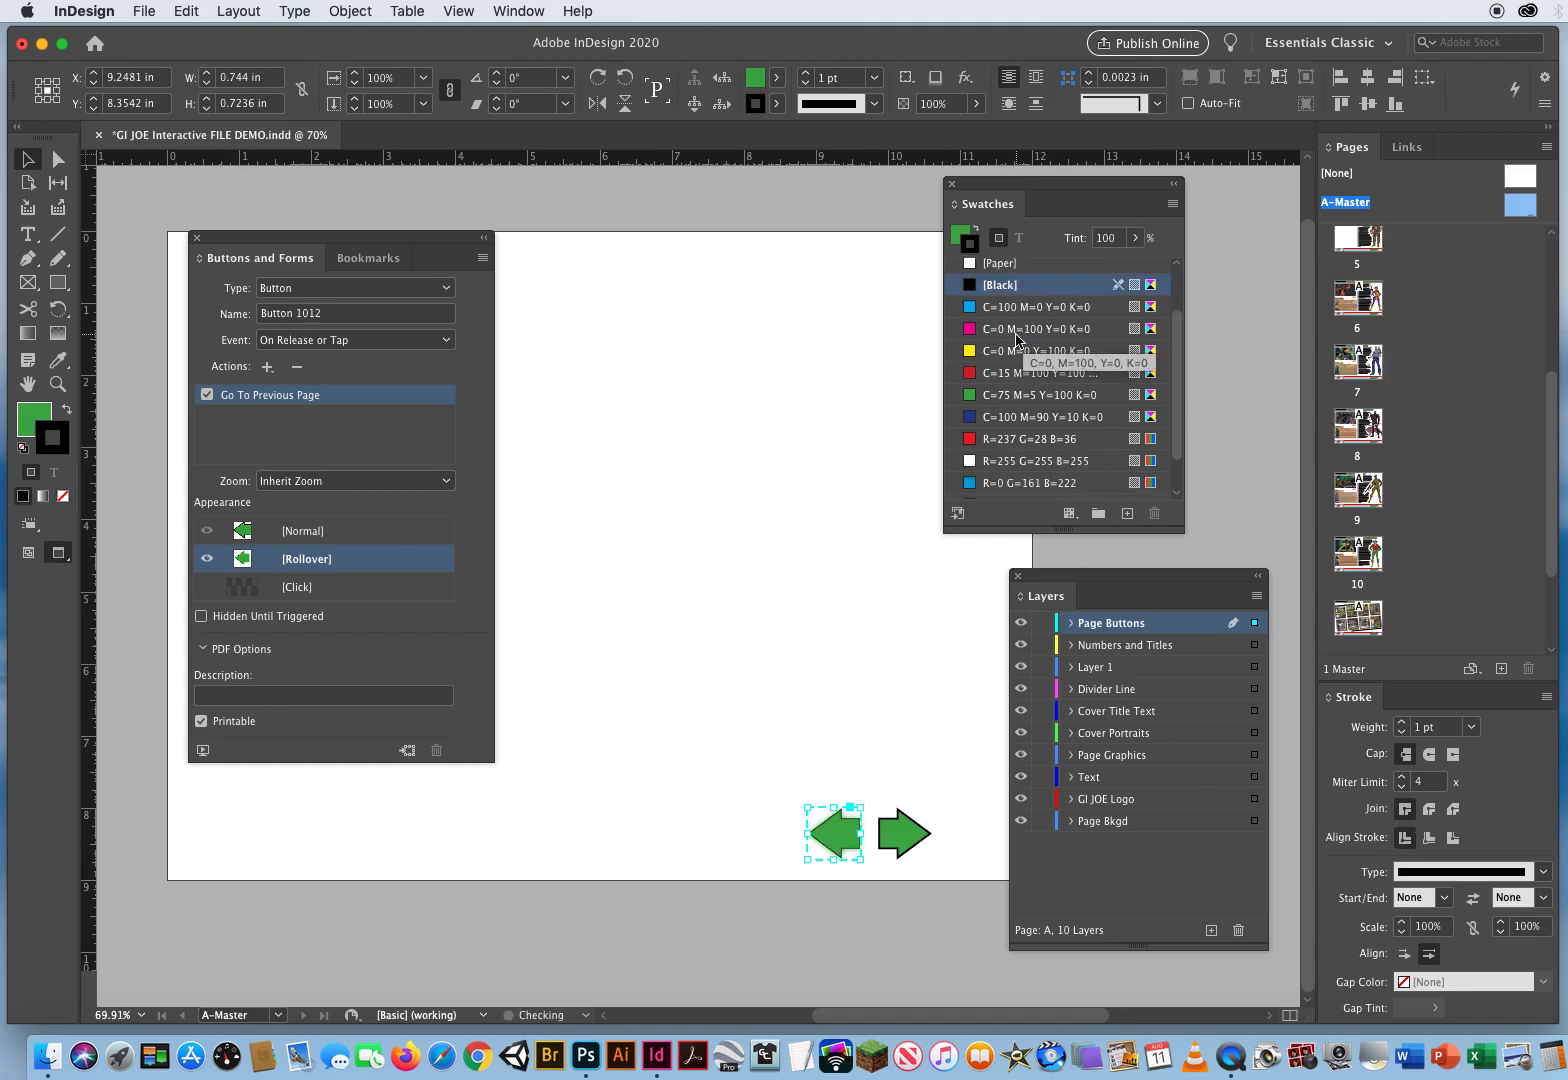
pyautogui.click(805, 72)
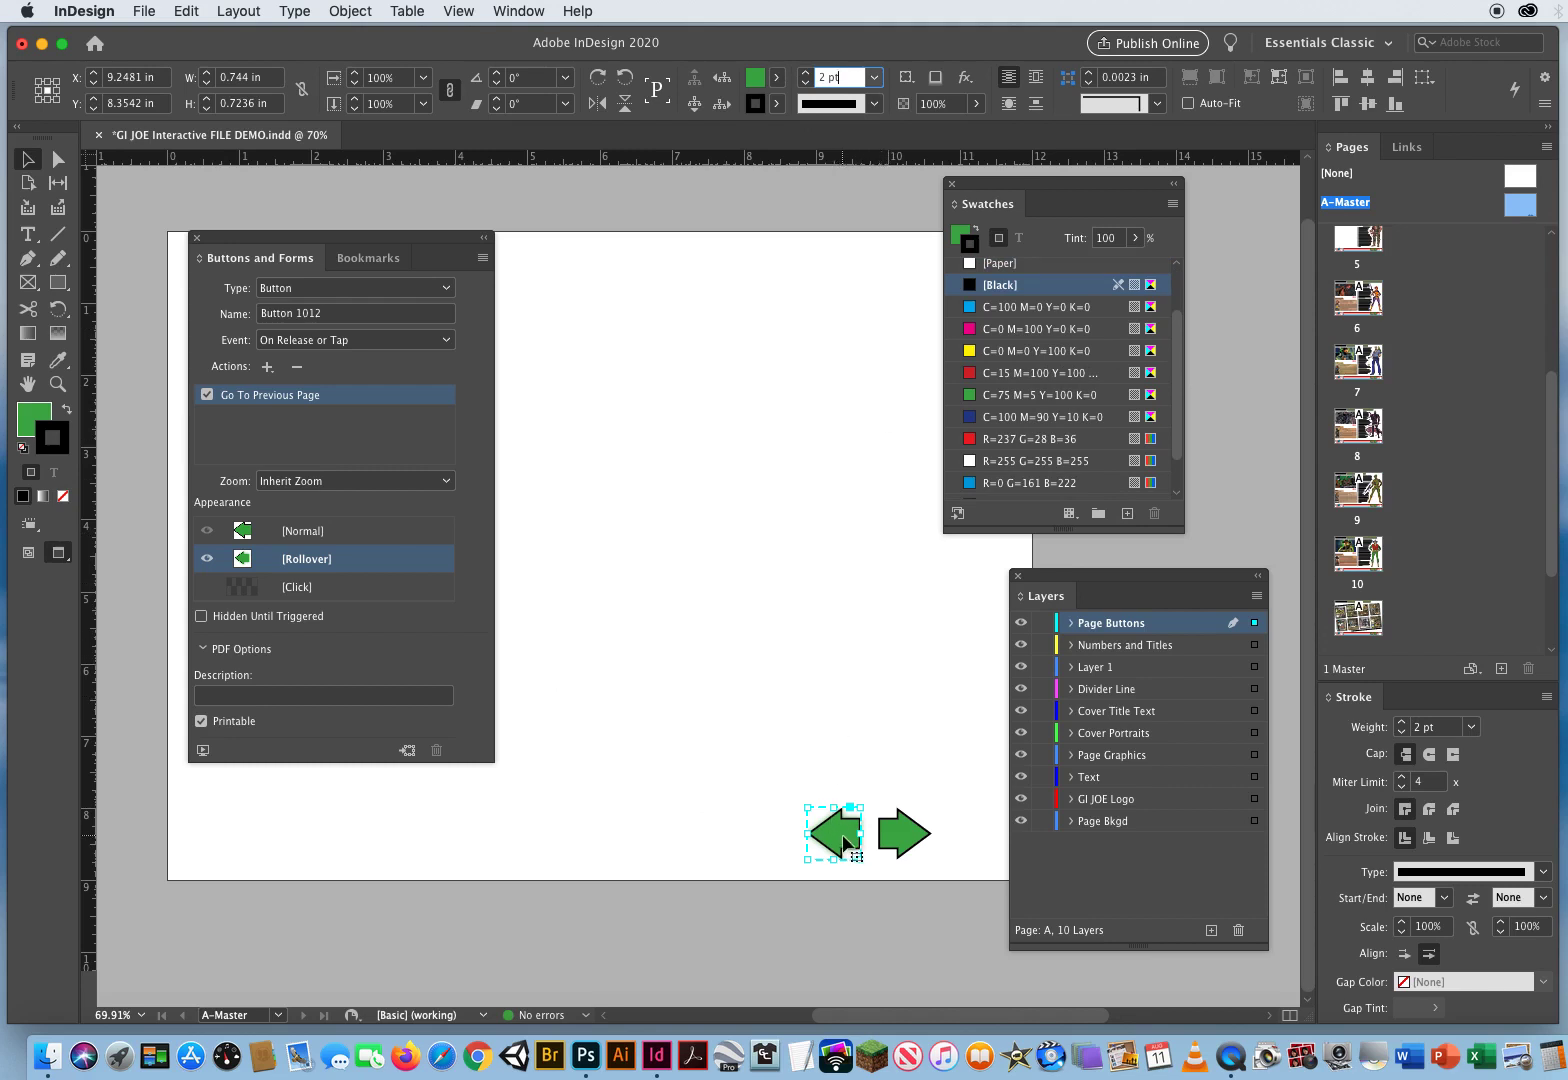
pyautogui.click(30, 420)
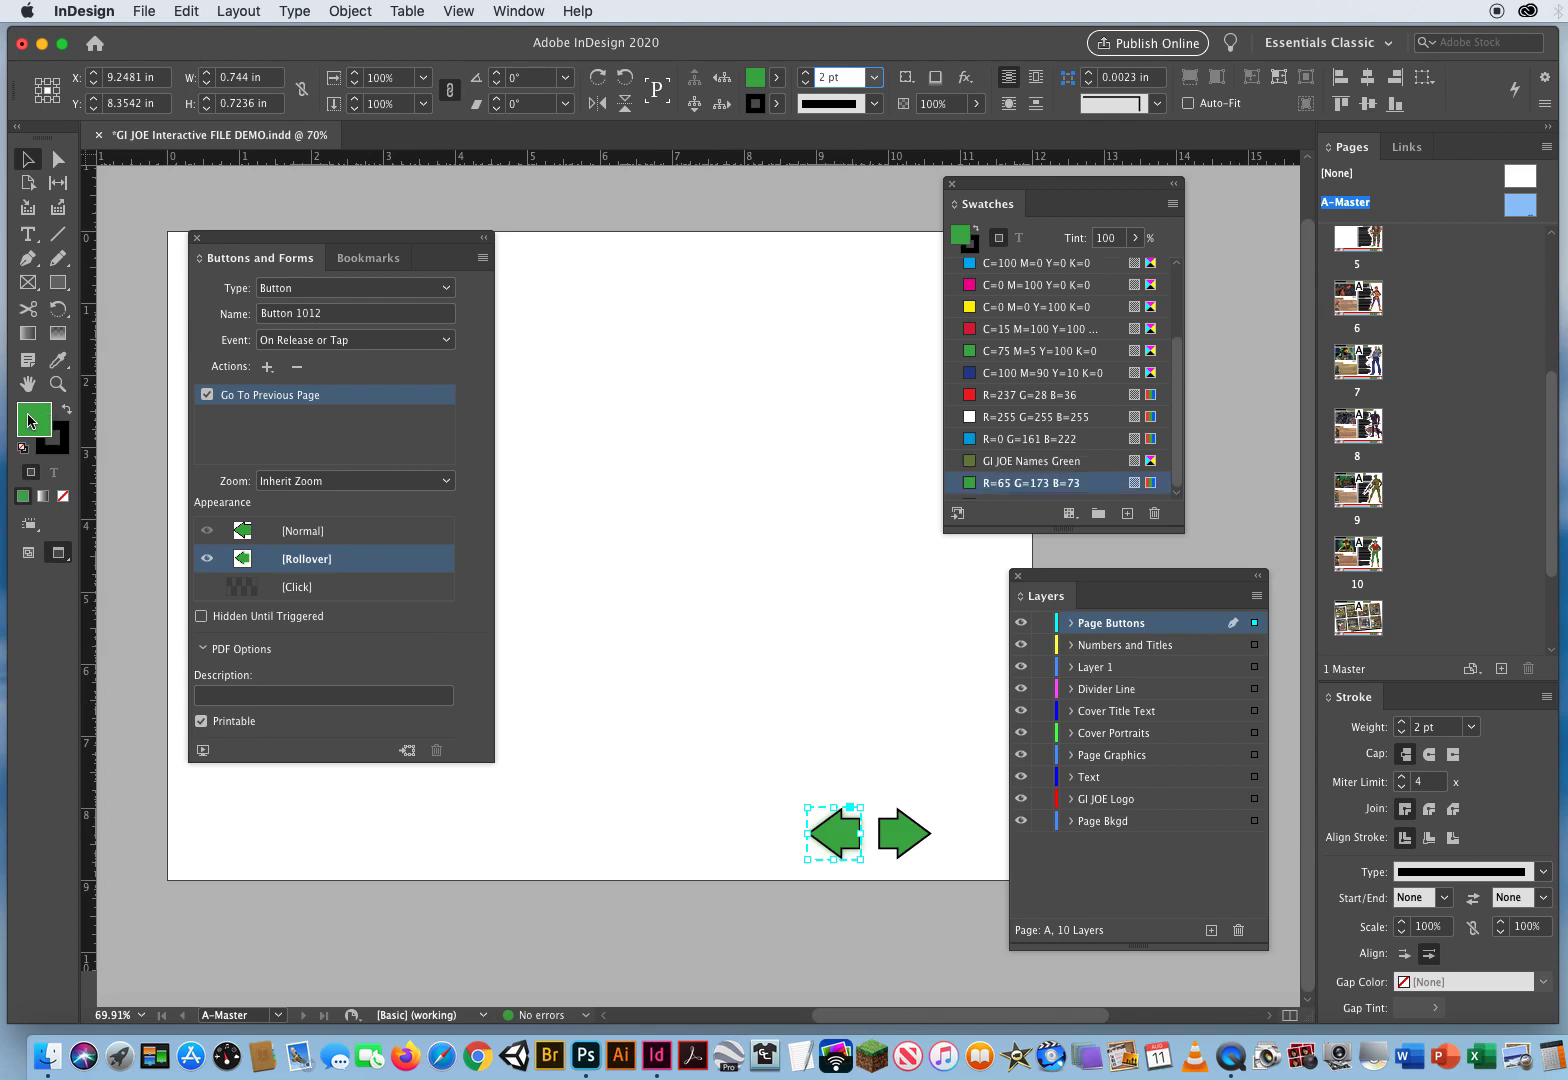
pyautogui.click(1022, 309)
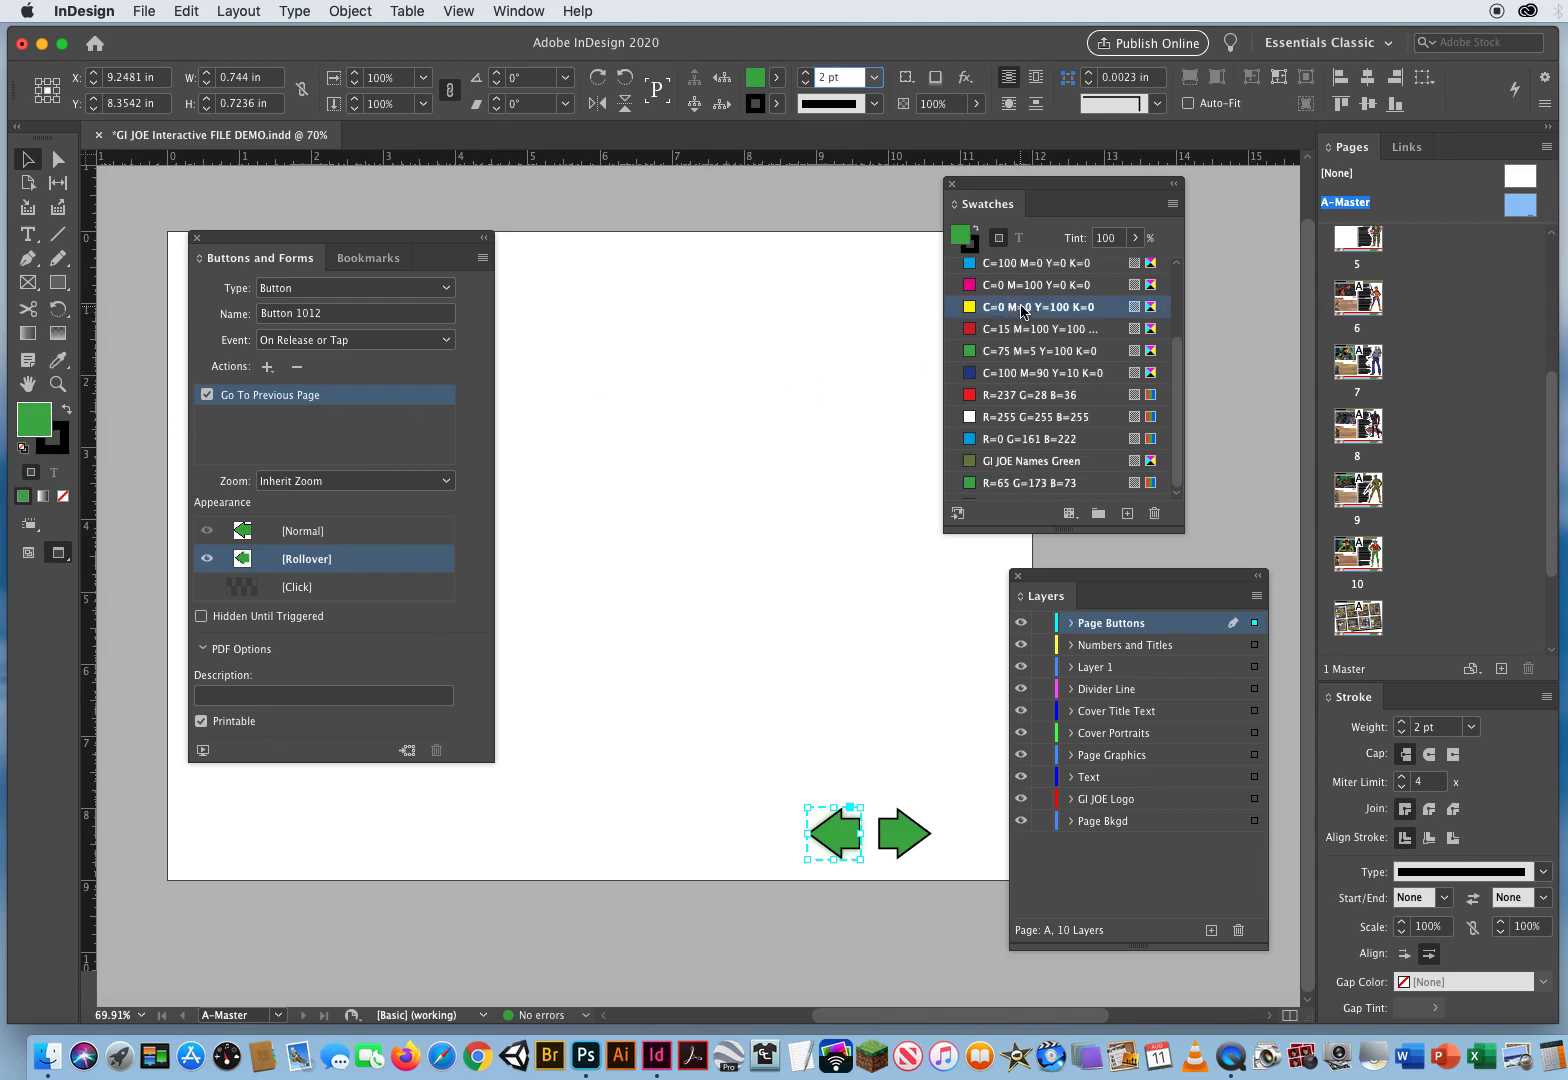
pyautogui.click(772, 526)
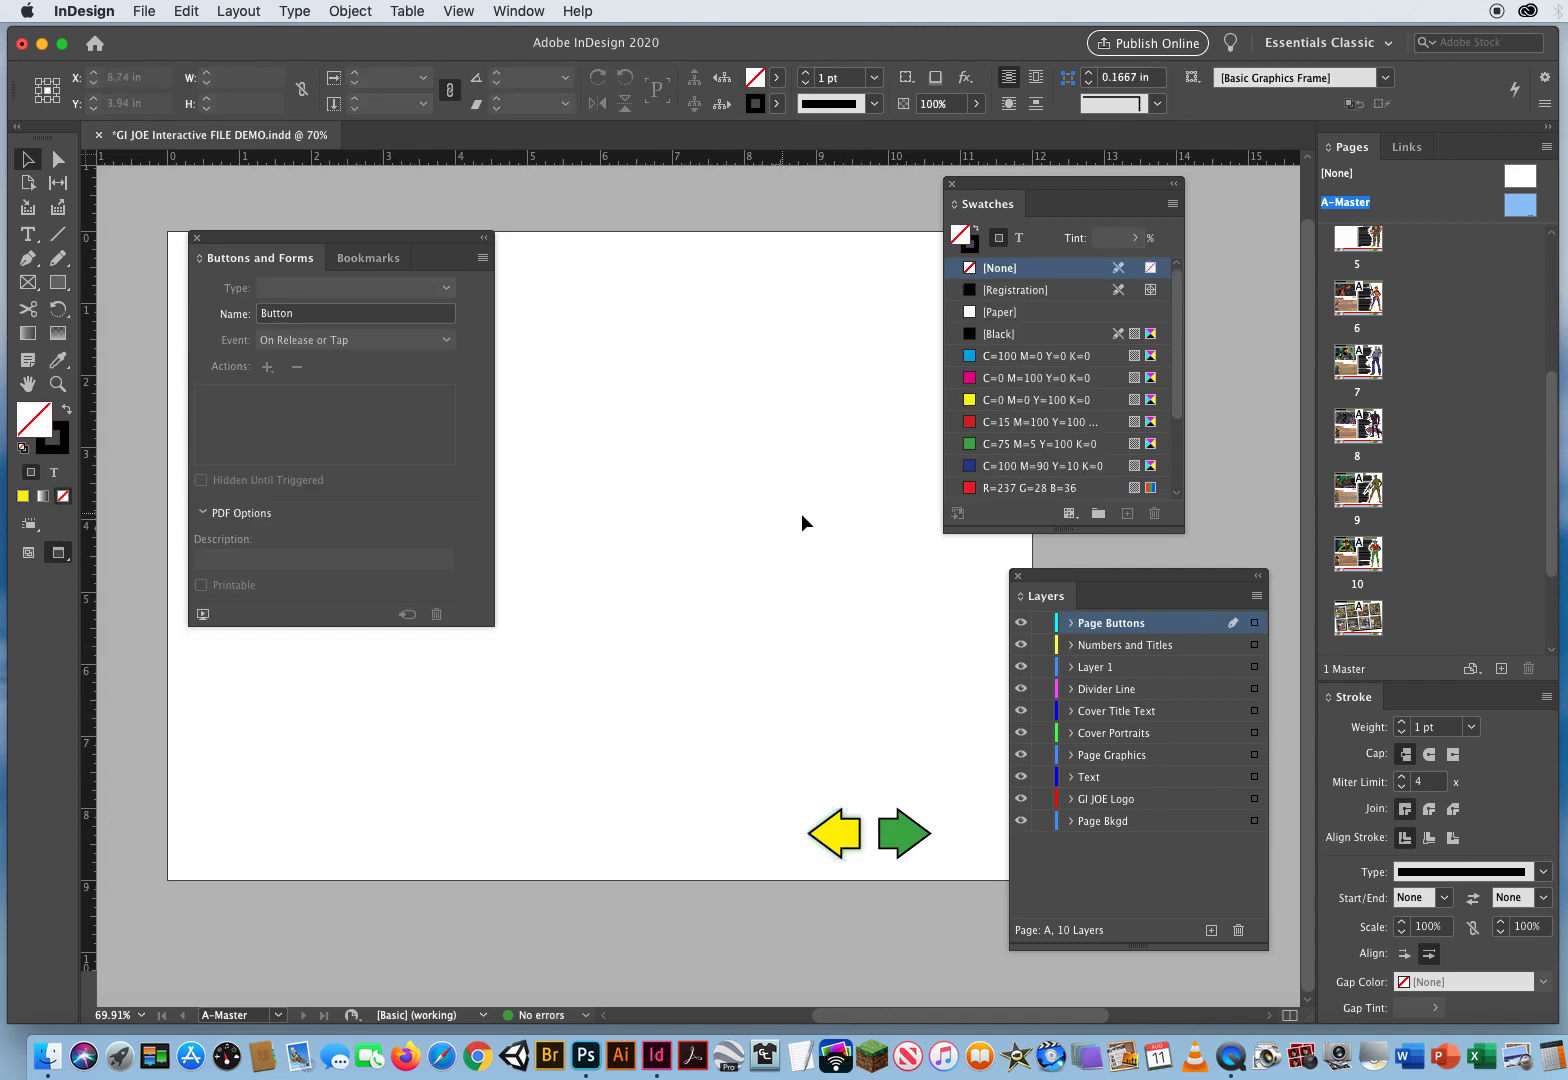
# - Give the next-page arrow's Rollover appearance a yellow C=0 M=0 Y=100 K=0 fill and a 2 pt [Black] stroke
pyautogui.click(901, 836)
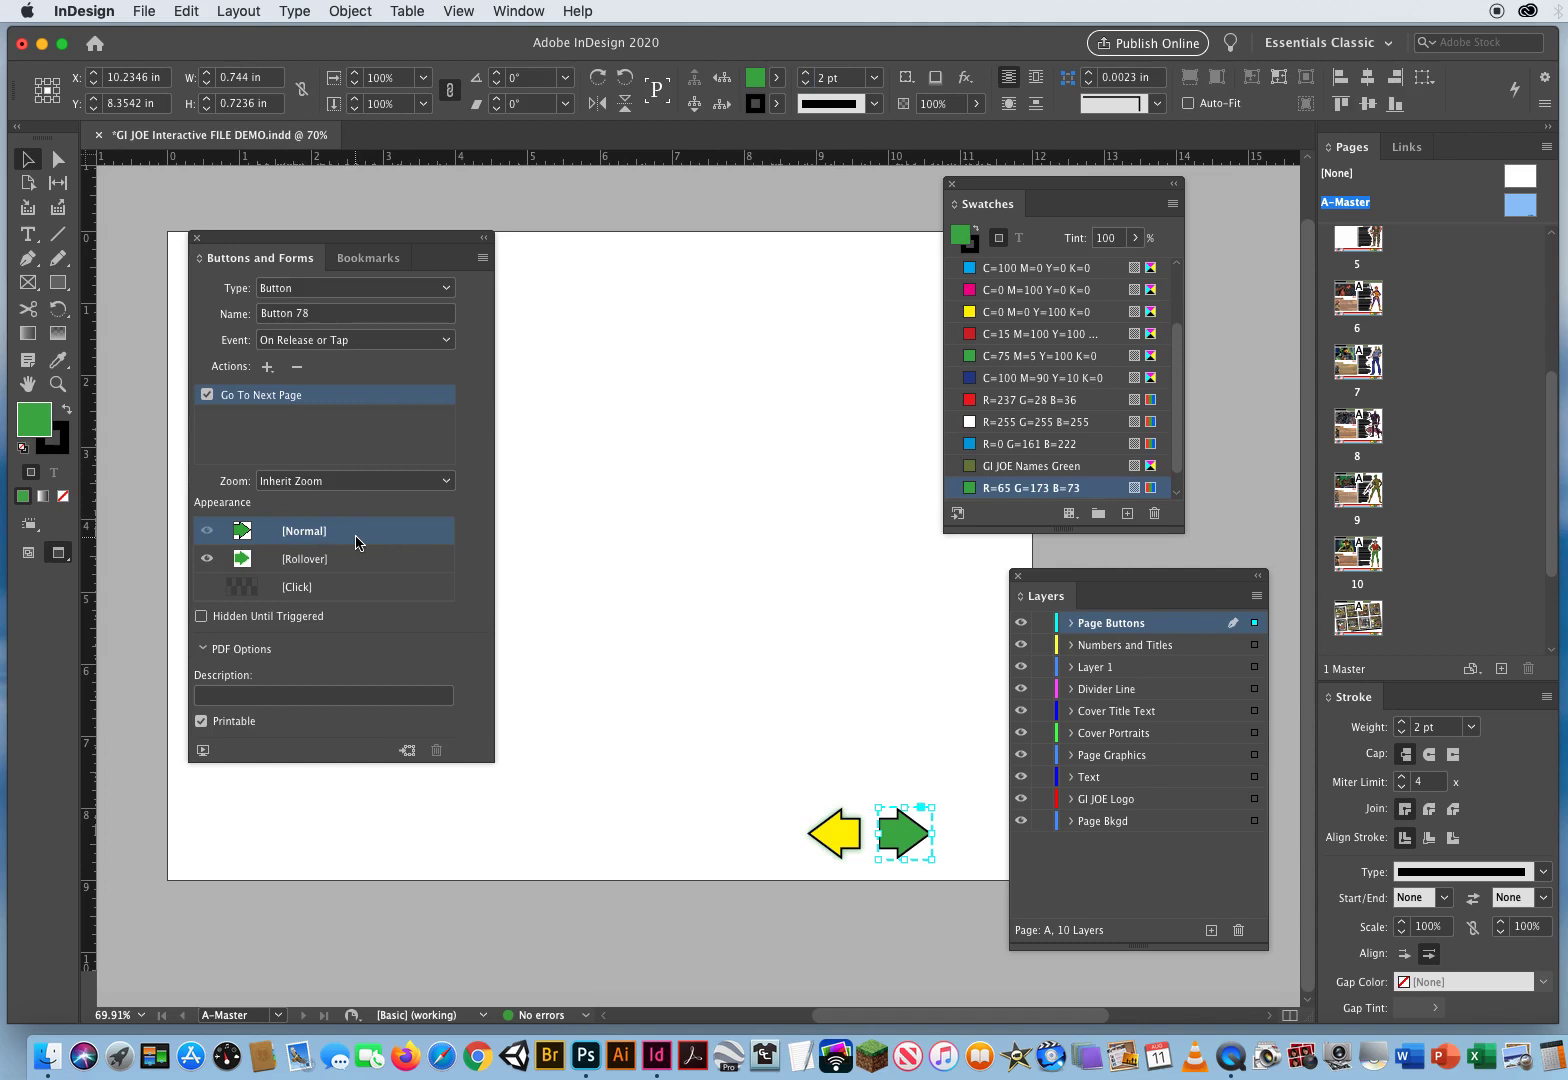
pyautogui.click(316, 567)
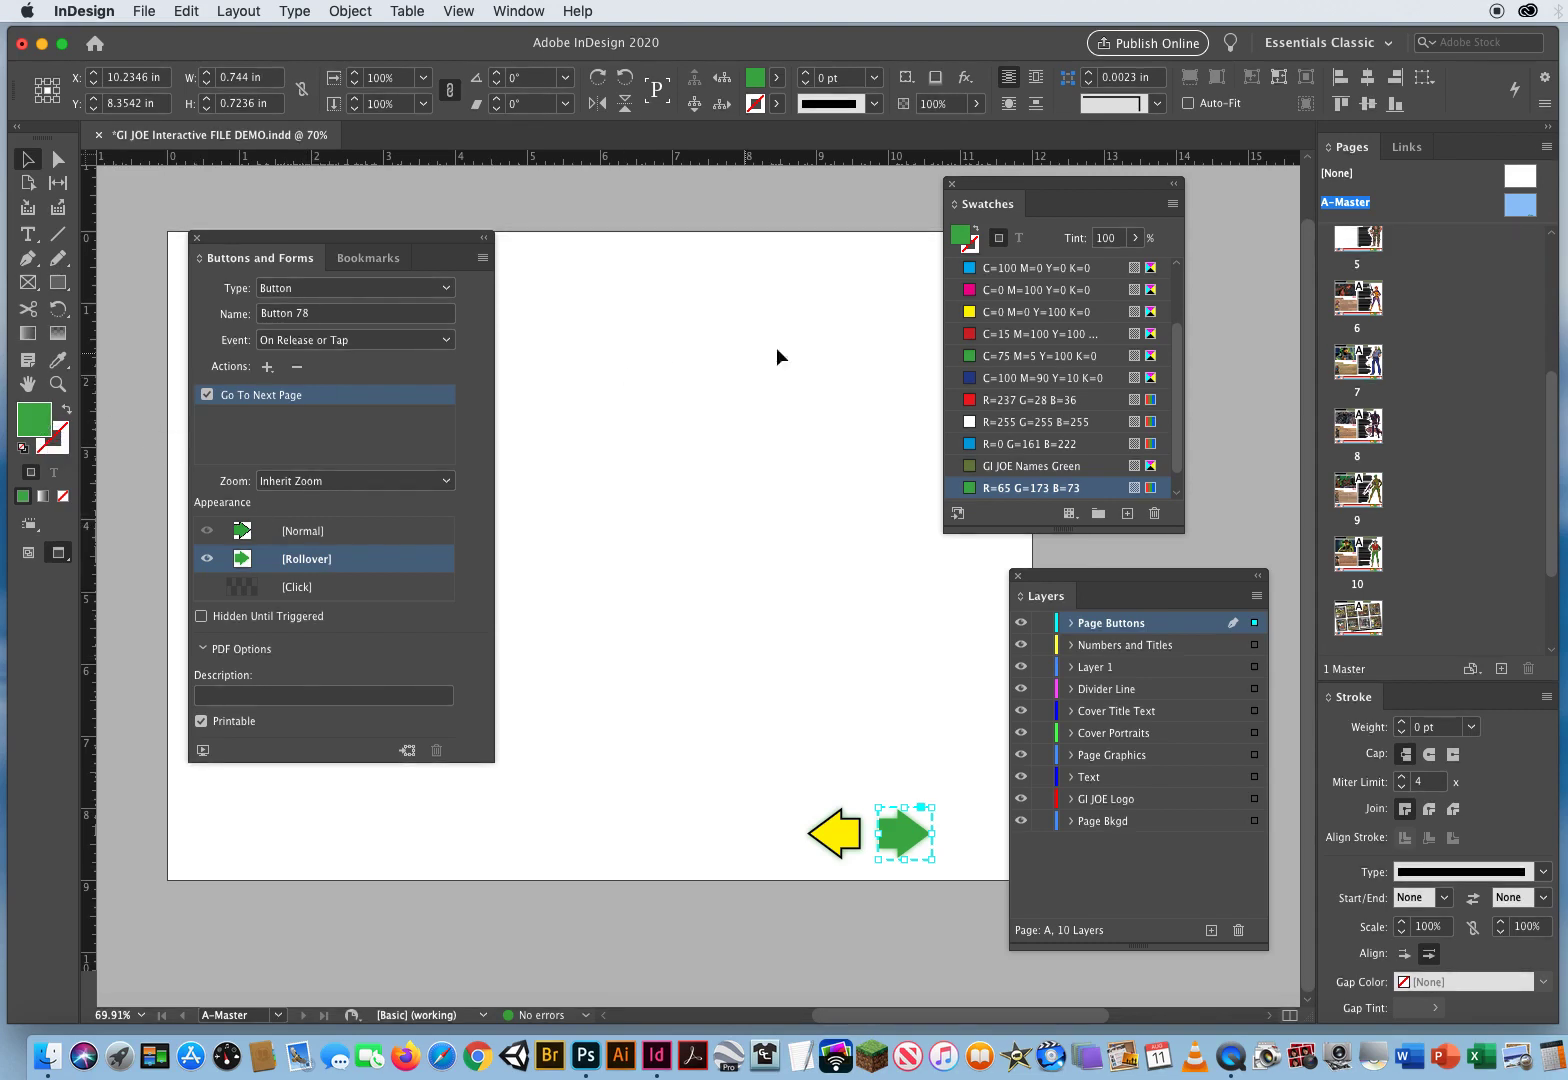
pyautogui.click(1013, 312)
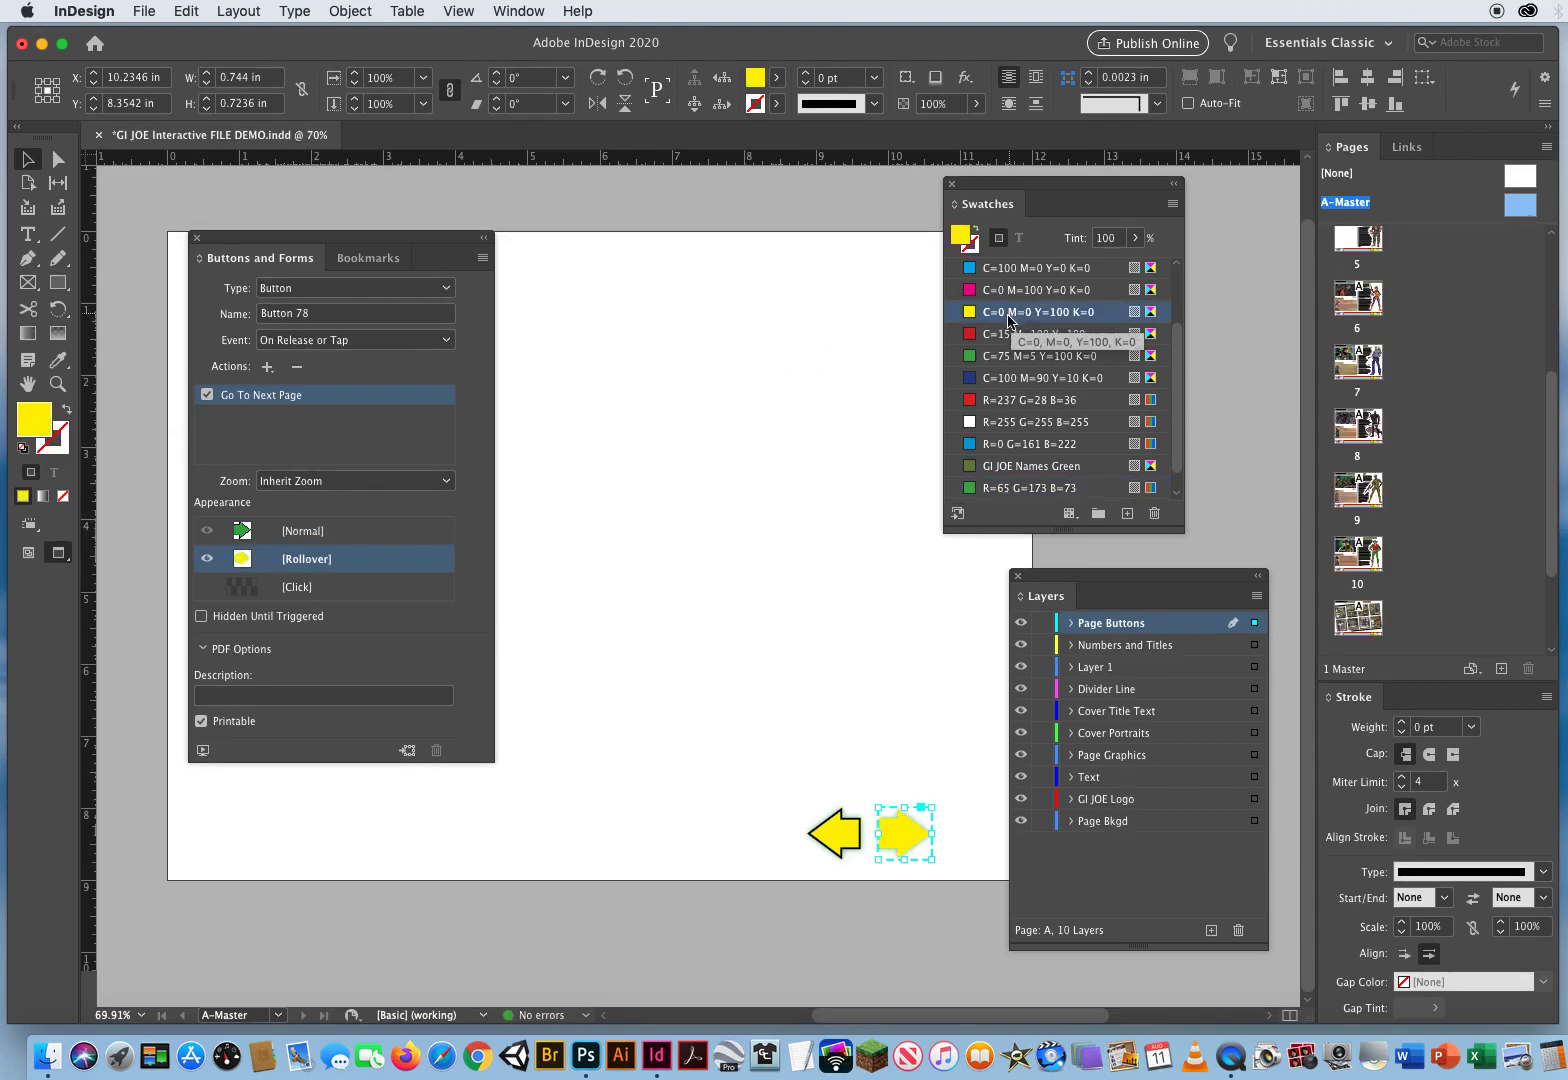
pyautogui.click(62, 447)
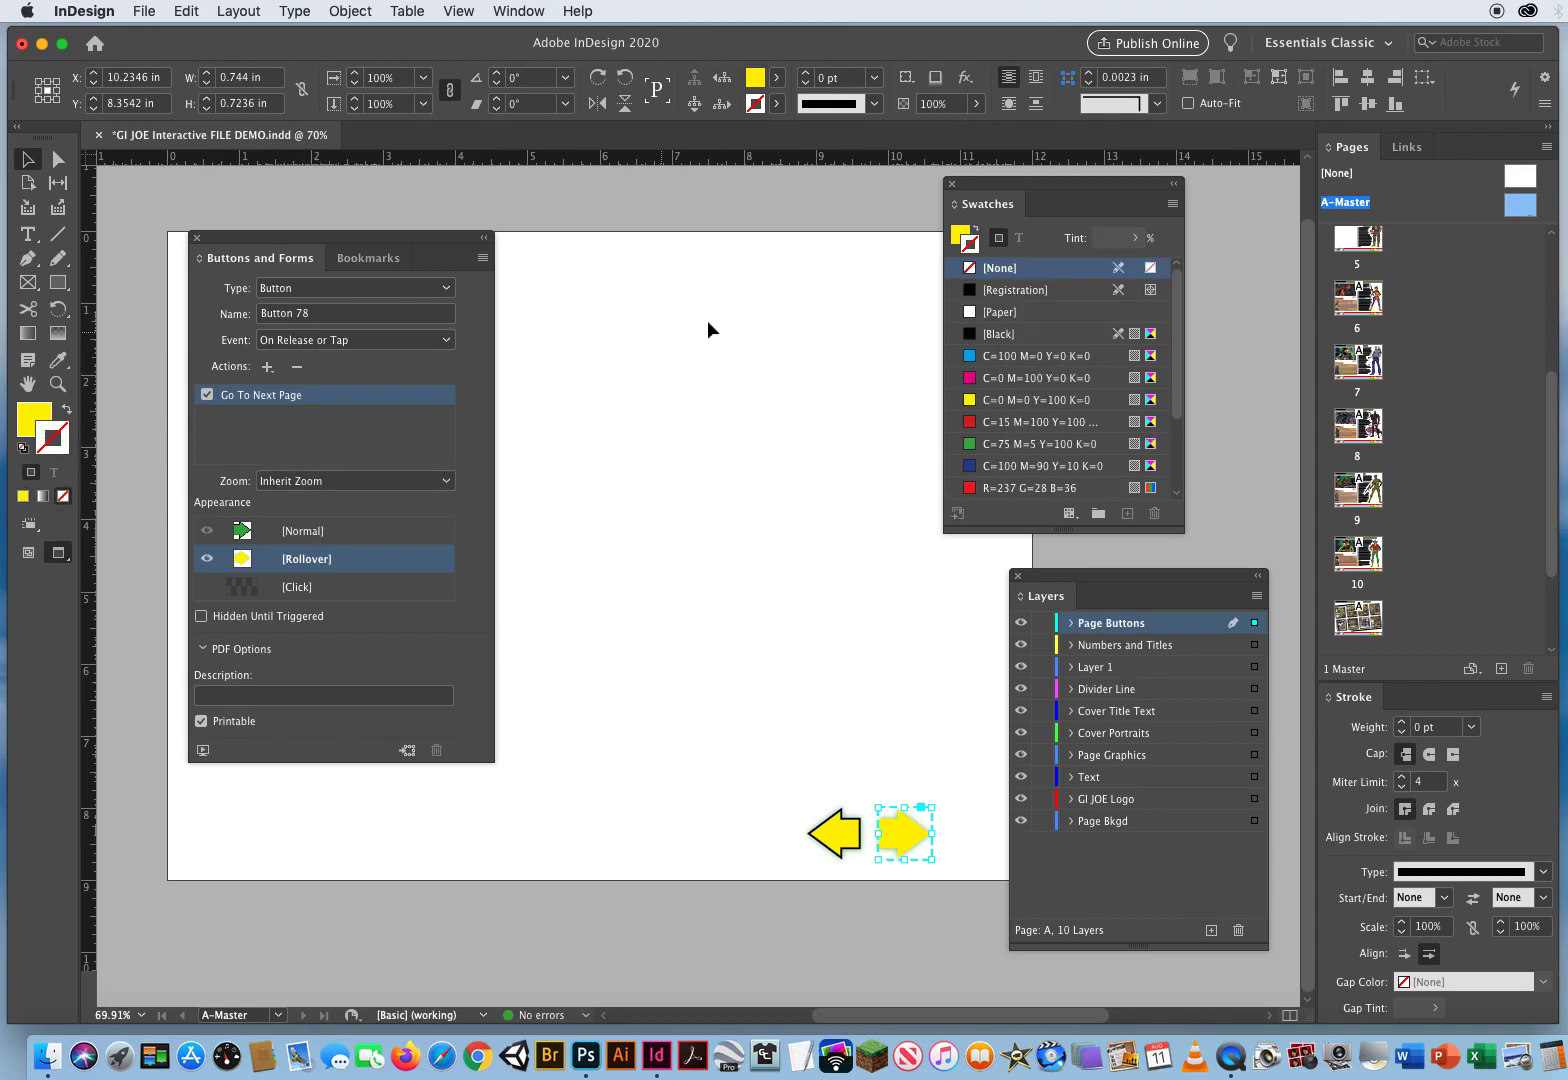
pyautogui.click(1040, 334)
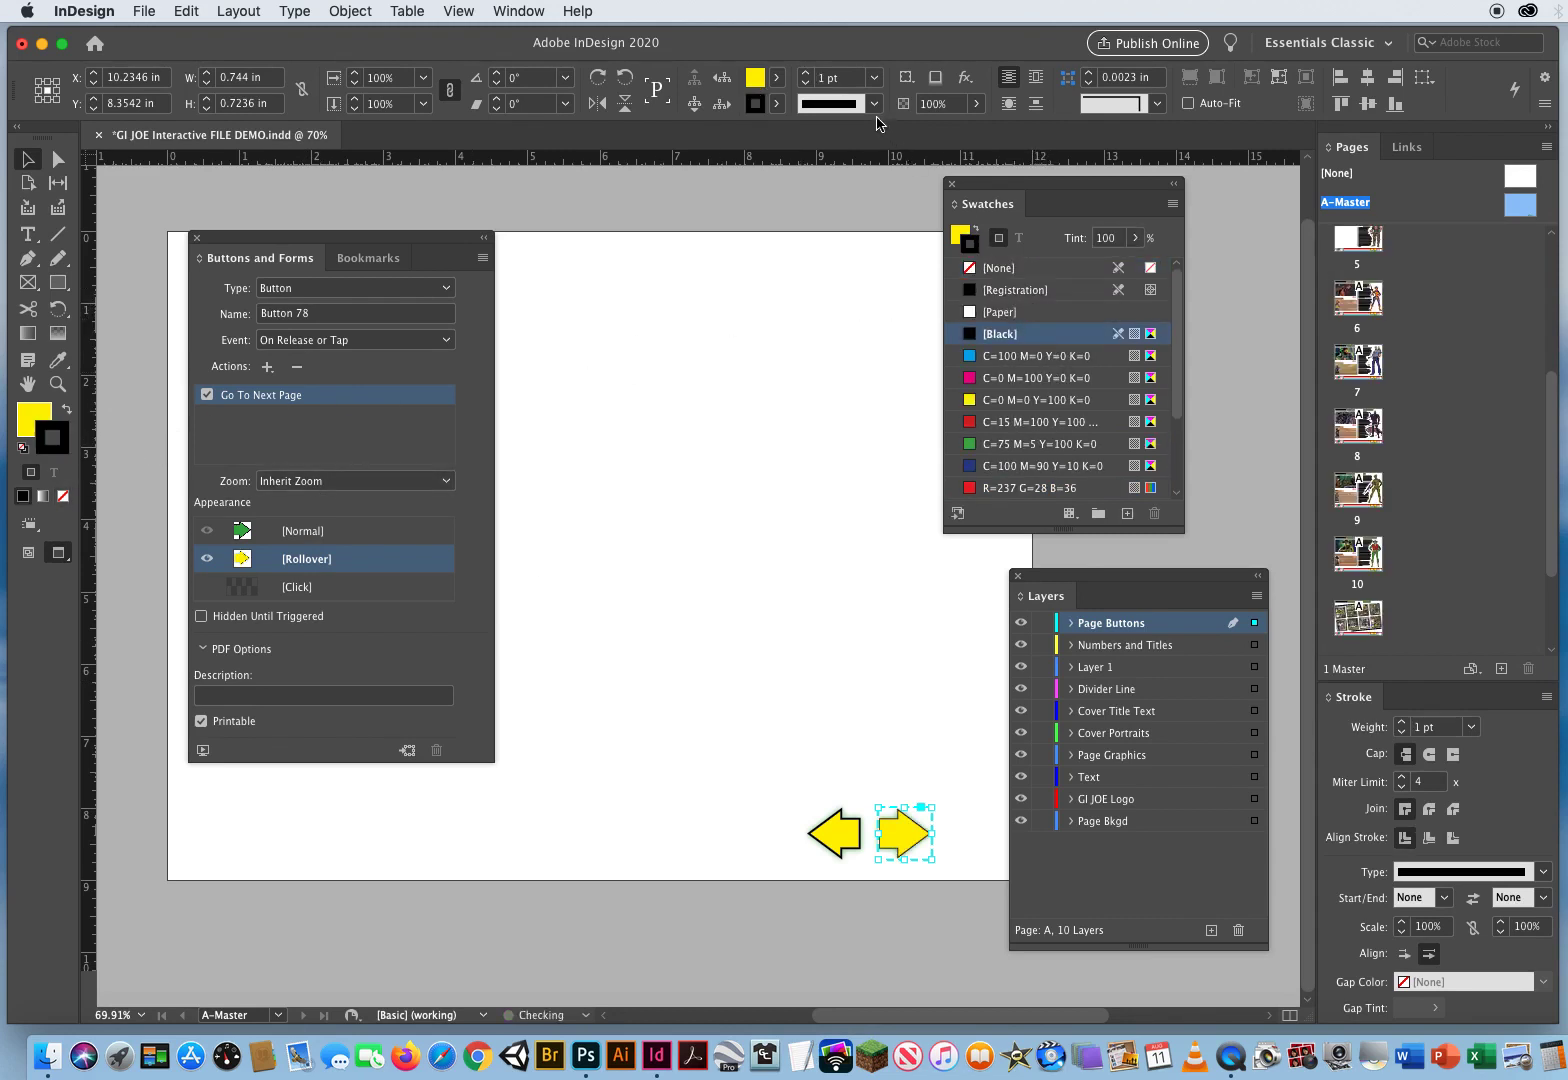
pyautogui.moveTo(853, 80); pyautogui.dragTo(815, 78)
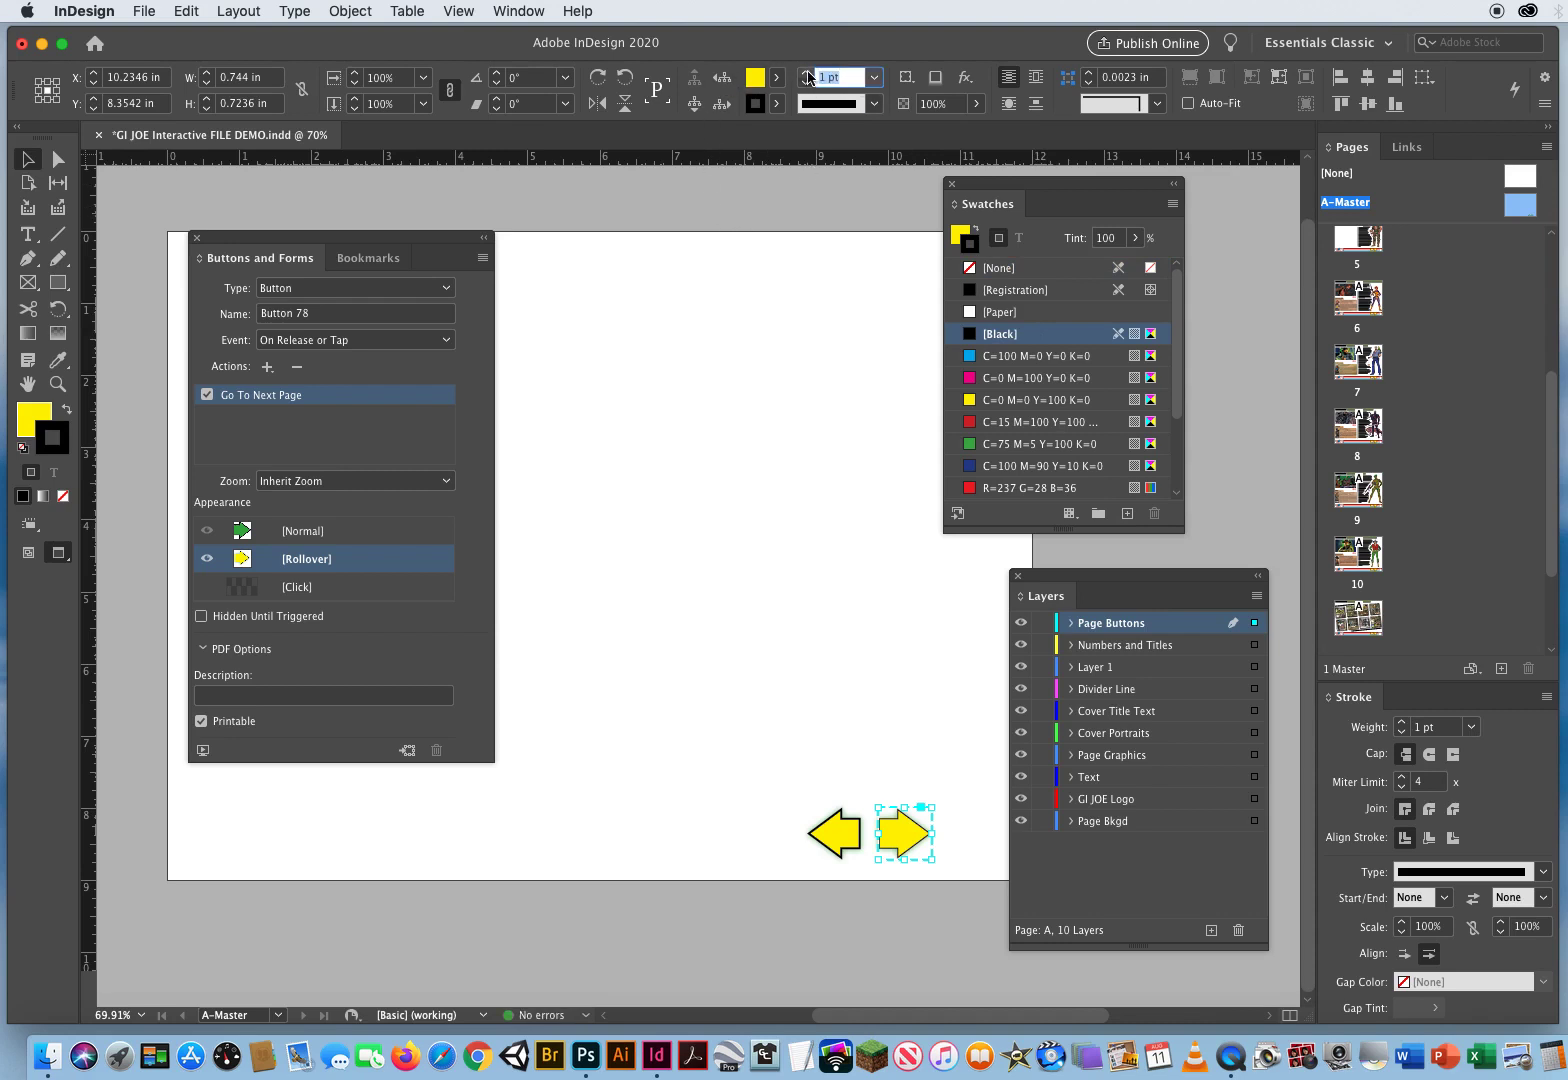
pyautogui.click(826, 612)
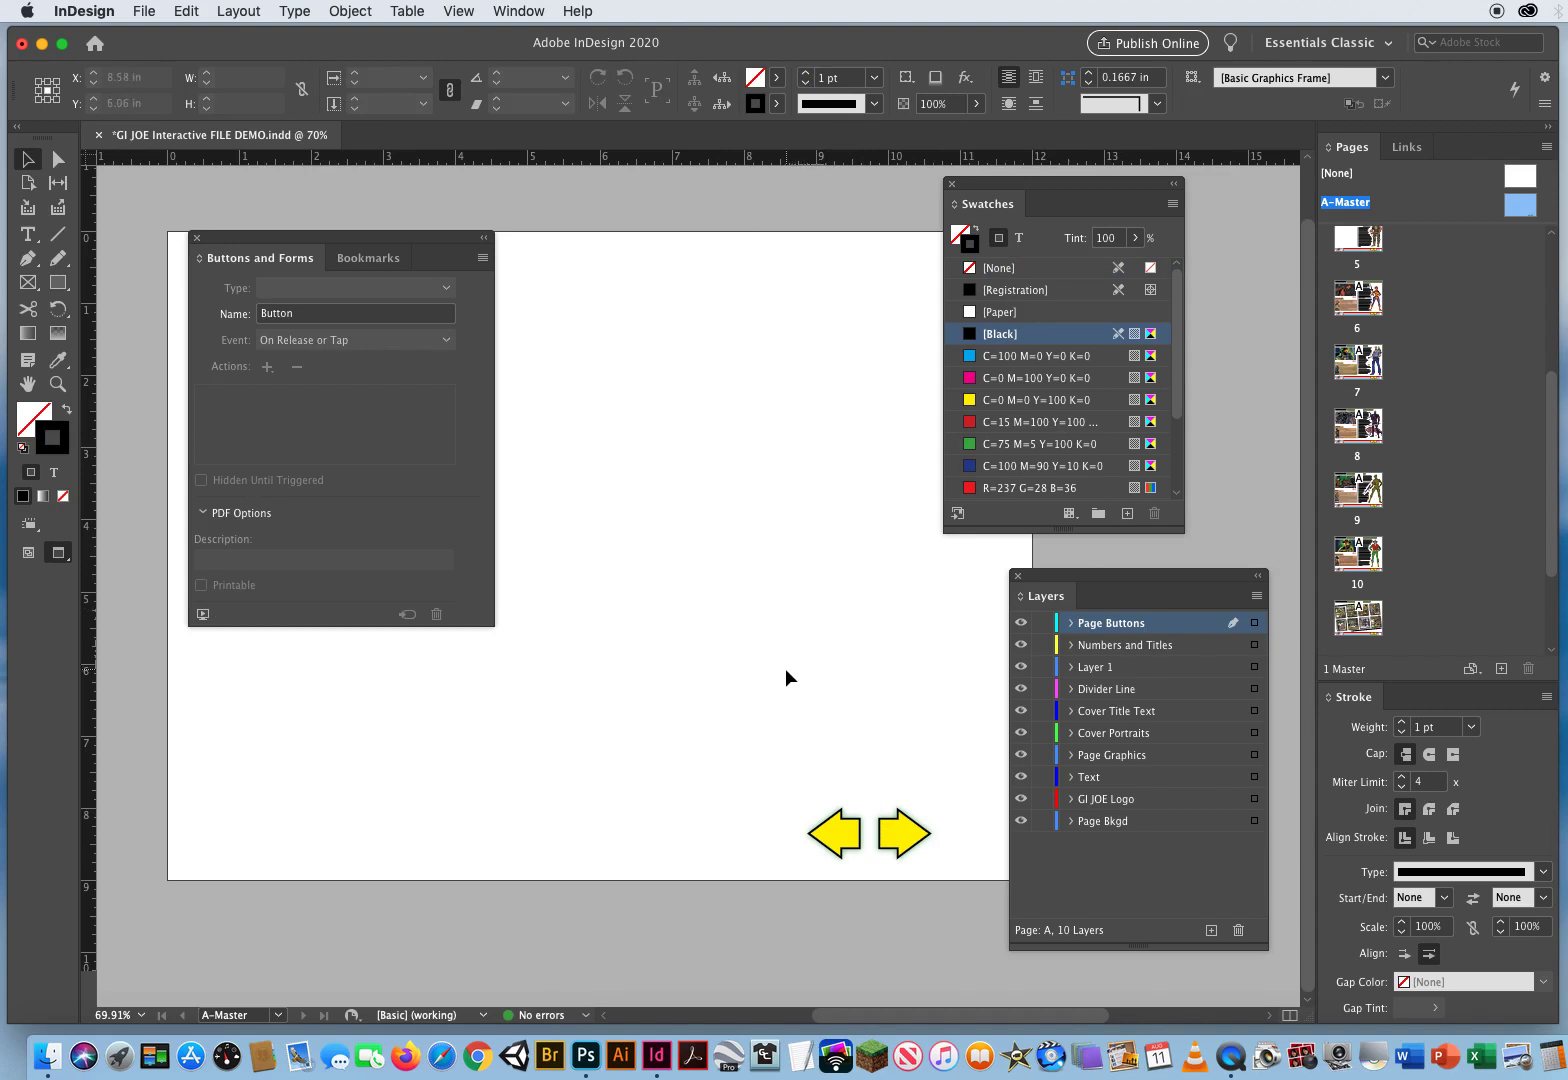
# - Switch both arrow buttons back to their Normal appearance, deselect them and move the layer list off the page
pyautogui.moveTo(789, 746); pyautogui.dragTo(850, 860)
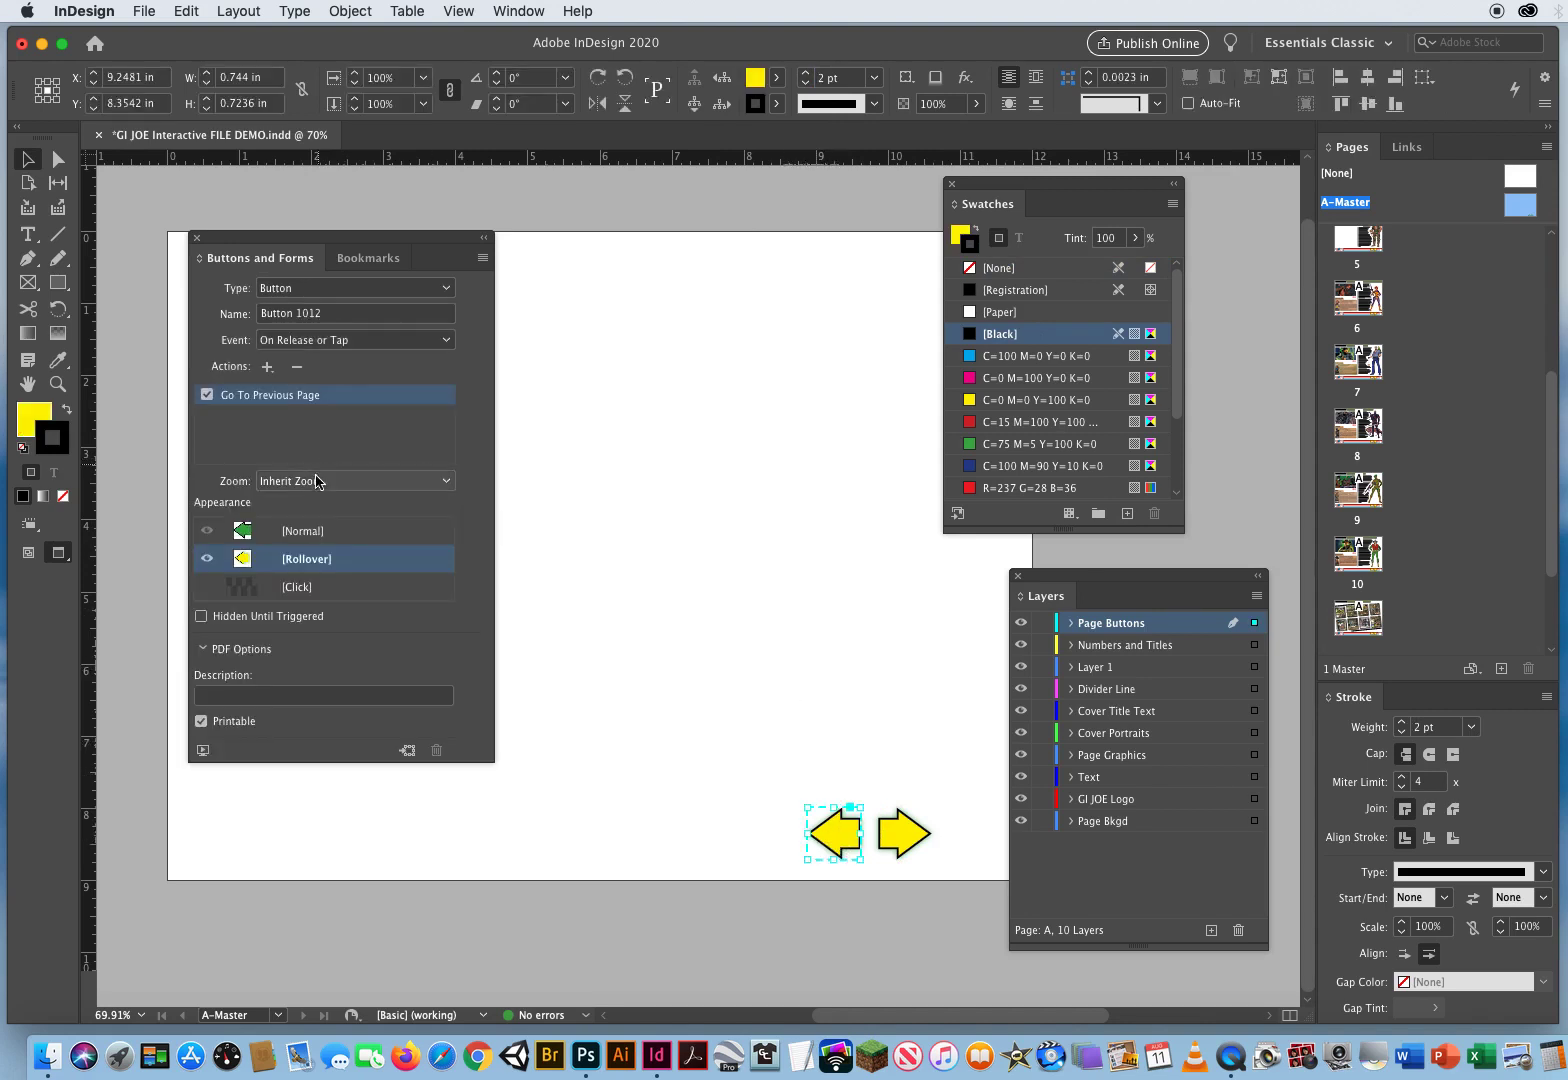
pyautogui.click(306, 530)
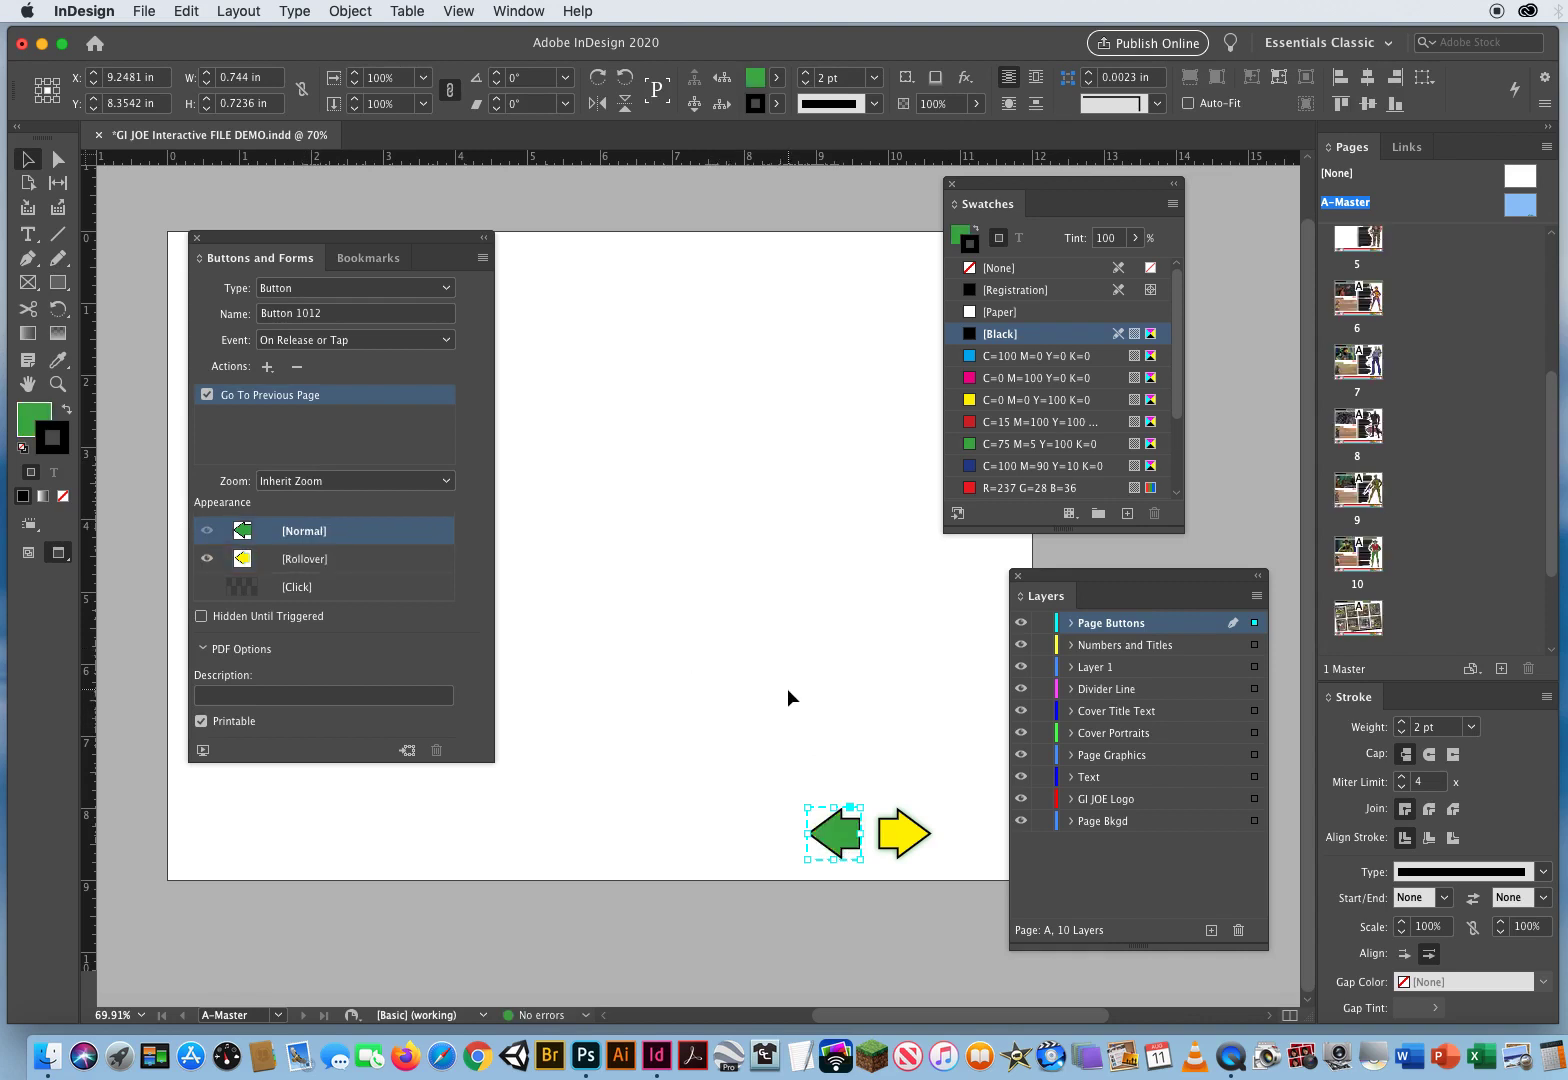
pyautogui.moveTo(872, 737); pyautogui.dragTo(932, 860)
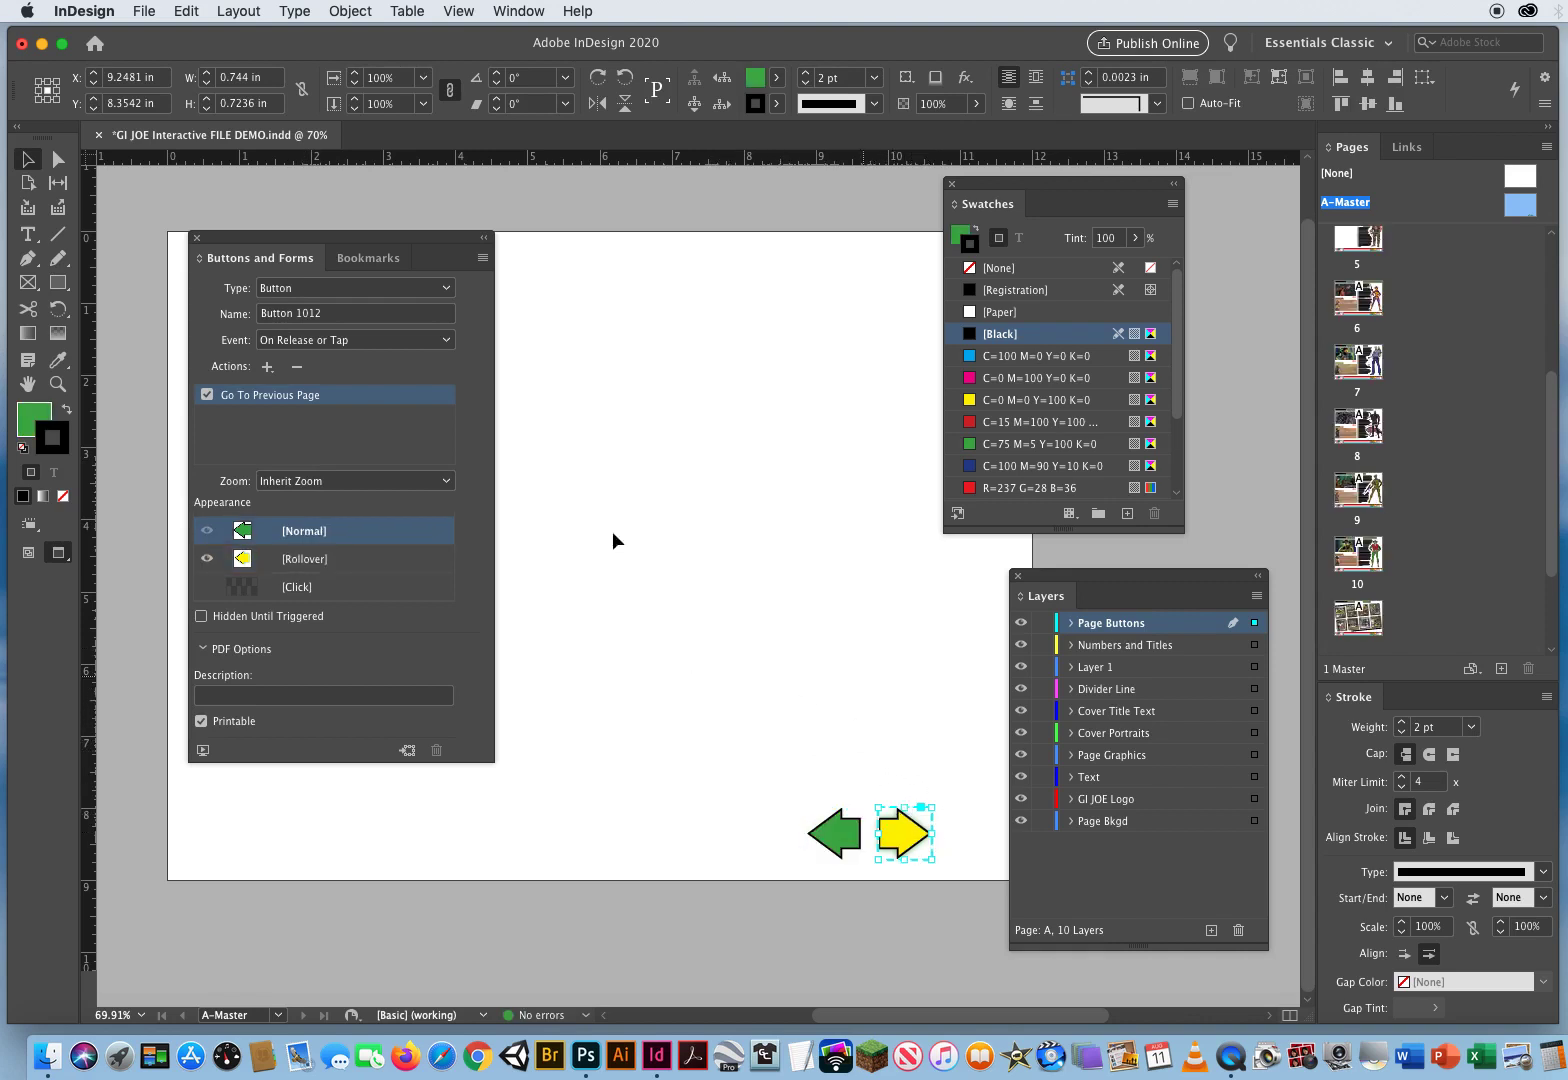
pyautogui.click(327, 532)
pyautogui.click(738, 620)
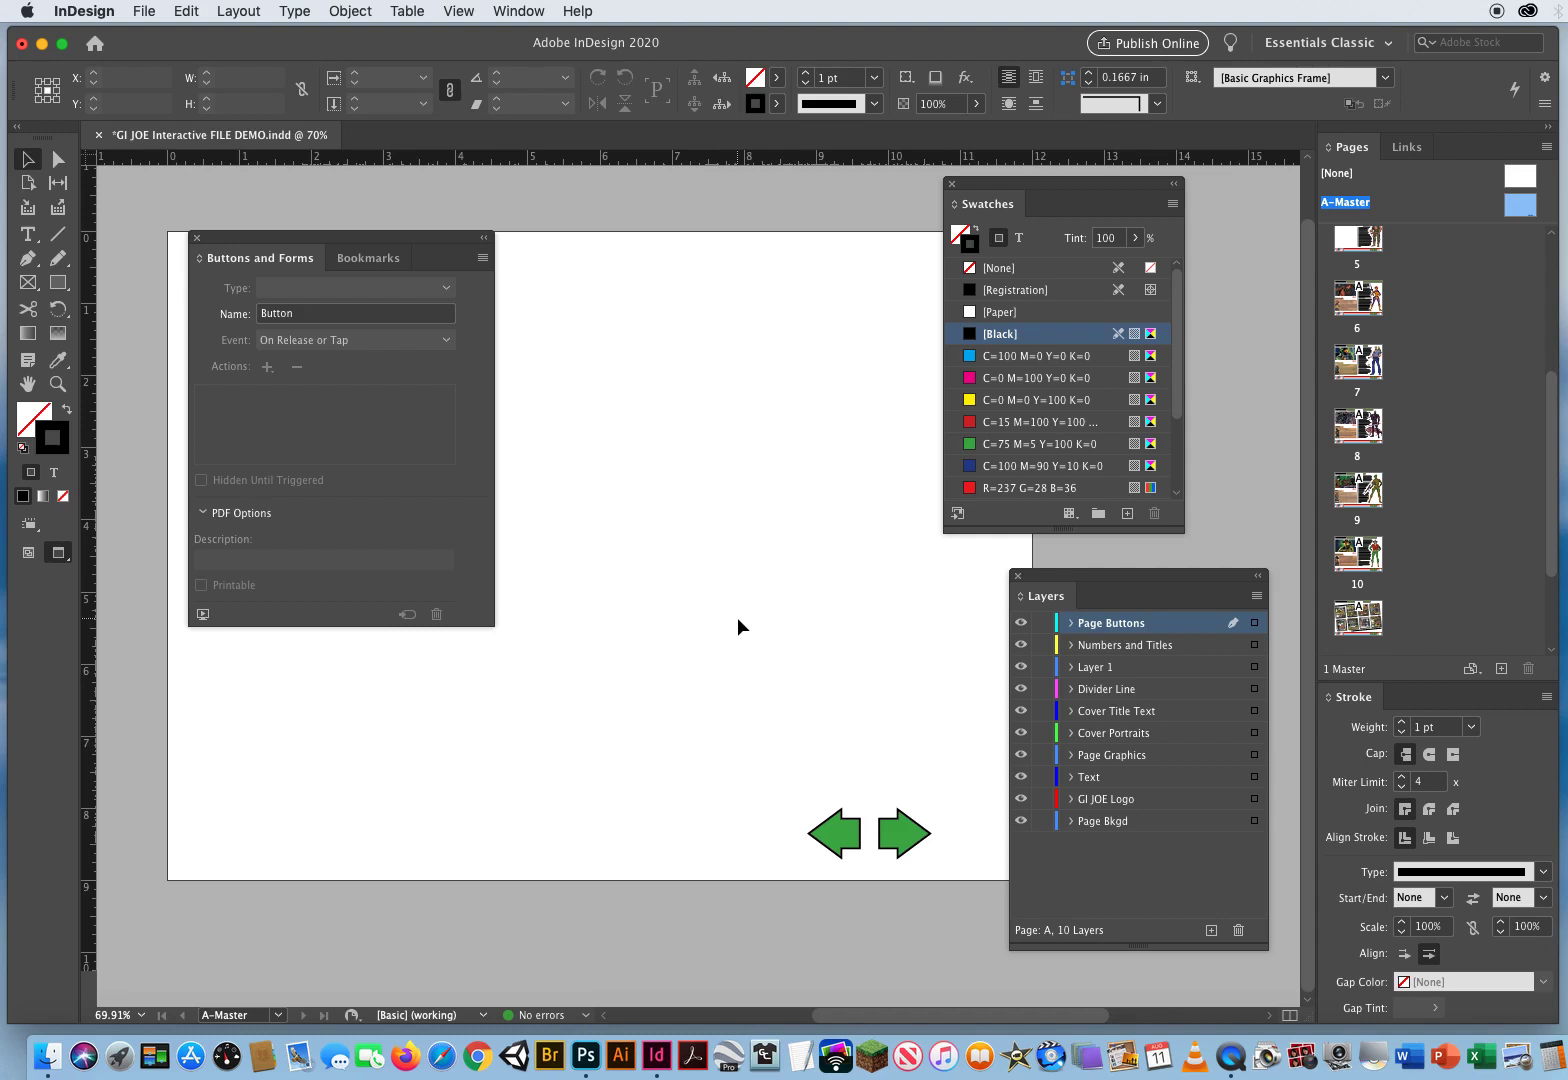
pyautogui.moveTo(1045, 578); pyautogui.dragTo(1123, 560)
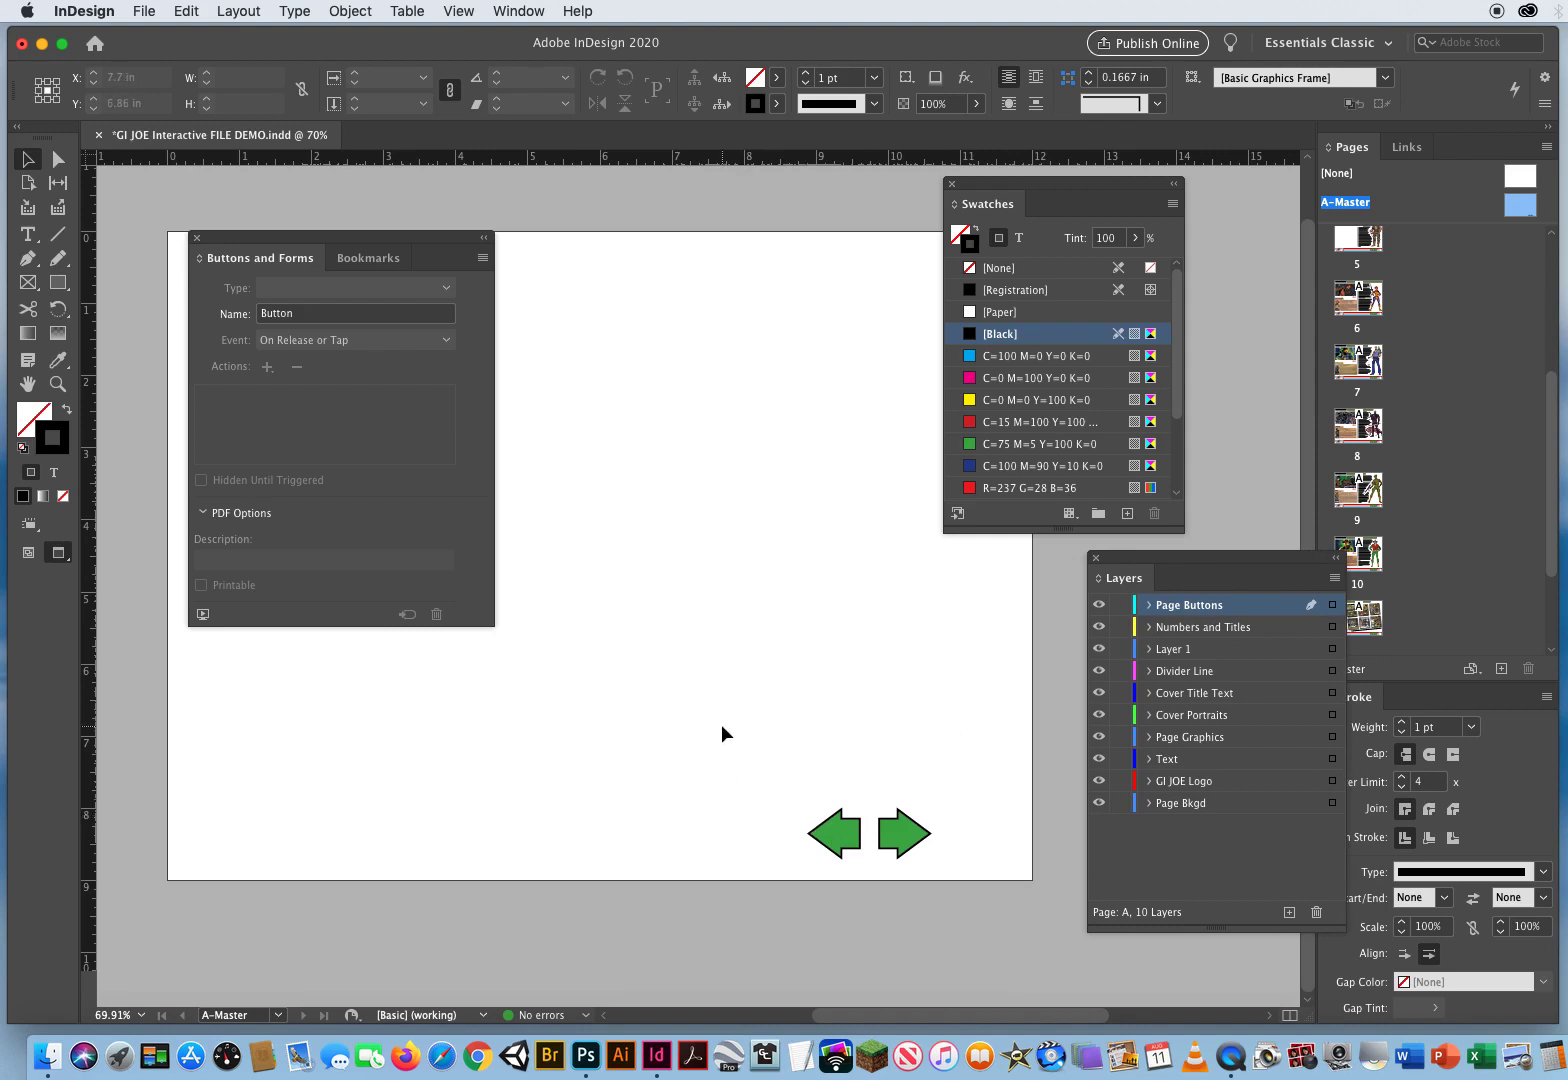
# - Replace the previous-page arrow's existing action with an On Click event that runs Go To Previous Page
pyautogui.click(838, 830)
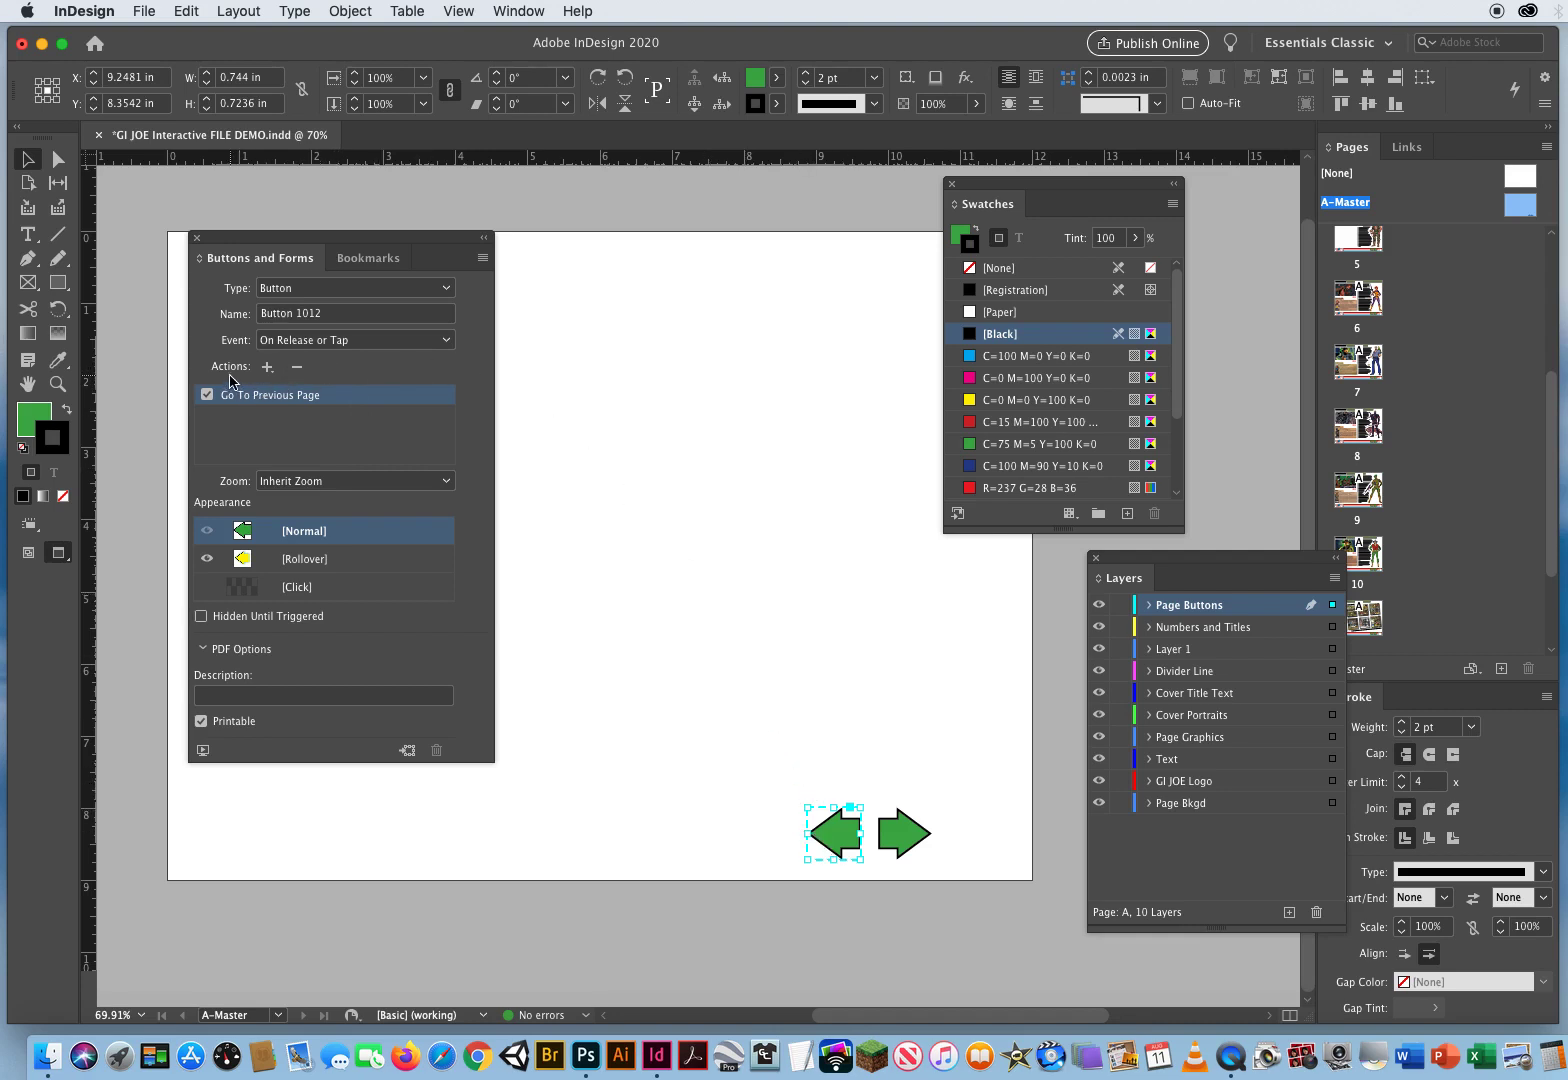
pyautogui.click(297, 372)
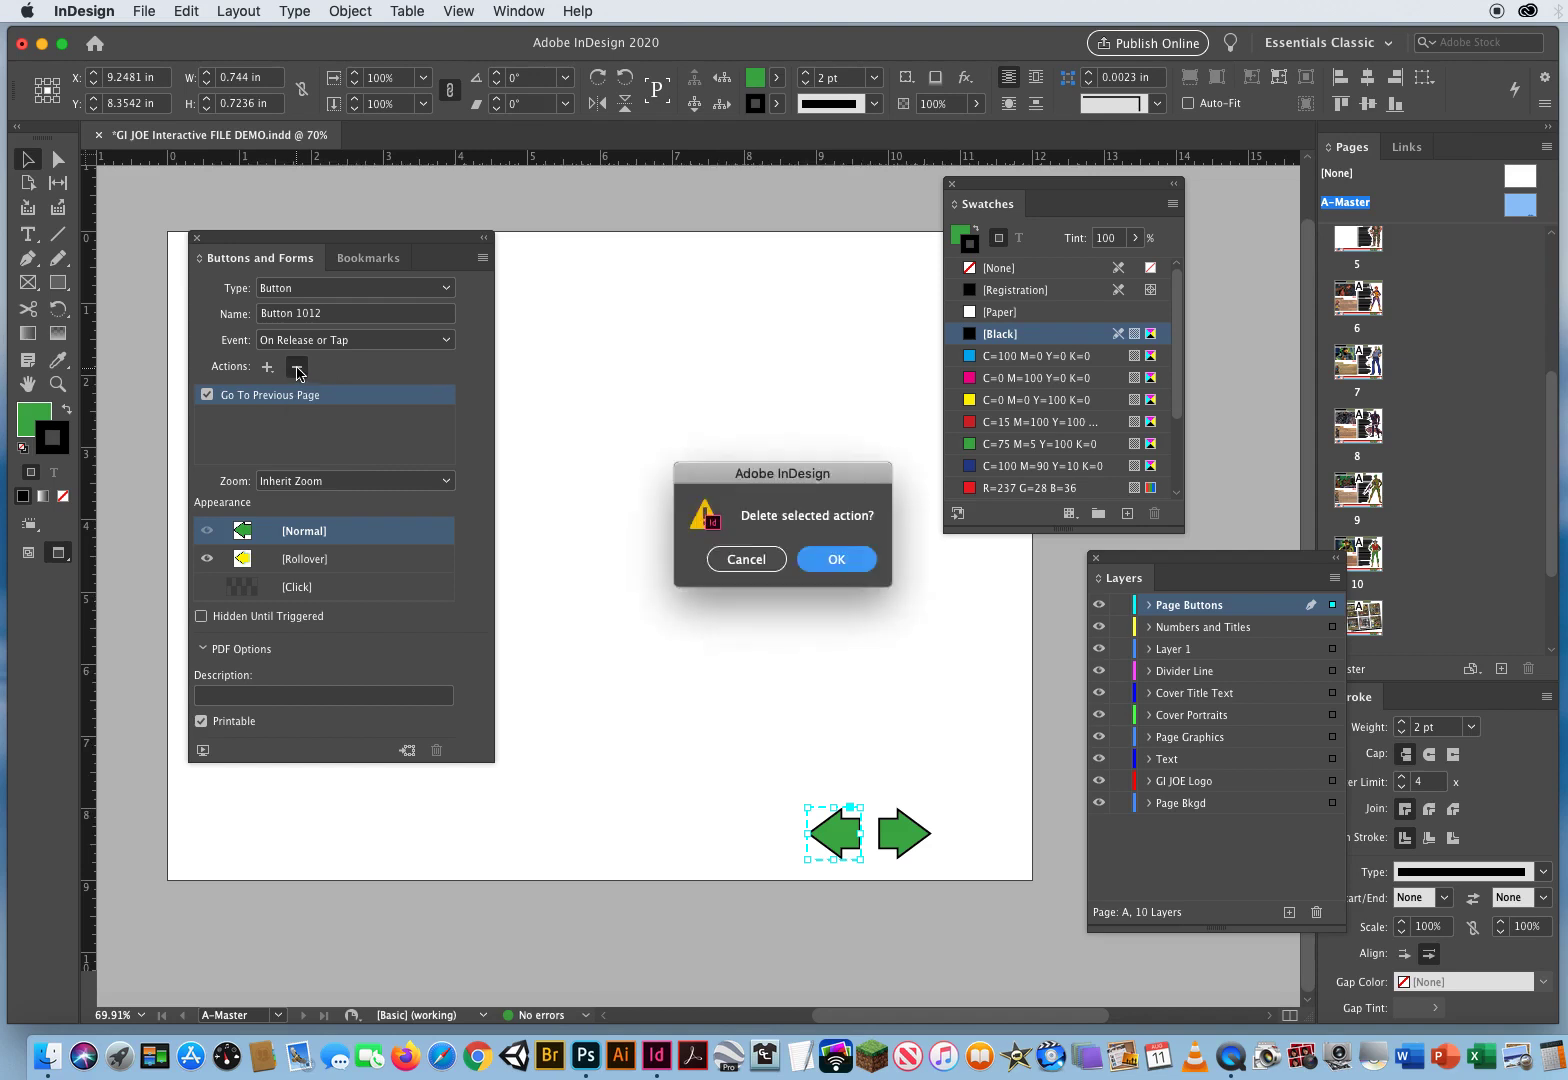
pyautogui.click(825, 561)
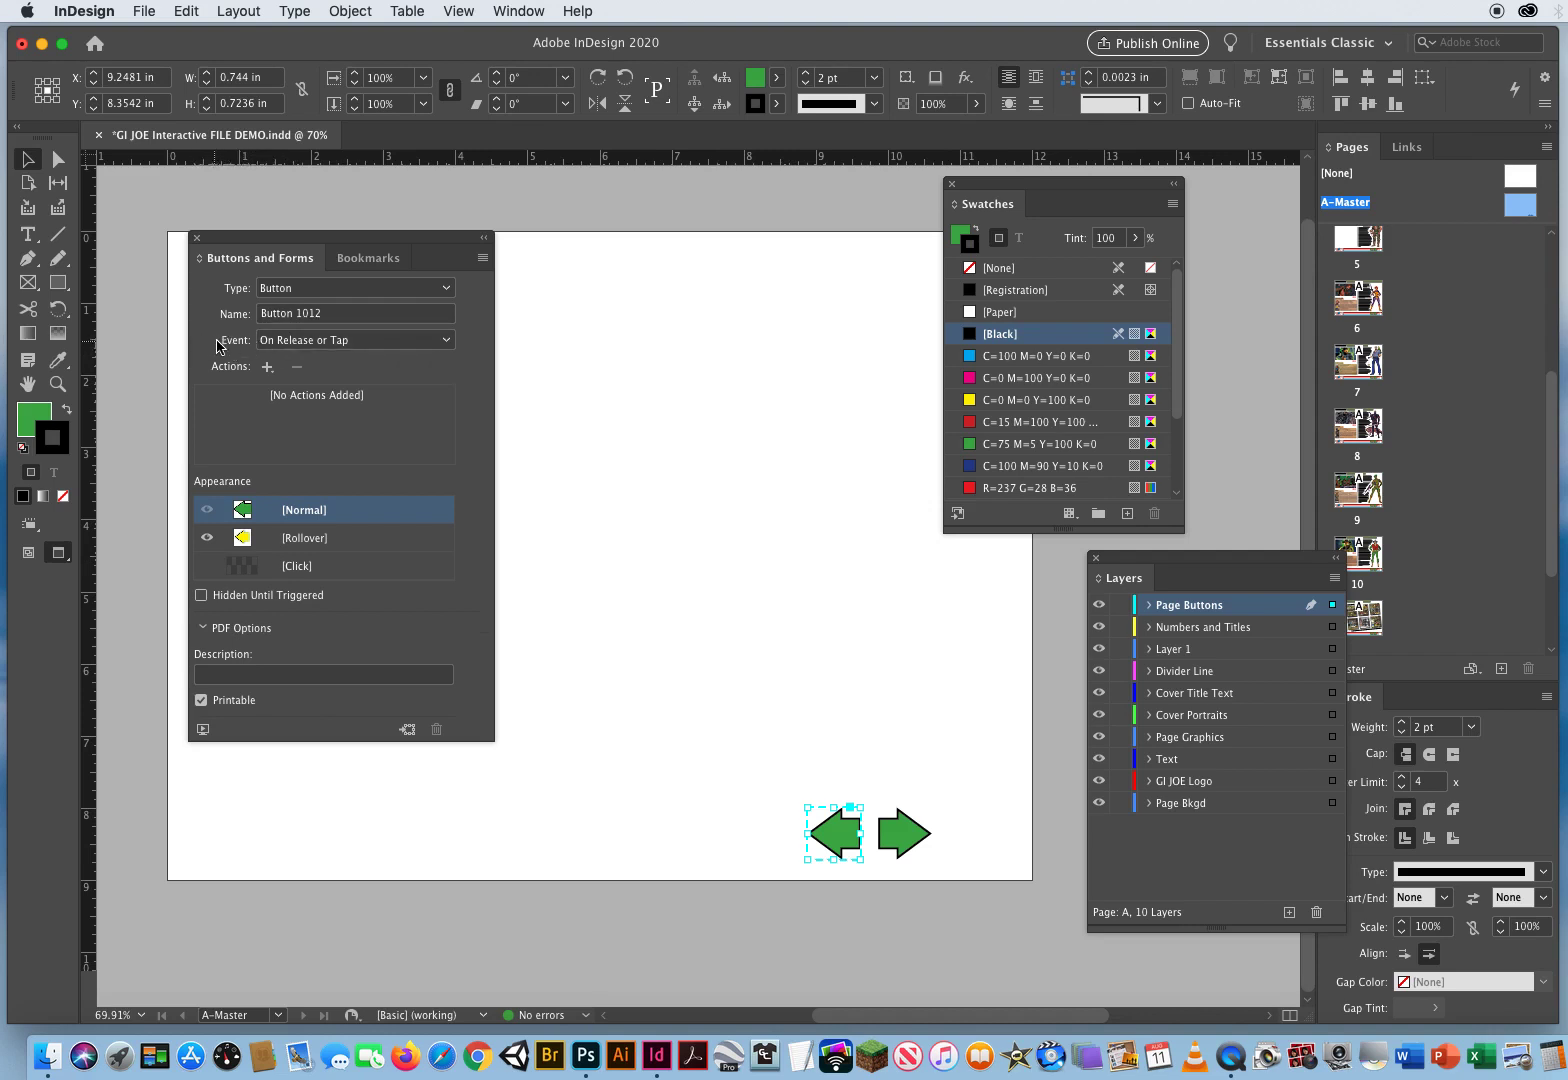
pyautogui.click(265, 341)
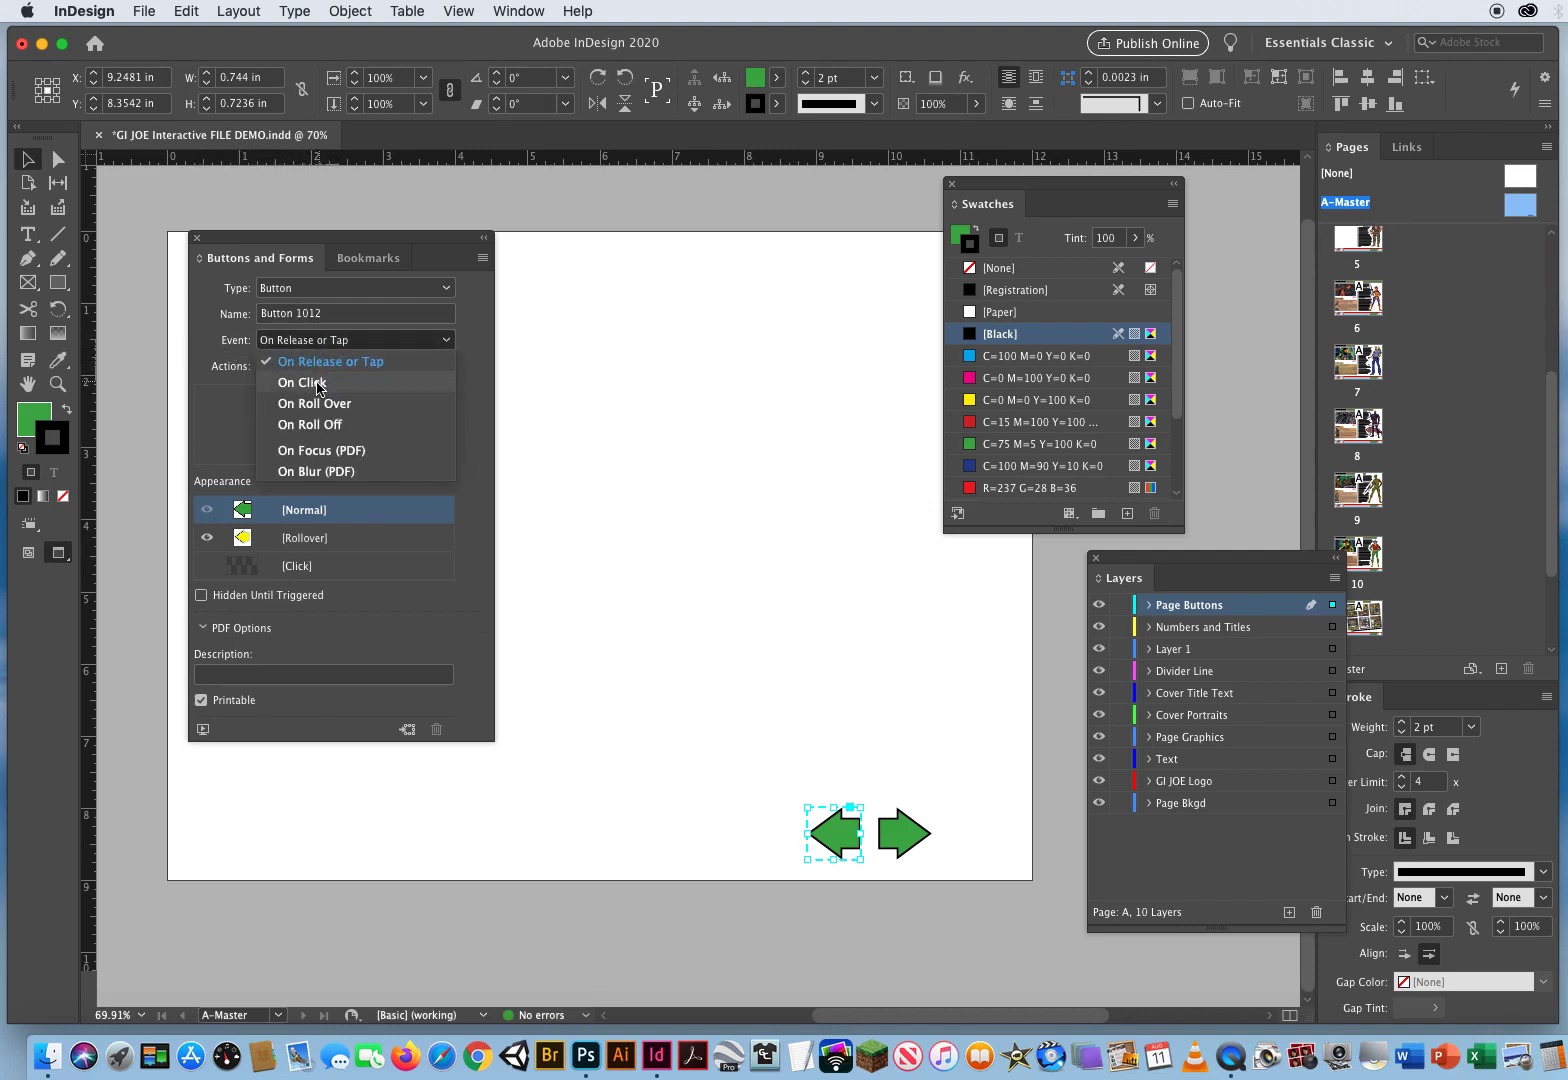
pyautogui.click(320, 383)
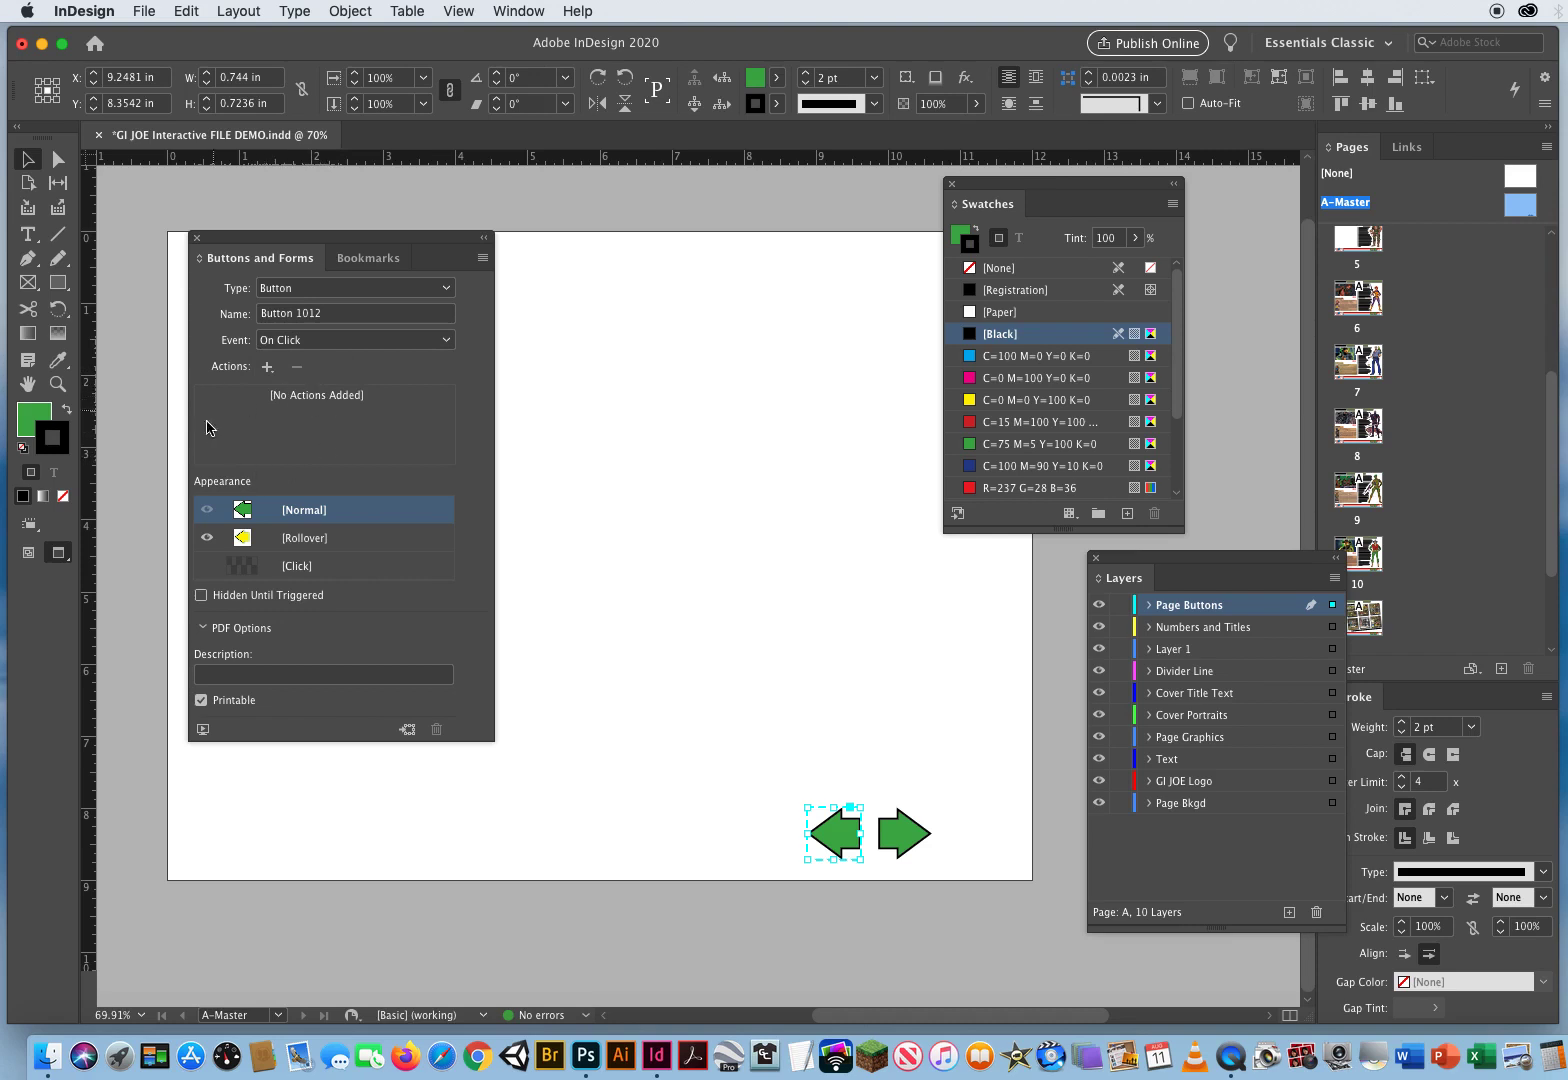
pyautogui.click(267, 368)
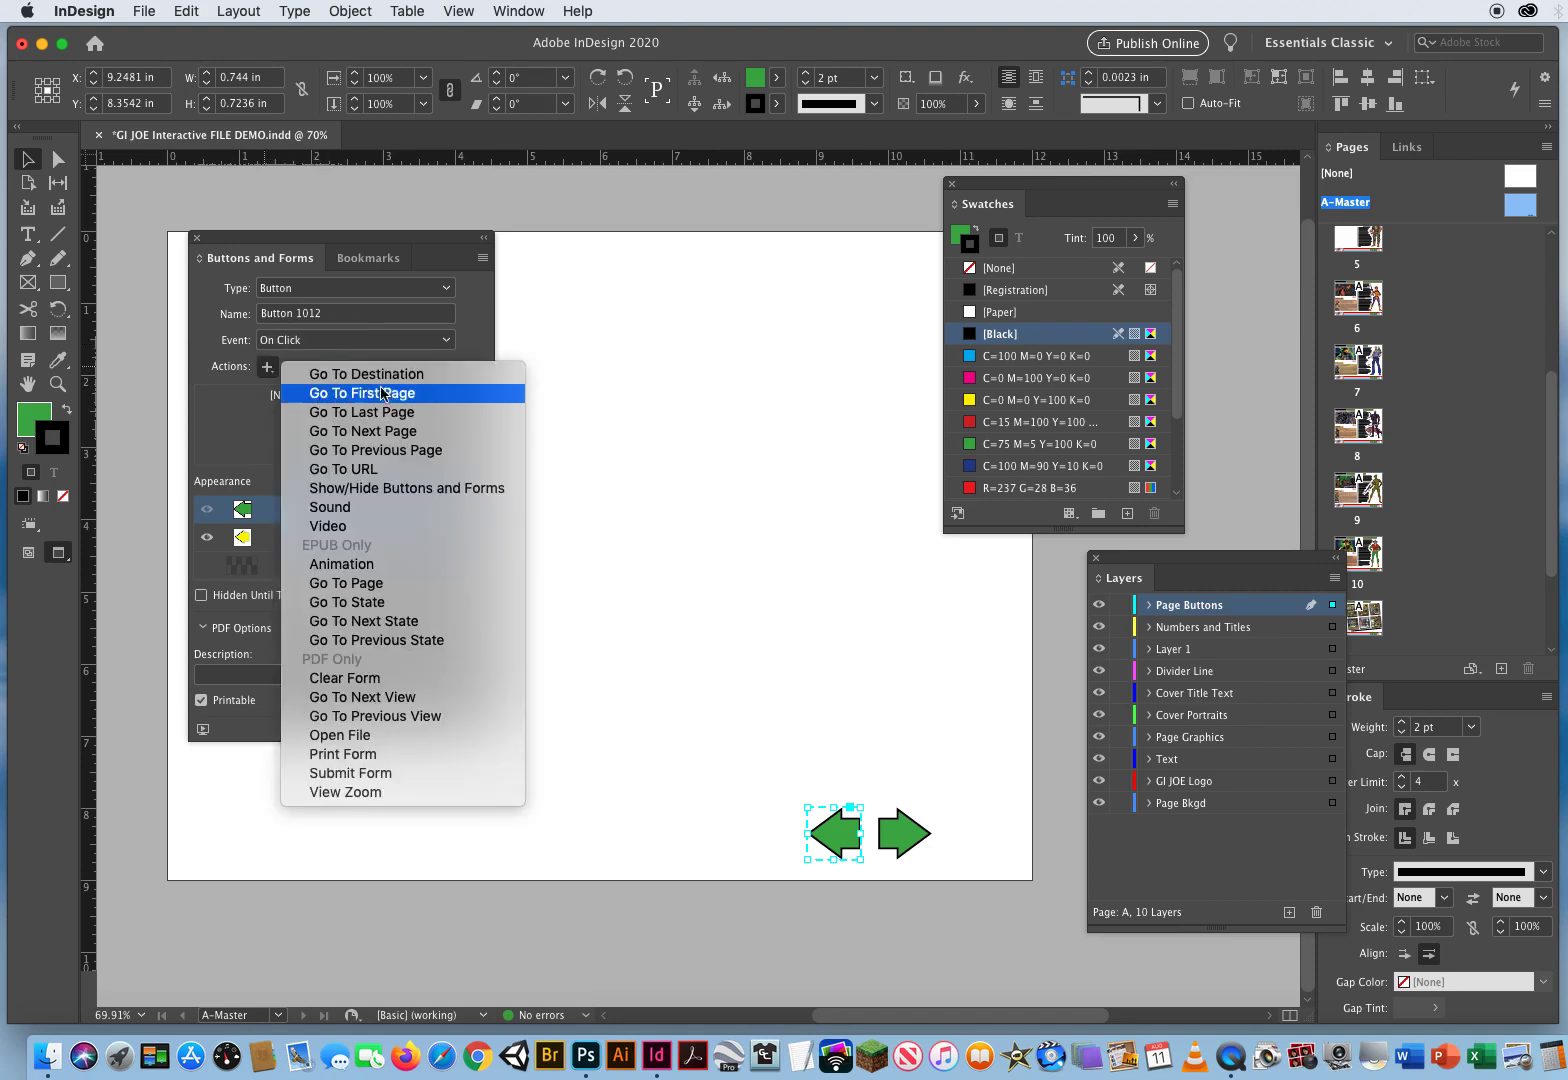
pyautogui.click(374, 452)
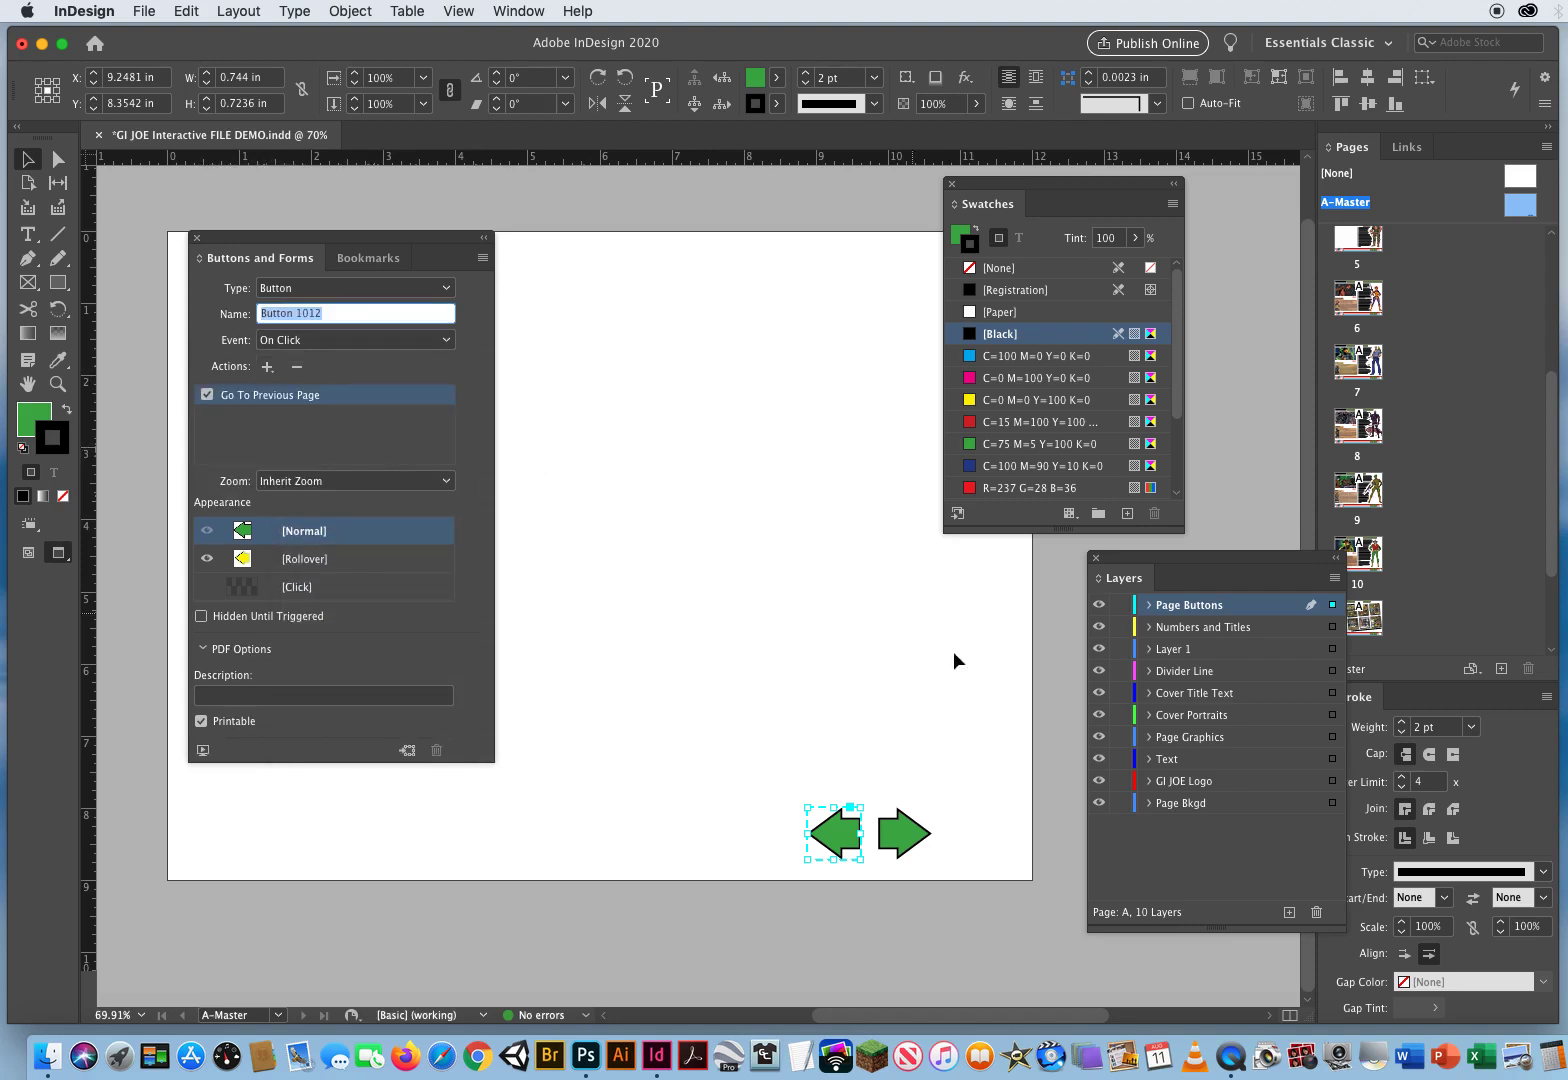
# - Replace the next-page arrow's existing action with an On Click event that runs Go To Next Page, and deselect the arrow
pyautogui.click(899, 838)
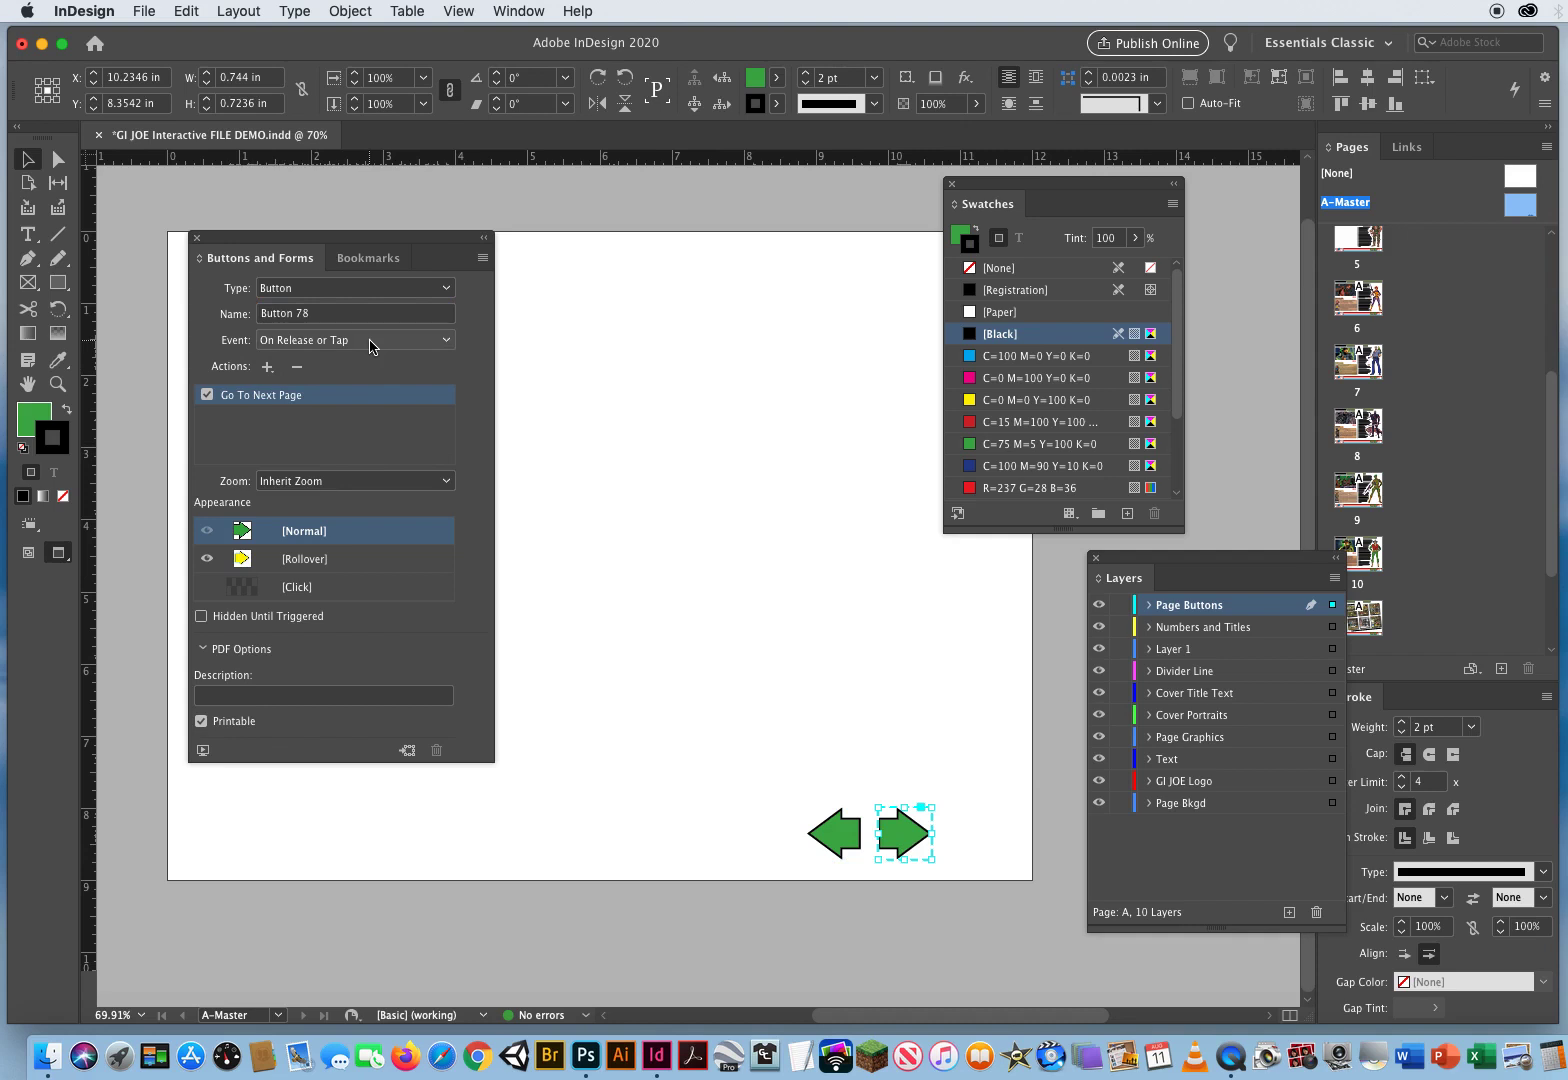
pyautogui.click(296, 372)
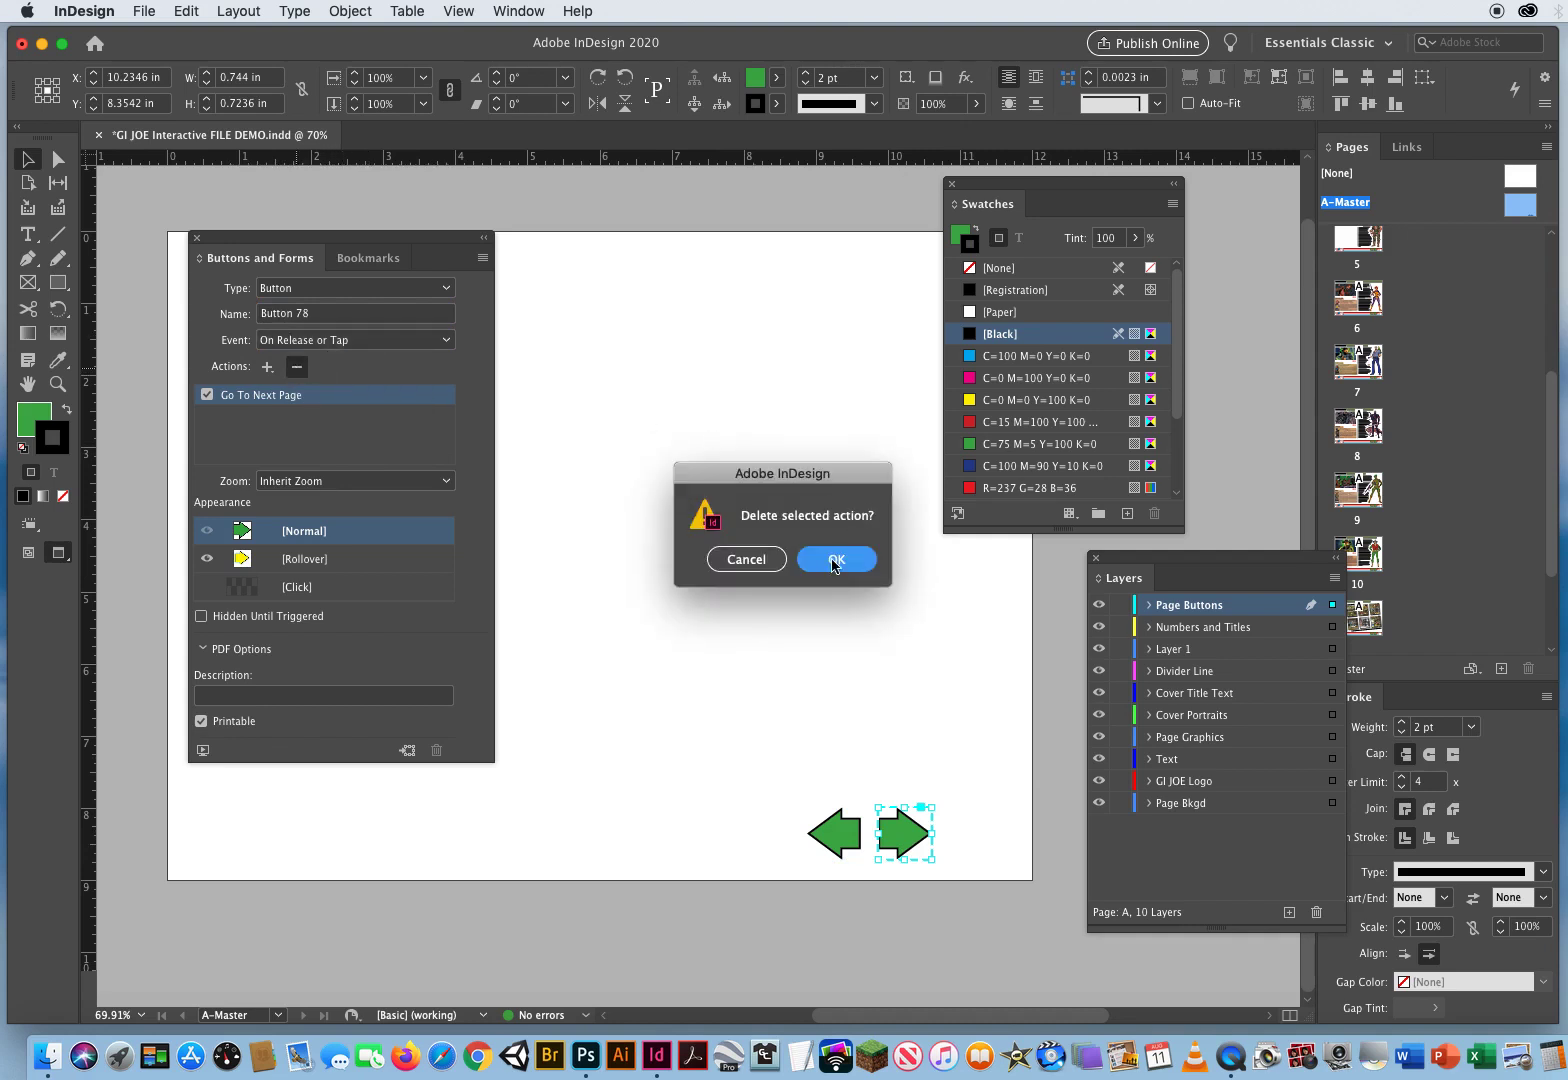
pyautogui.click(830, 559)
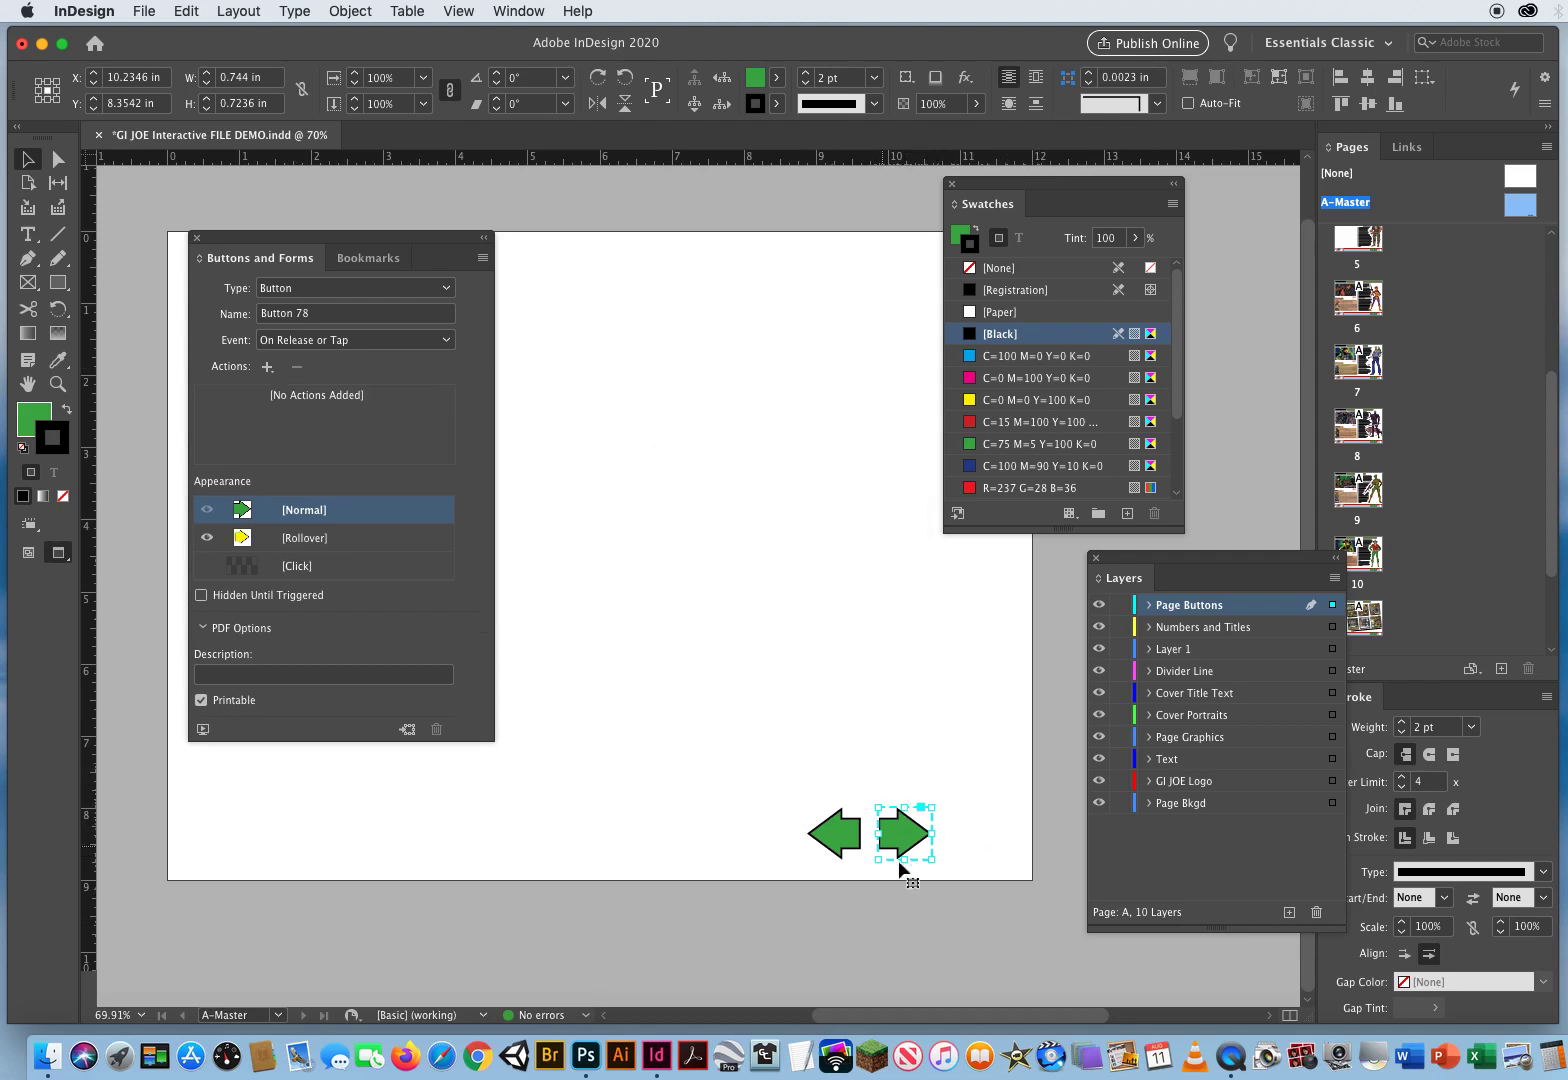
pyautogui.click(313, 342)
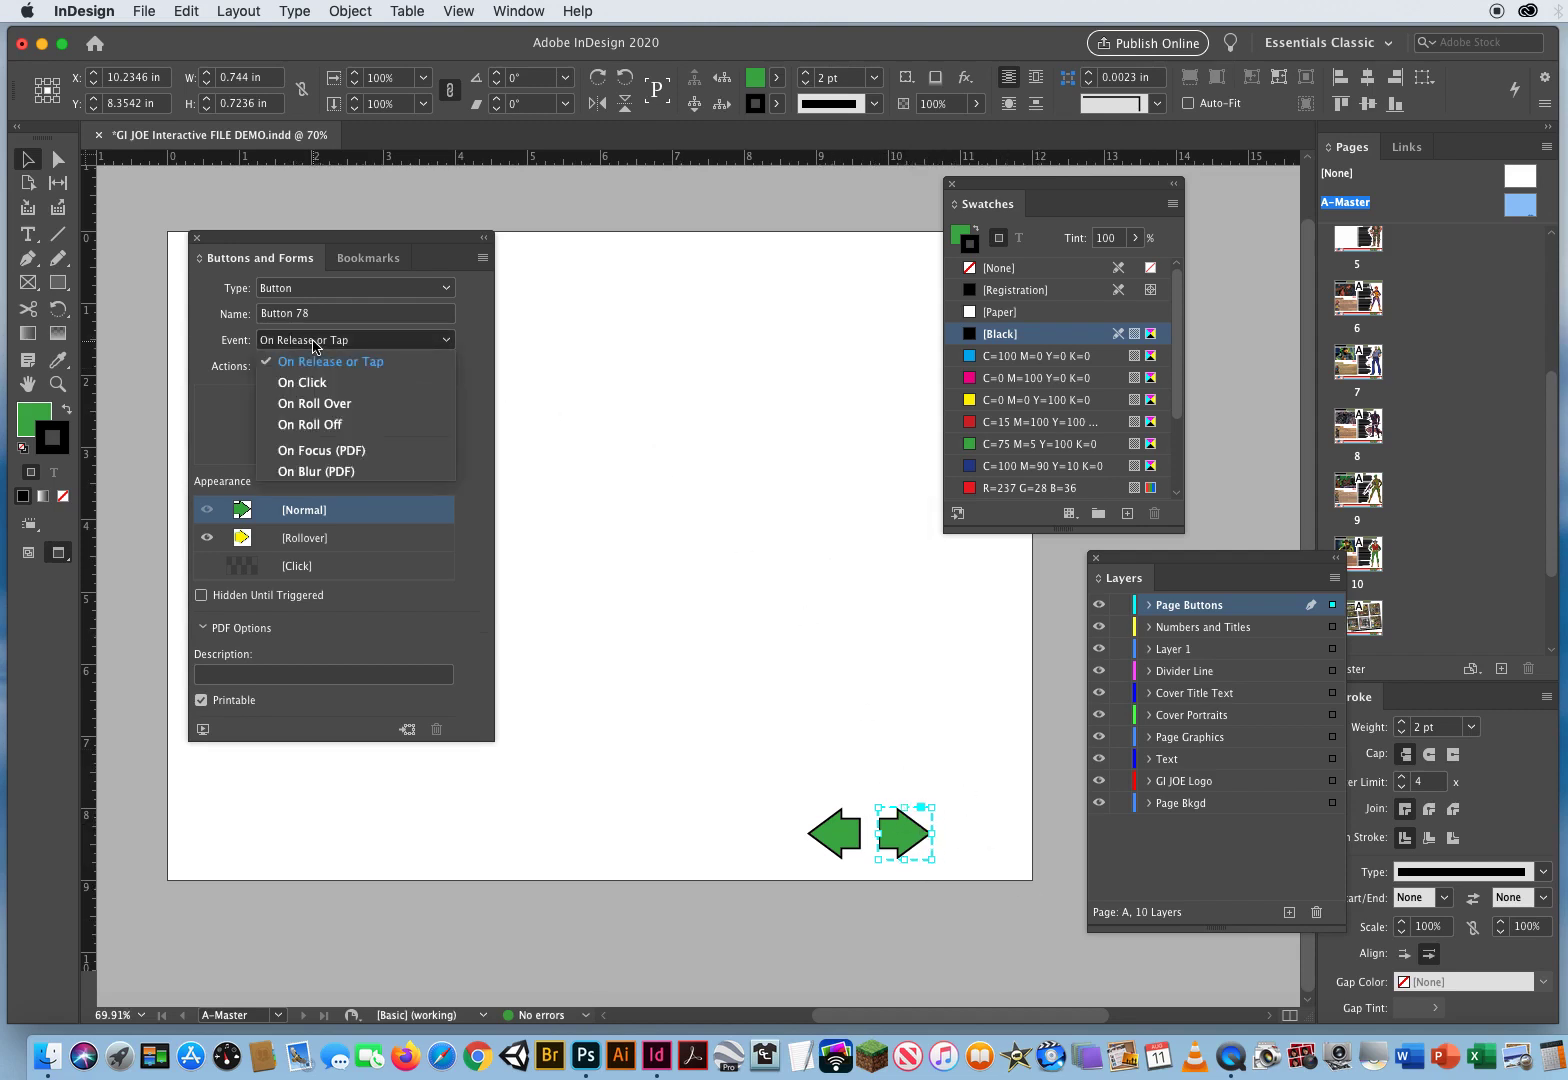
pyautogui.click(306, 384)
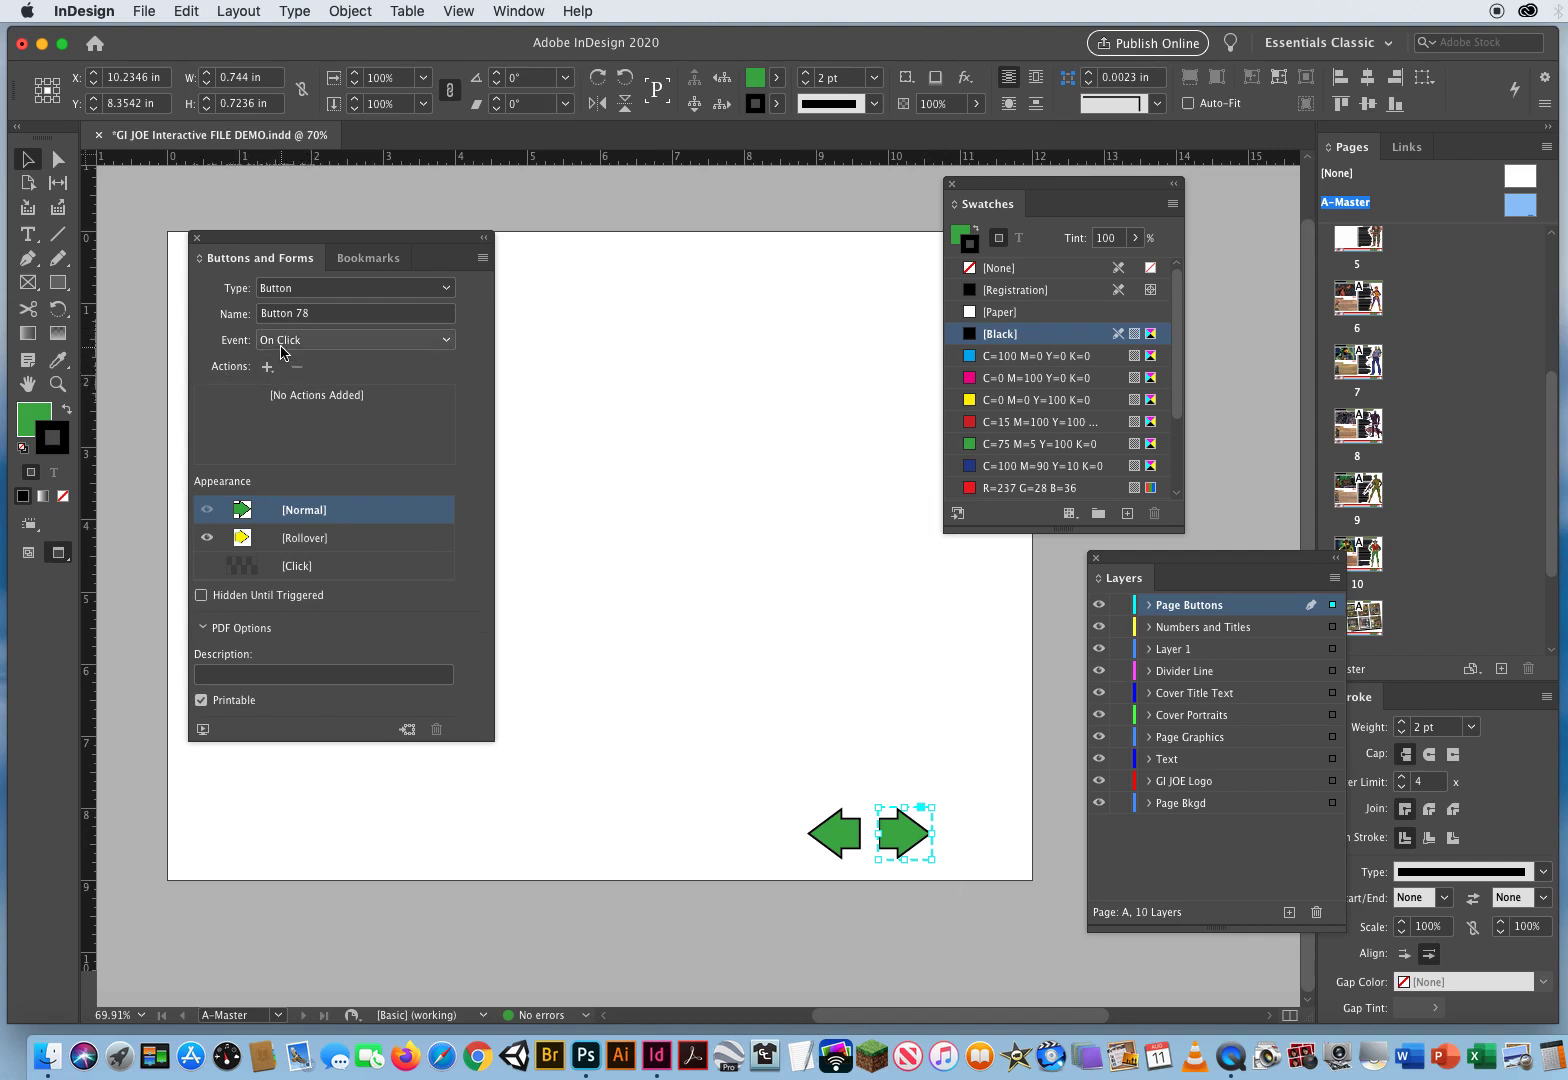
pyautogui.click(267, 366)
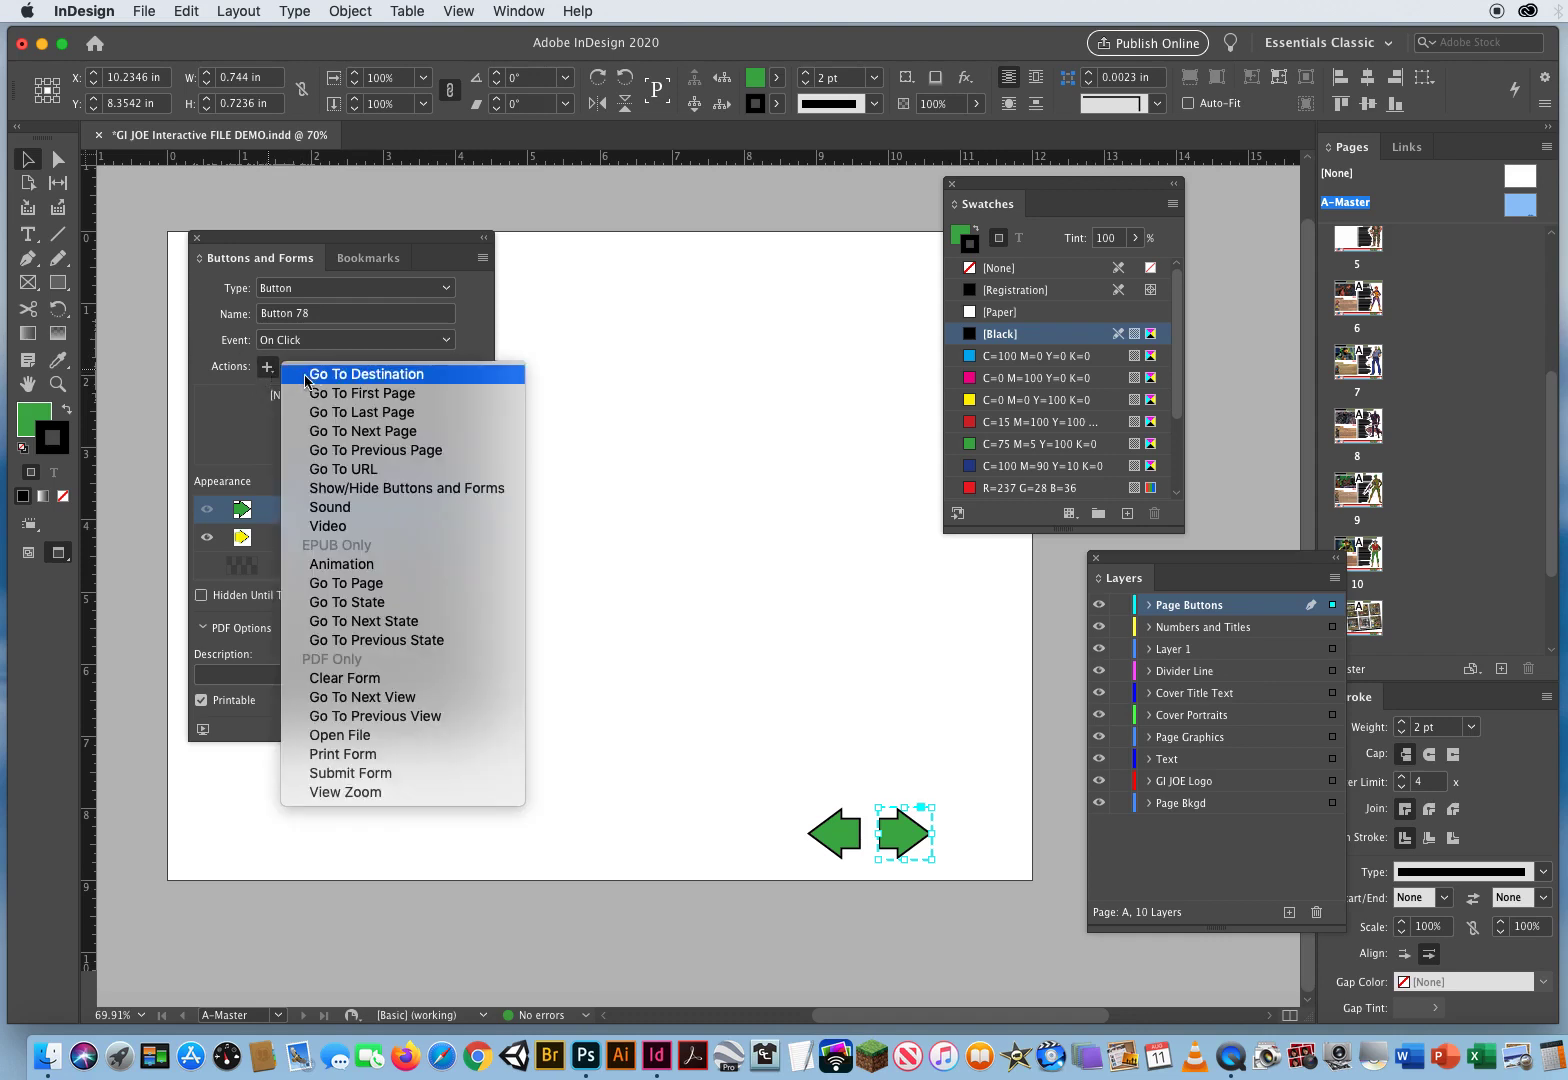
pyautogui.click(381, 431)
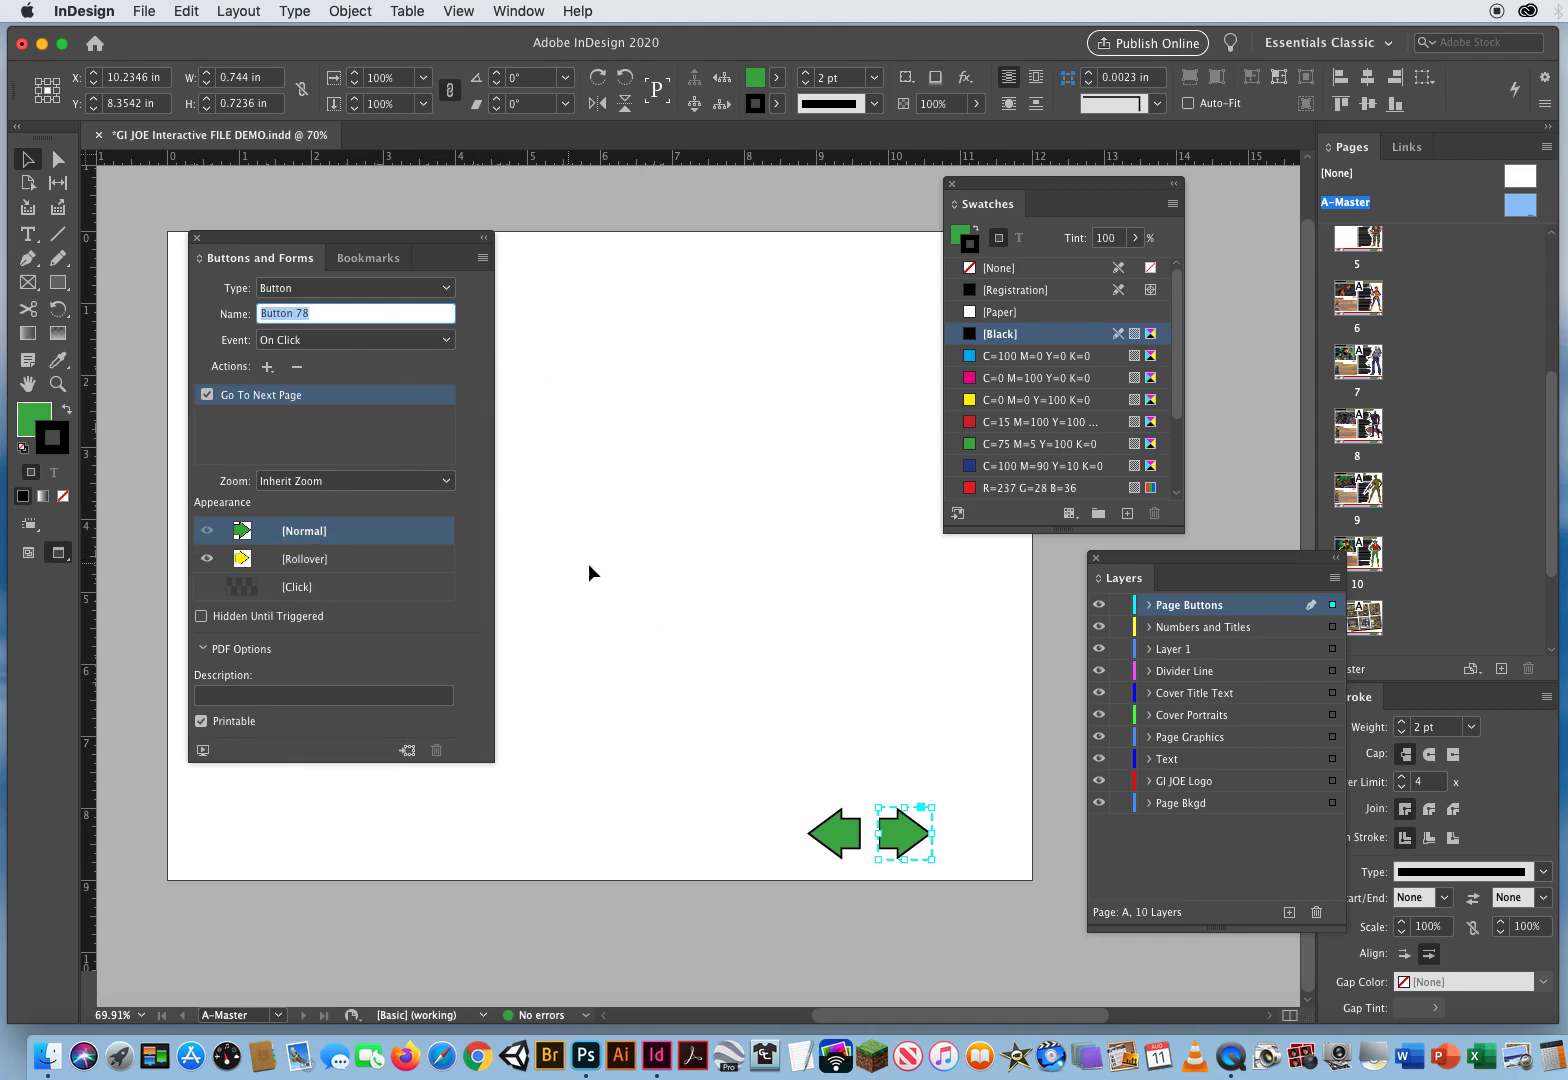
pyautogui.click(650, 556)
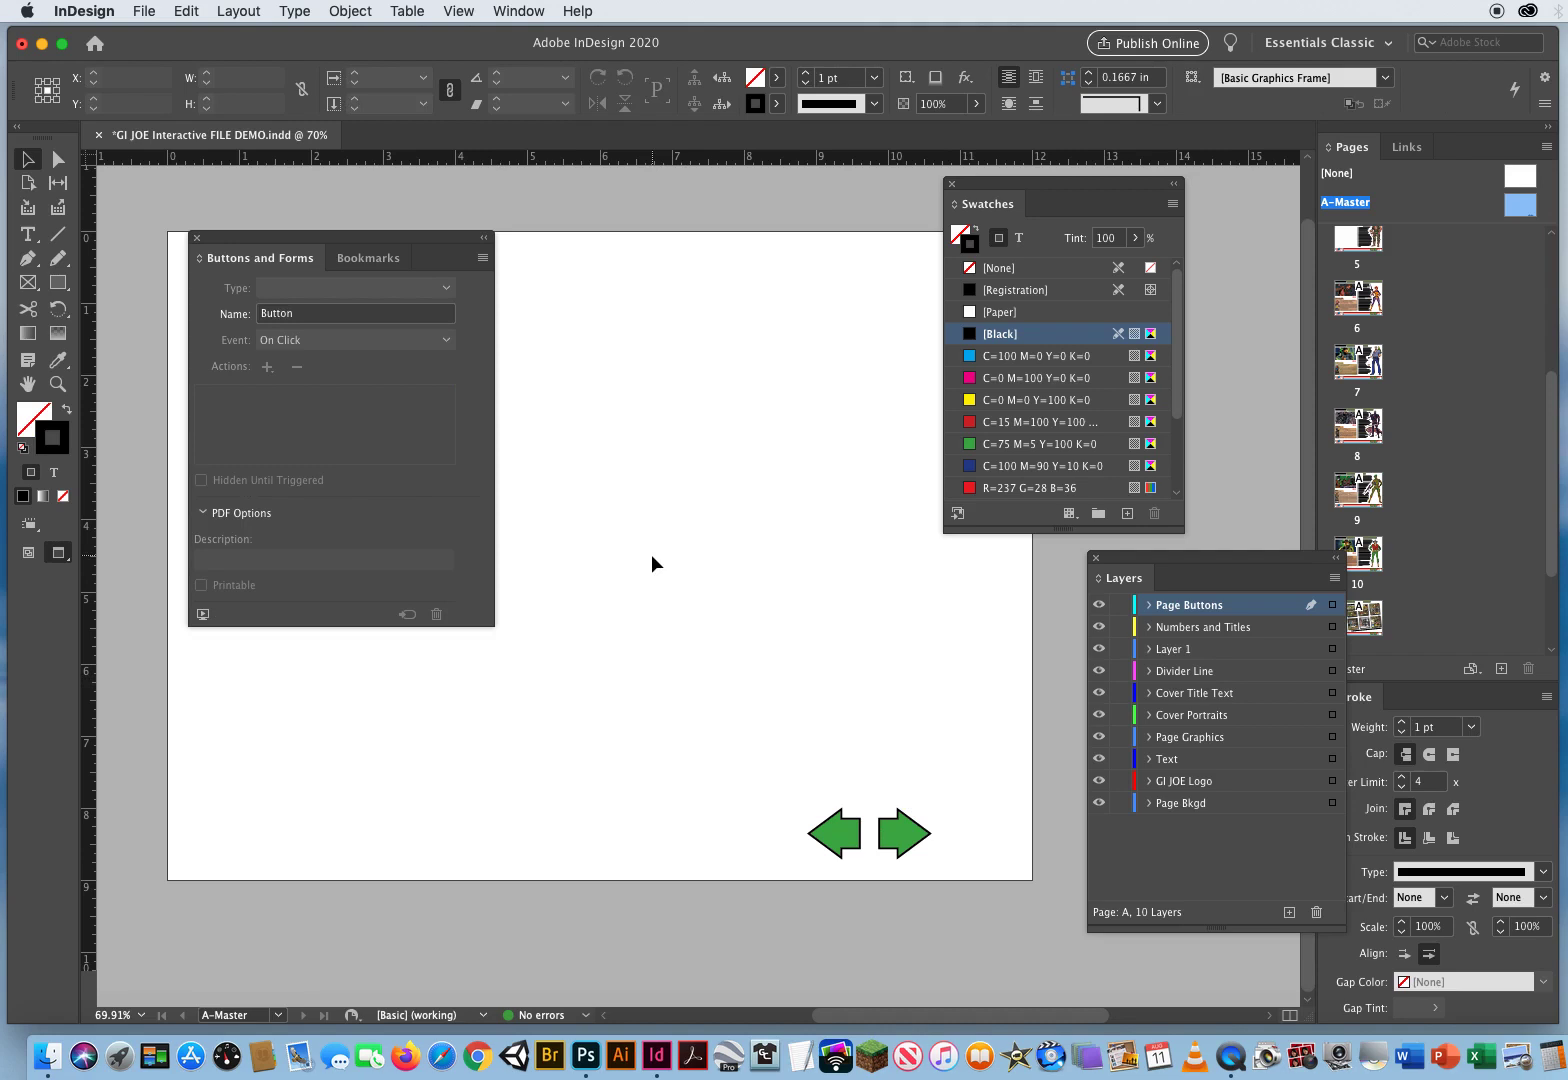
# - Close the button settings and move the layer list and colour swatches clear of the page
pyautogui.click(197, 238)
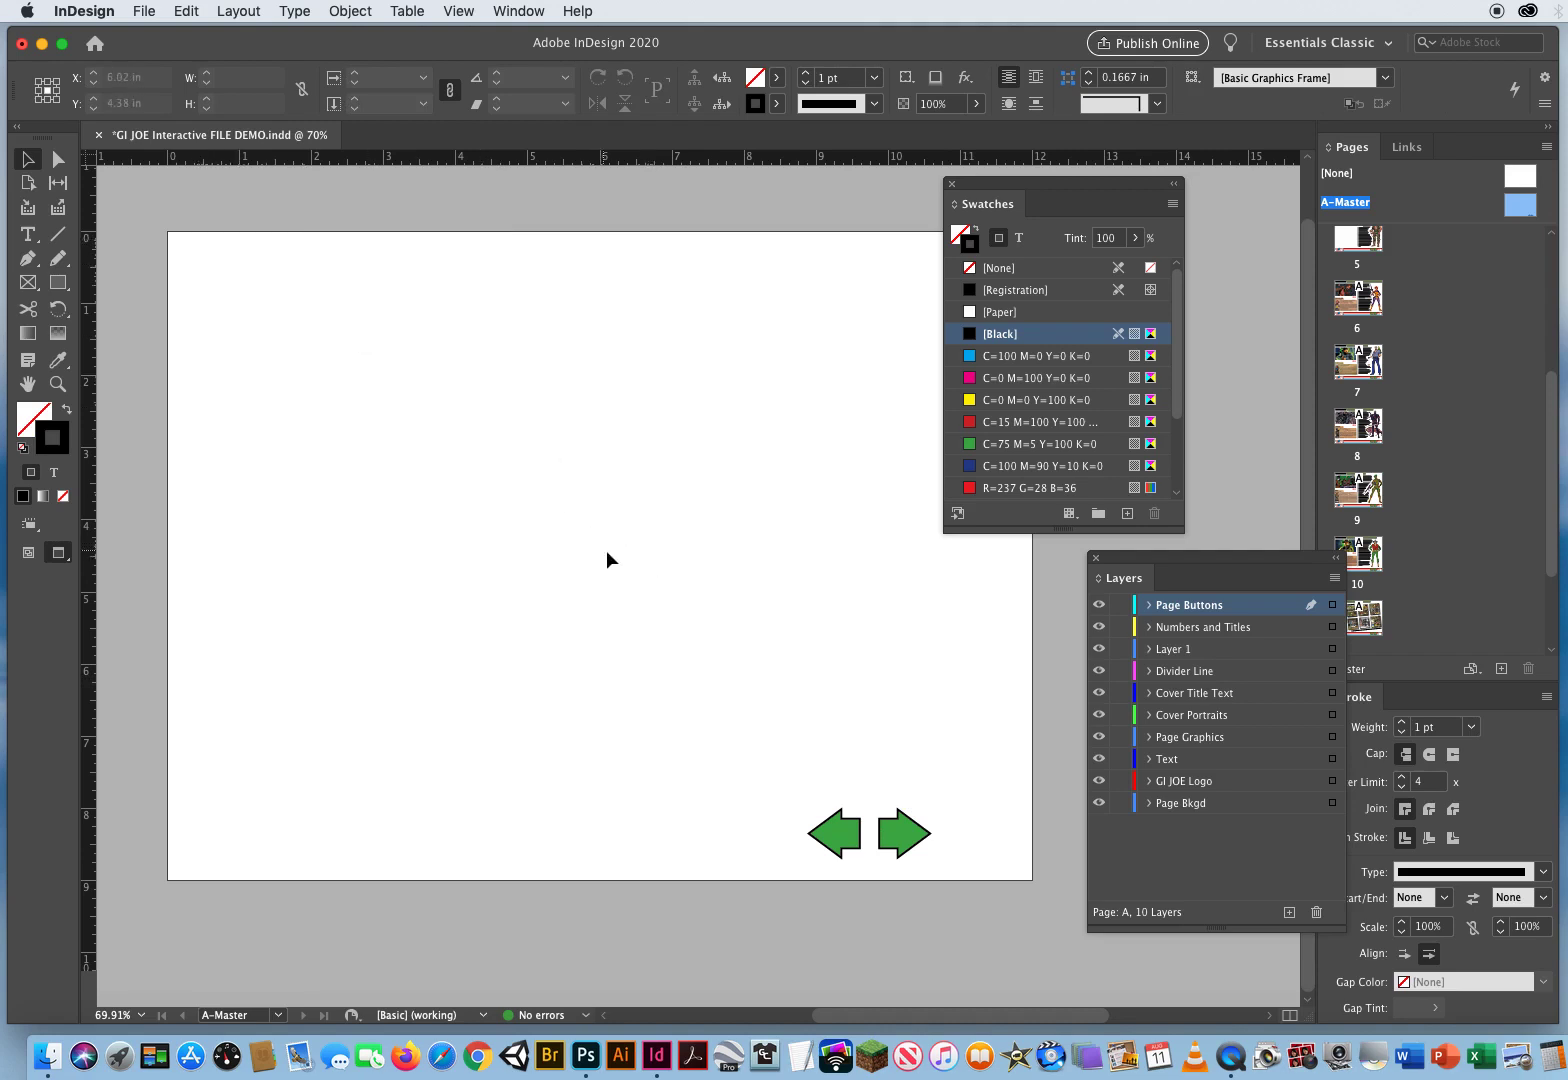
pyautogui.moveTo(1124, 563); pyautogui.dragTo(1073, 640)
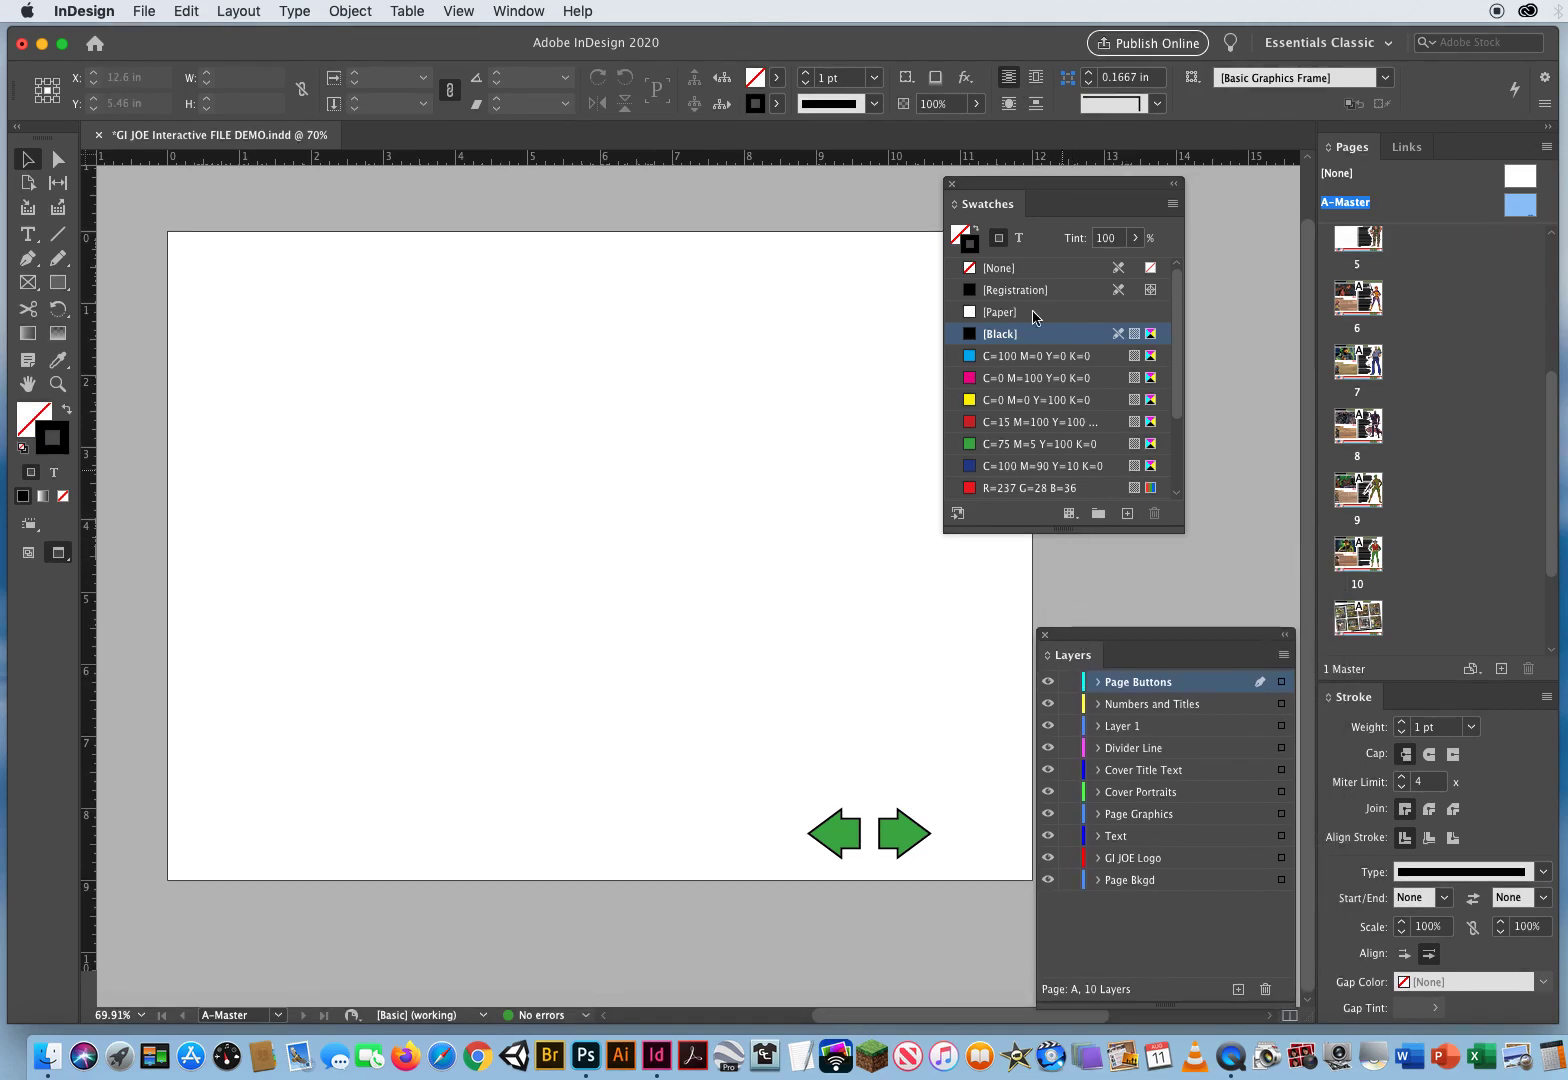
pyautogui.moveTo(987, 185); pyautogui.dragTo(1080, 263)
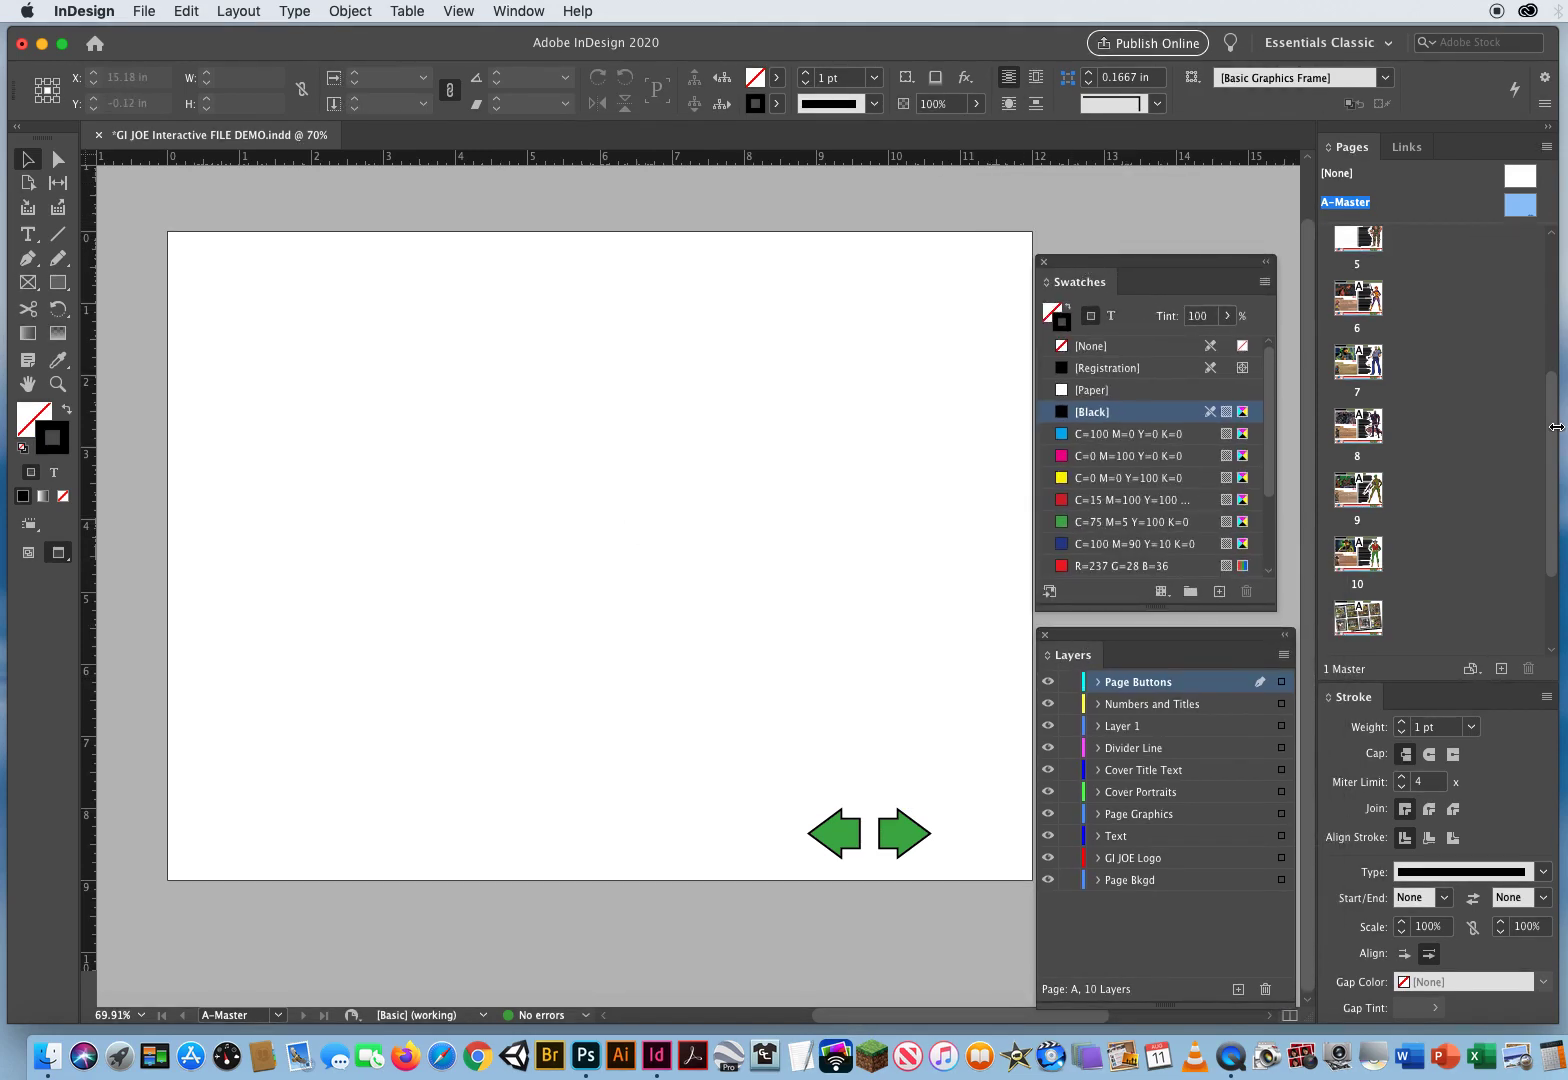
# - Open page 1 and check the master arrow buttons on the GI JOE logo stripe by trying to select one
pyautogui.scroll(5, 1549, 436)
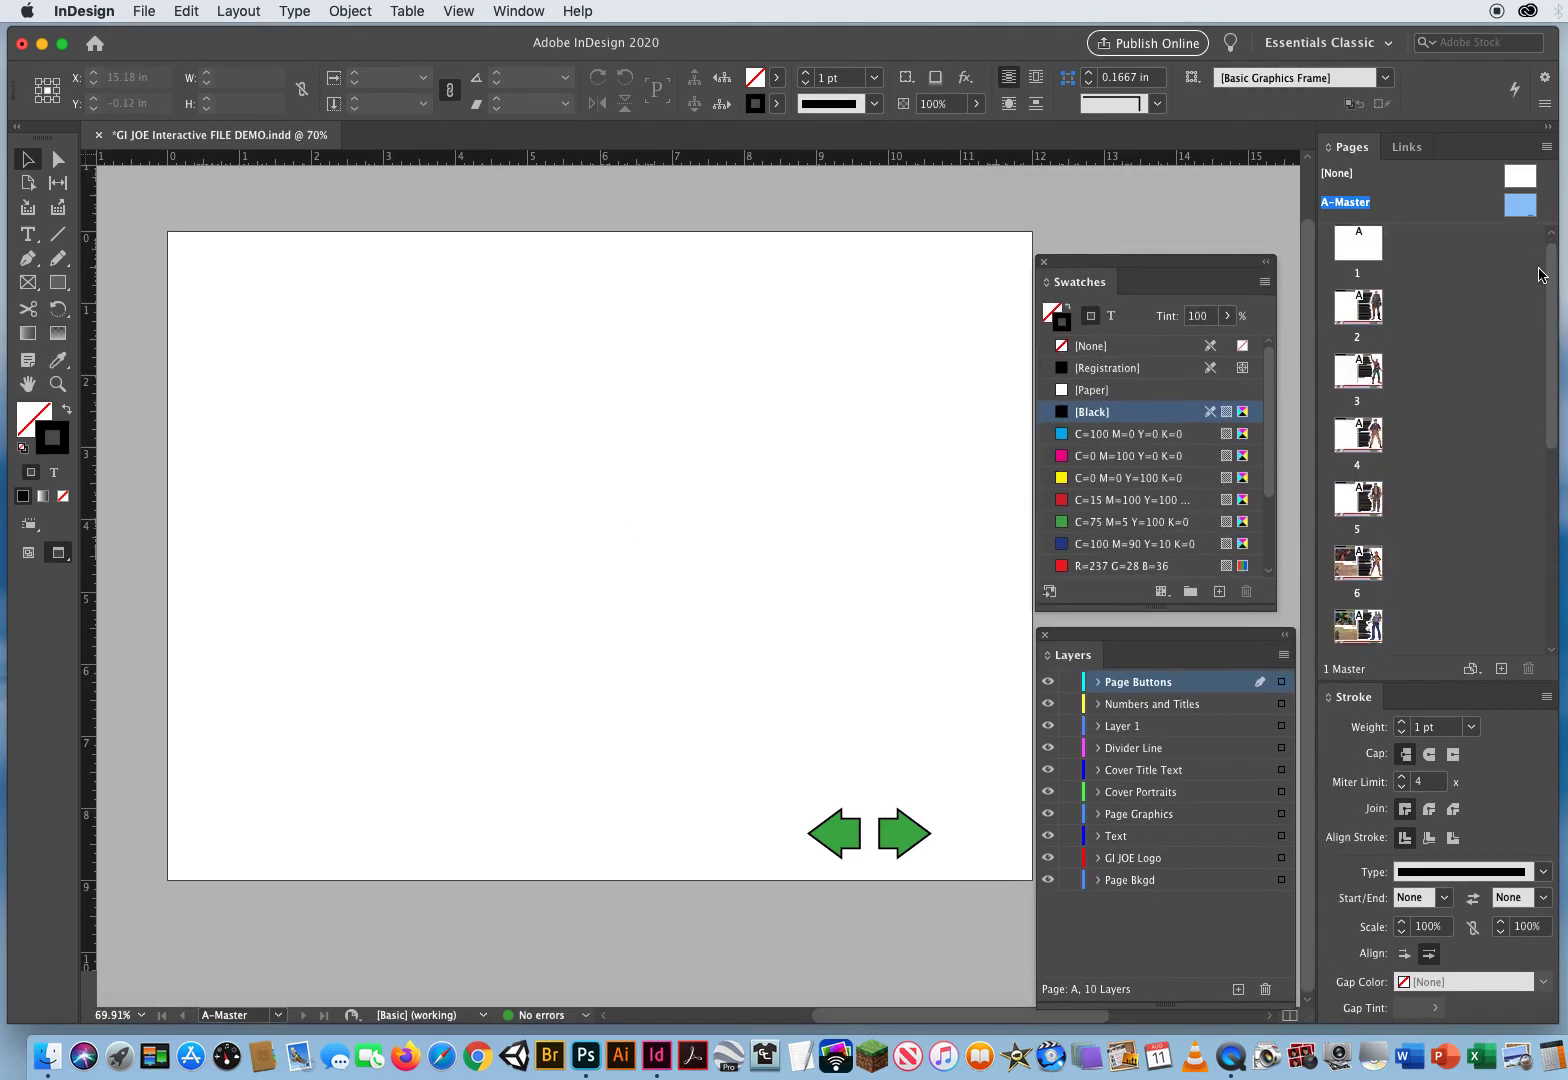
pyautogui.doubleClick(1357, 252)
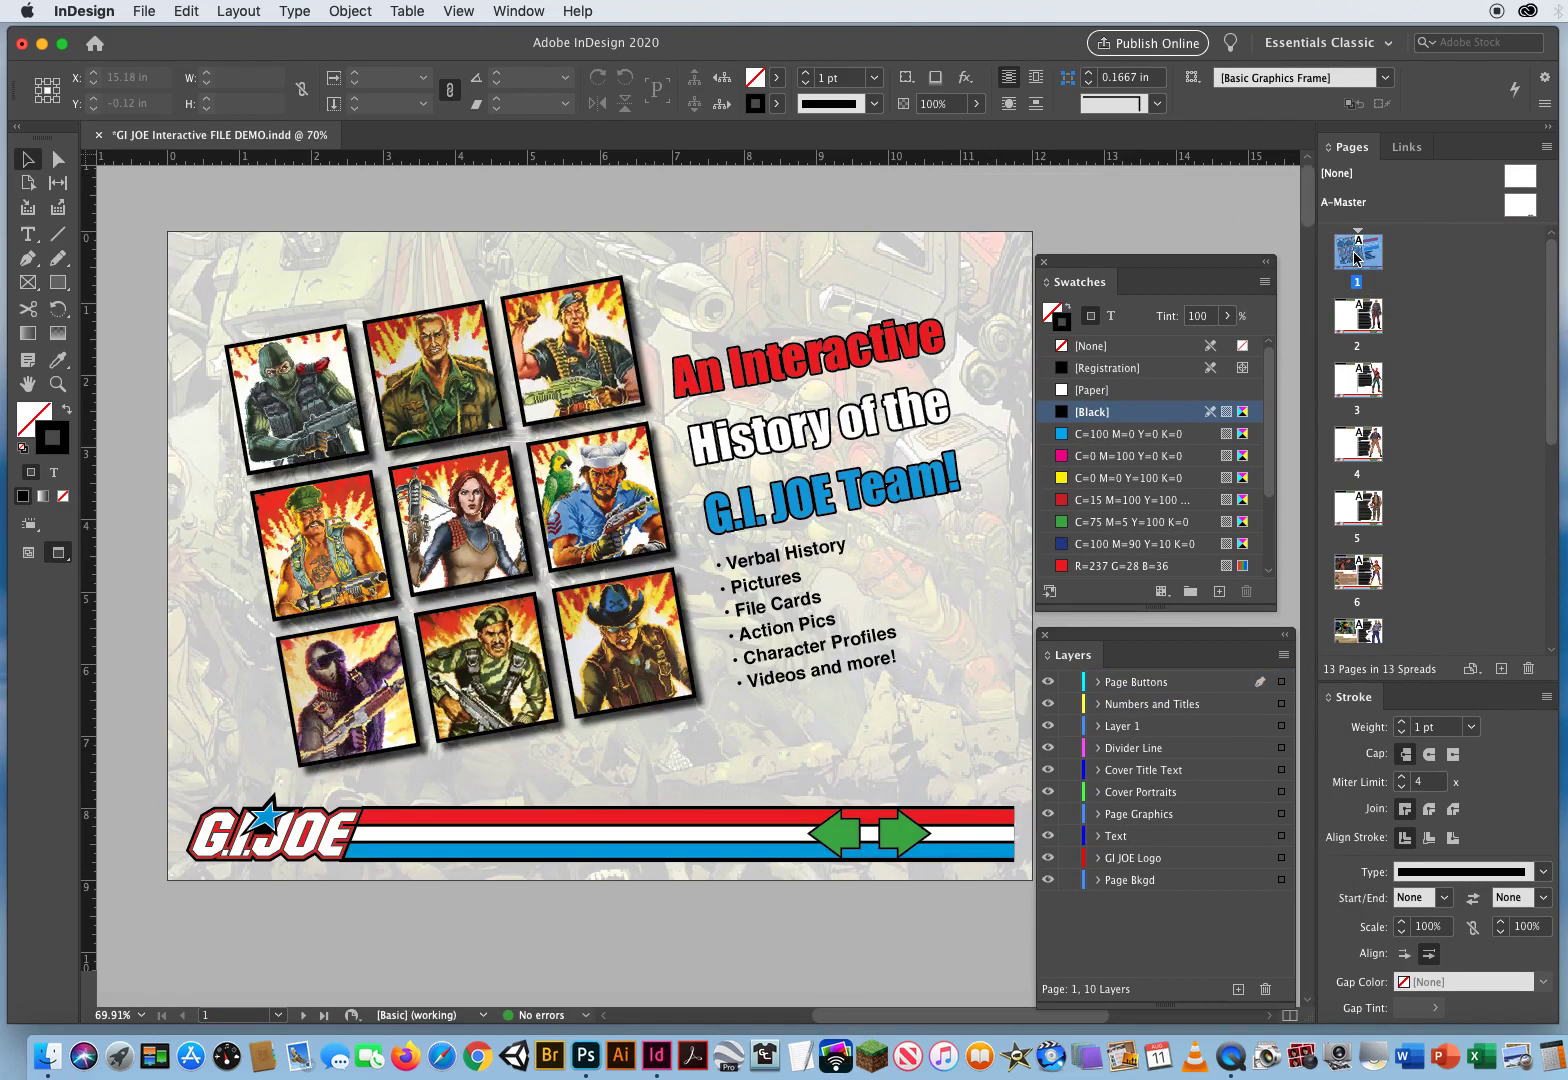
pyautogui.click(831, 829)
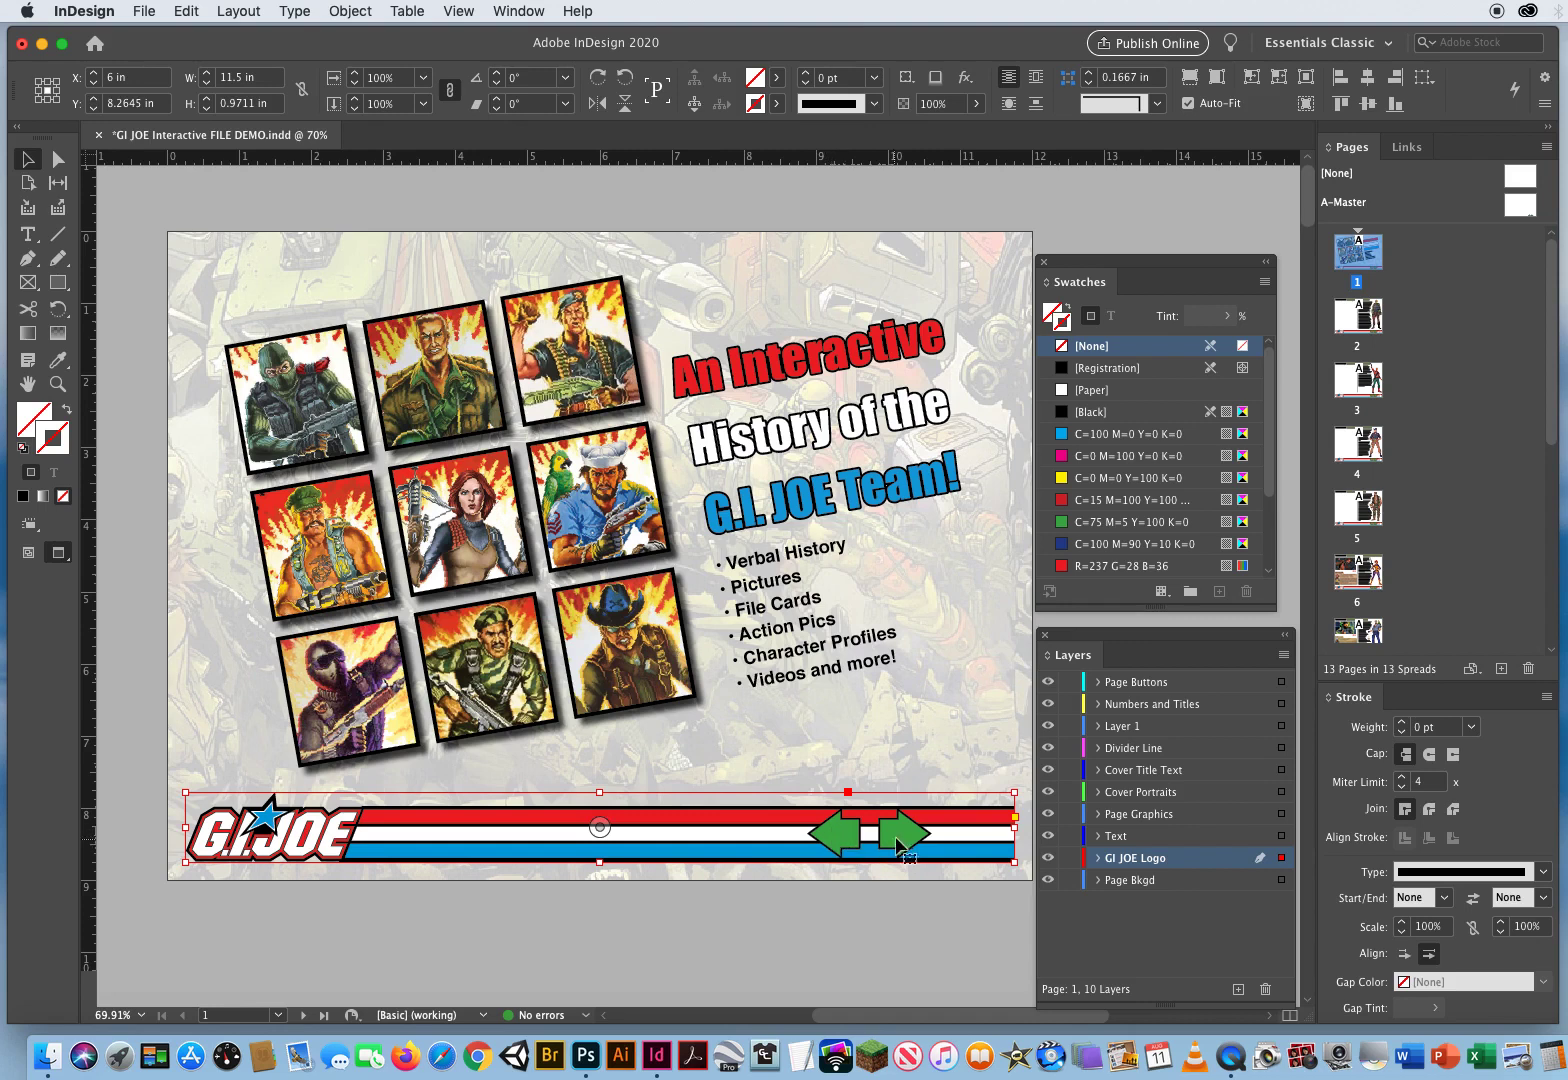
pyautogui.click(673, 924)
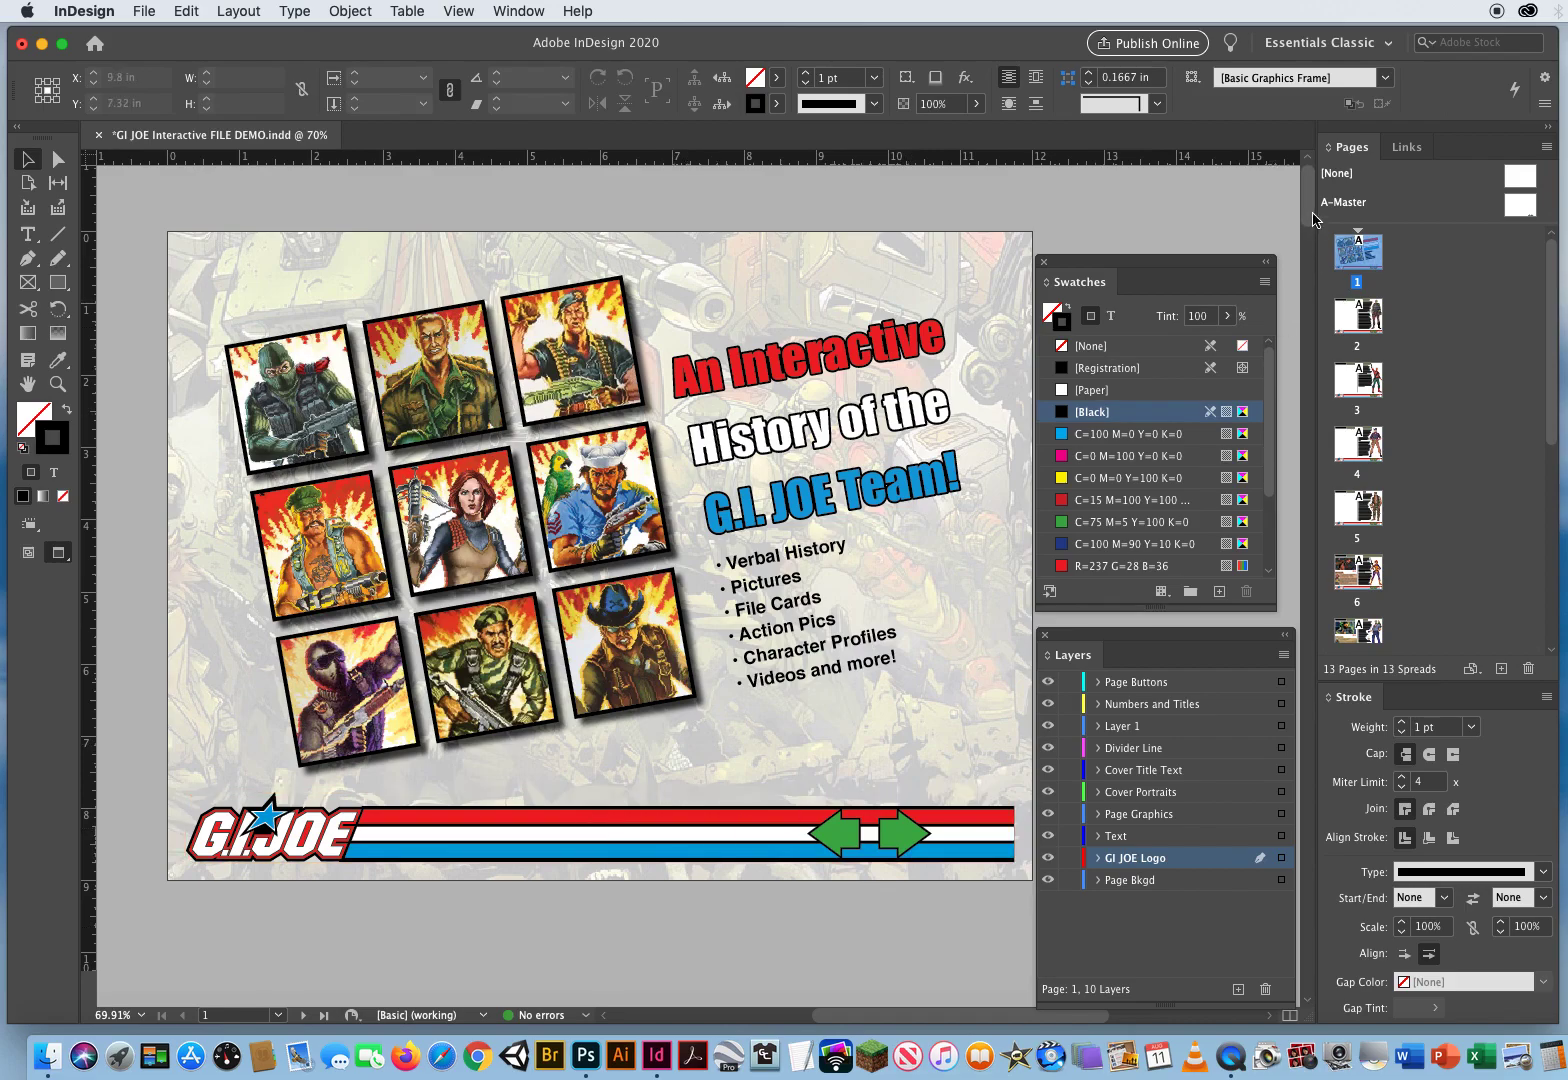
pyautogui.moveTo(1310, 203)
pyautogui.mouseDown()
pyautogui.moveTo(1281, 293)
pyautogui.moveTo(1243, 598)
pyautogui.moveTo(1362, 978)
pyautogui.moveTo(1336, 190)
pyautogui.moveTo(1305, 203)
pyautogui.moveTo(1306, 226)
pyautogui.mouseUp()
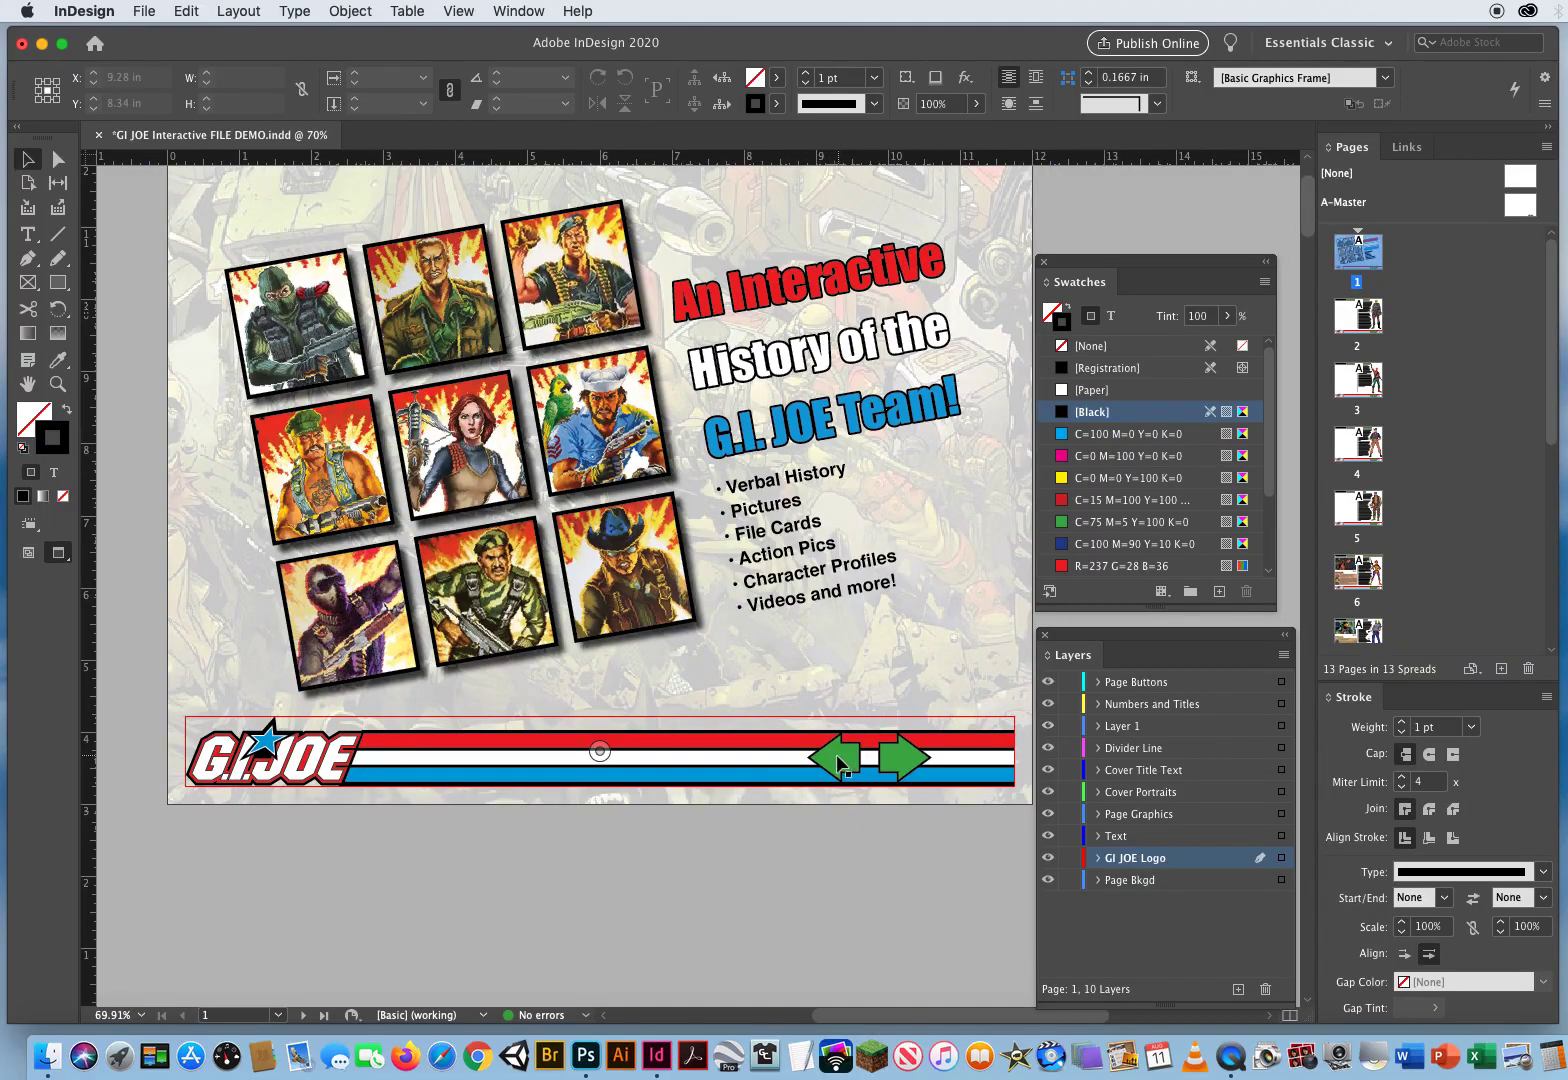
# - Override the master next-page arrow on the last page, G.I. JOE Animation: HOW IT ALL BEGAN!, and delete it from that page
pyautogui.moveTo(1308, 215); pyautogui.dragTo(1375, 790)
pyautogui.scroll(-15, 700, 600)
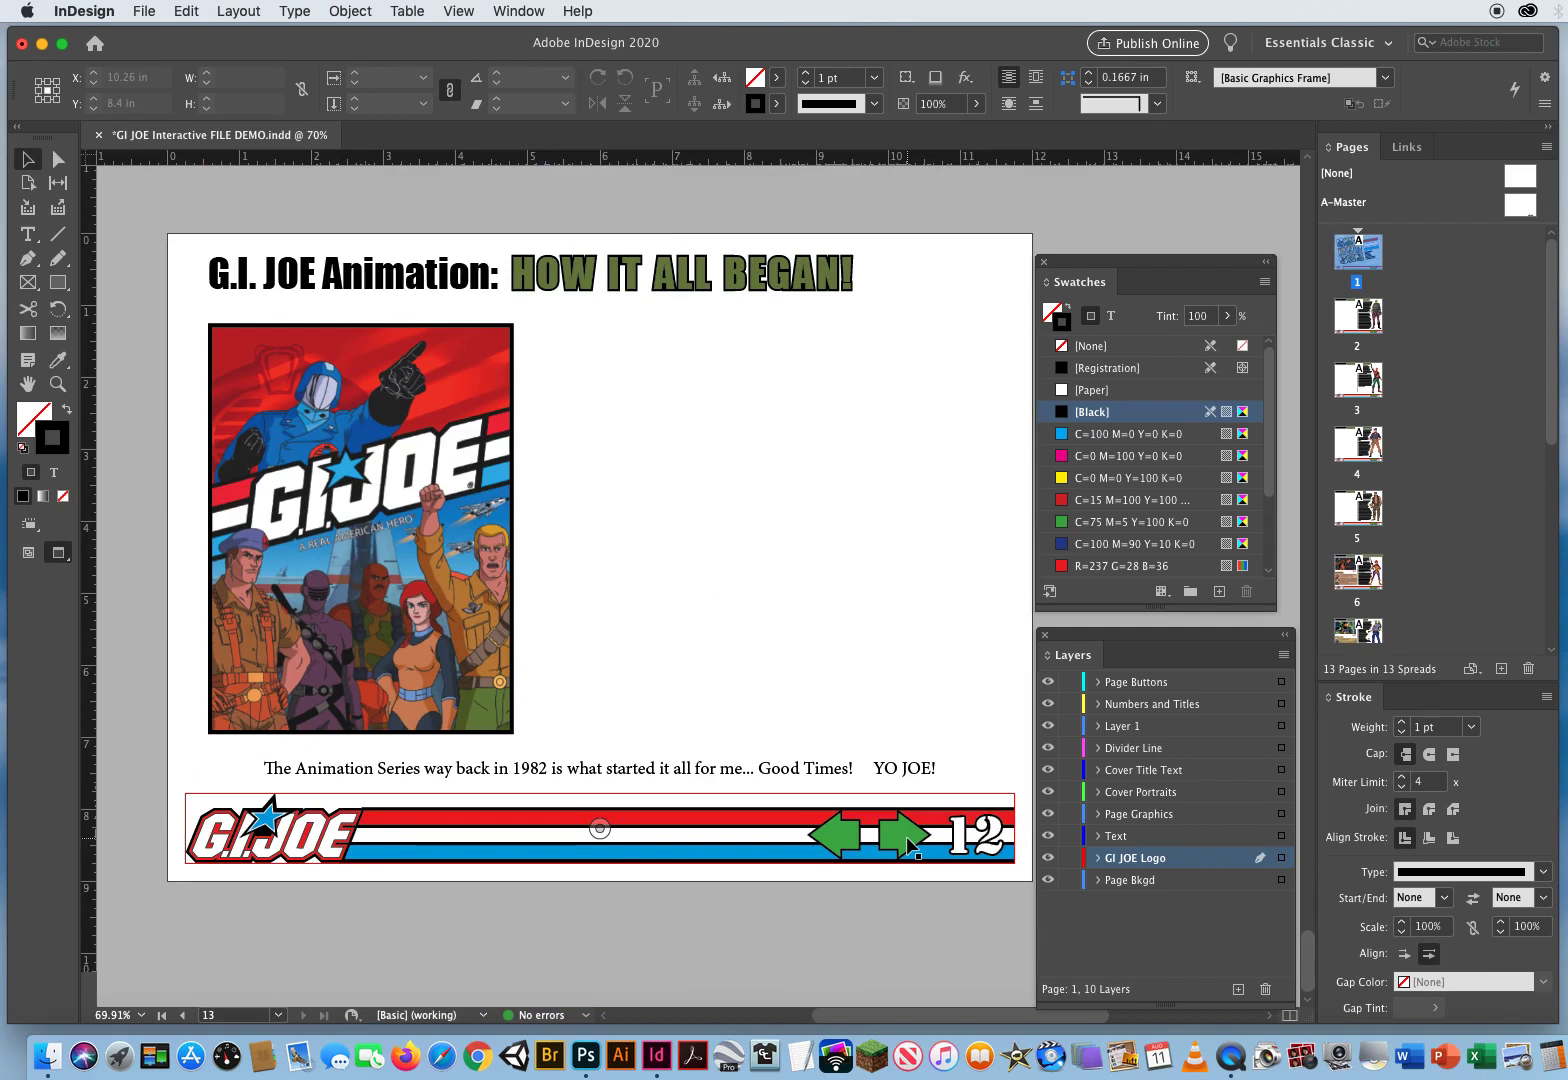
pyautogui.click(903, 930)
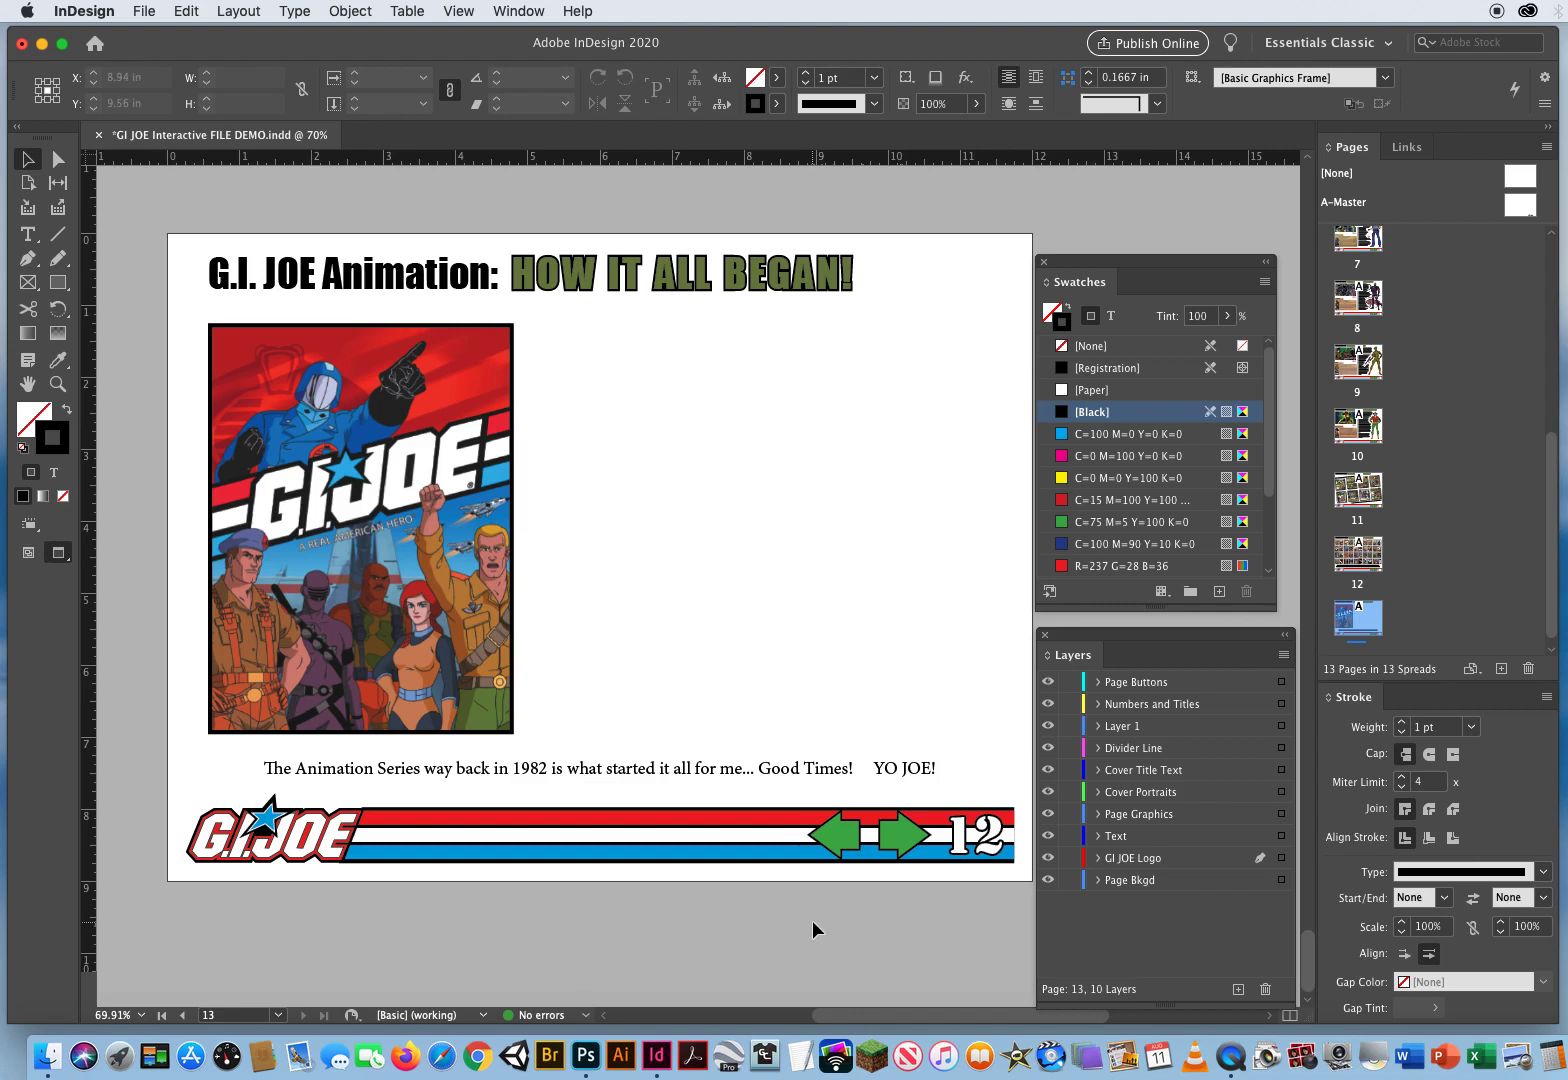
pyautogui.click(903, 848)
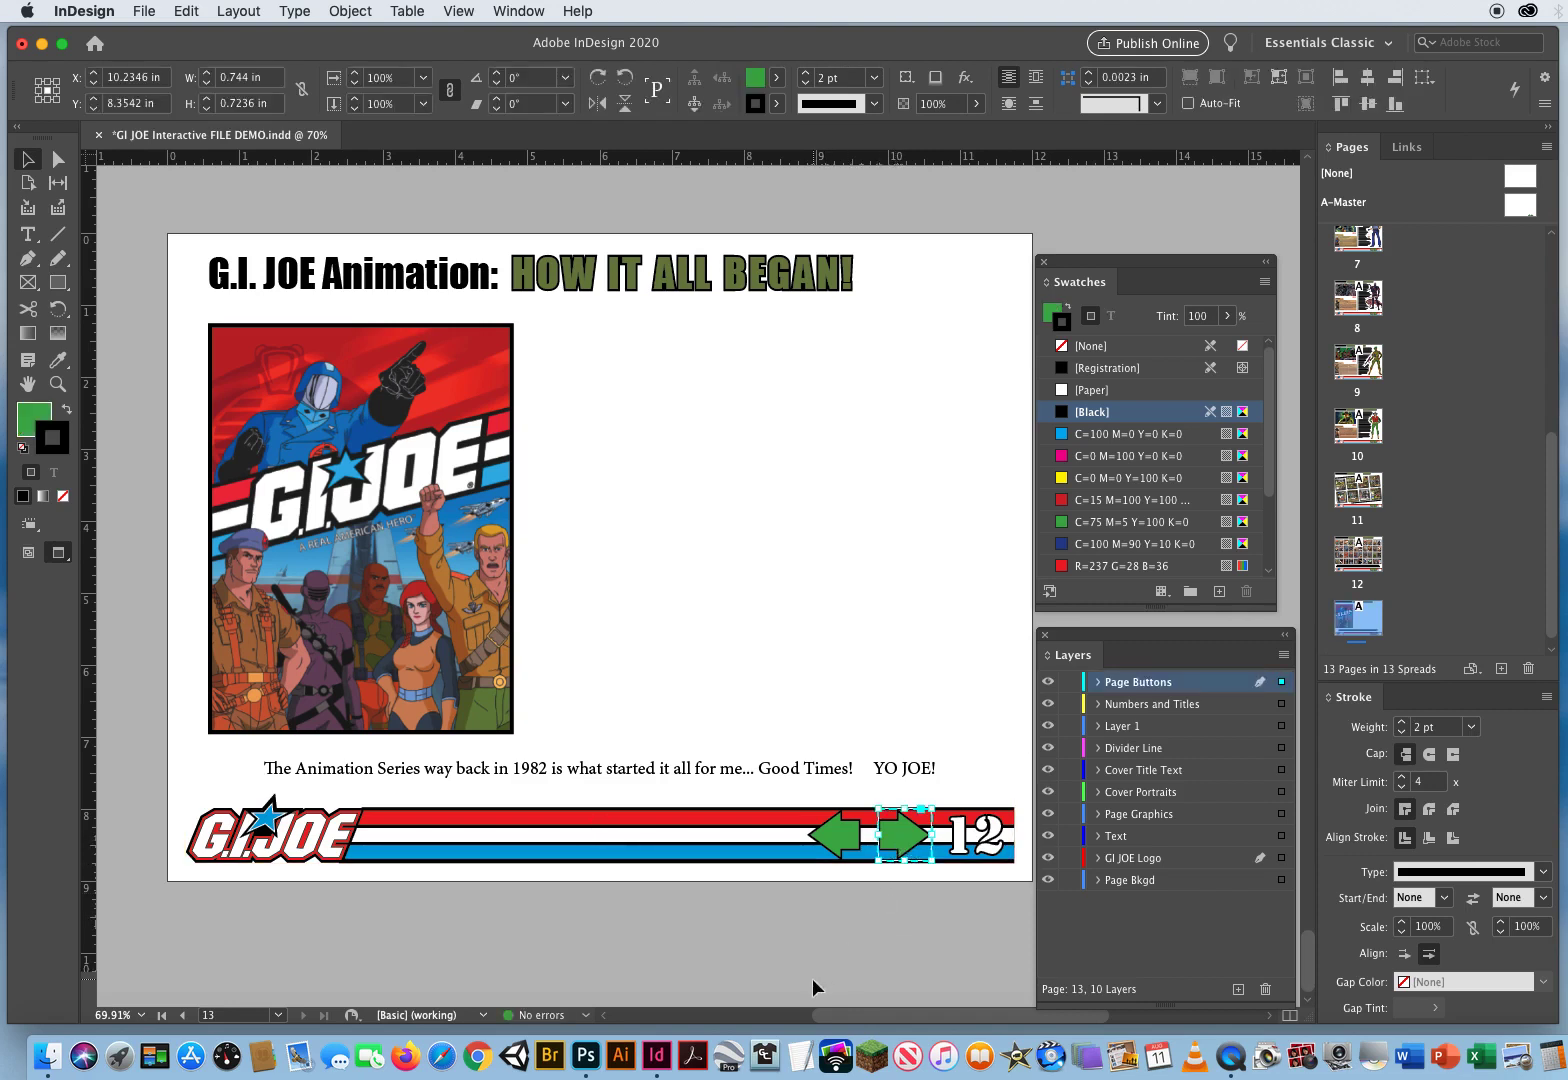
pyautogui.press('Delete')
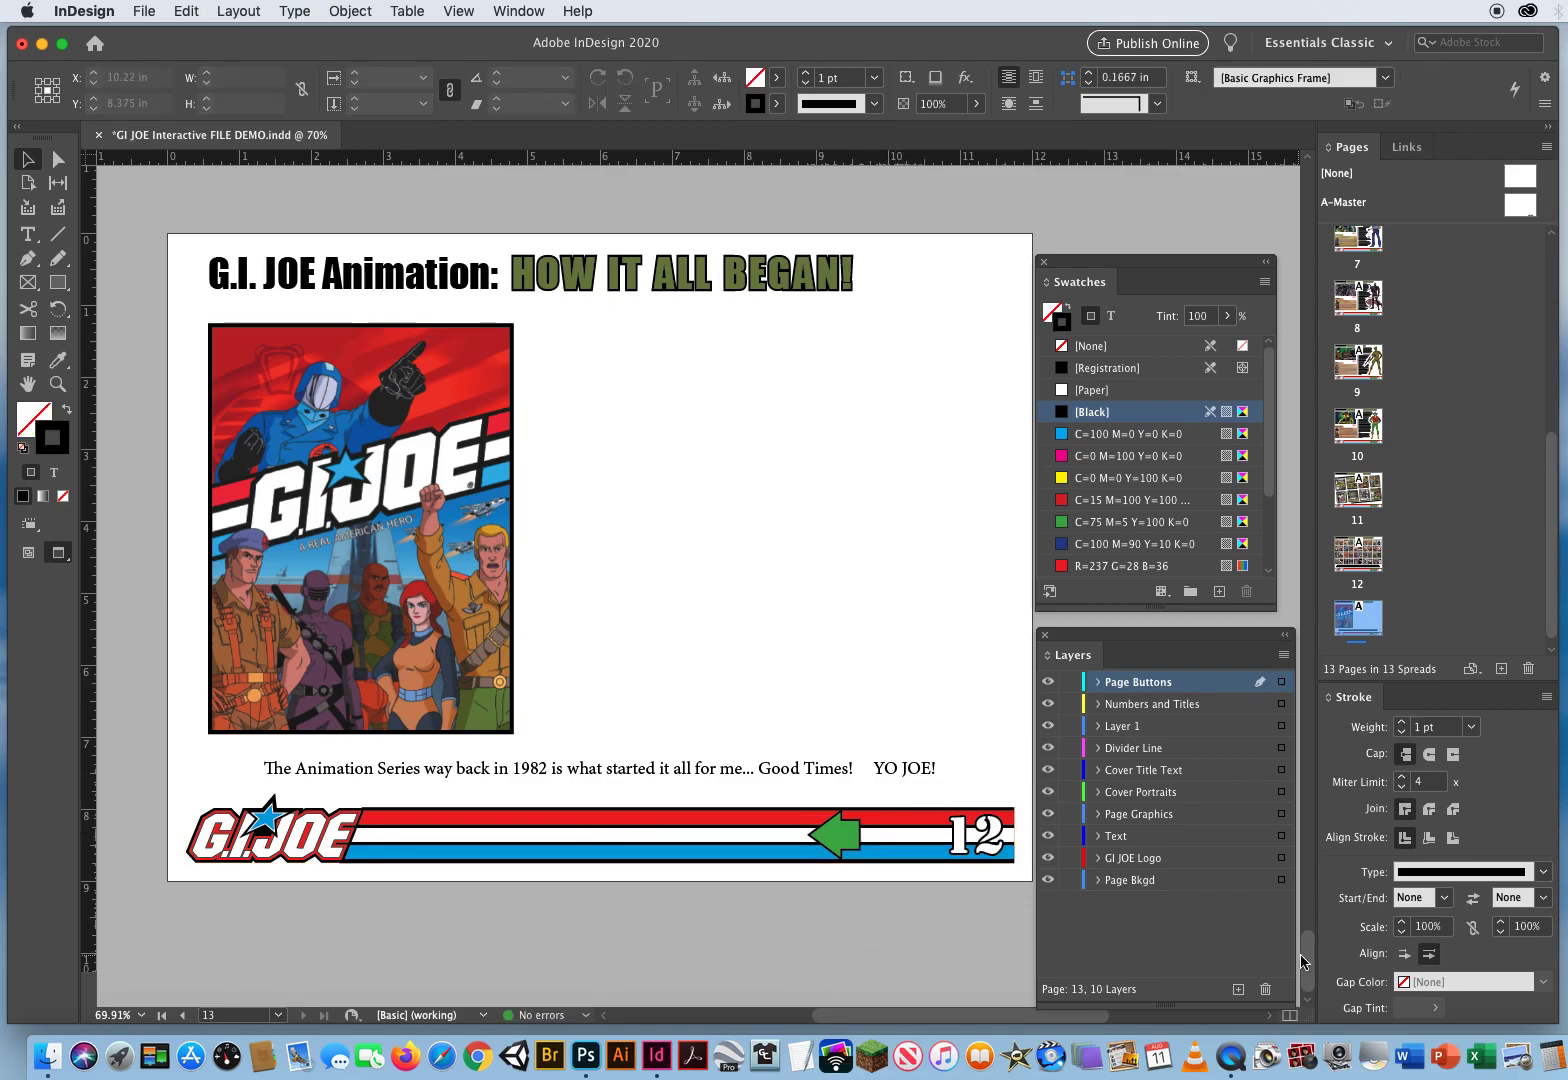
# - Override the master previous-page arrow on page 1, delete it from the cover, and leave nothing selected
pyautogui.moveTo(1303, 962); pyautogui.dragTo(1300, 175)
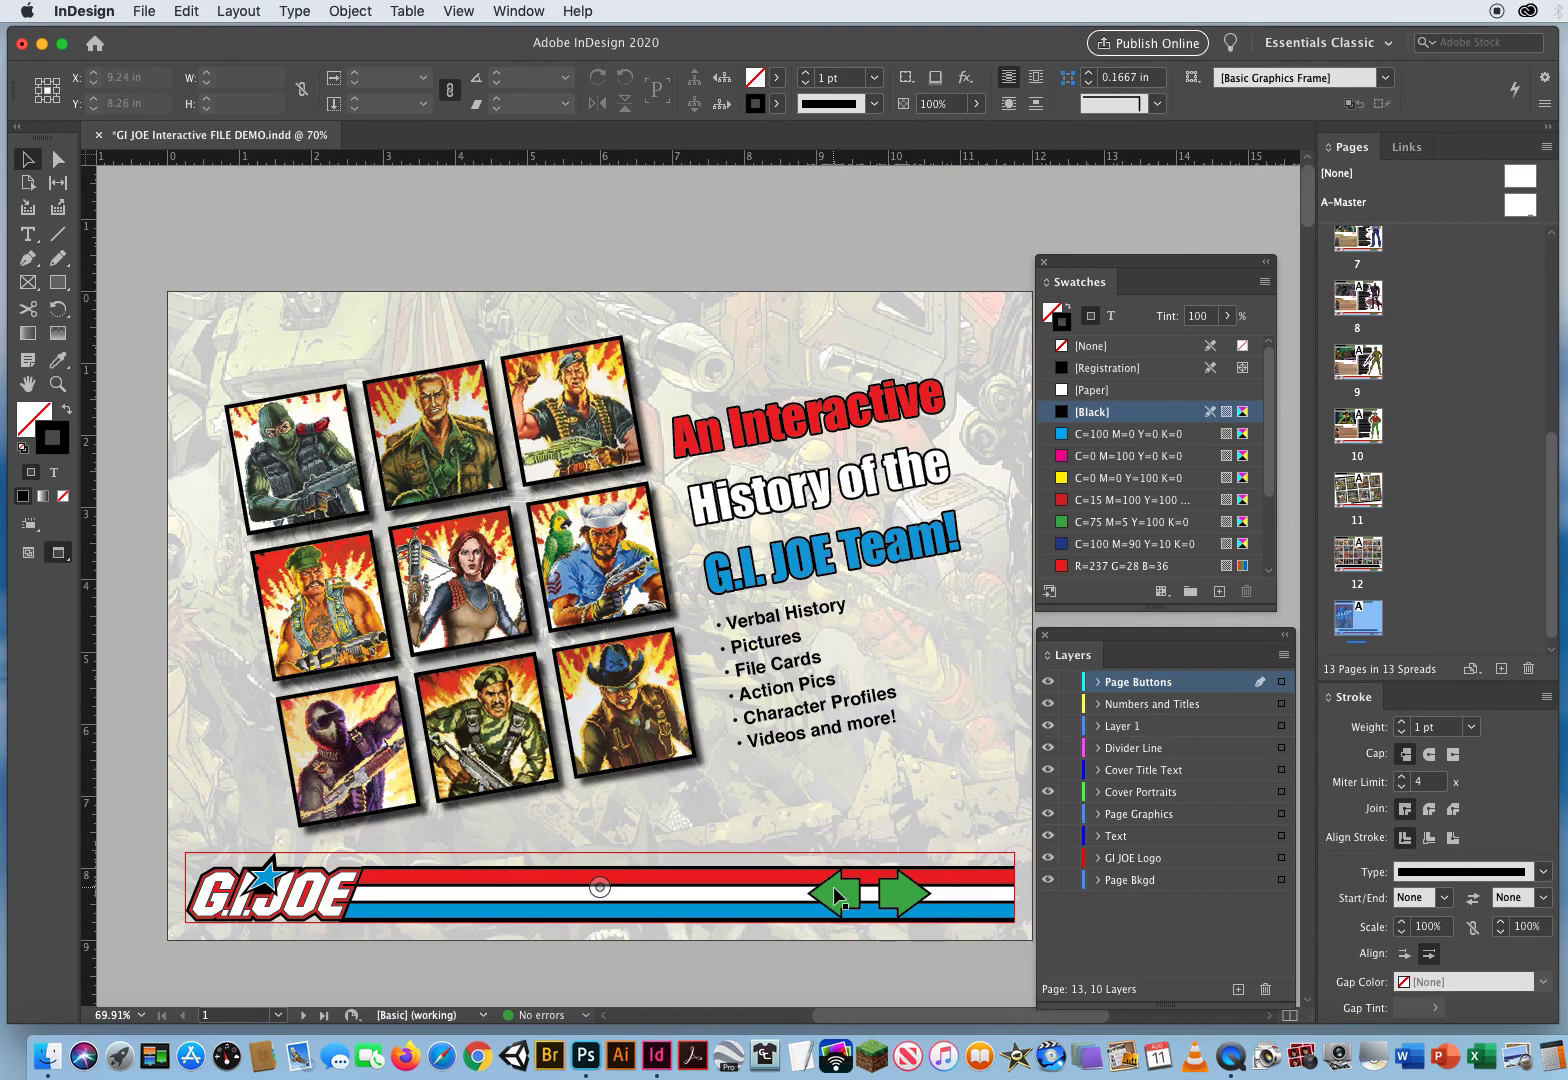
pyautogui.click(836, 890)
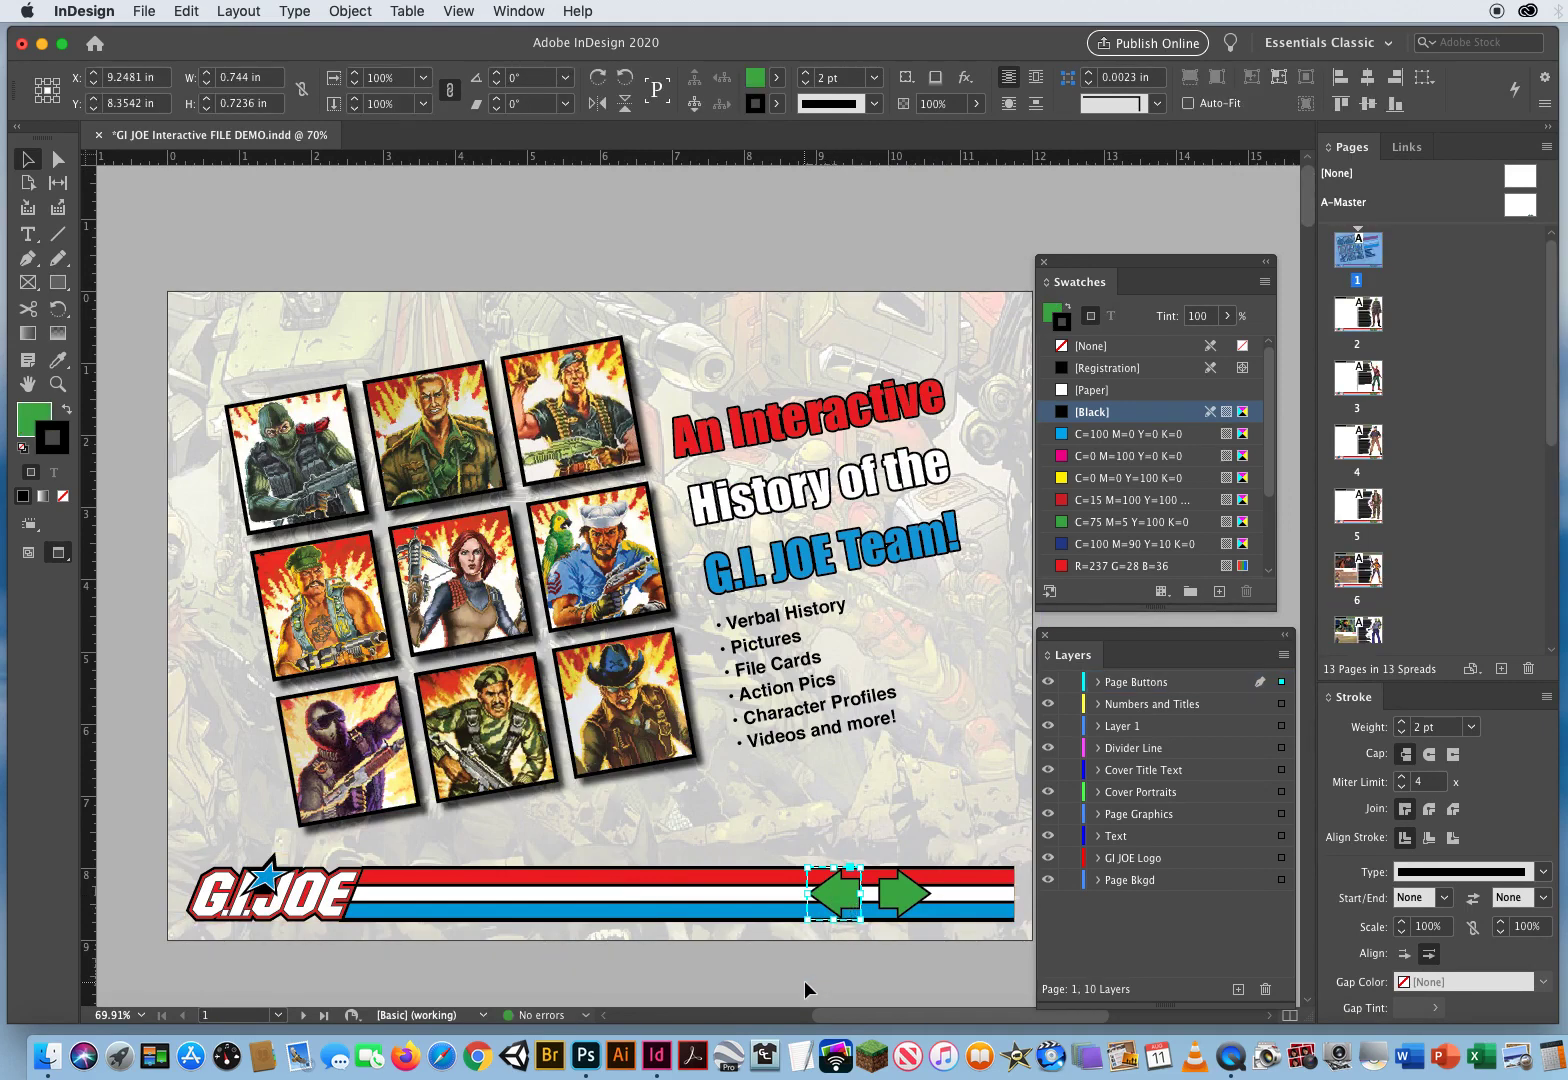
pyautogui.press('Delete')
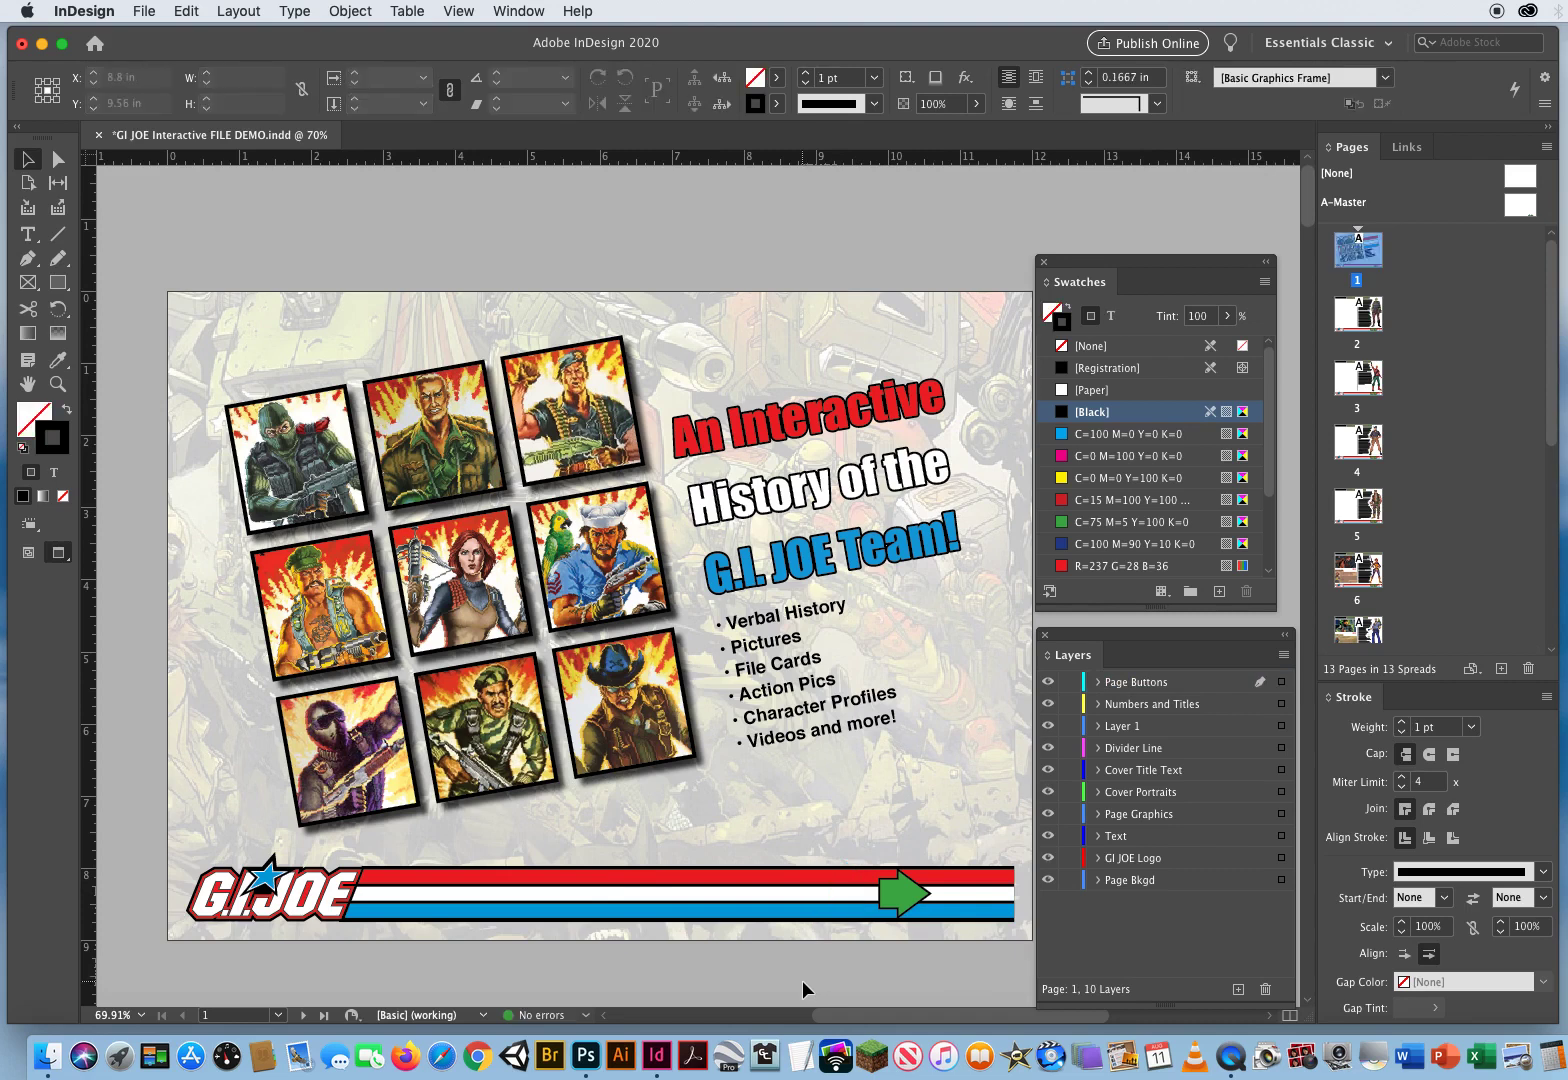
pyautogui.click(948, 877)
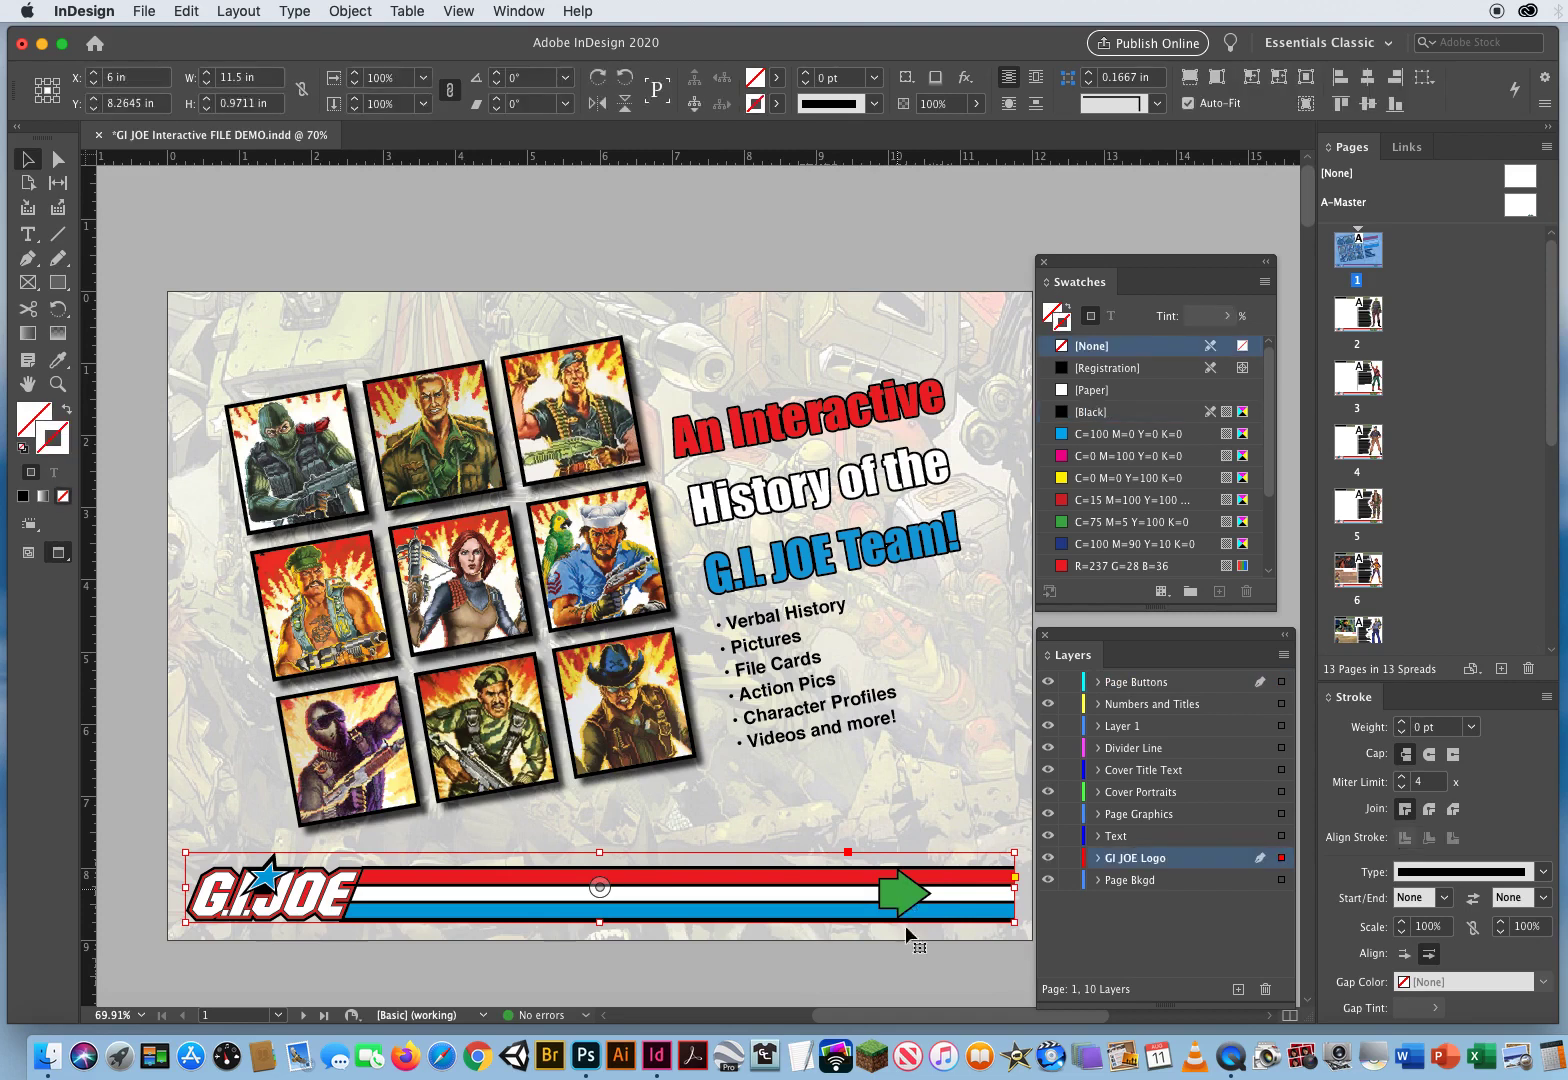
pyautogui.click(894, 963)
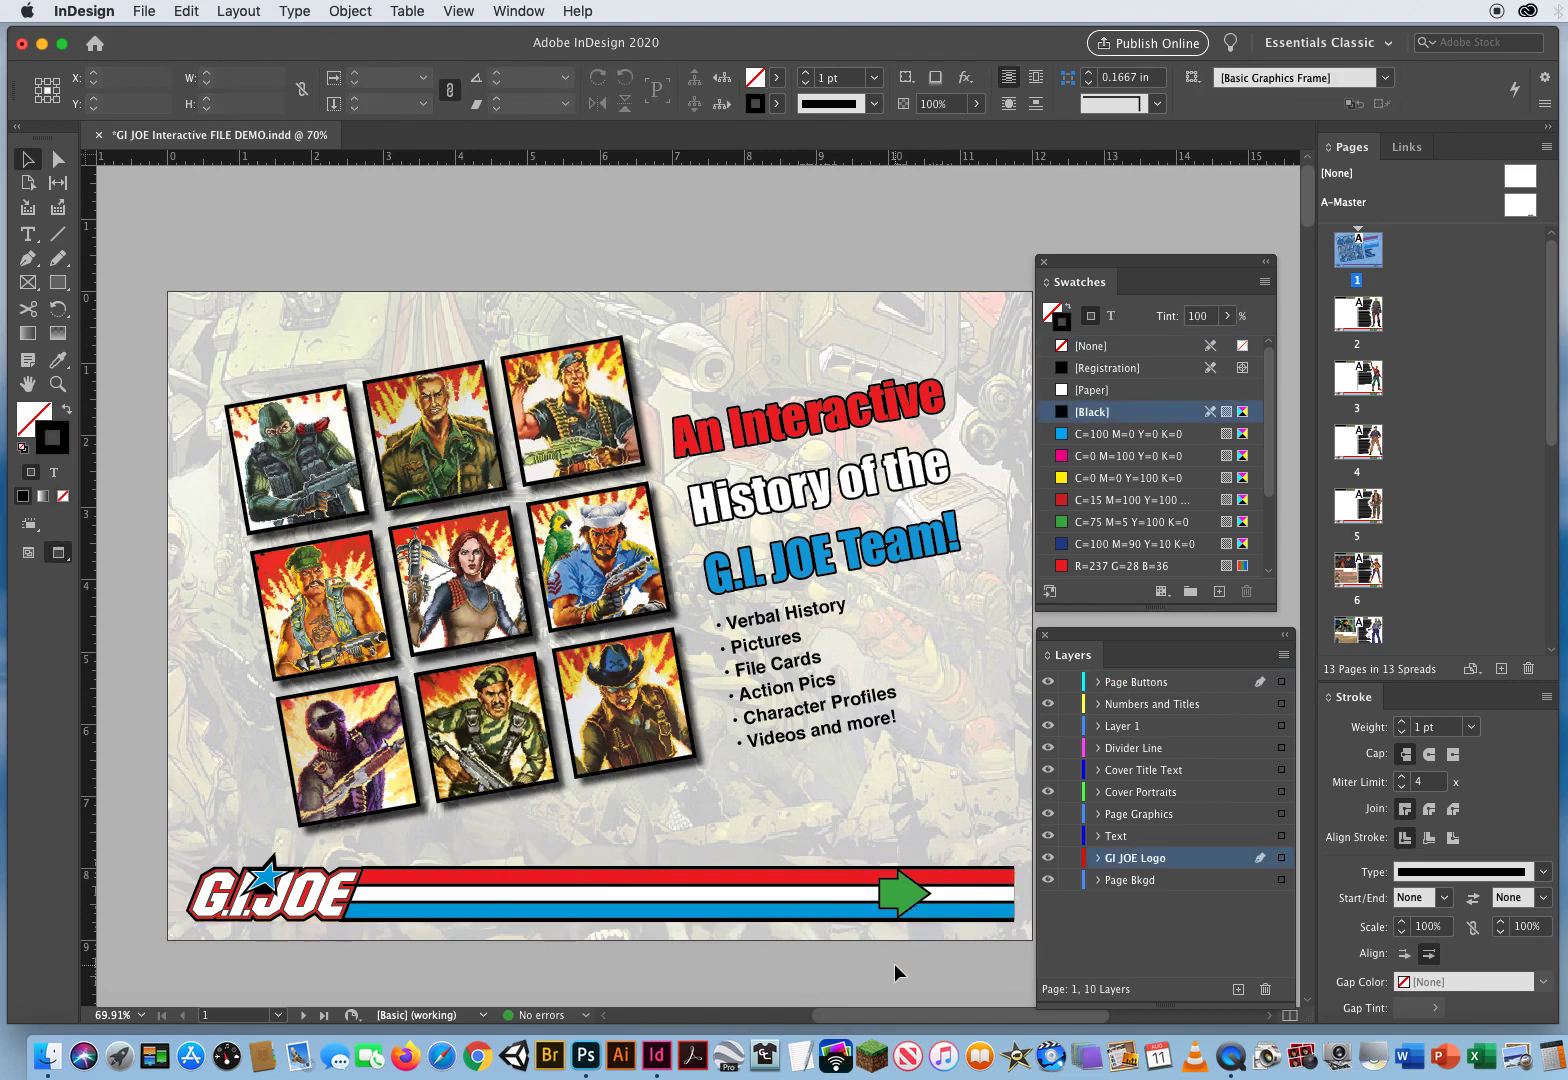
# - Shift the view of page 1 and move the layer list and colour swatches clear of the page
pyautogui.moveTo(806, 764); pyautogui.dragTo(761, 670)
pyautogui.moveTo(1073, 636); pyautogui.dragTo(1135, 636)
pyautogui.moveTo(1074, 262); pyautogui.dragTo(1098, 259)
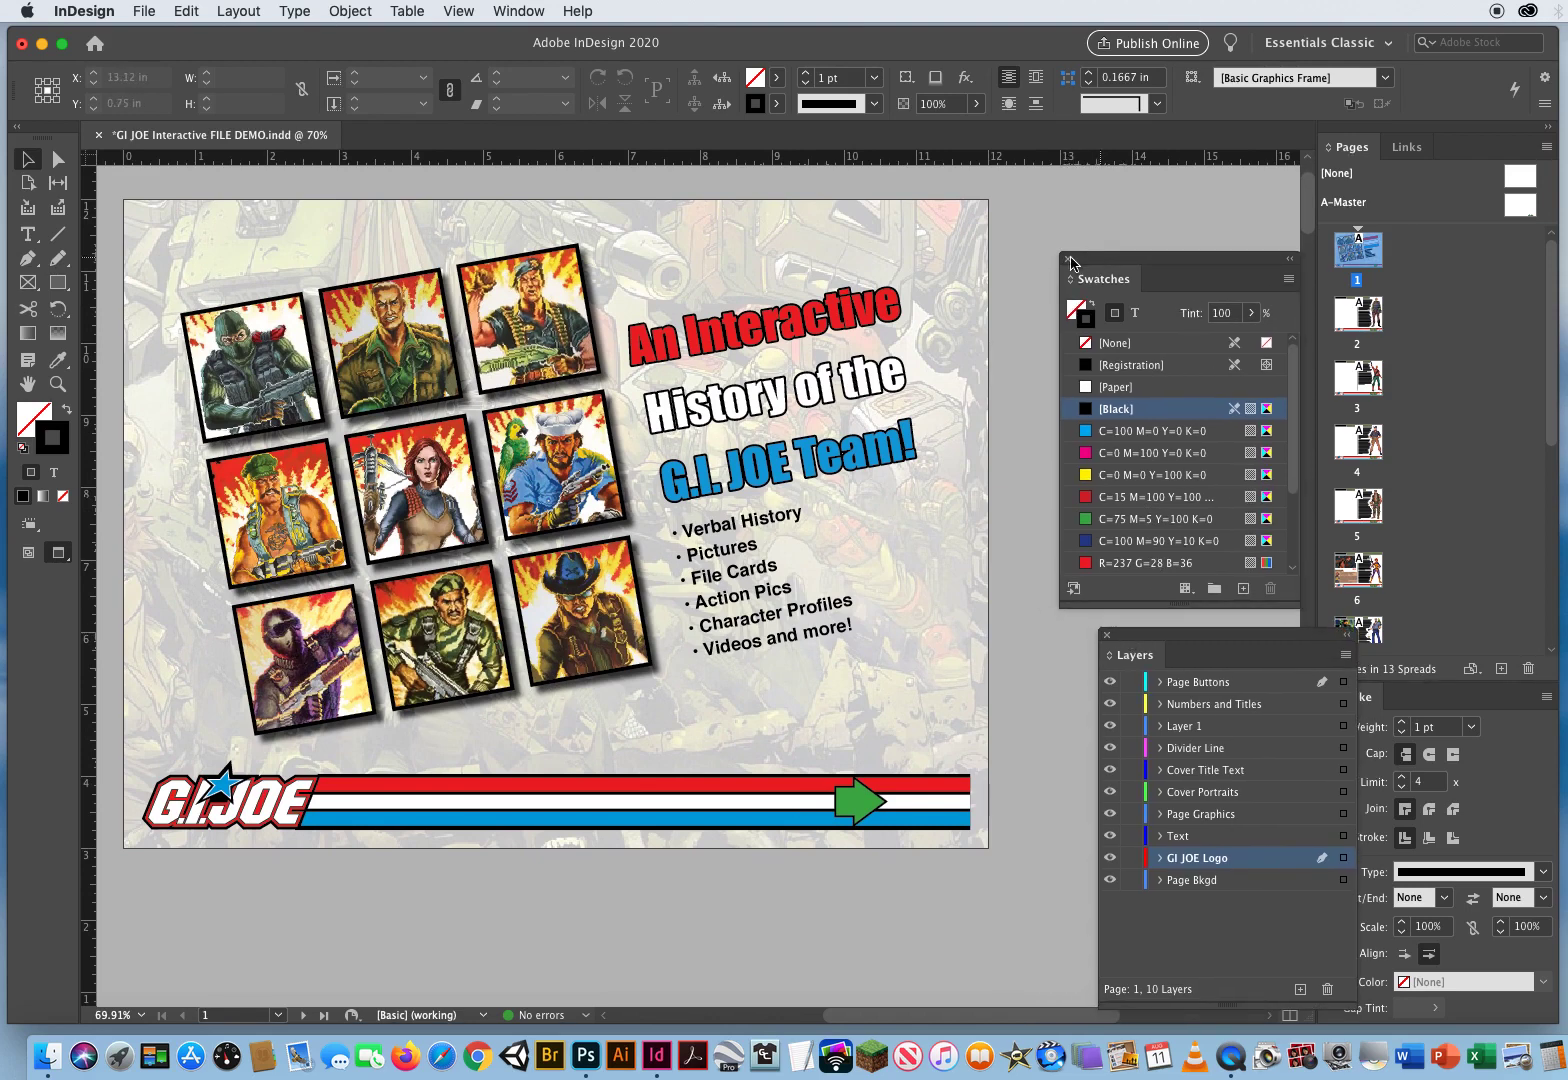
pyautogui.click(516, 11)
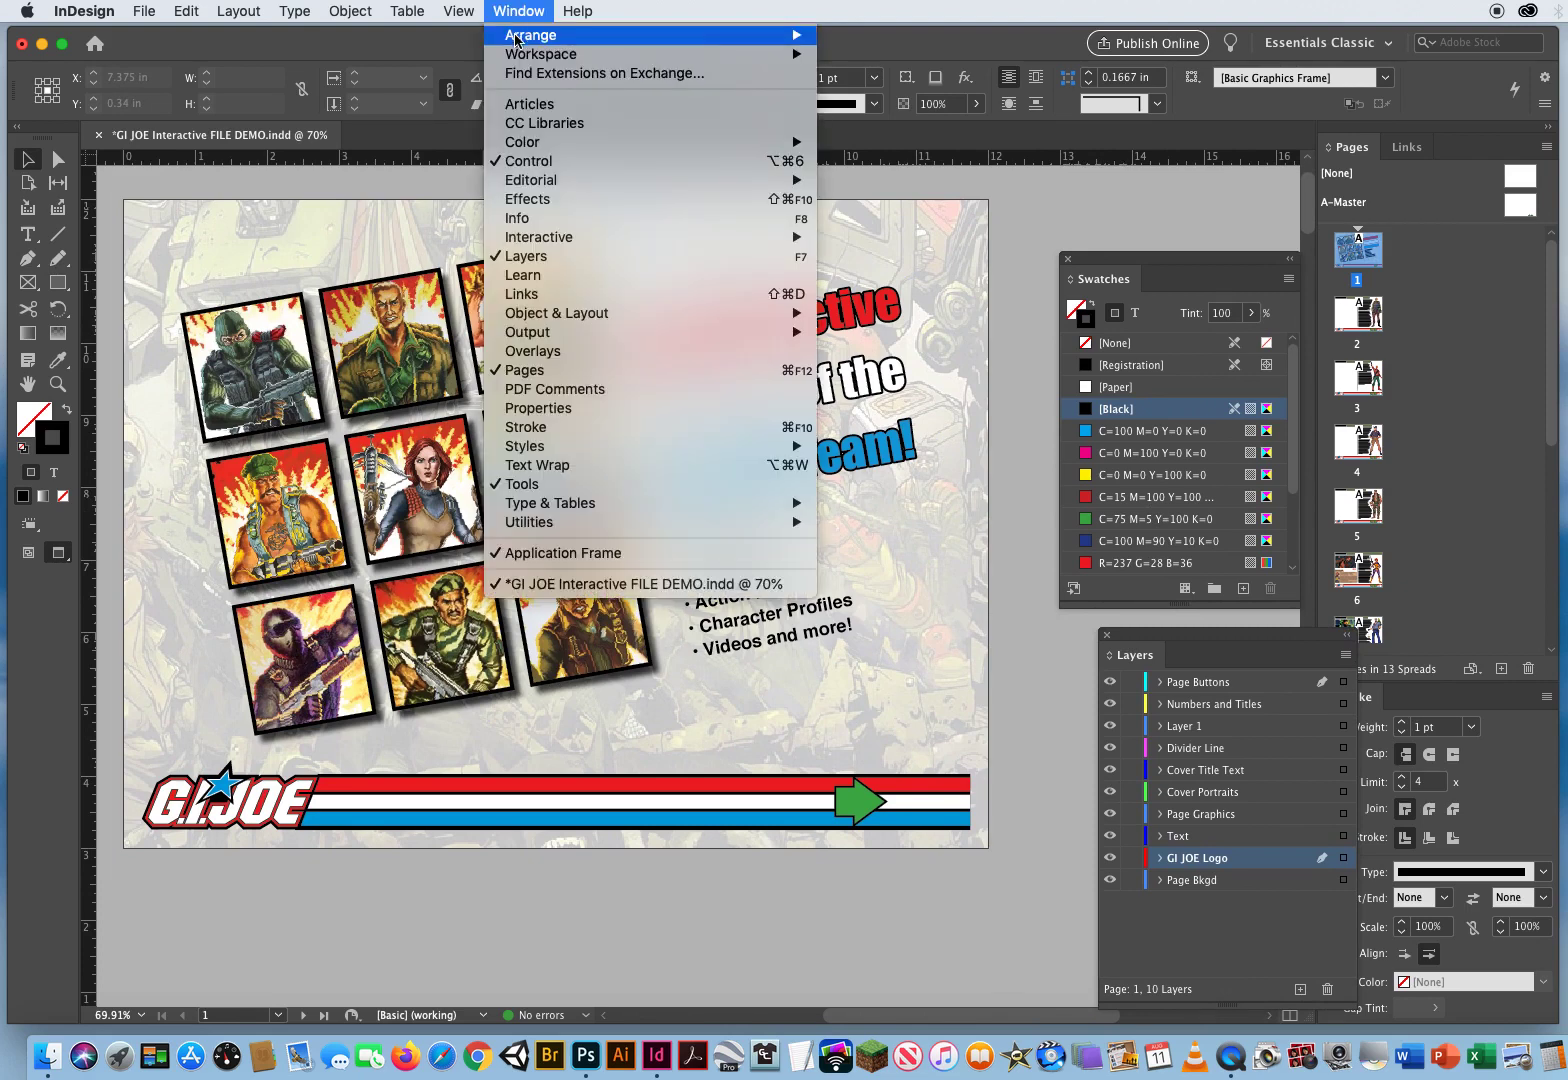
pyautogui.moveTo(527, 242)
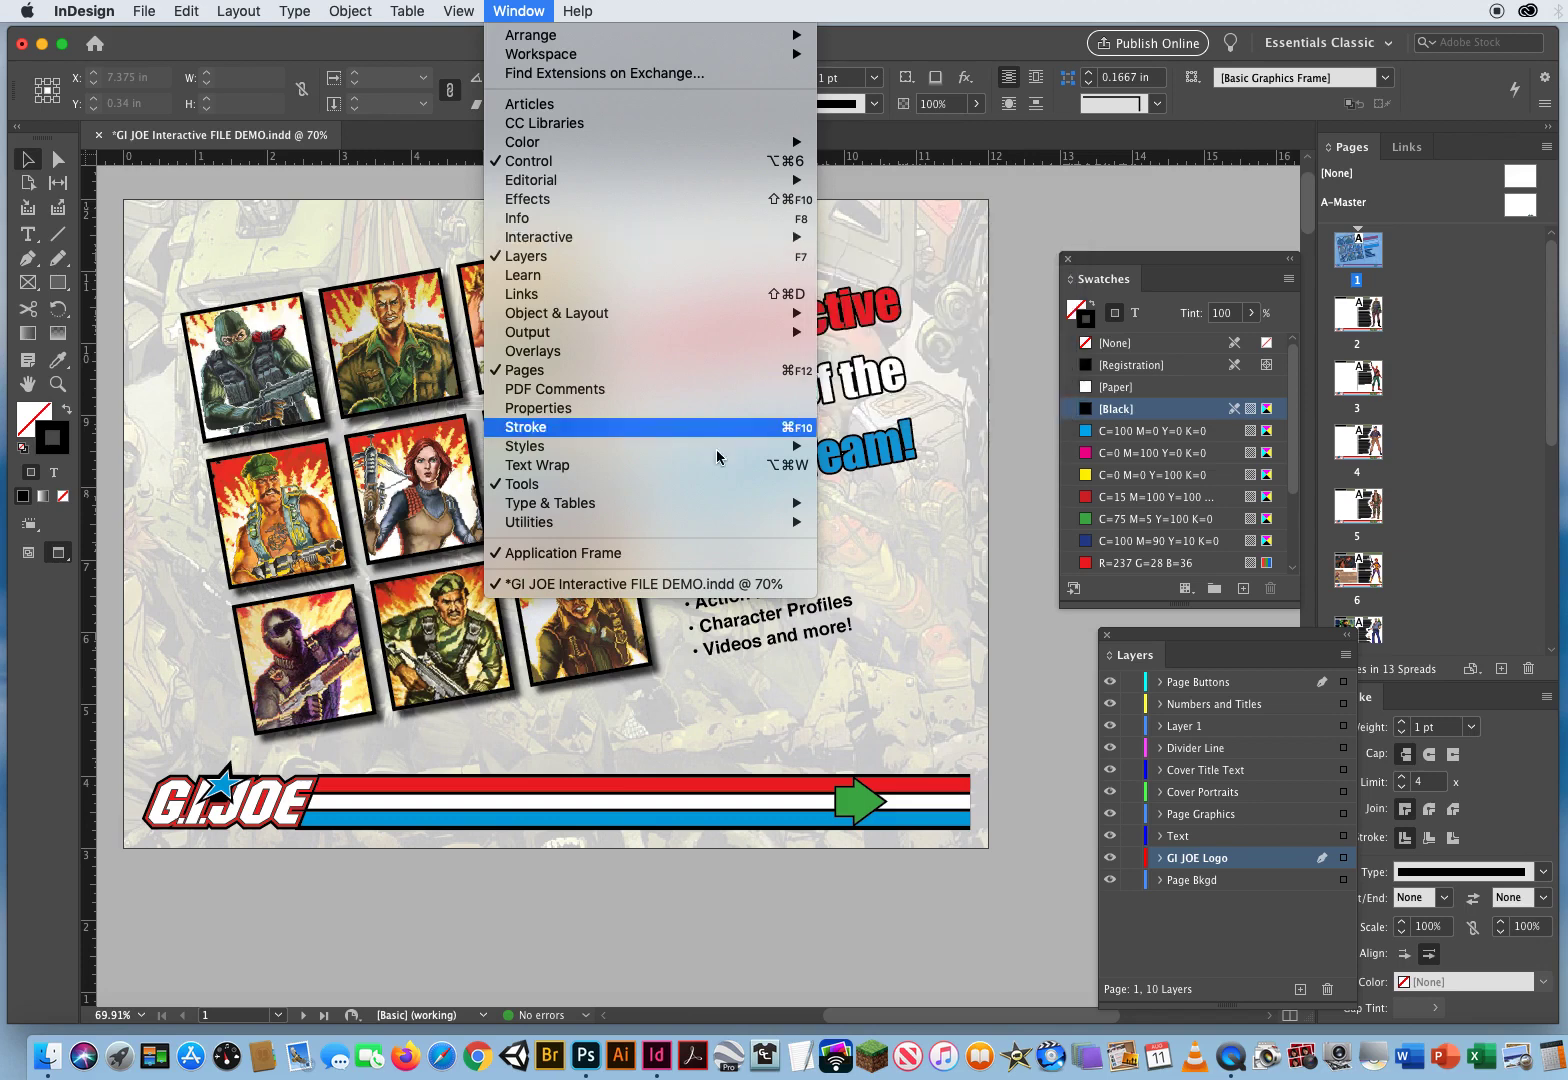
pyautogui.moveTo(639, 505)
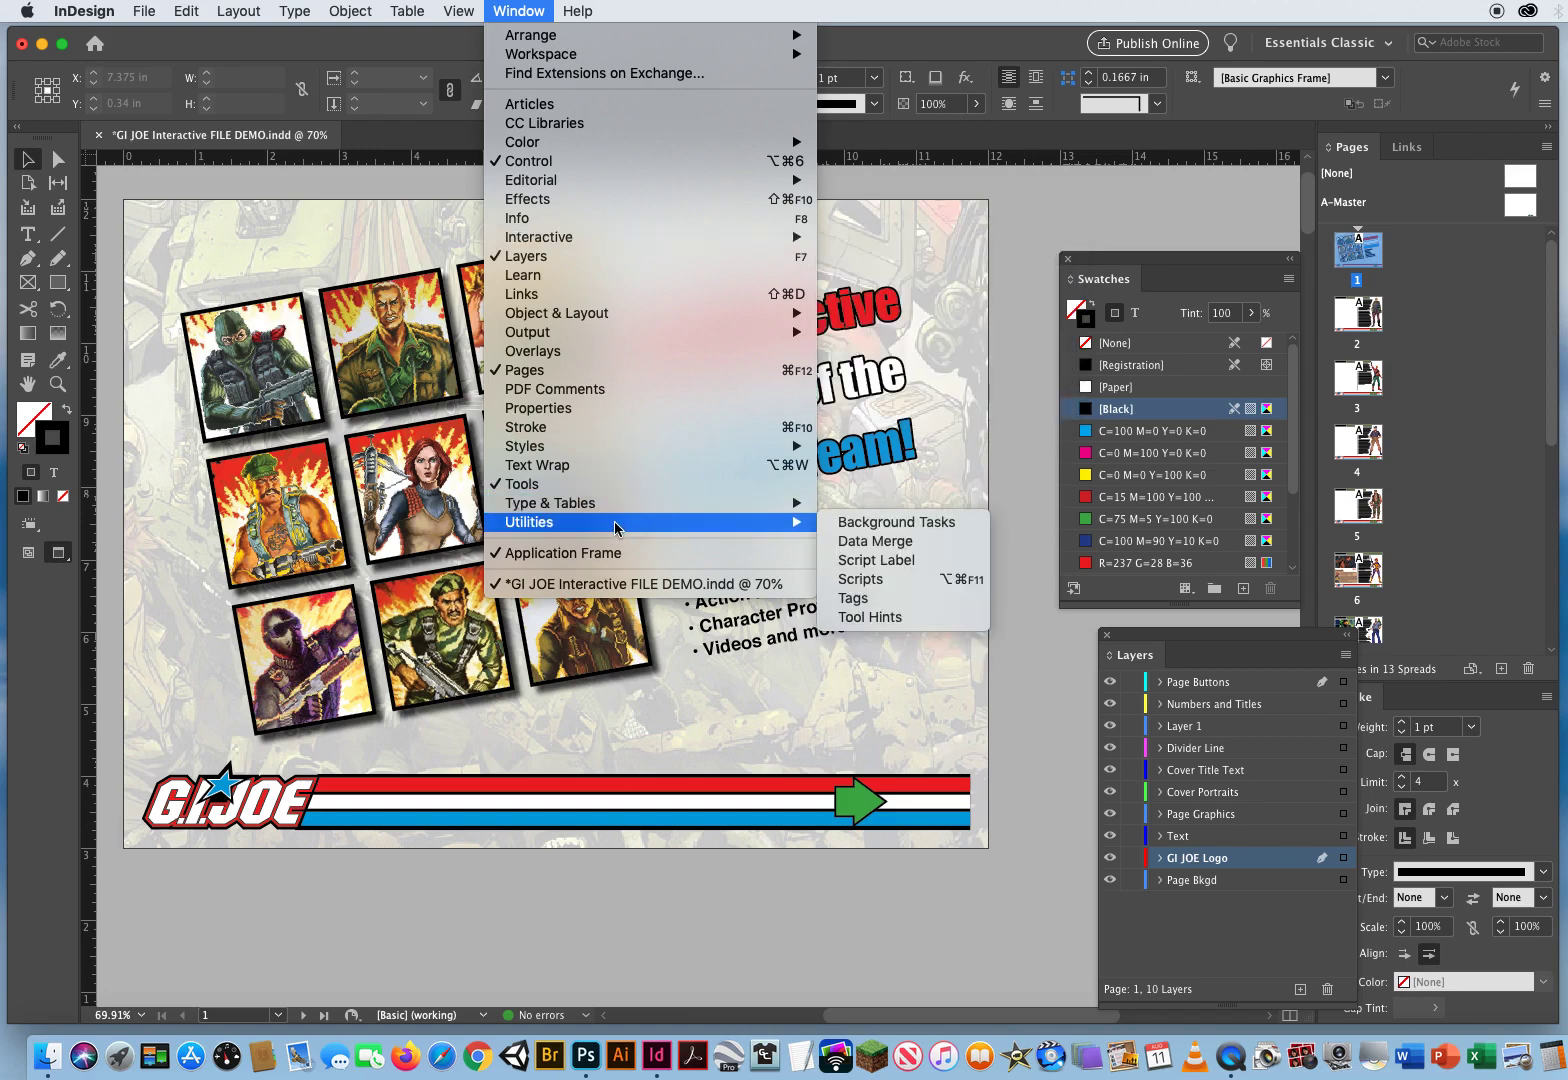
pyautogui.moveTo(570, 508)
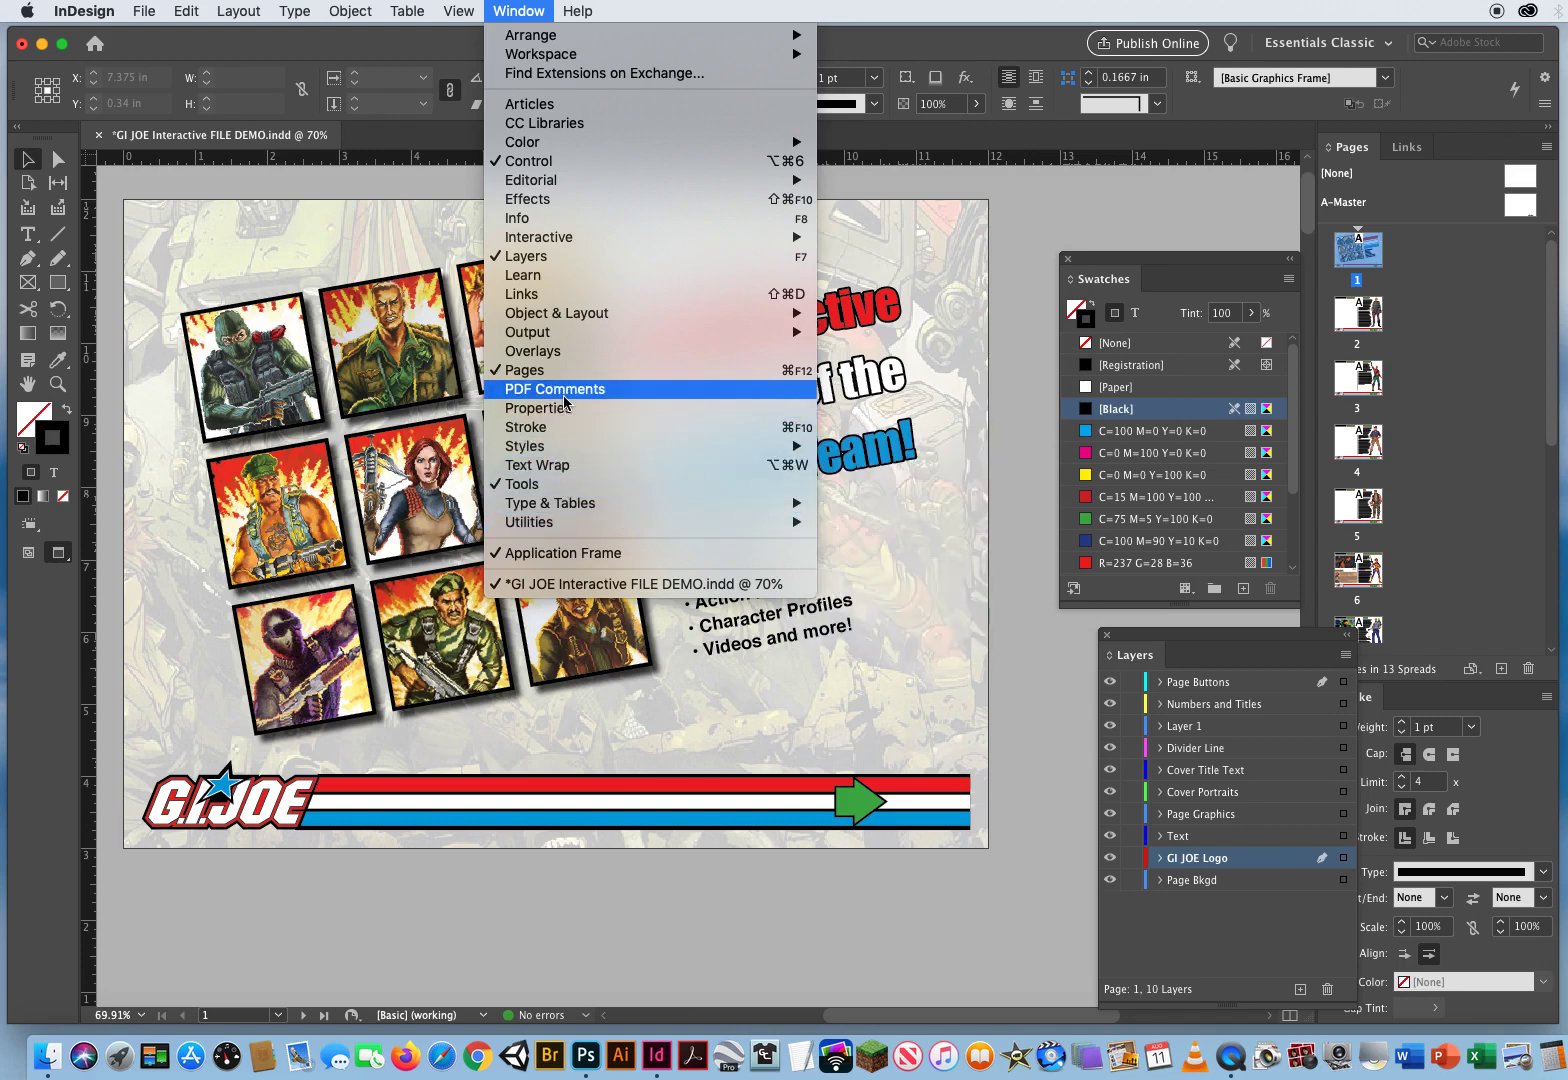
pyautogui.moveTo(548, 322)
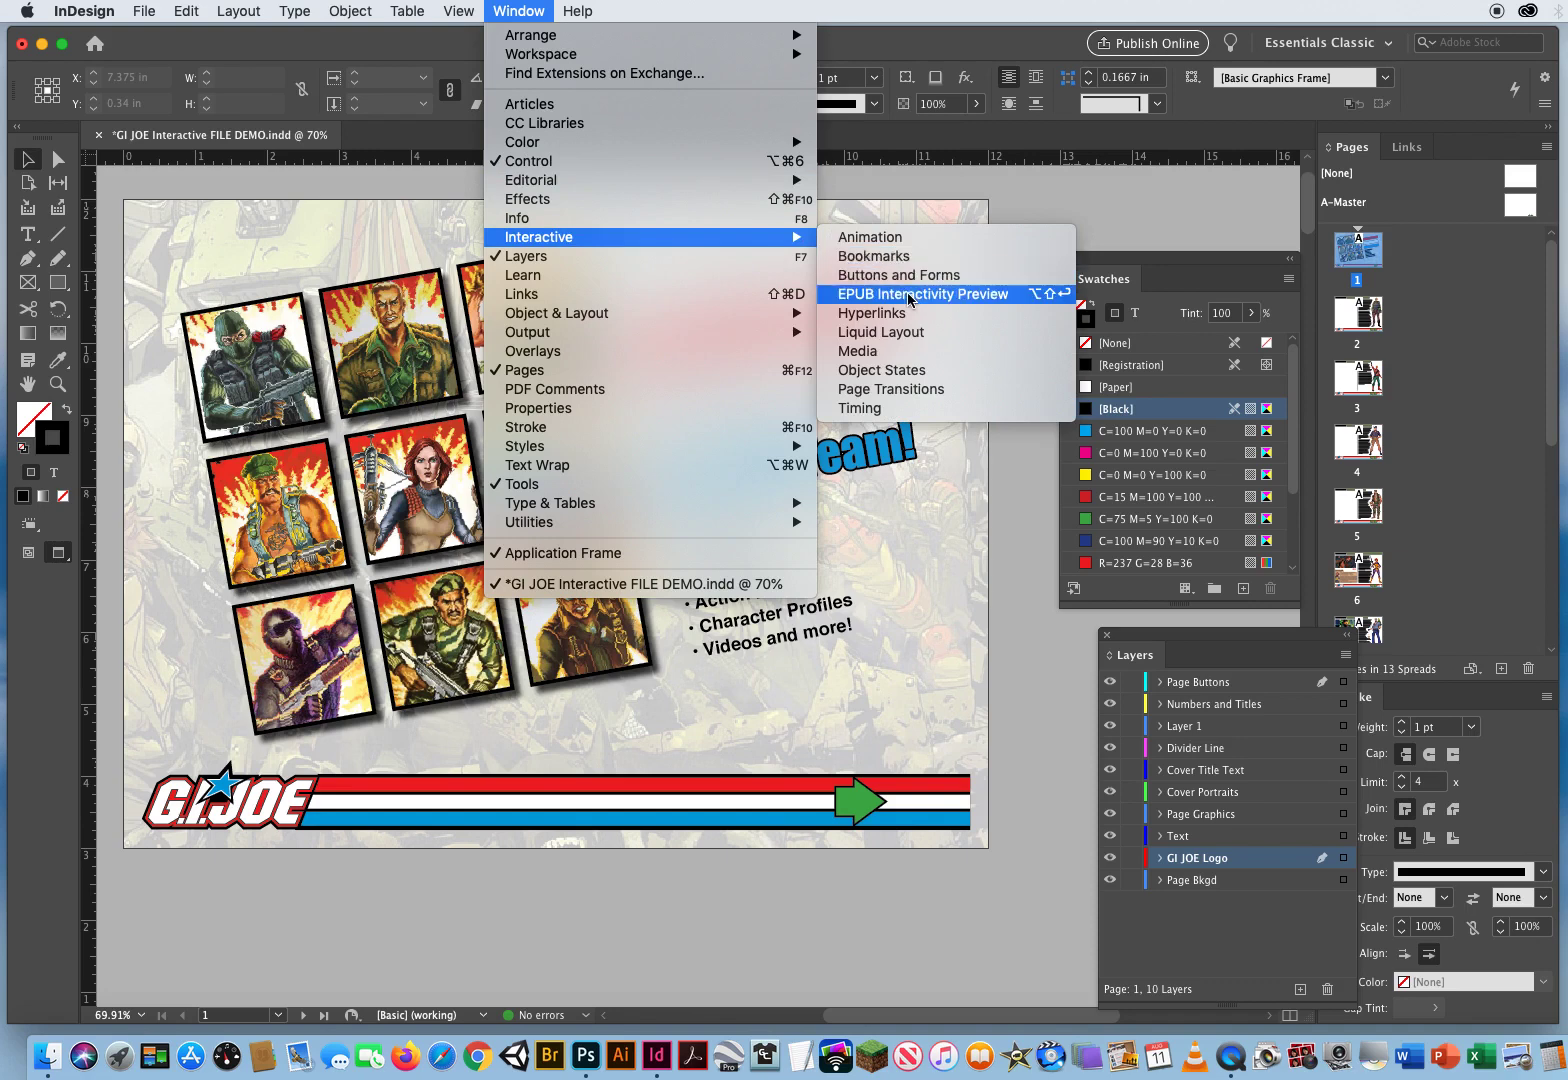
pyautogui.click(910, 296)
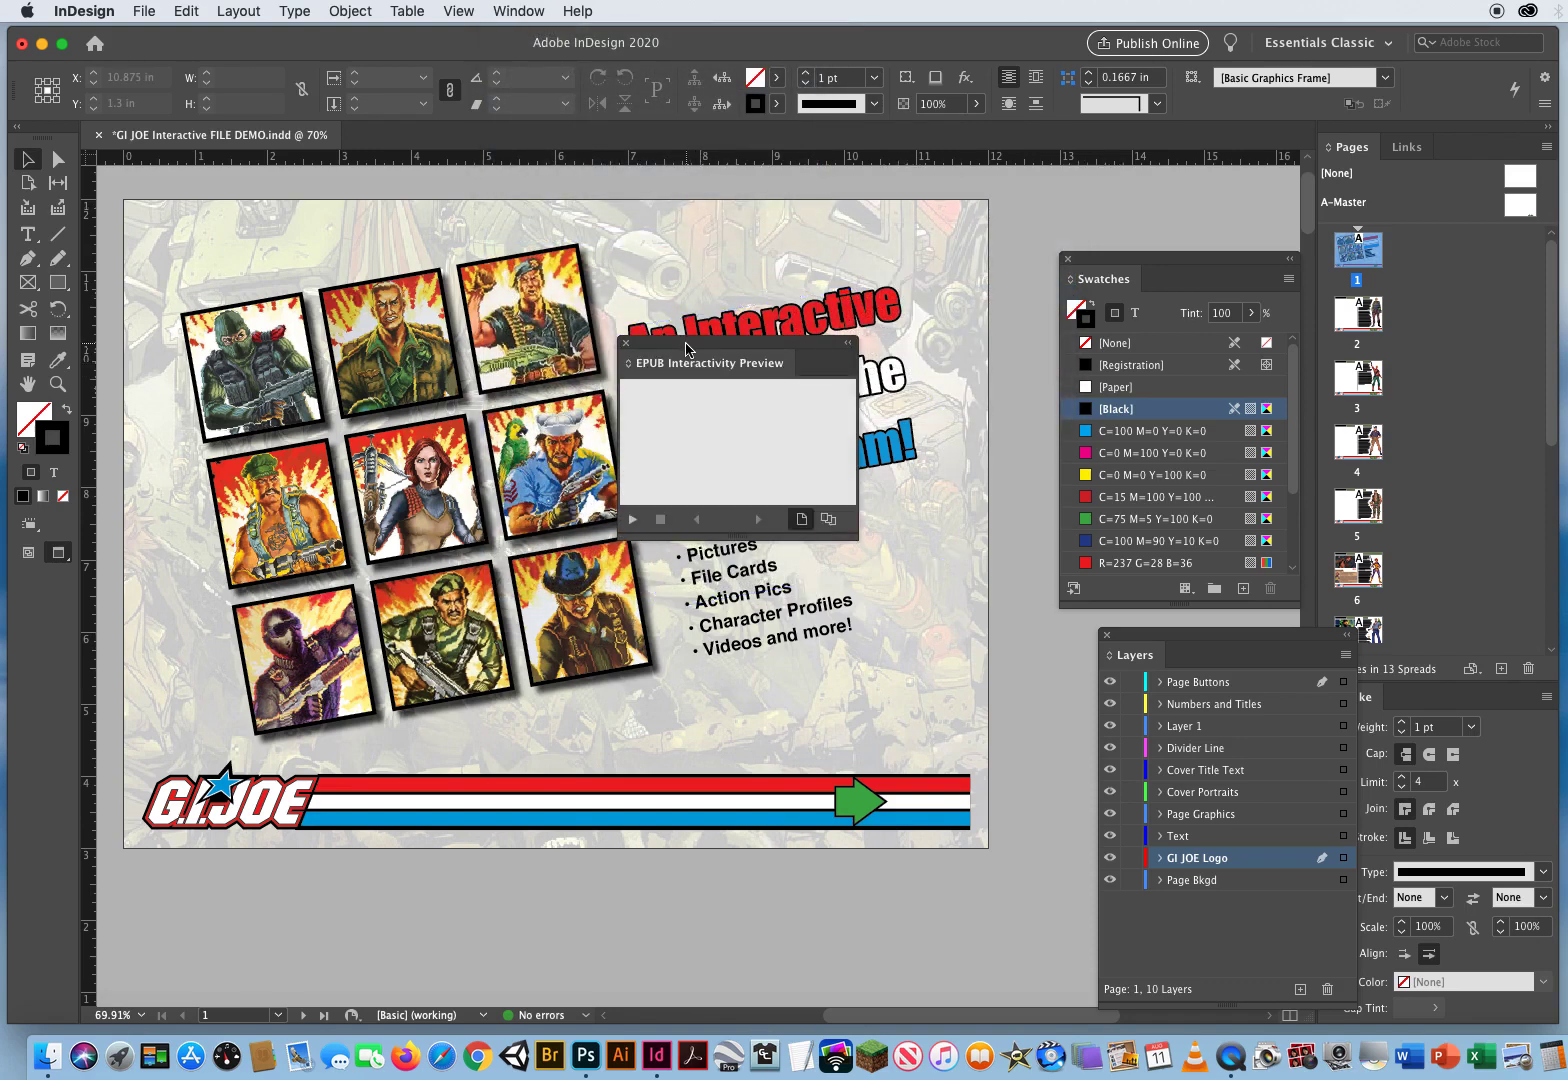
pyautogui.moveTo(721, 368)
pyautogui.mouseDown()
pyautogui.moveTo(609, 303)
pyautogui.moveTo(641, 342)
pyautogui.moveTo(716, 375)
pyautogui.mouseUp()
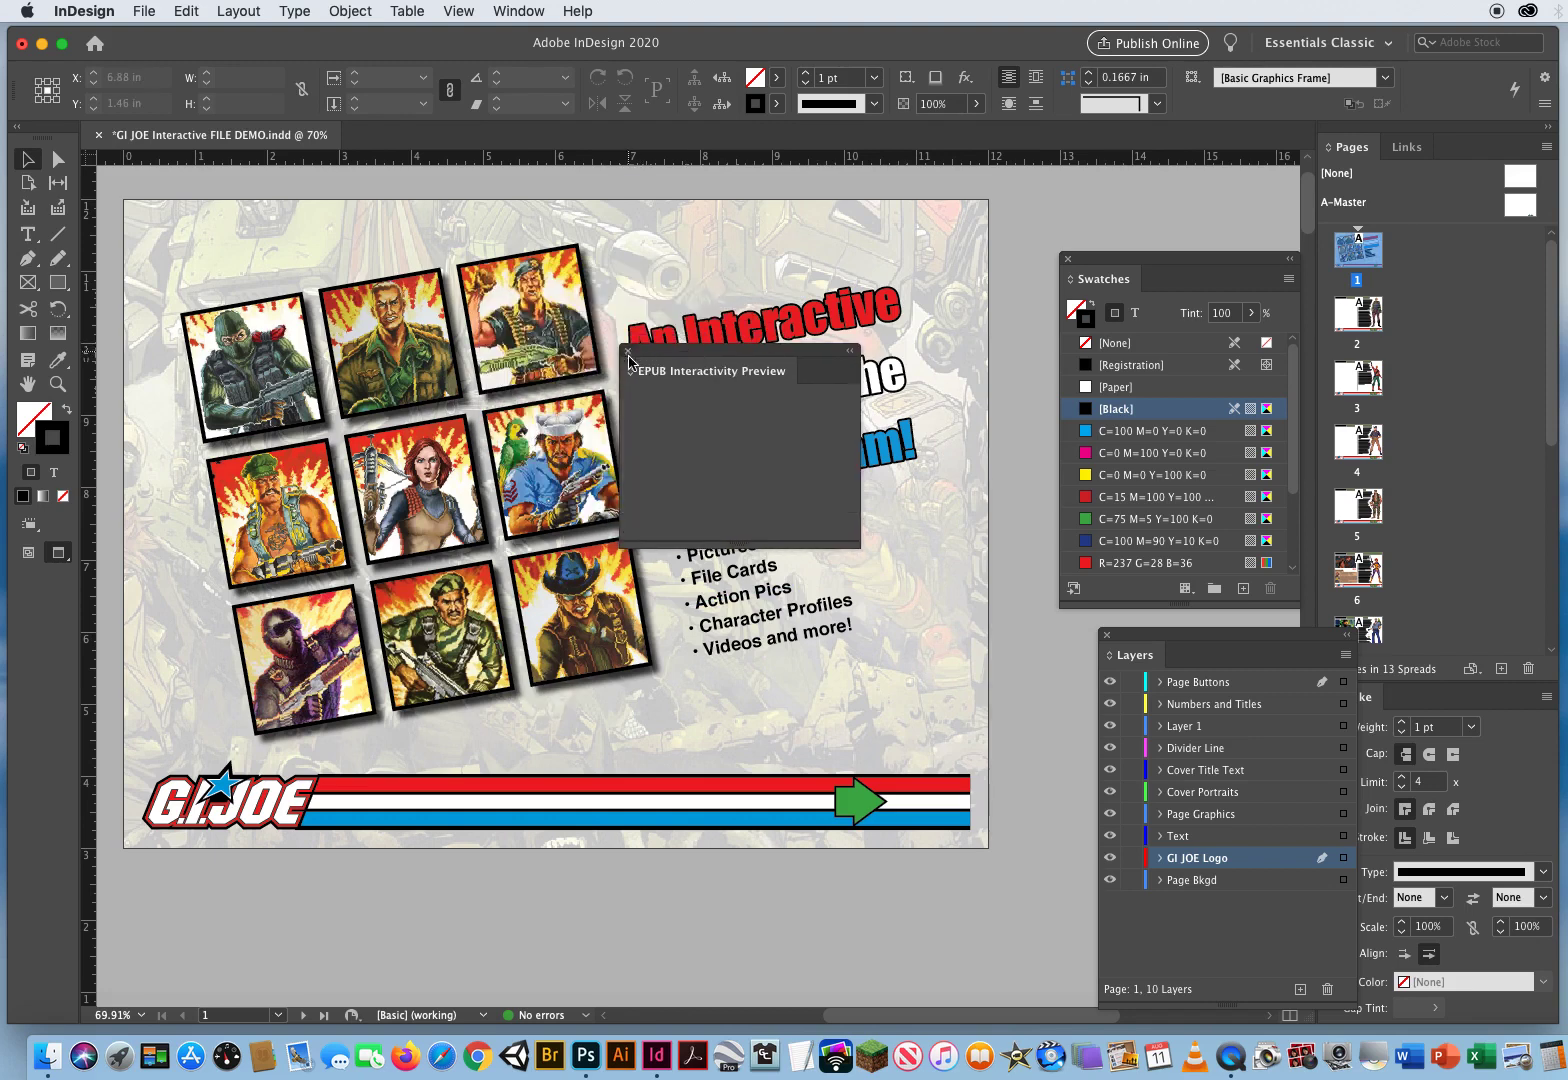
pyautogui.click(627, 349)
# - Open the EPUB Interactivity Preview, enlarge it, and place it over the middle of page 1
pyautogui.click(517, 12)
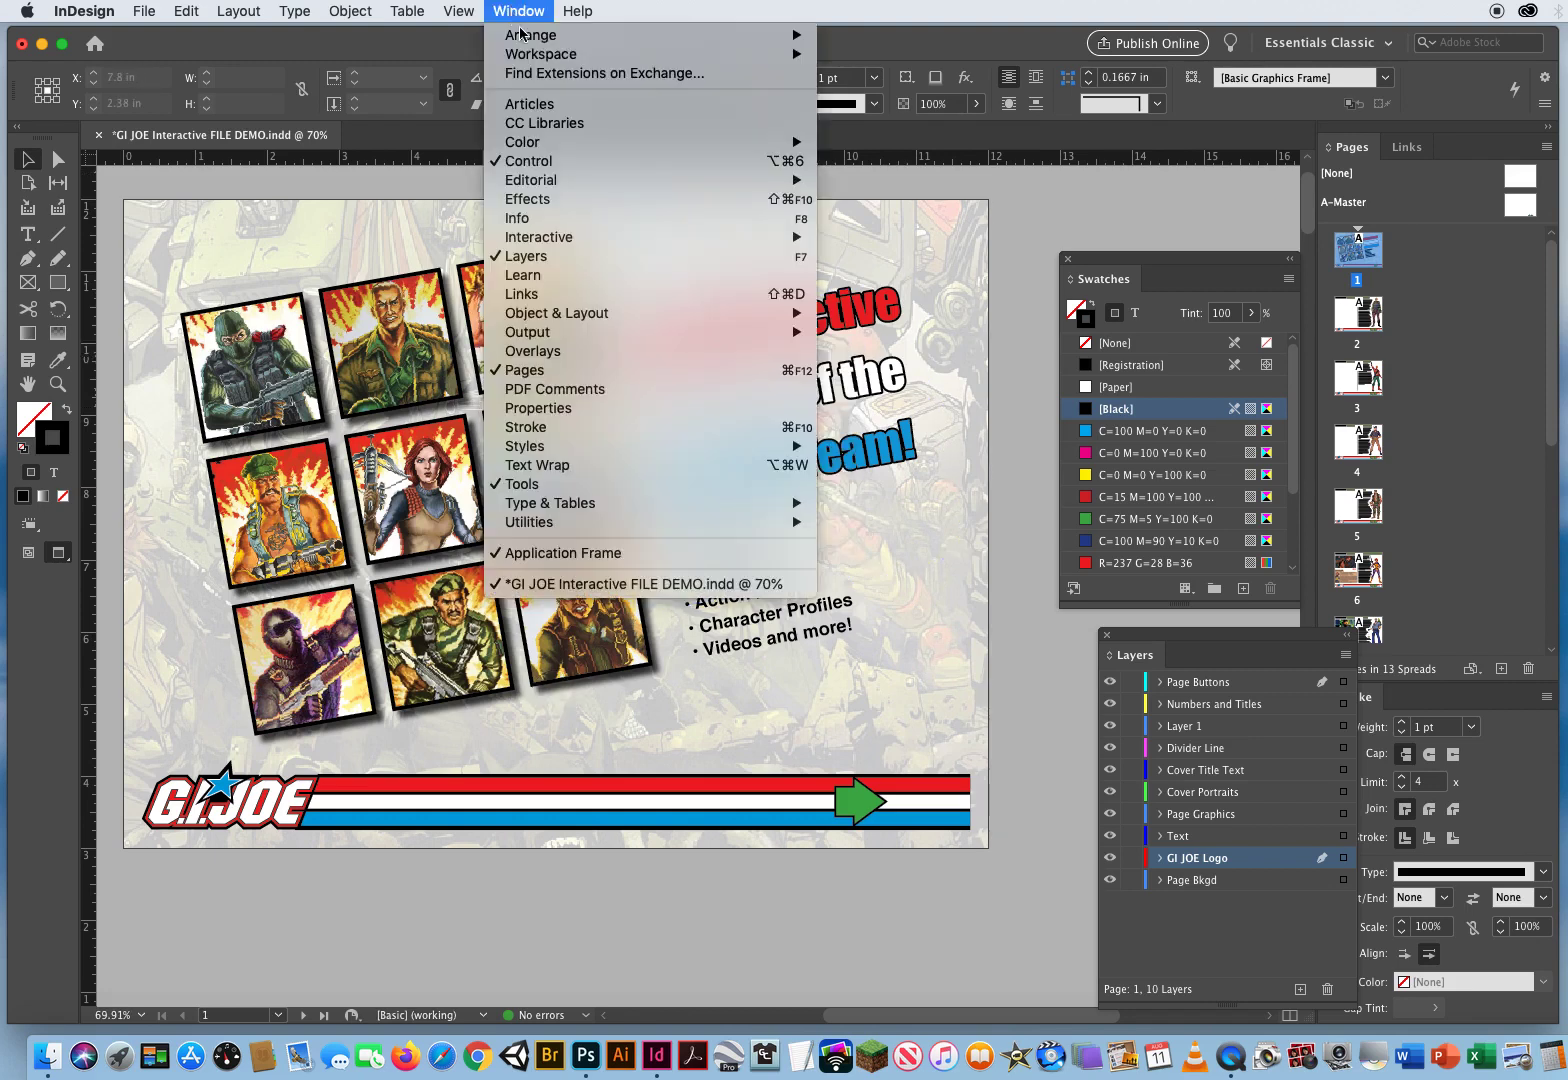
pyautogui.moveTo(588, 237)
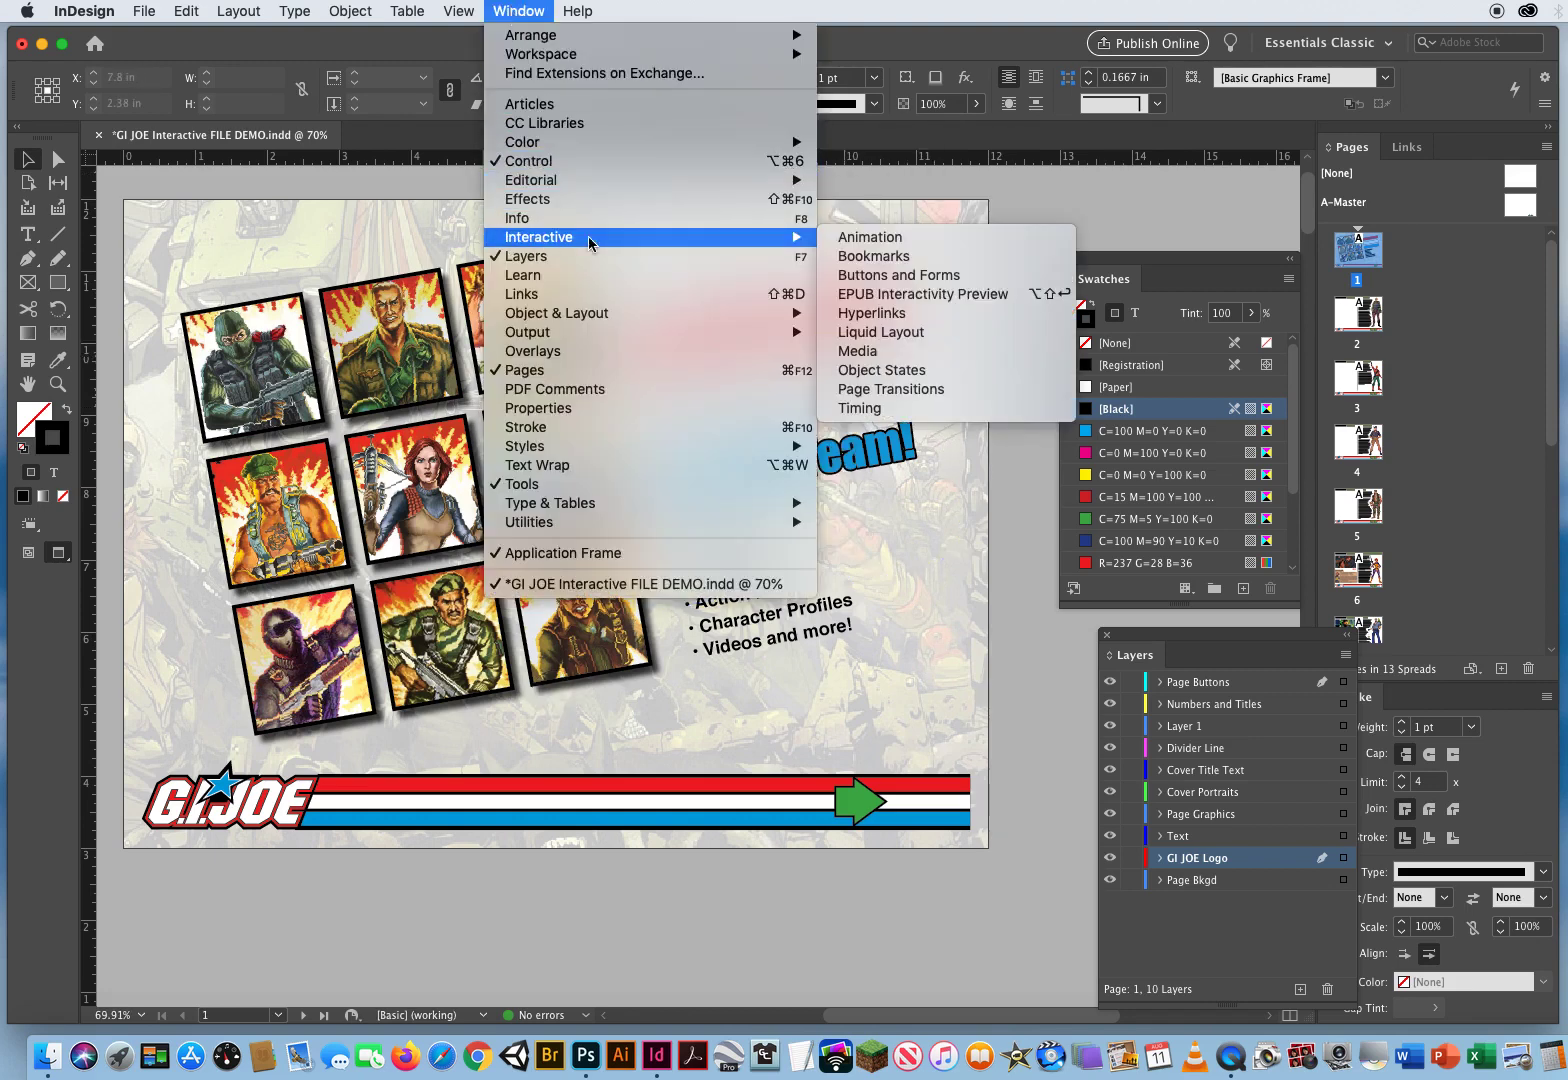
pyautogui.click(977, 301)
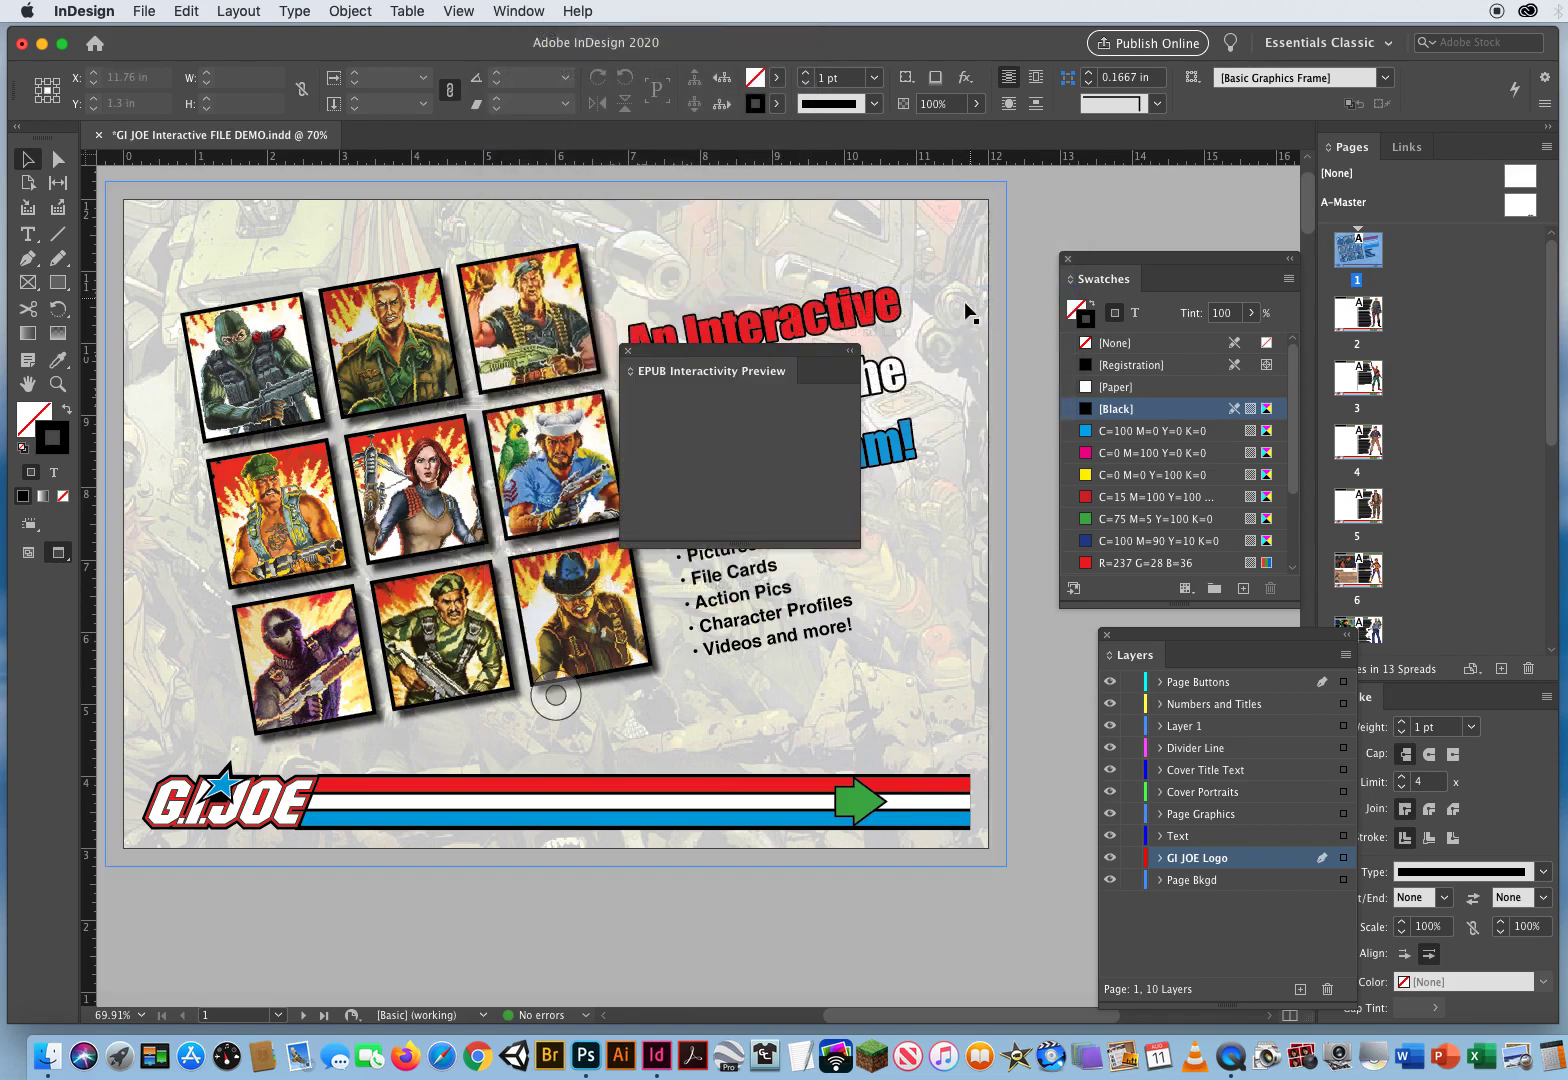
pyautogui.moveTo(854, 543); pyautogui.dragTo(1252, 891)
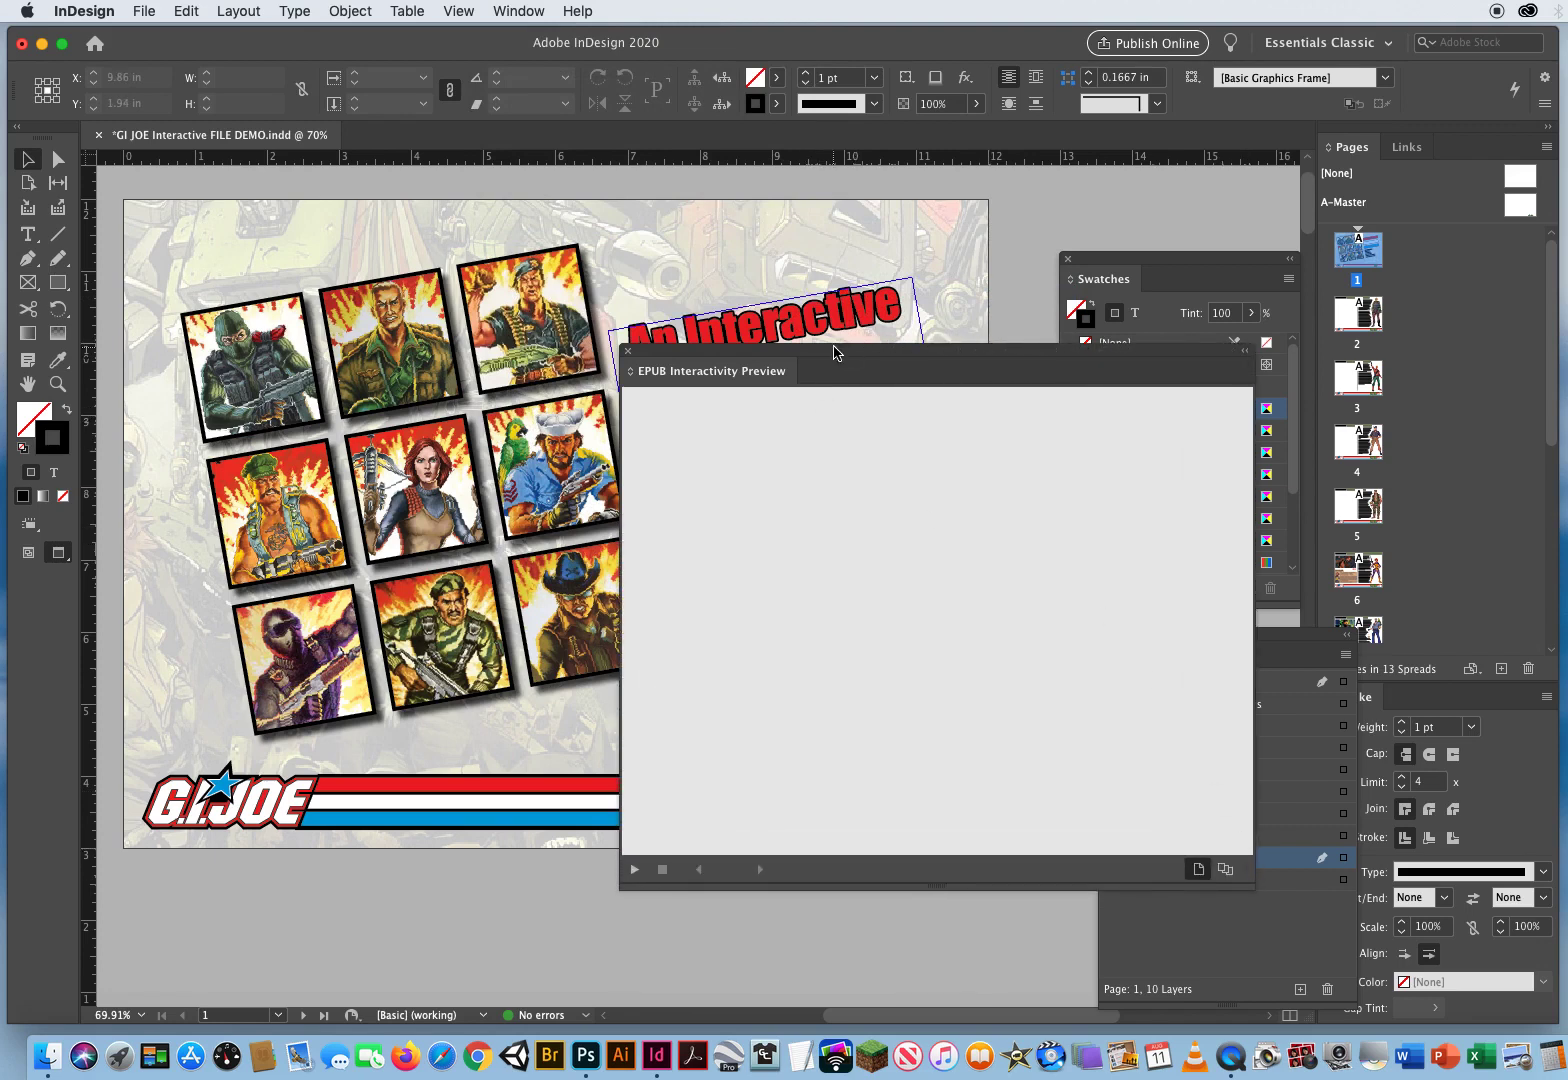
pyautogui.moveTo(833, 350); pyautogui.dragTo(616, 292)
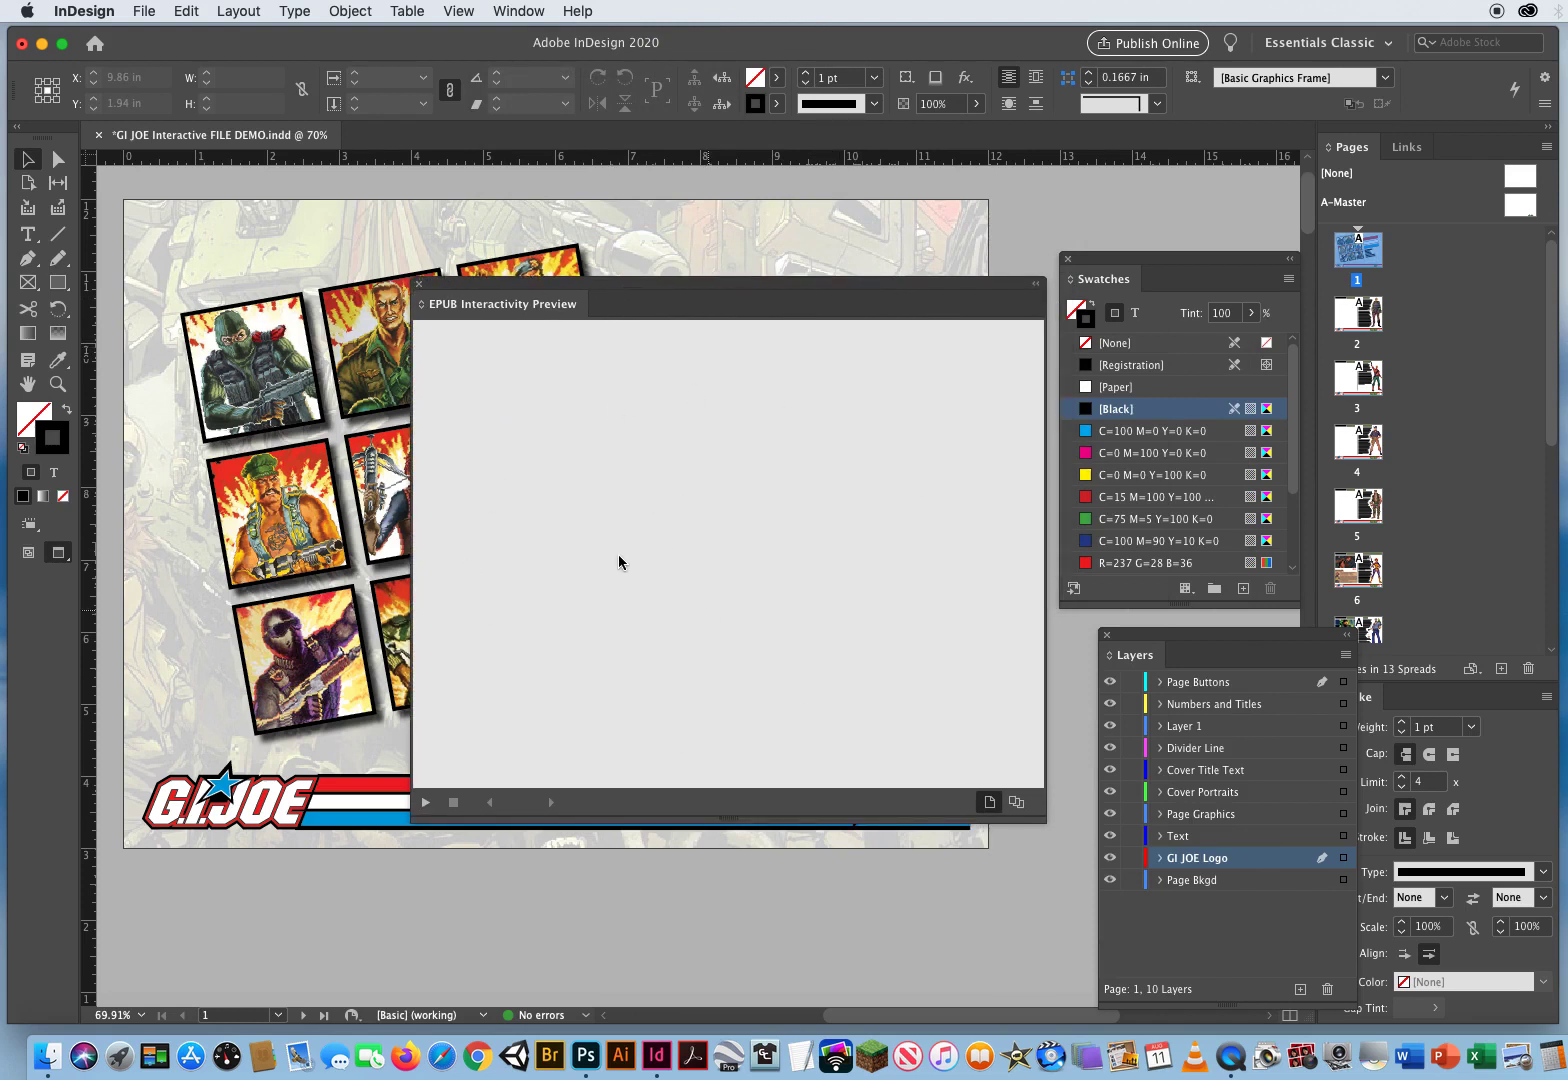
# - Switch the interactivity preview to whole-document mode, play it from page 1, and check the next-page arrow's rollover appearance
pyautogui.click(1016, 804)
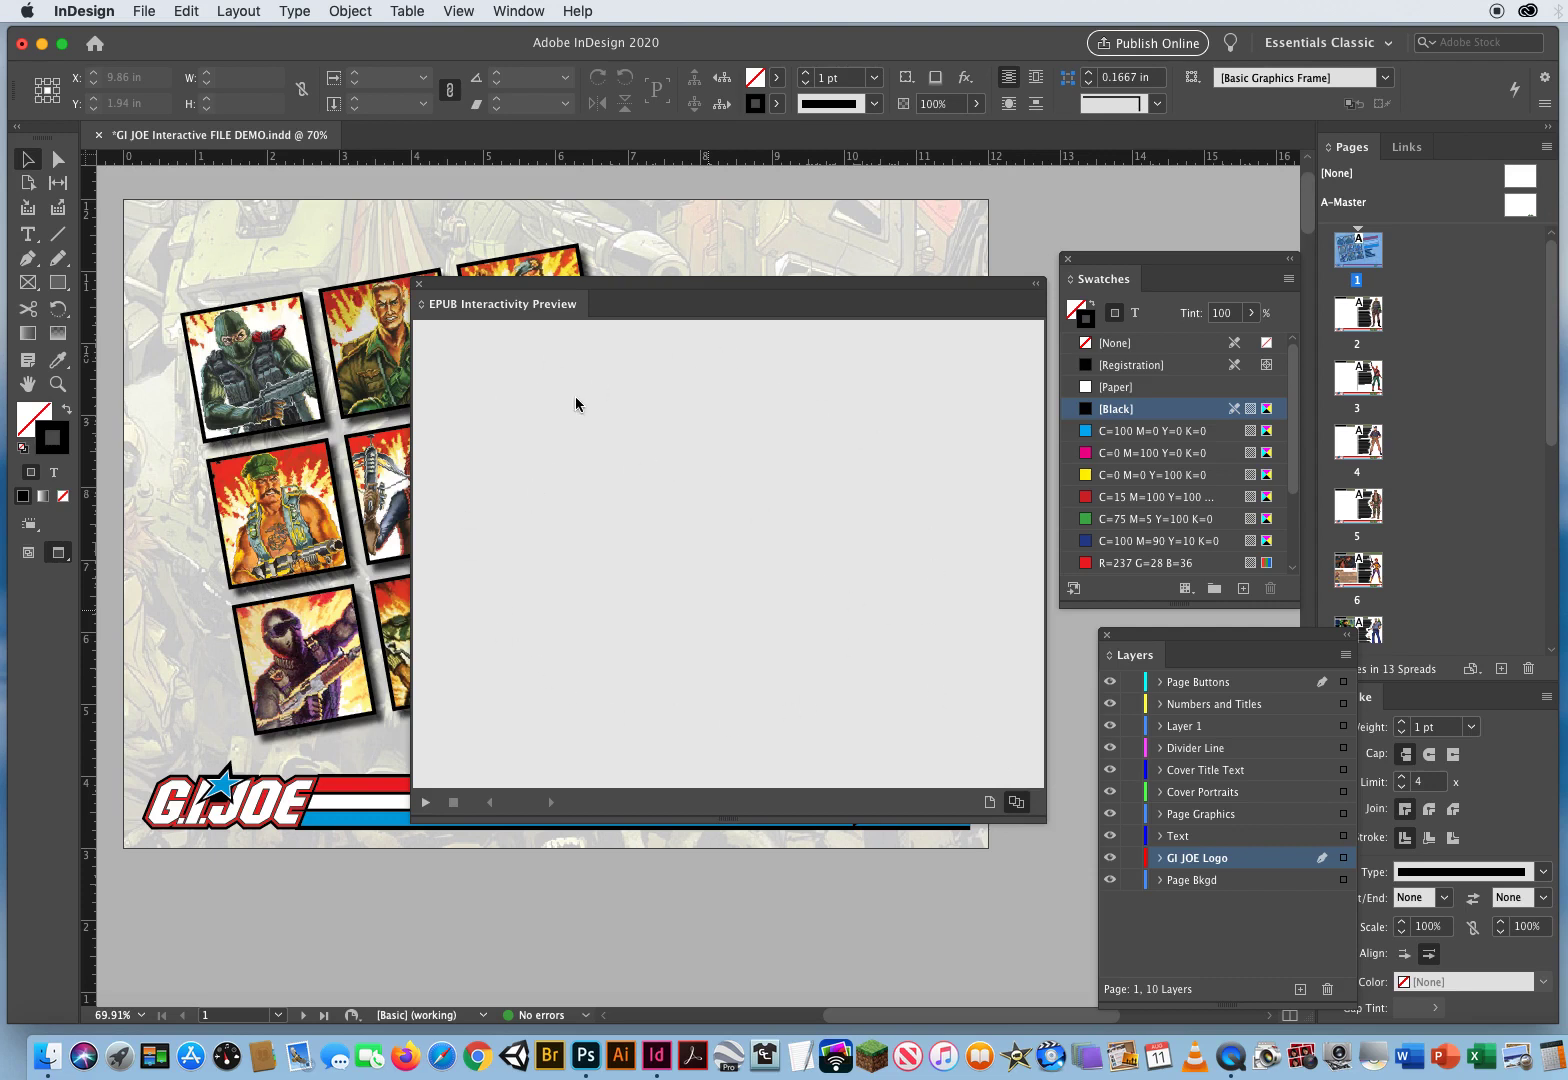
pyautogui.click(425, 803)
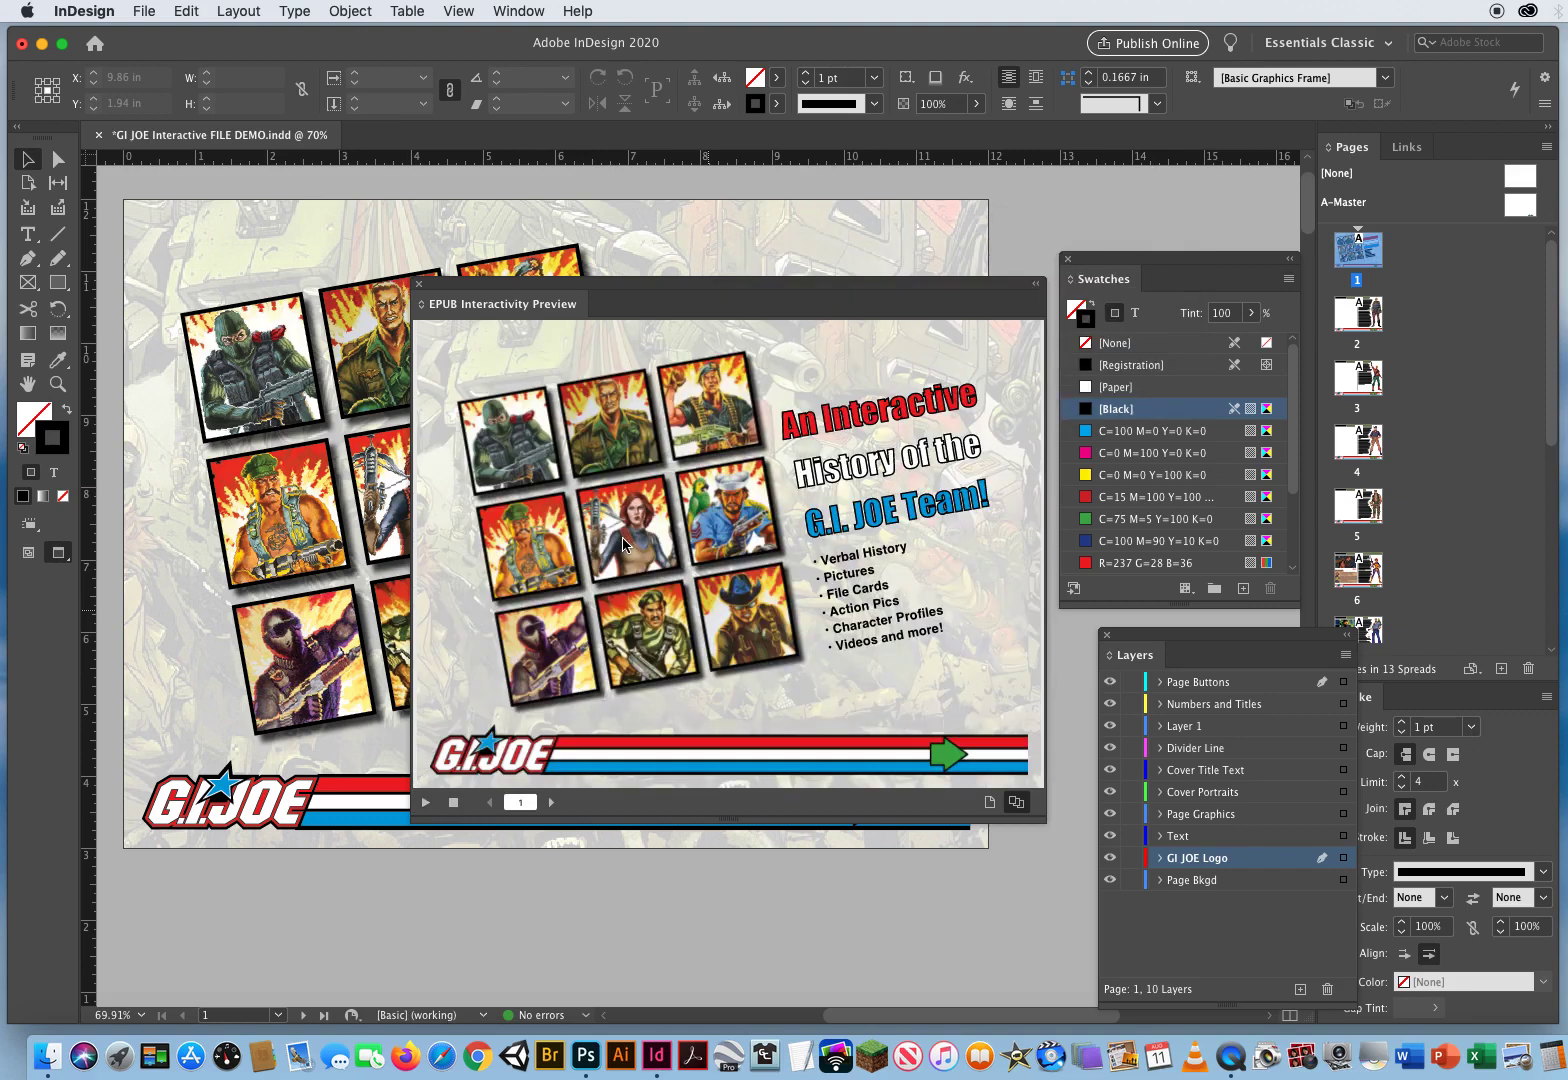
pyautogui.moveTo(704, 285); pyautogui.dragTo(615, 247)
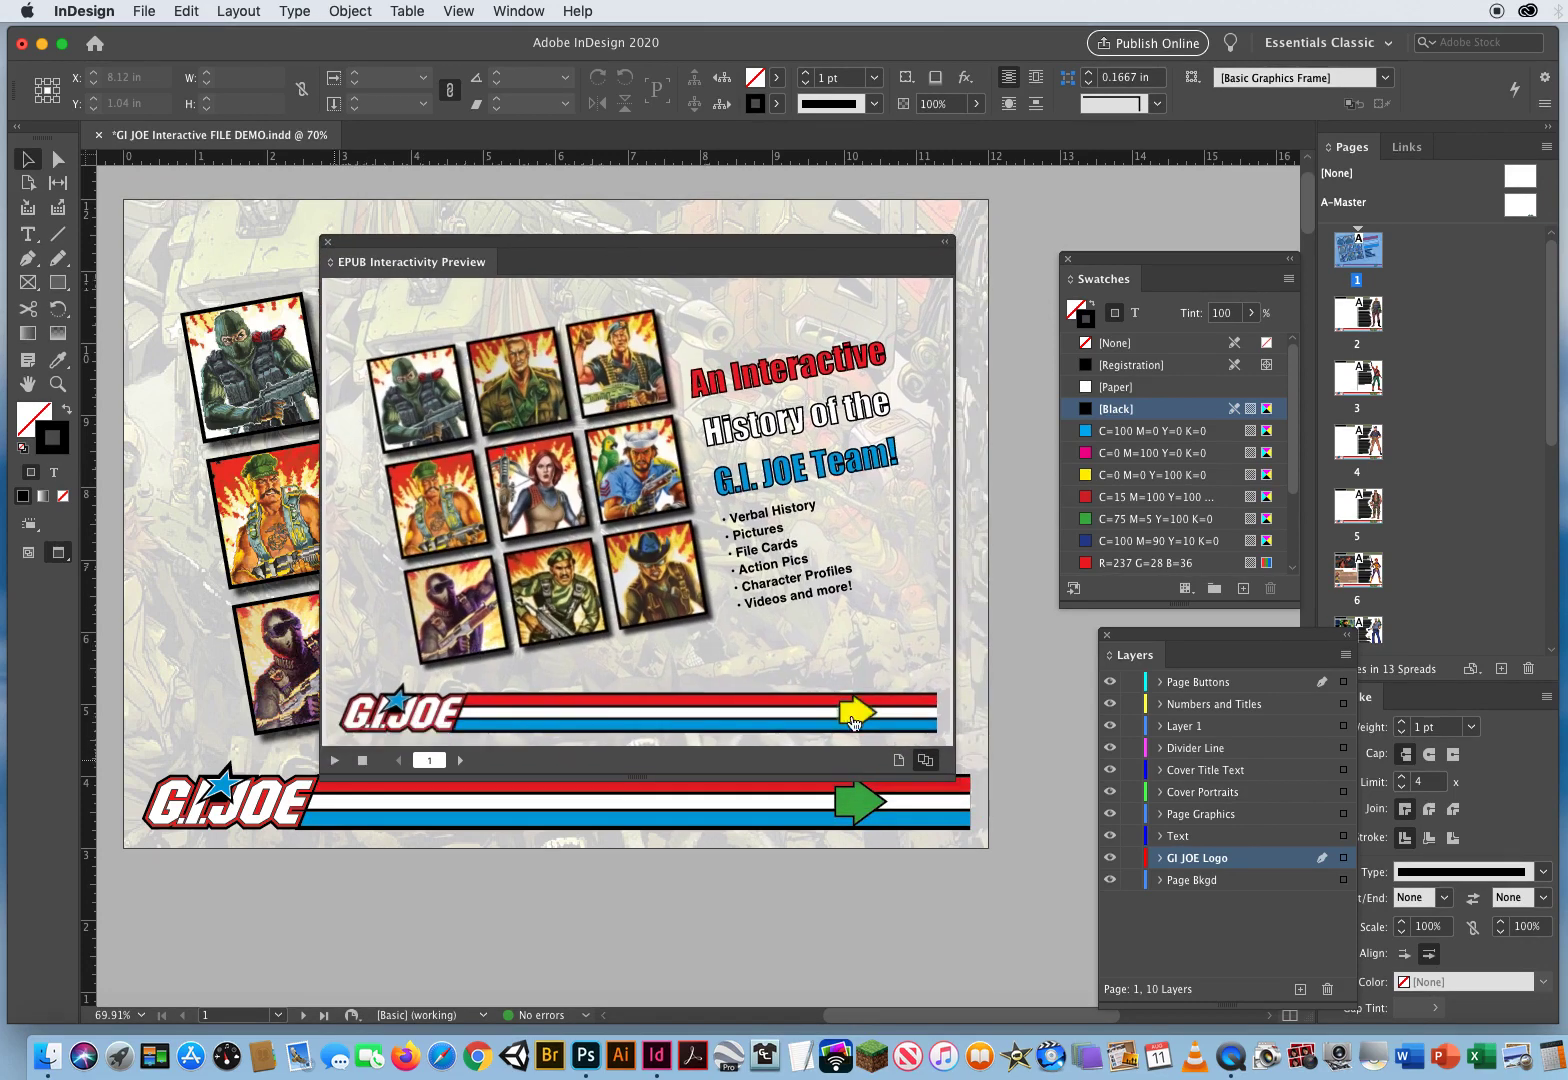
pyautogui.moveTo(679, 242); pyautogui.dragTo(751, 401)
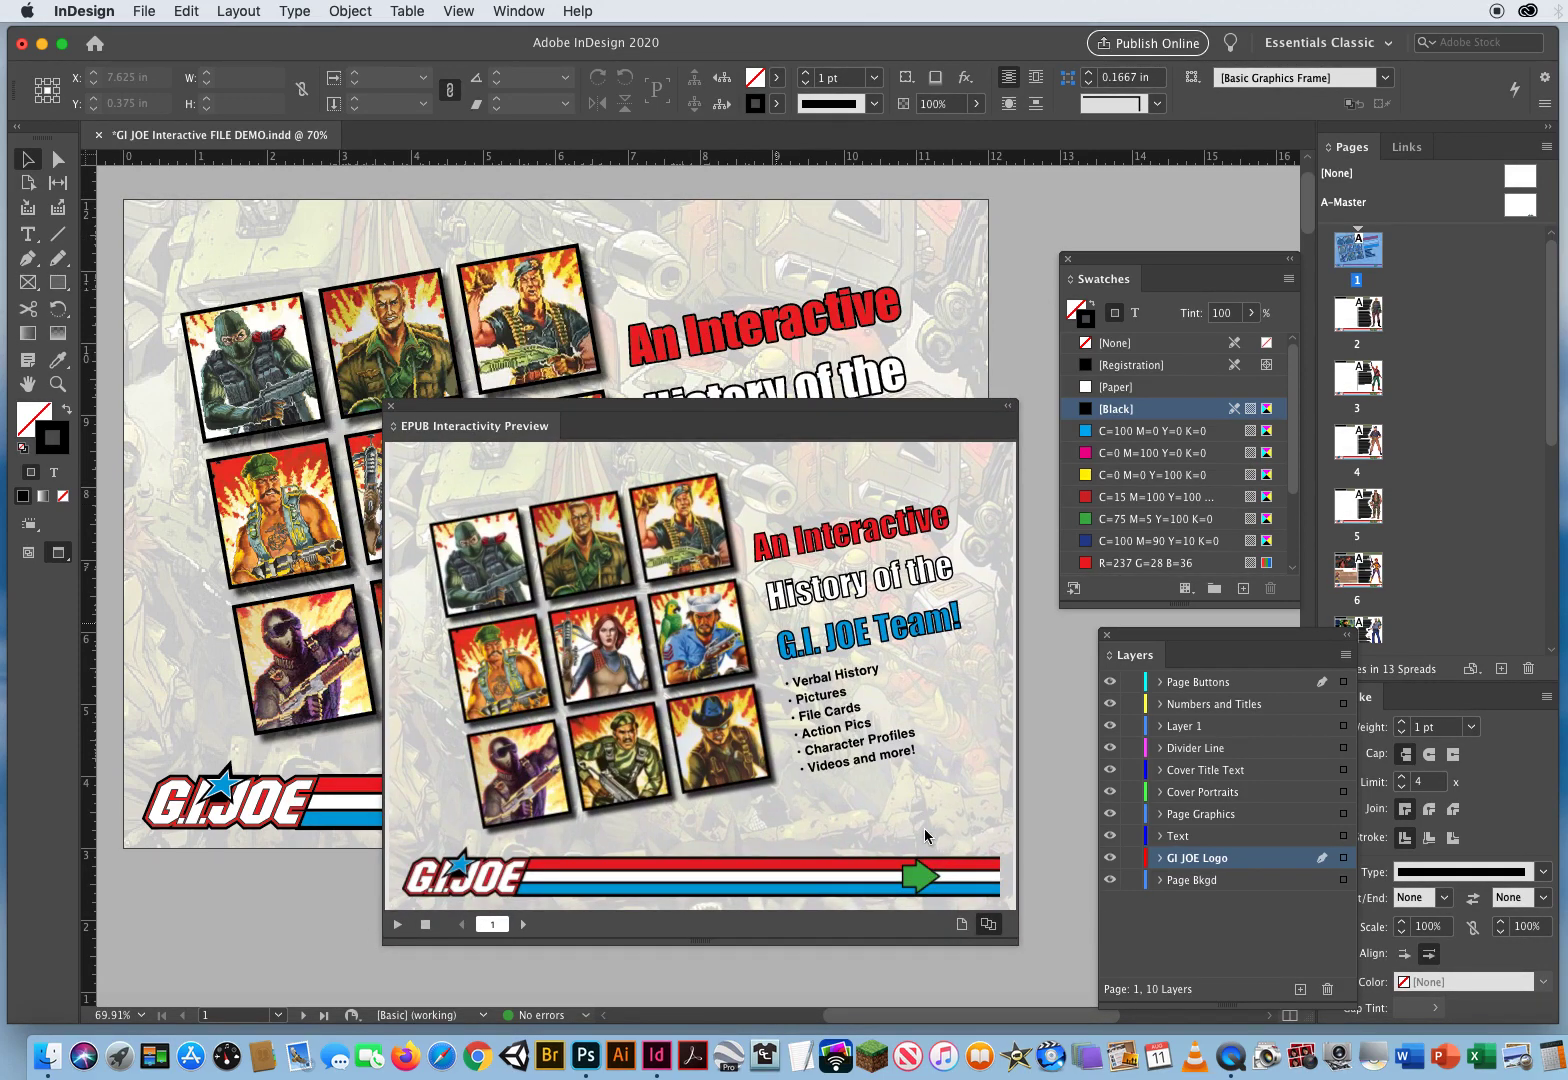
# - Test the next-page and previous-page arrows in the preview by paging forward and back through the first few pages
pyautogui.click(919, 881)
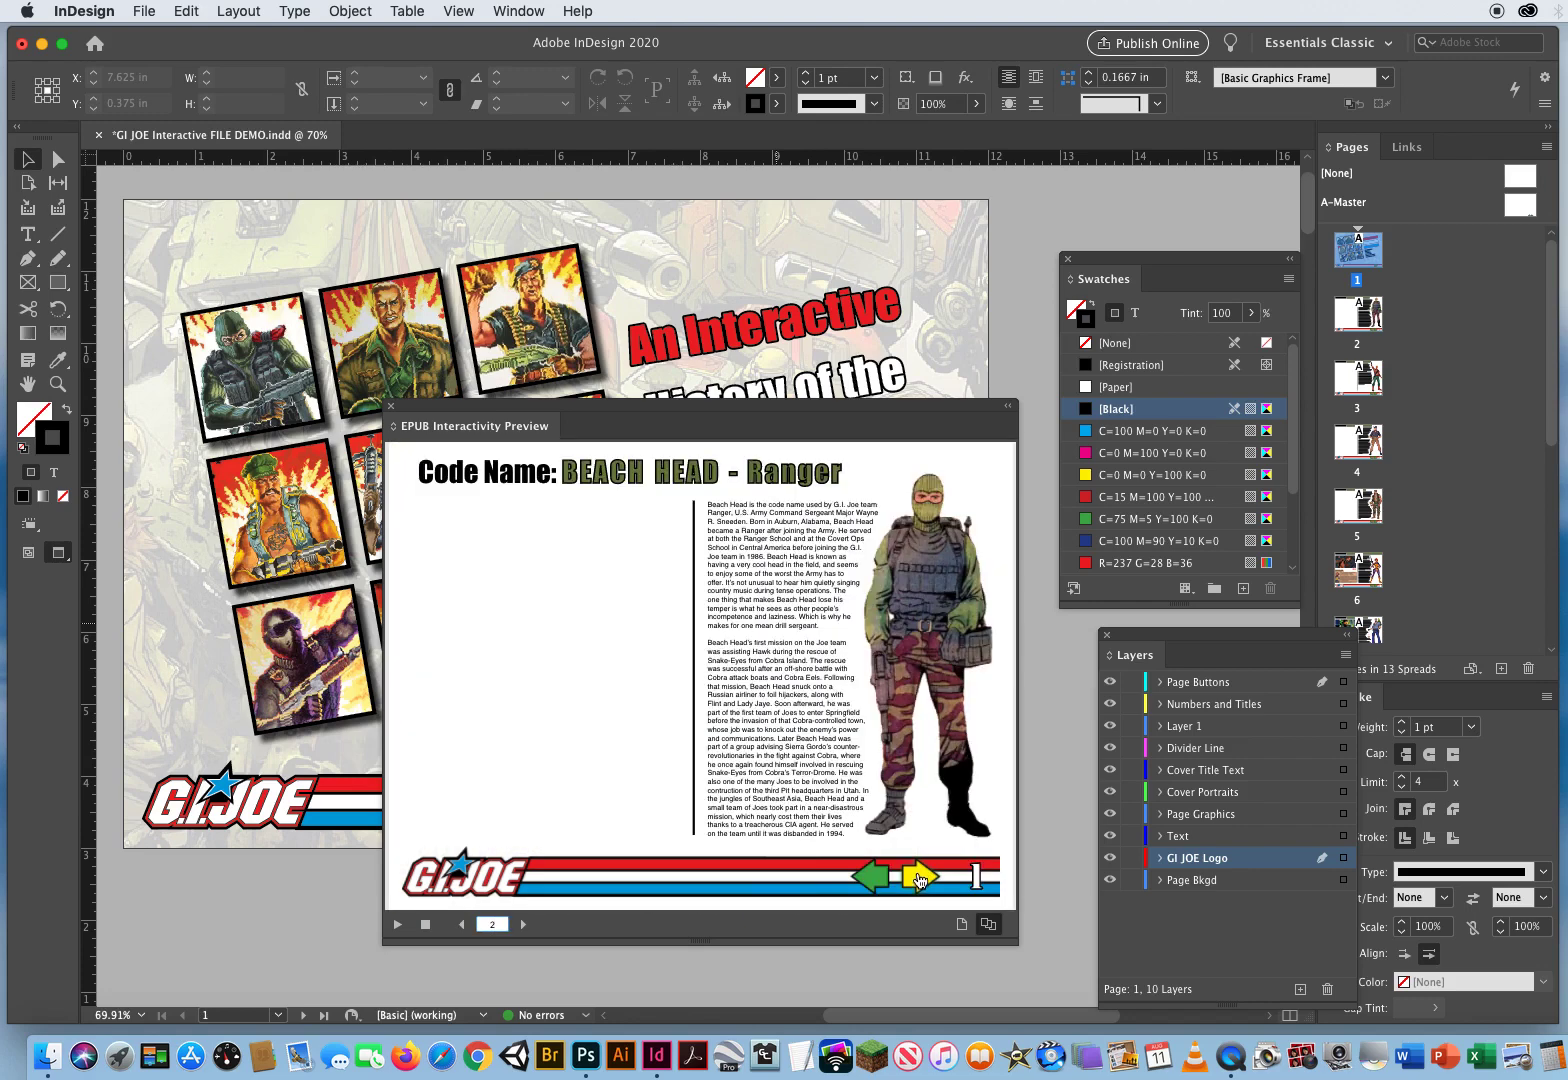
pyautogui.click(873, 880)
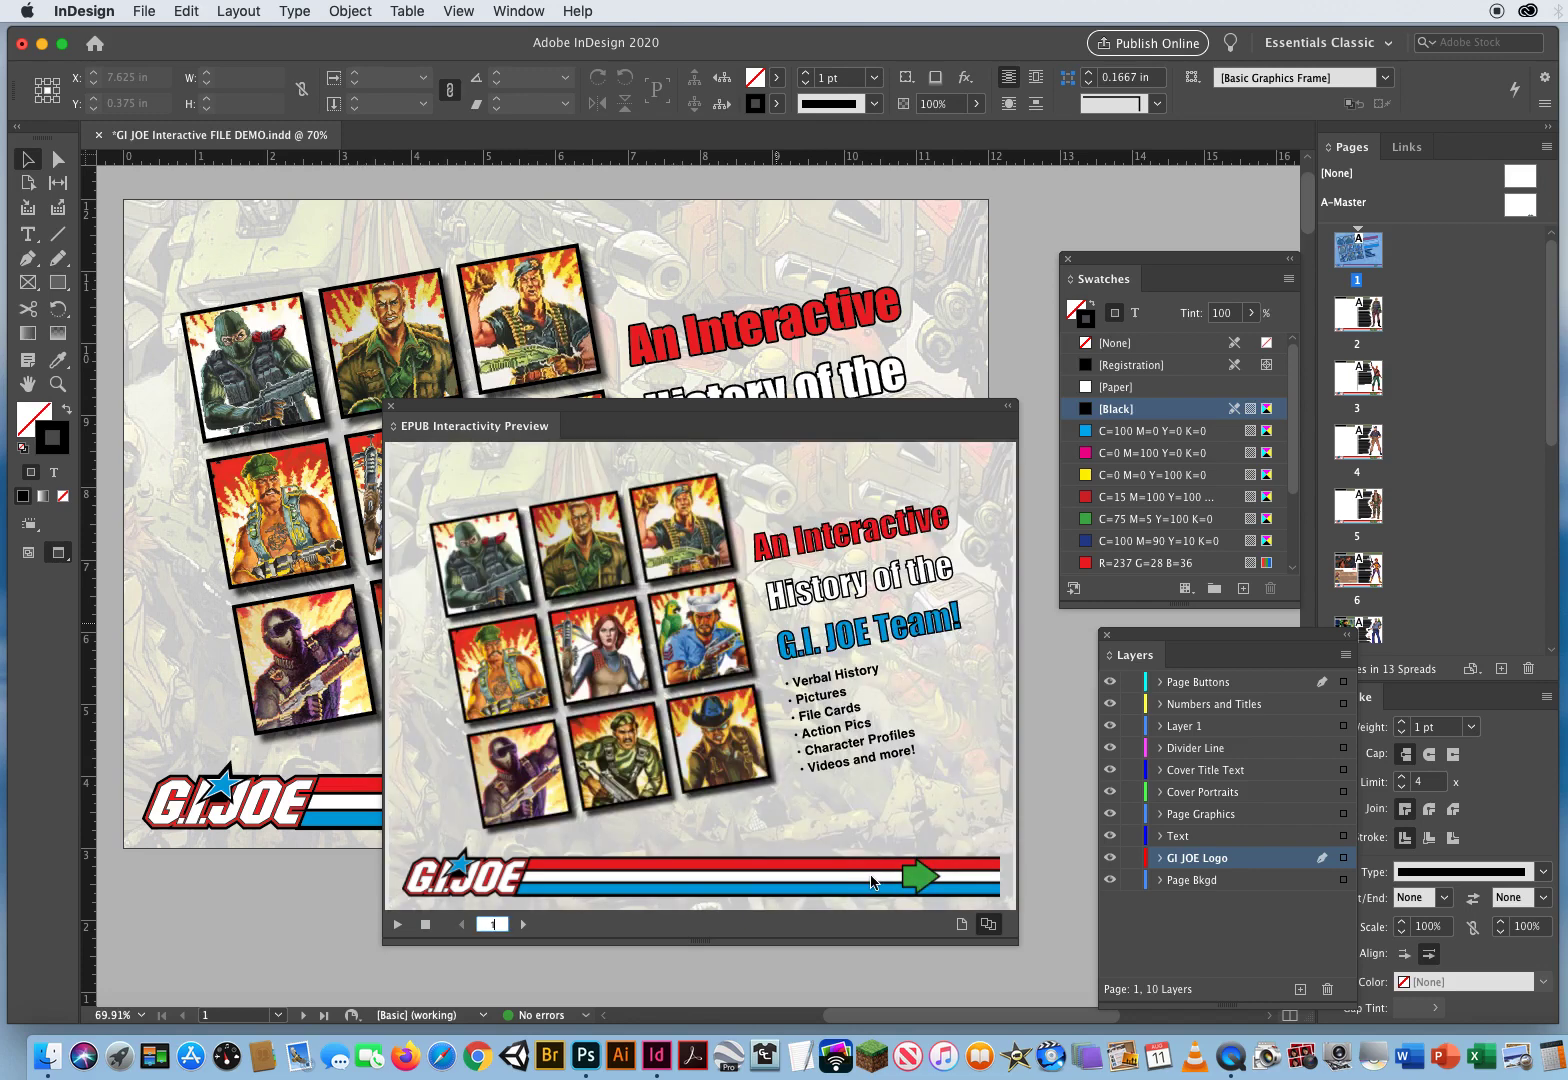
pyautogui.click(919, 879)
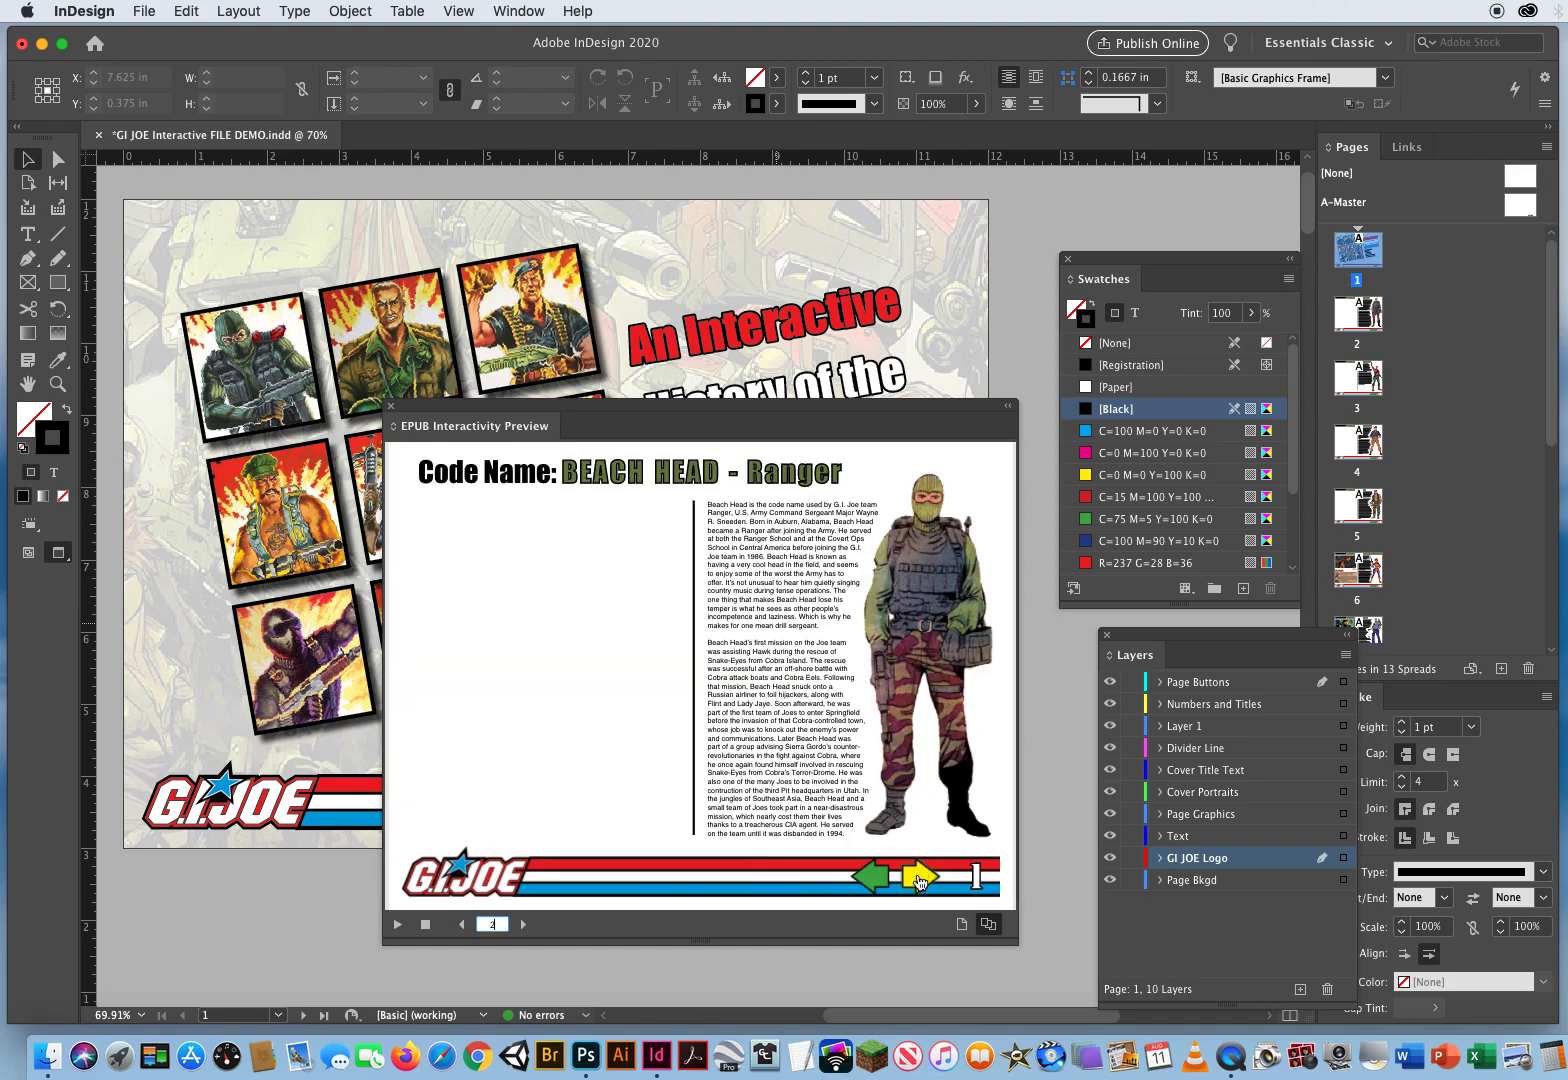
pyautogui.click(920, 877)
pyautogui.click(920, 877)
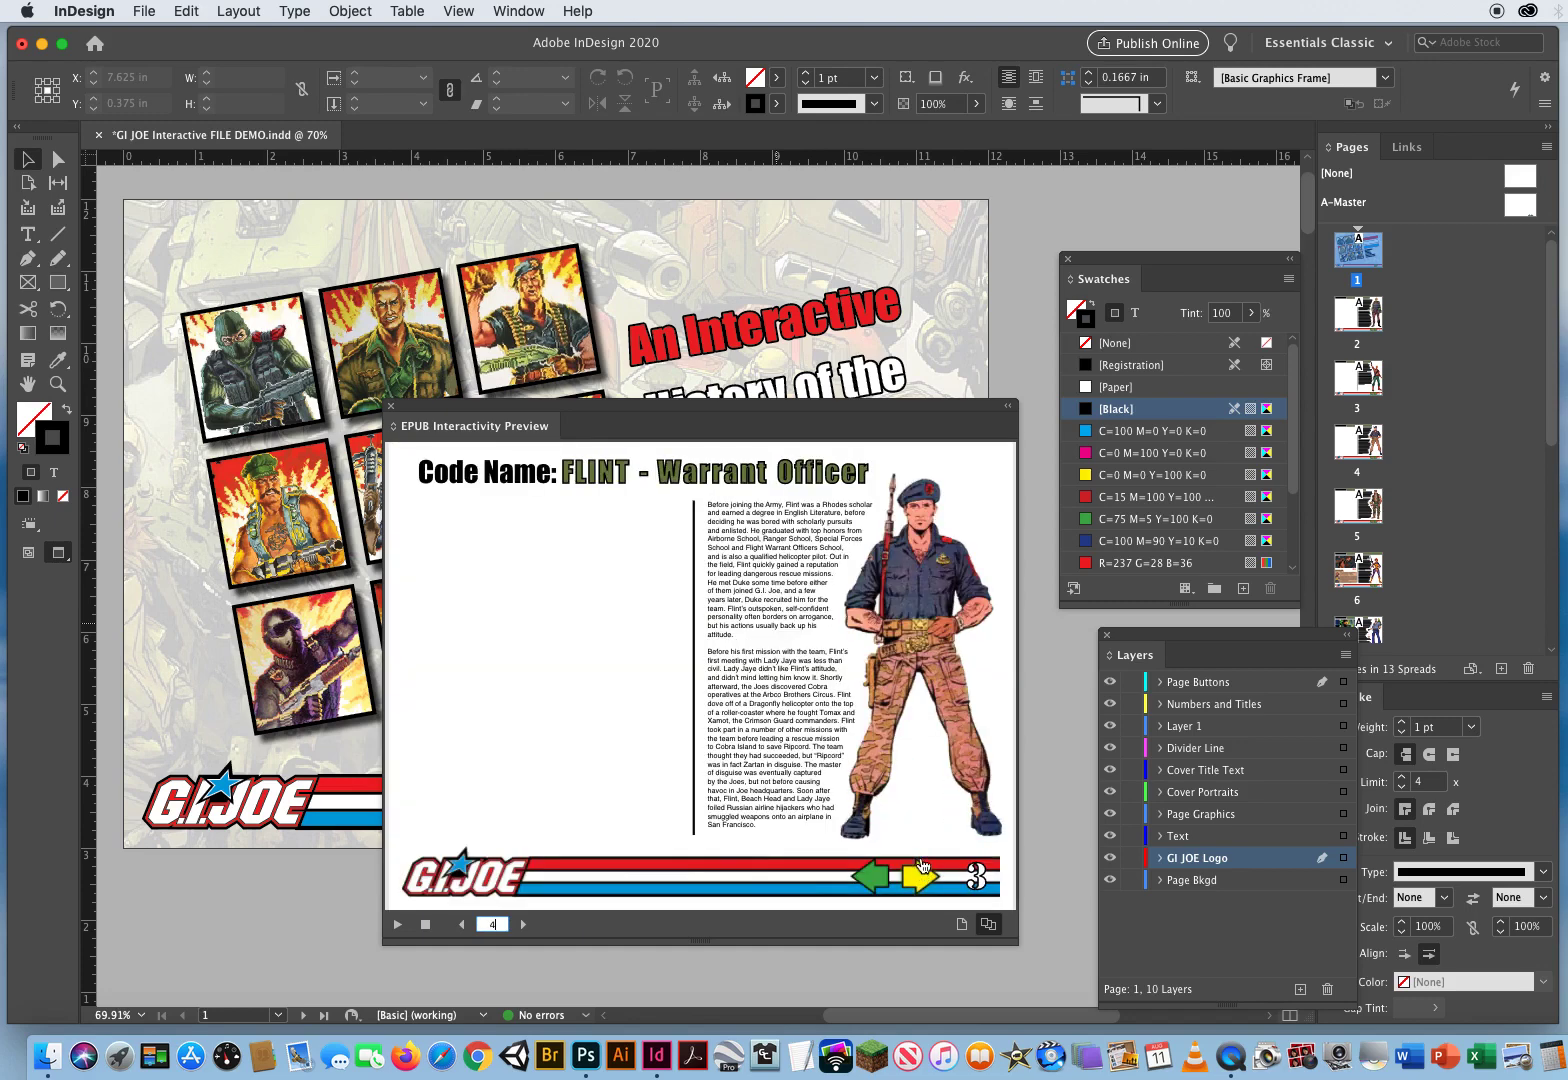
pyautogui.click(919, 878)
pyautogui.click(871, 877)
pyautogui.click(871, 877)
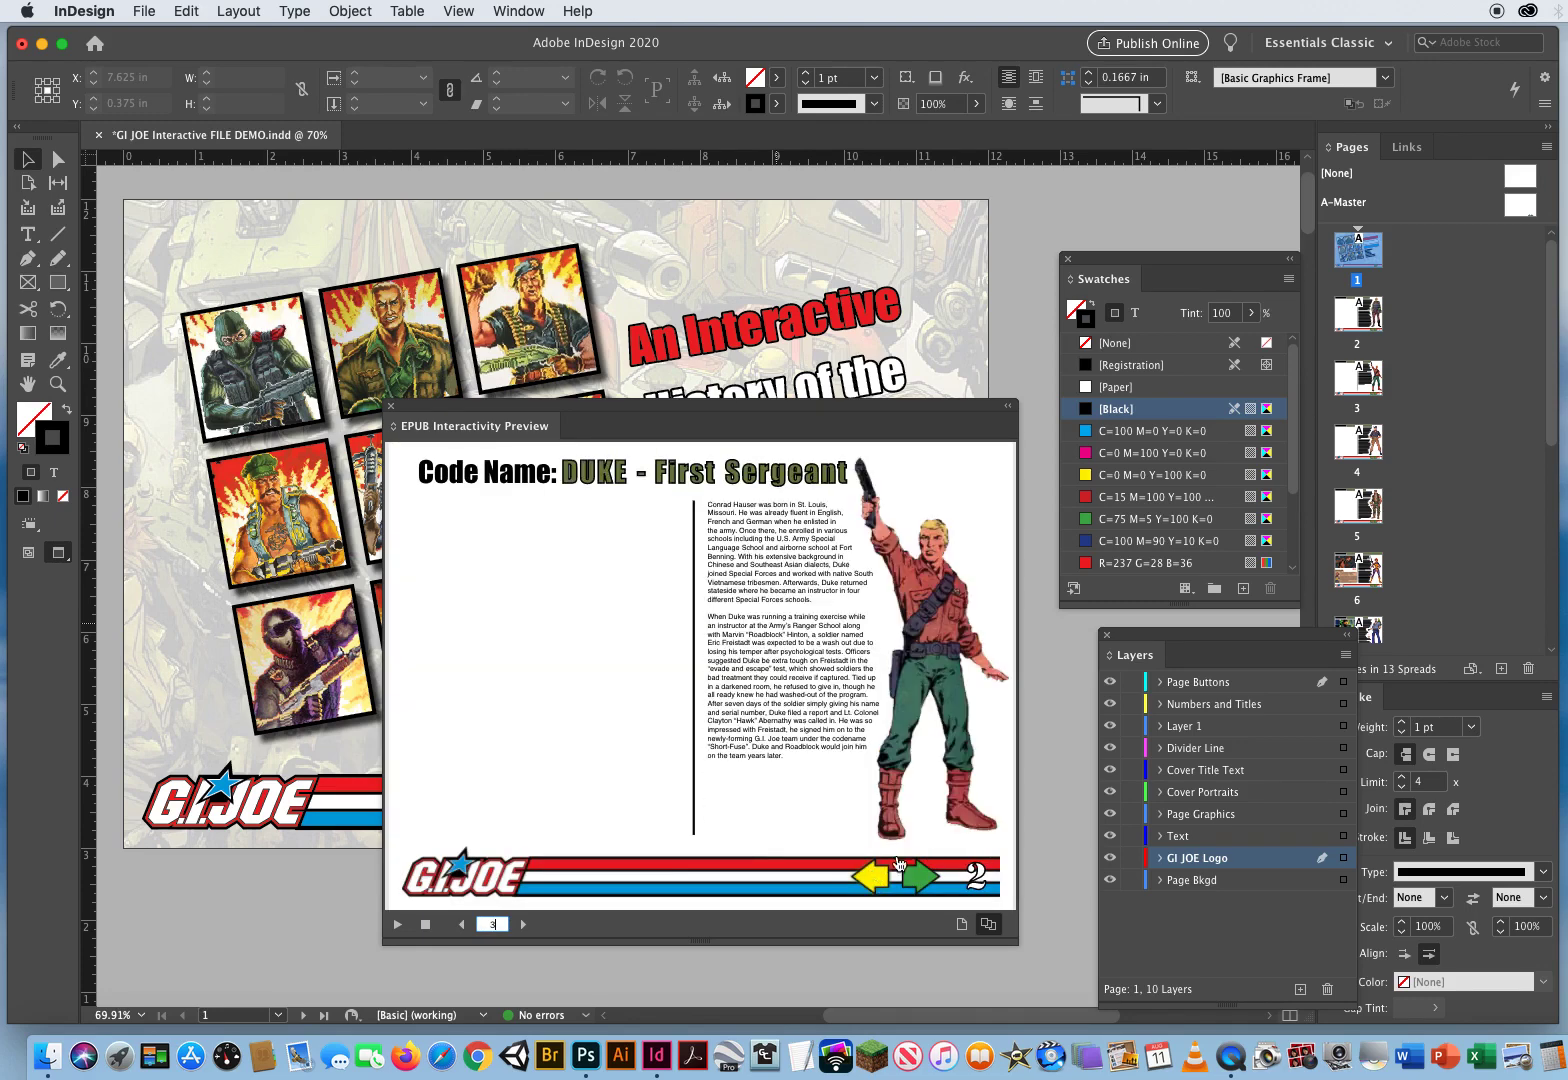
# - Advance the preview to page 13 with the next-page arrow, and return to page 12 with the previous-page arrow
pyautogui.click(919, 878)
pyautogui.click(919, 878)
pyautogui.click(919, 878)
pyautogui.click(919, 878)
pyautogui.click(919, 878)
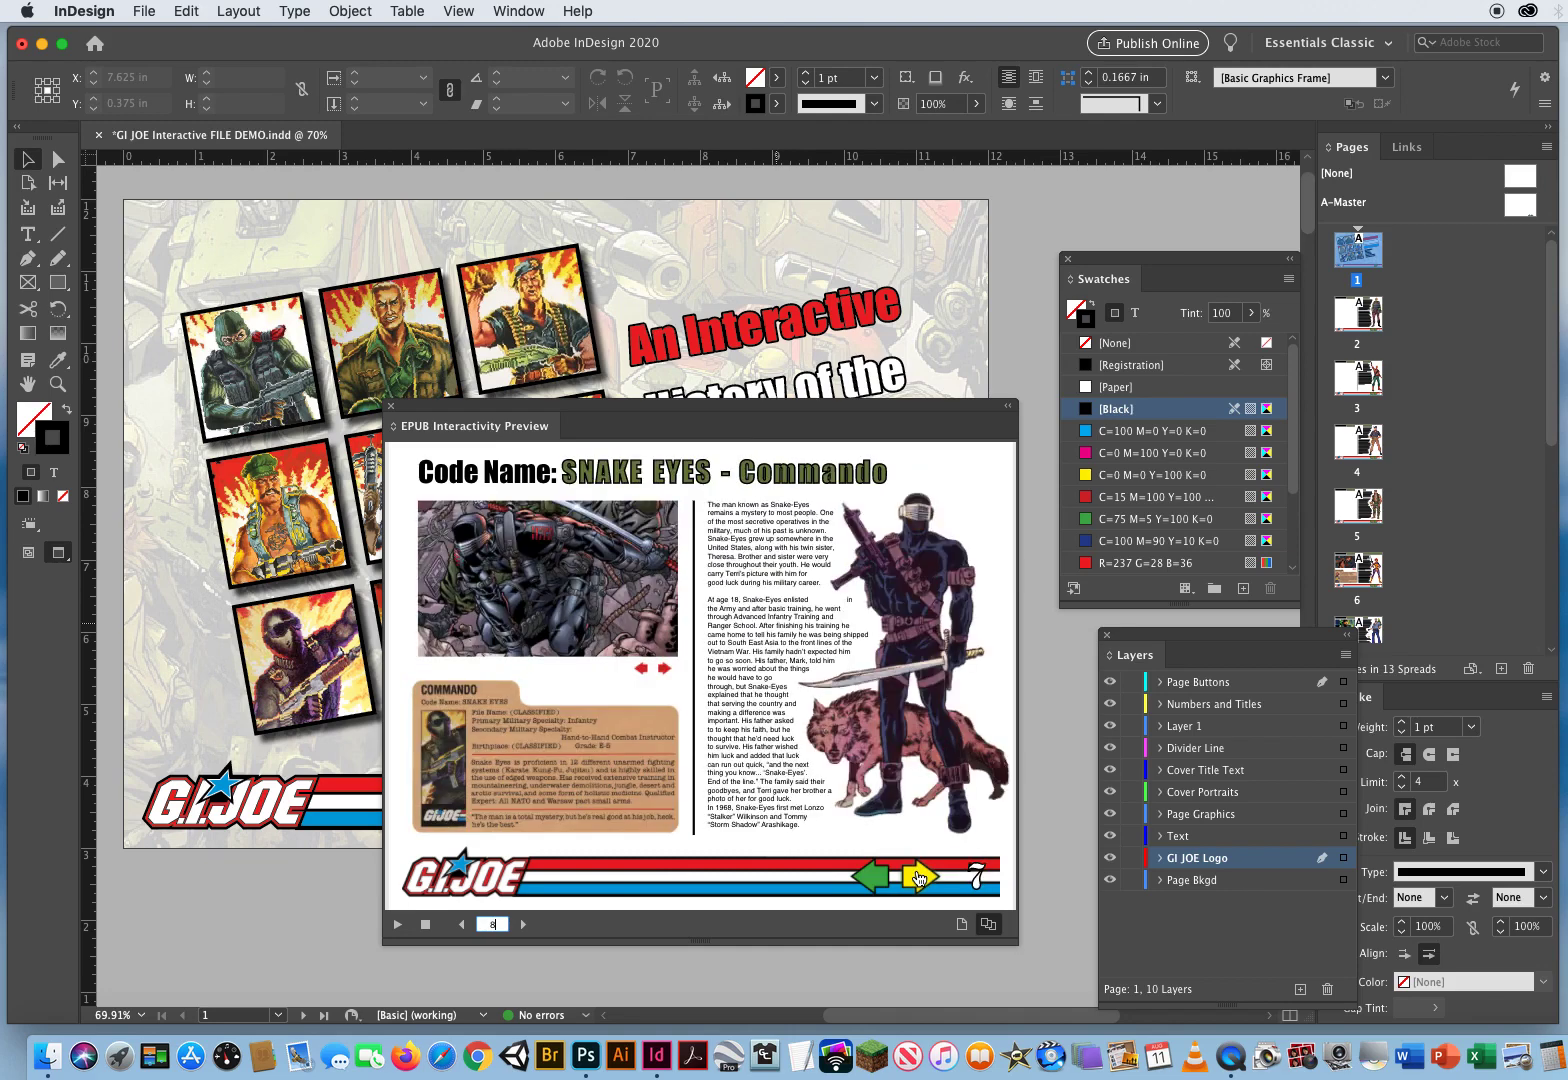
pyautogui.click(919, 878)
pyautogui.click(919, 878)
pyautogui.click(919, 878)
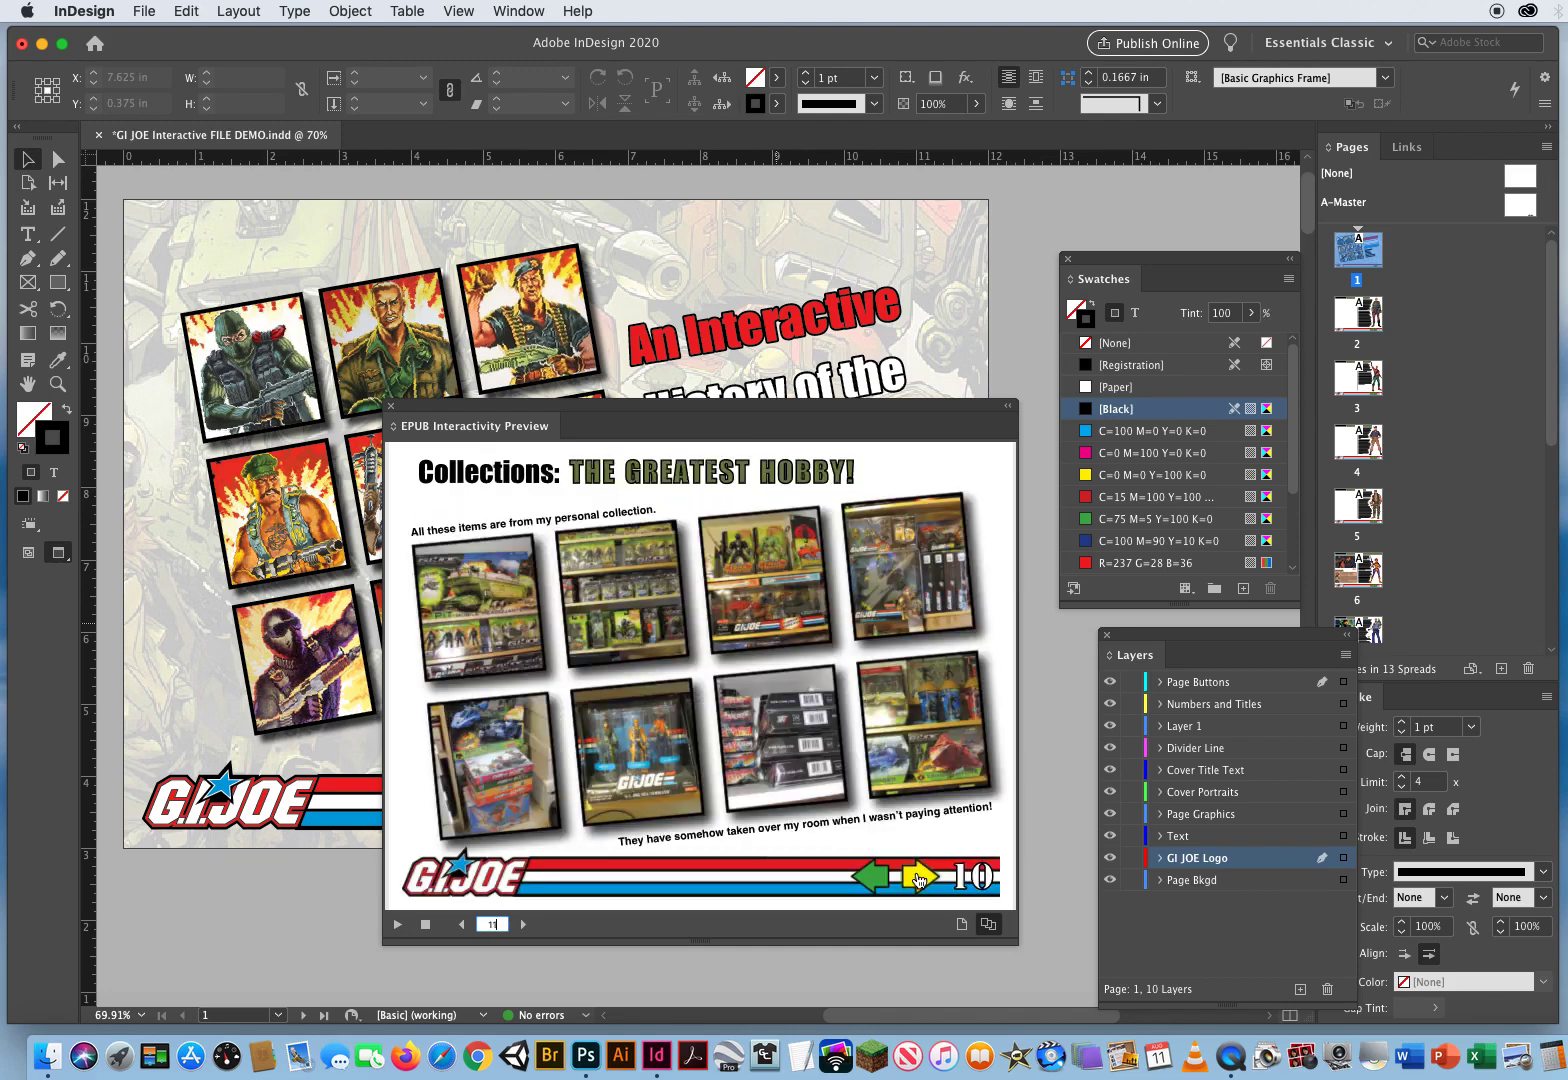
pyautogui.click(919, 878)
pyautogui.click(919, 878)
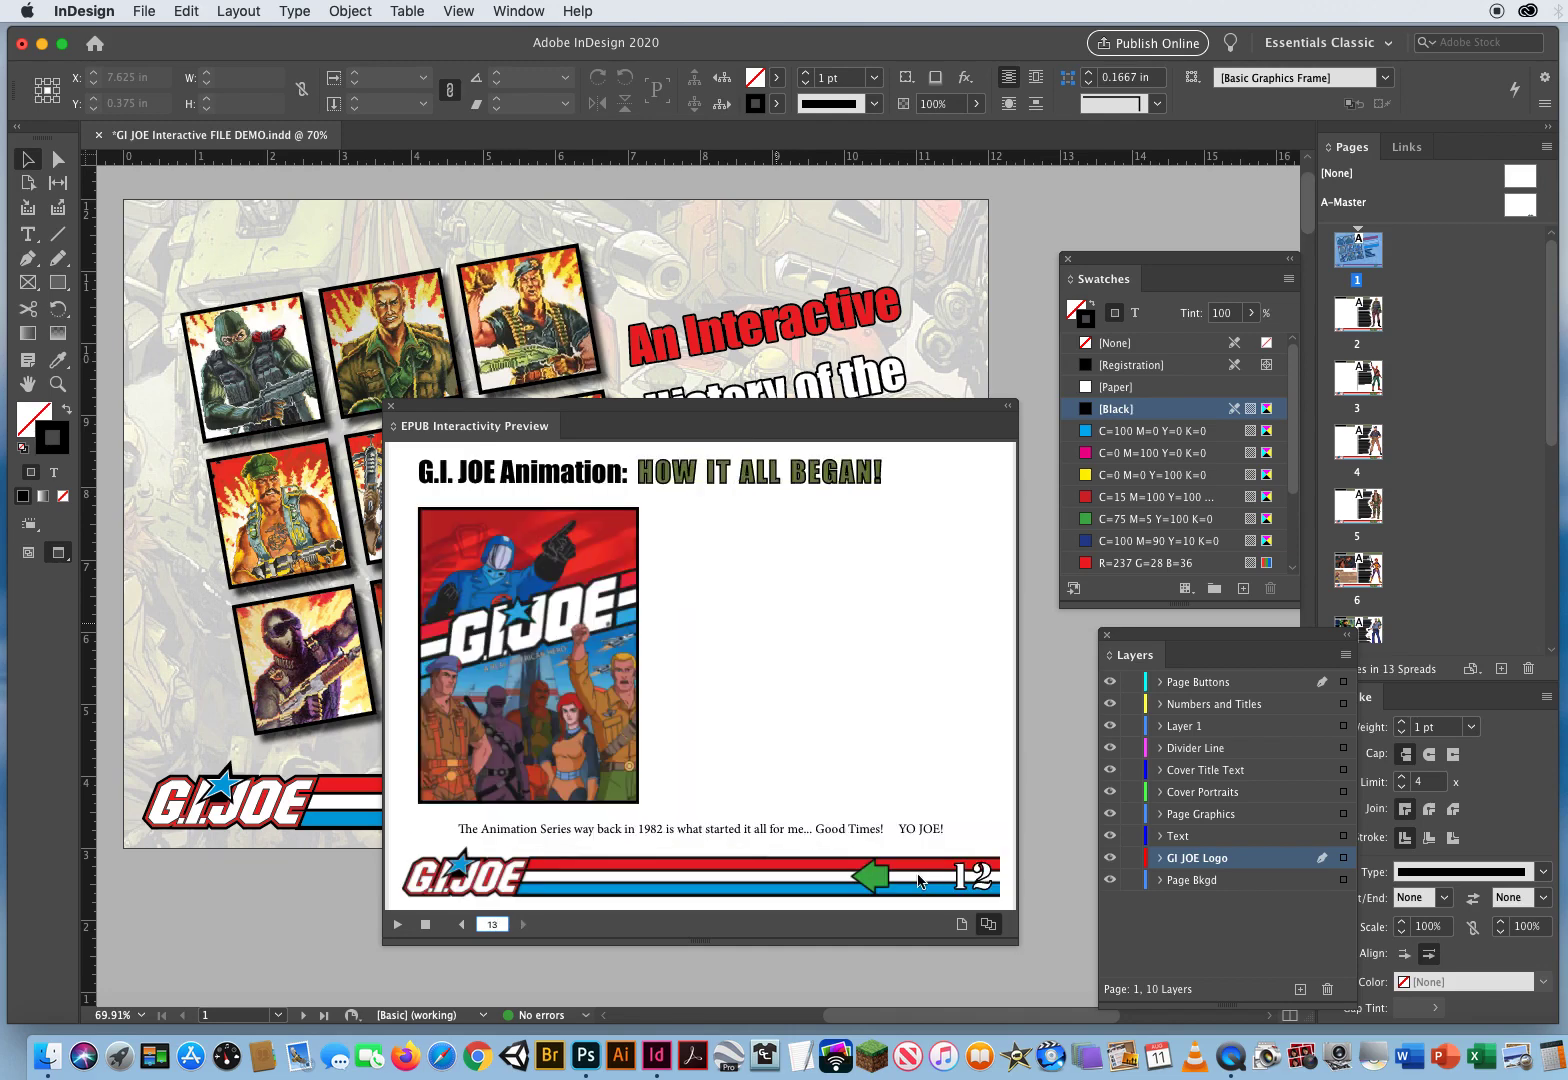
pyautogui.click(872, 878)
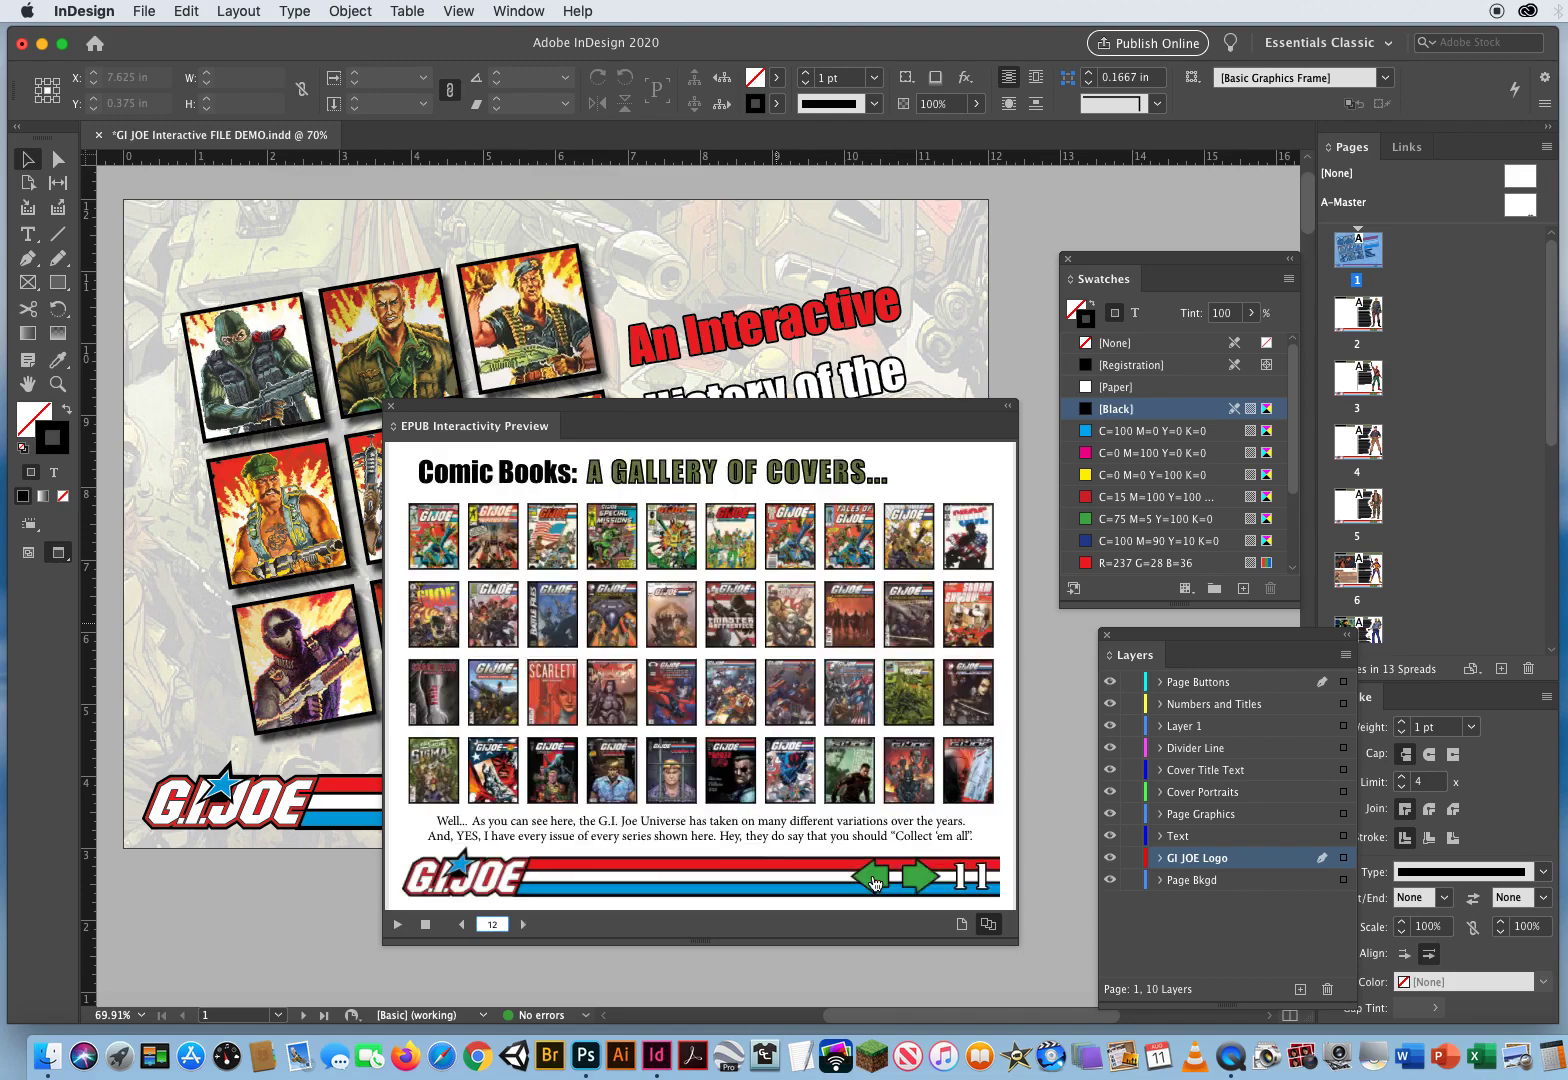
# - Test both page arrows in the preview by paging back from page 12 to page 8 and forward again to the last page
pyautogui.click(873, 879)
pyautogui.click(873, 880)
pyautogui.click(873, 880)
pyautogui.click(873, 880)
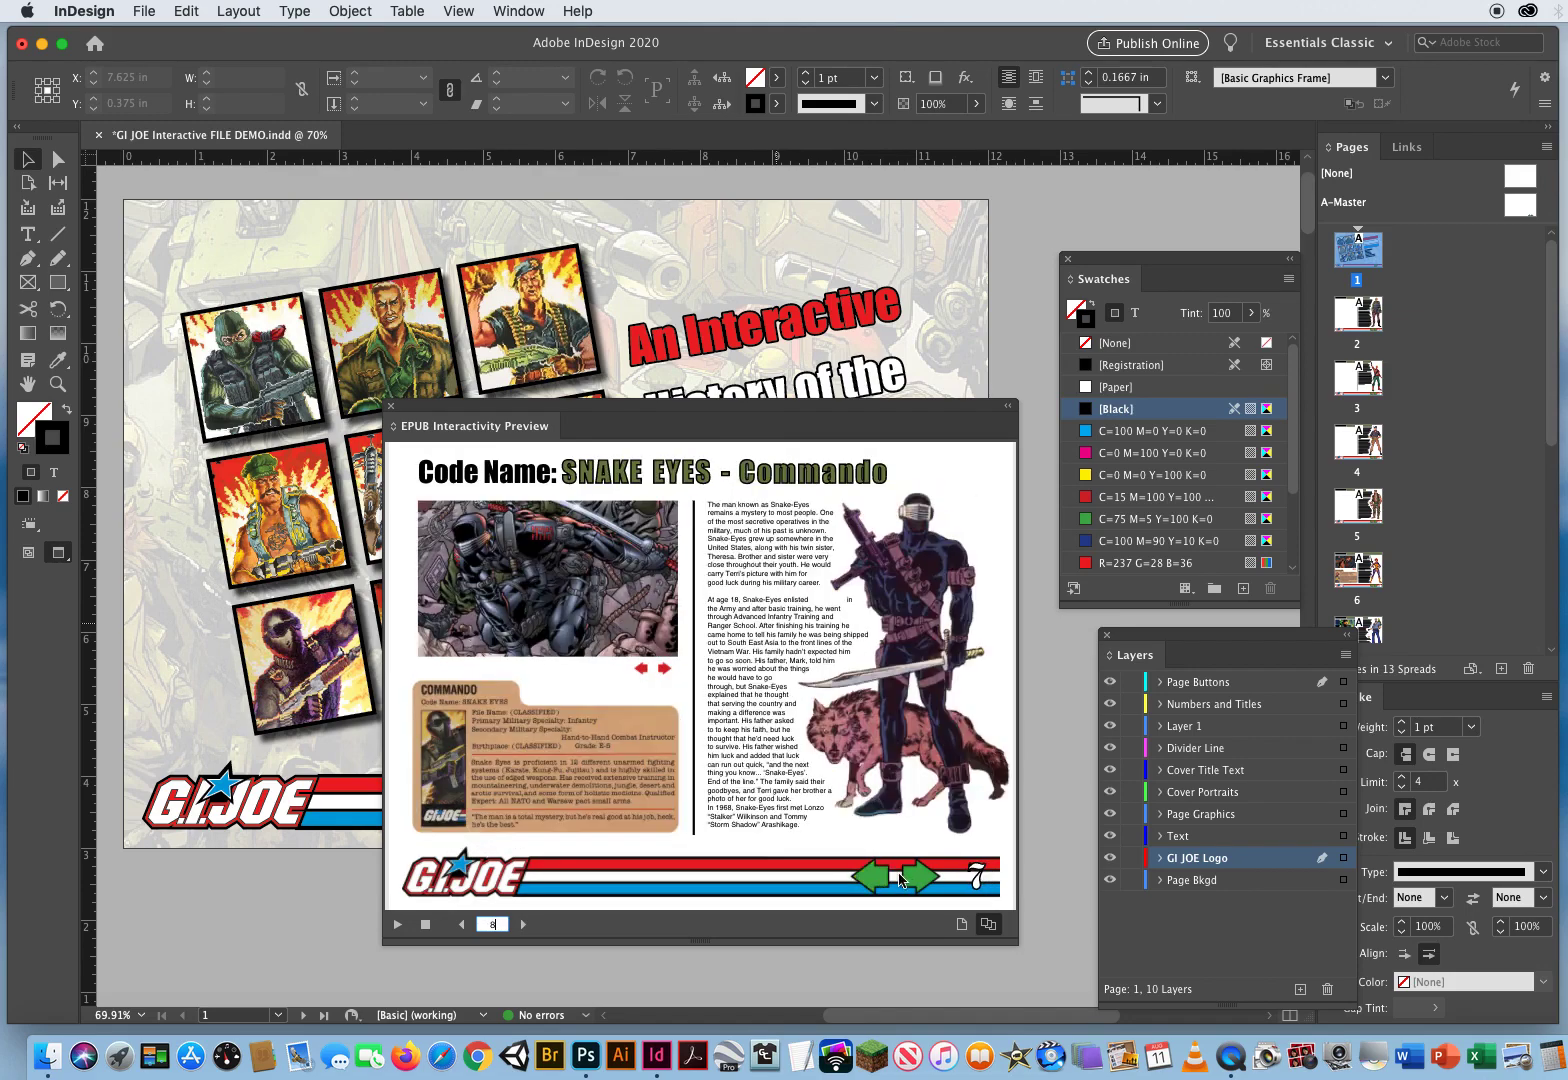
pyautogui.click(920, 880)
pyautogui.click(920, 880)
pyautogui.click(920, 880)
pyautogui.click(920, 880)
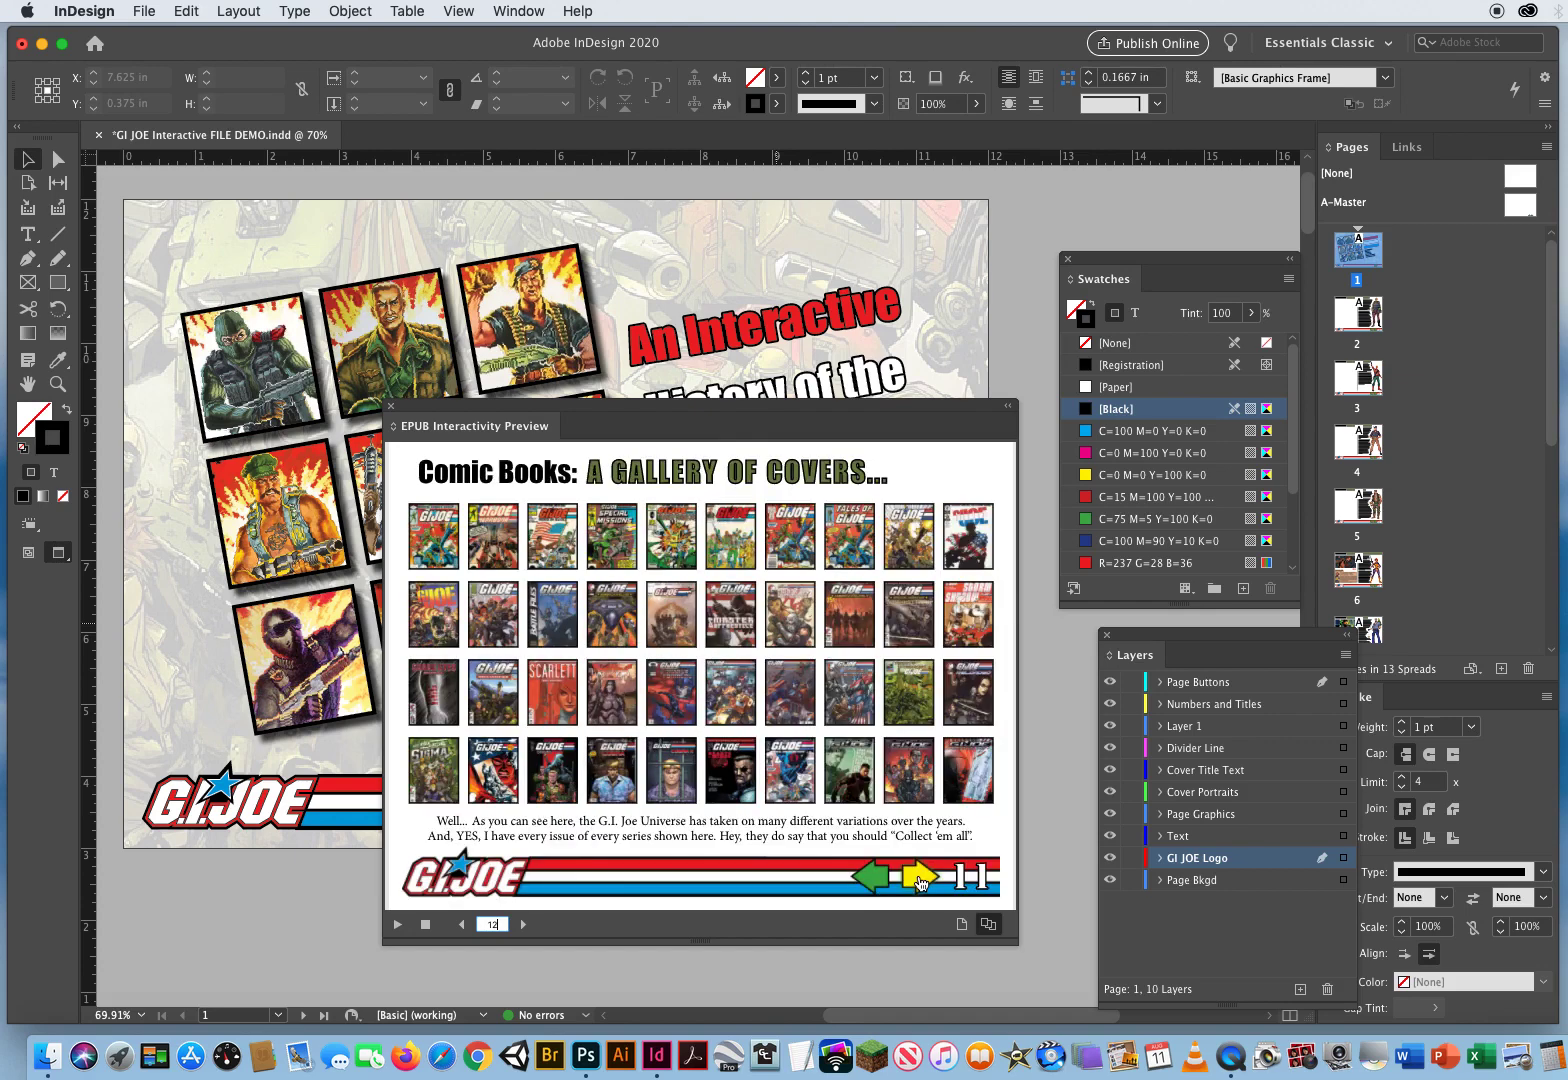
pyautogui.click(920, 880)
# - Page the preview back to page 1 with the previous-page arrow, and move the preview off the document page
pyautogui.click(872, 878)
pyautogui.click(873, 879)
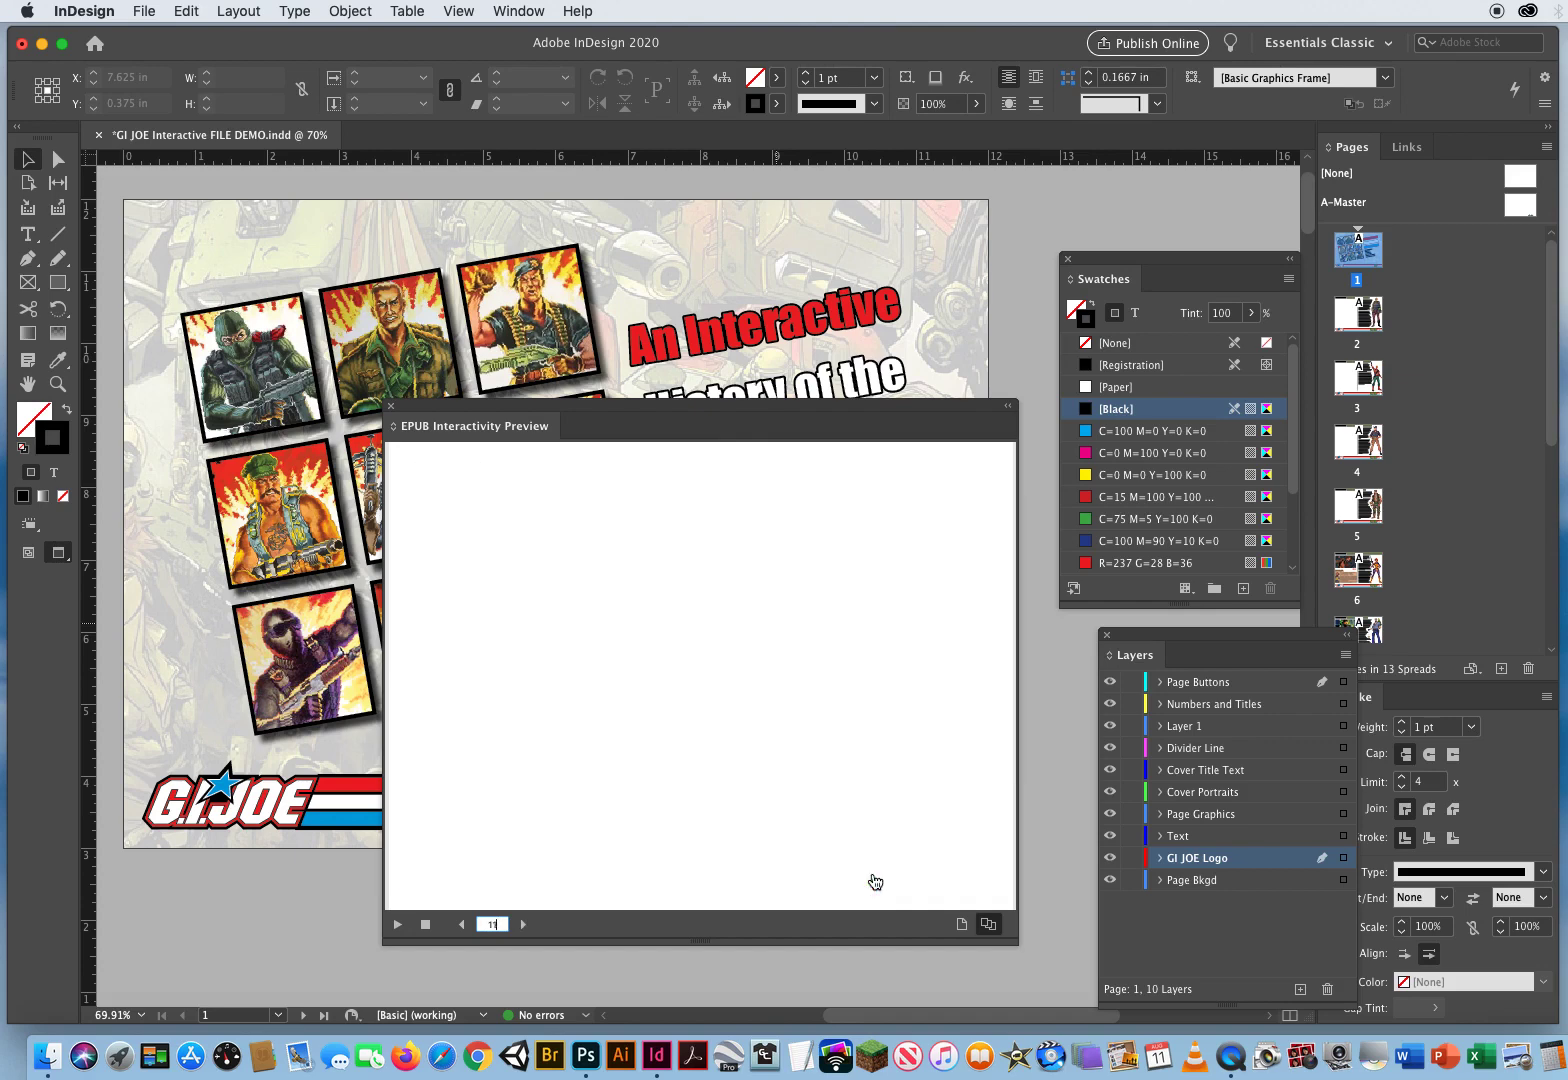
pyautogui.click(873, 880)
pyautogui.click(873, 880)
pyautogui.click(873, 880)
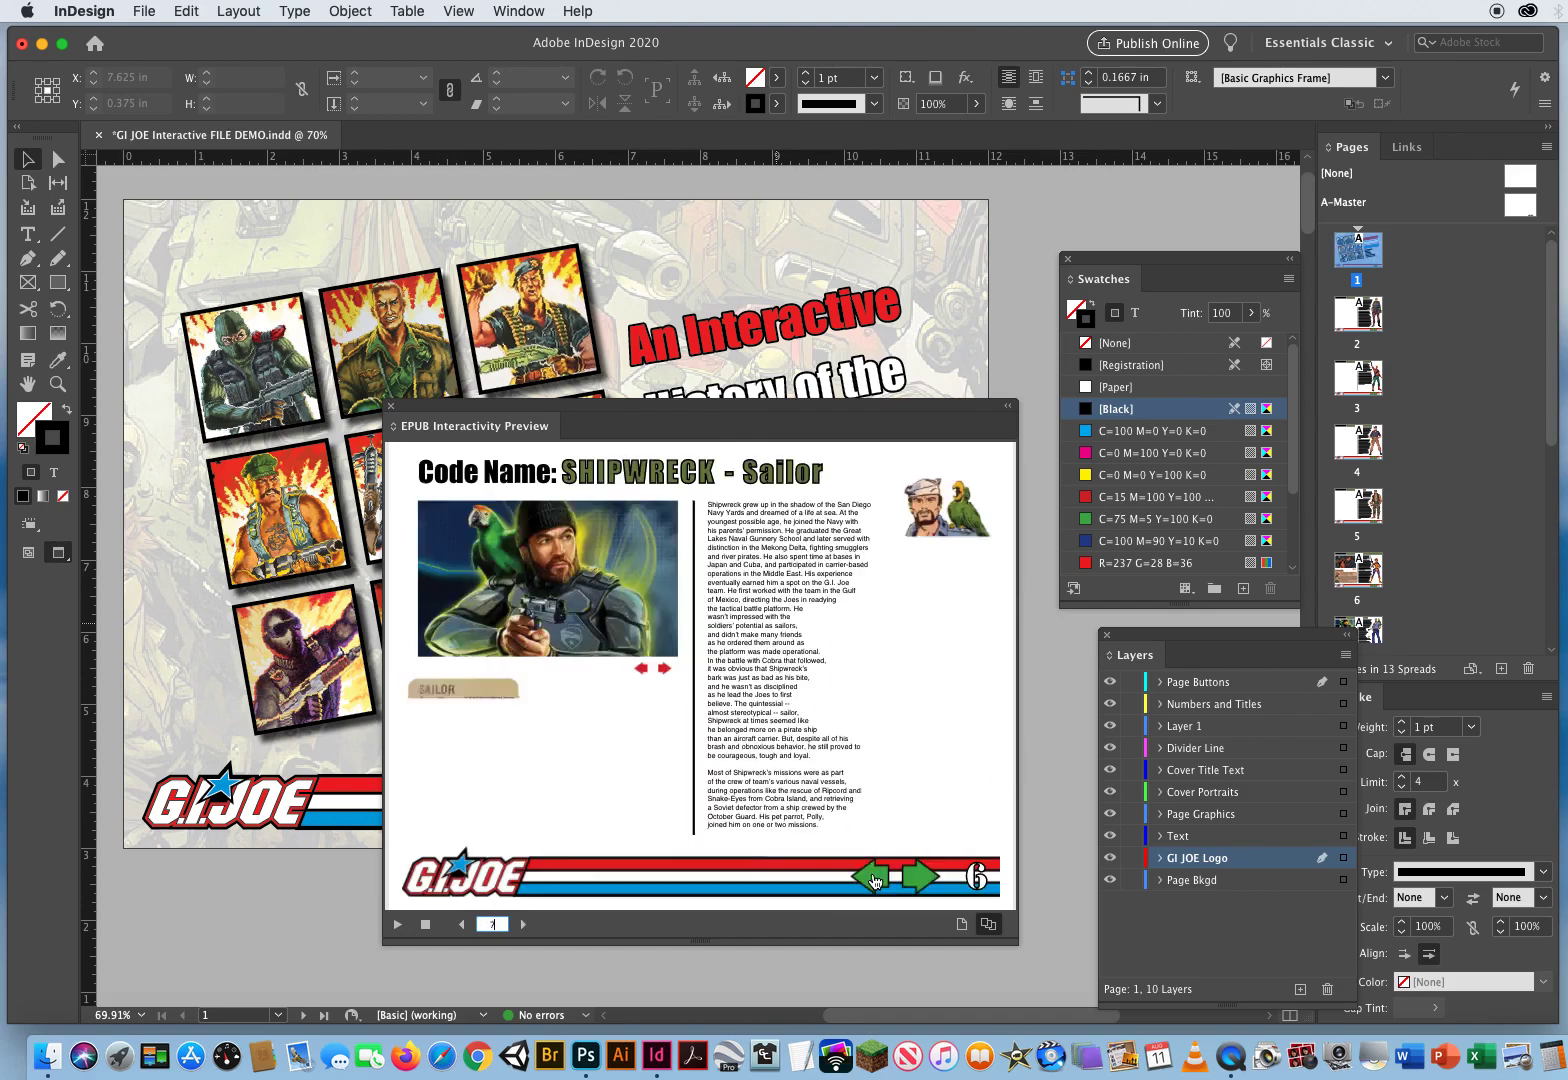
pyautogui.click(873, 880)
pyautogui.click(873, 880)
pyautogui.click(873, 880)
pyautogui.click(873, 880)
pyautogui.click(873, 880)
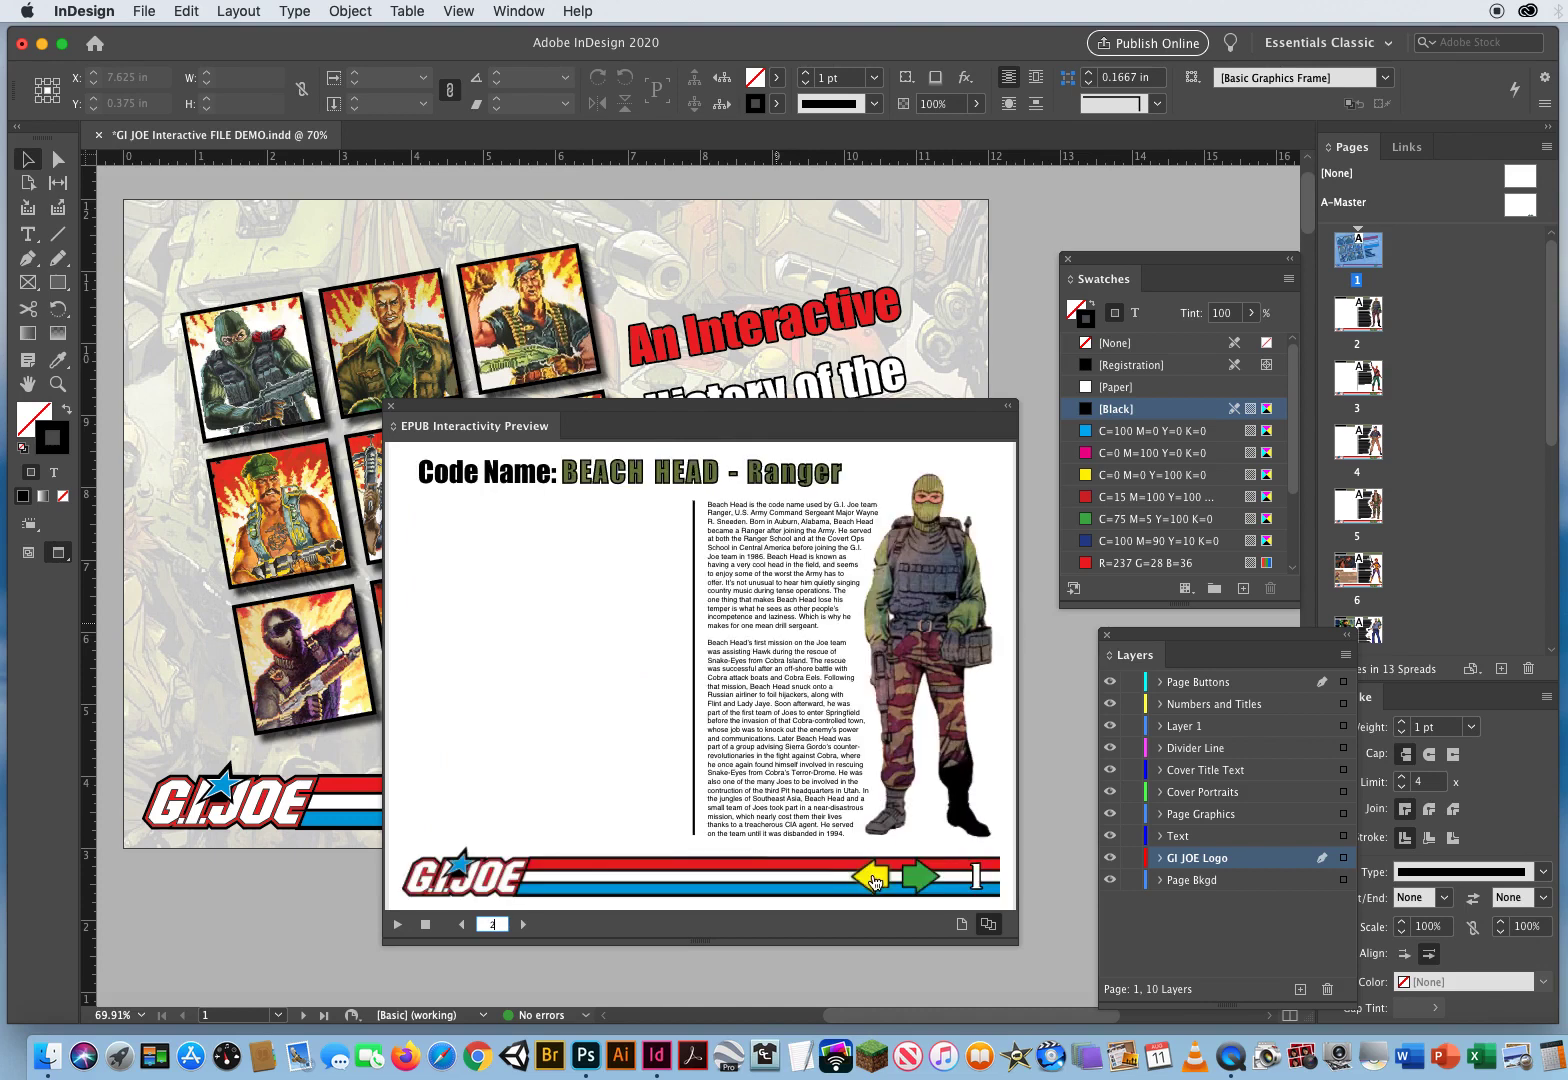
pyautogui.click(869, 879)
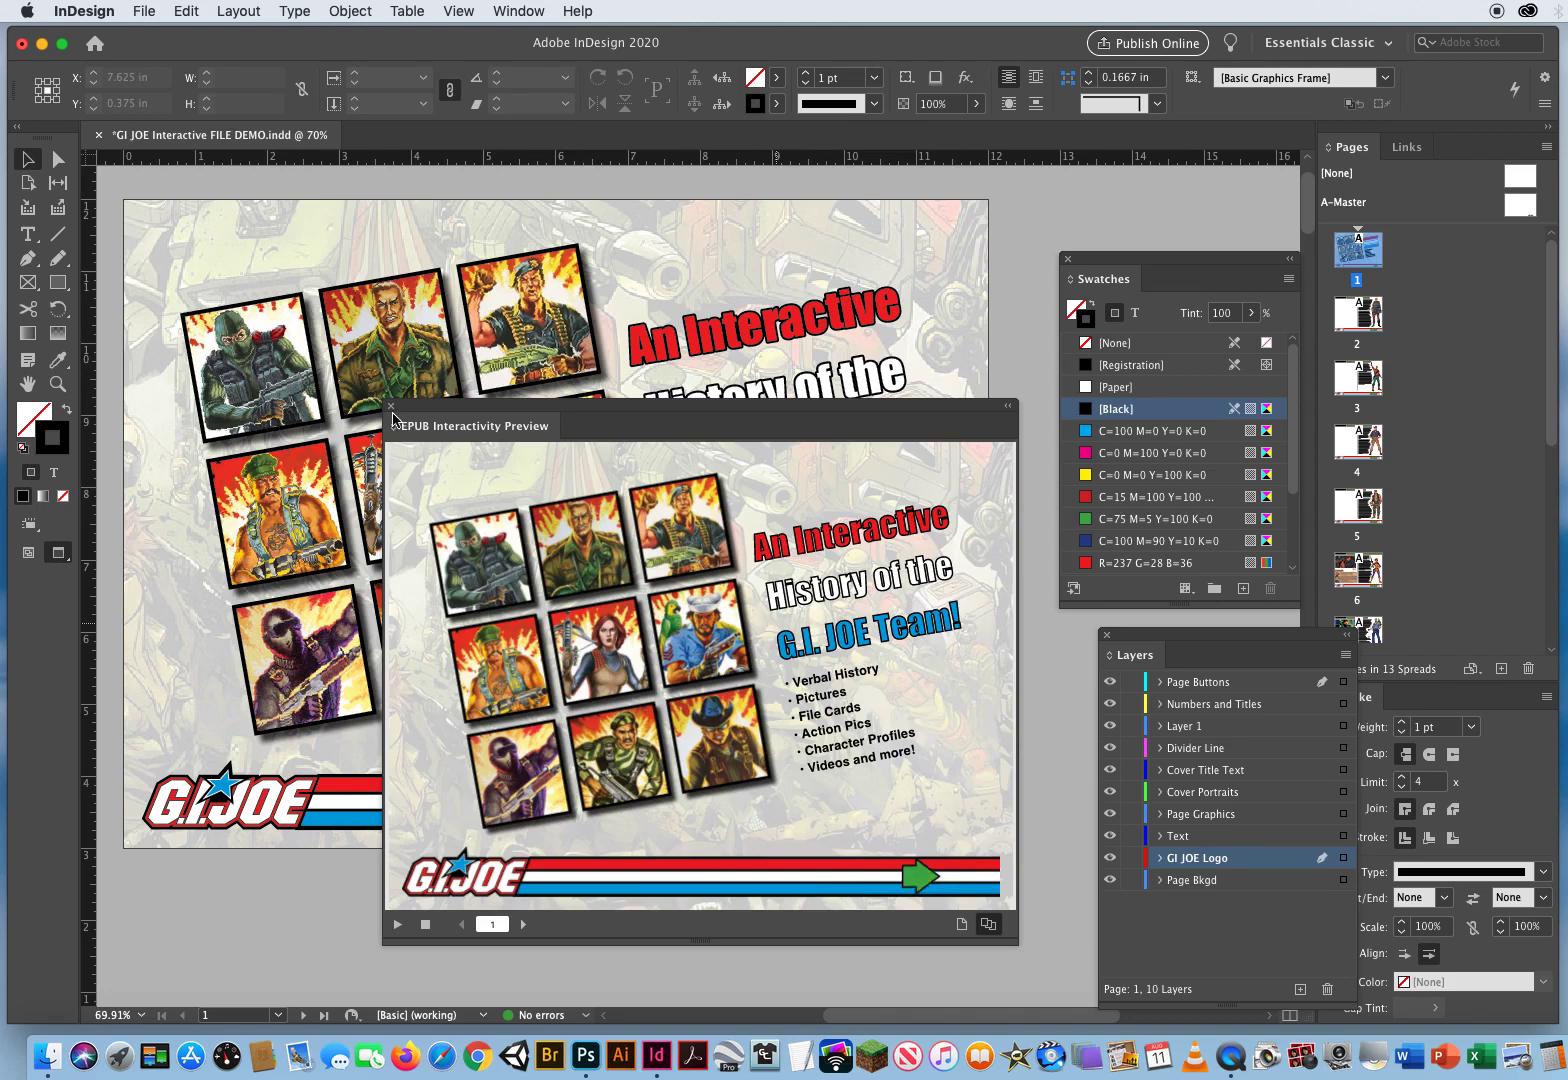
pyautogui.moveTo(407, 410)
pyautogui.mouseDown()
pyautogui.moveTo(1060, 410)
pyautogui.moveTo(1381, 397)
pyautogui.moveTo(1460, 372)
pyautogui.mouseUp()
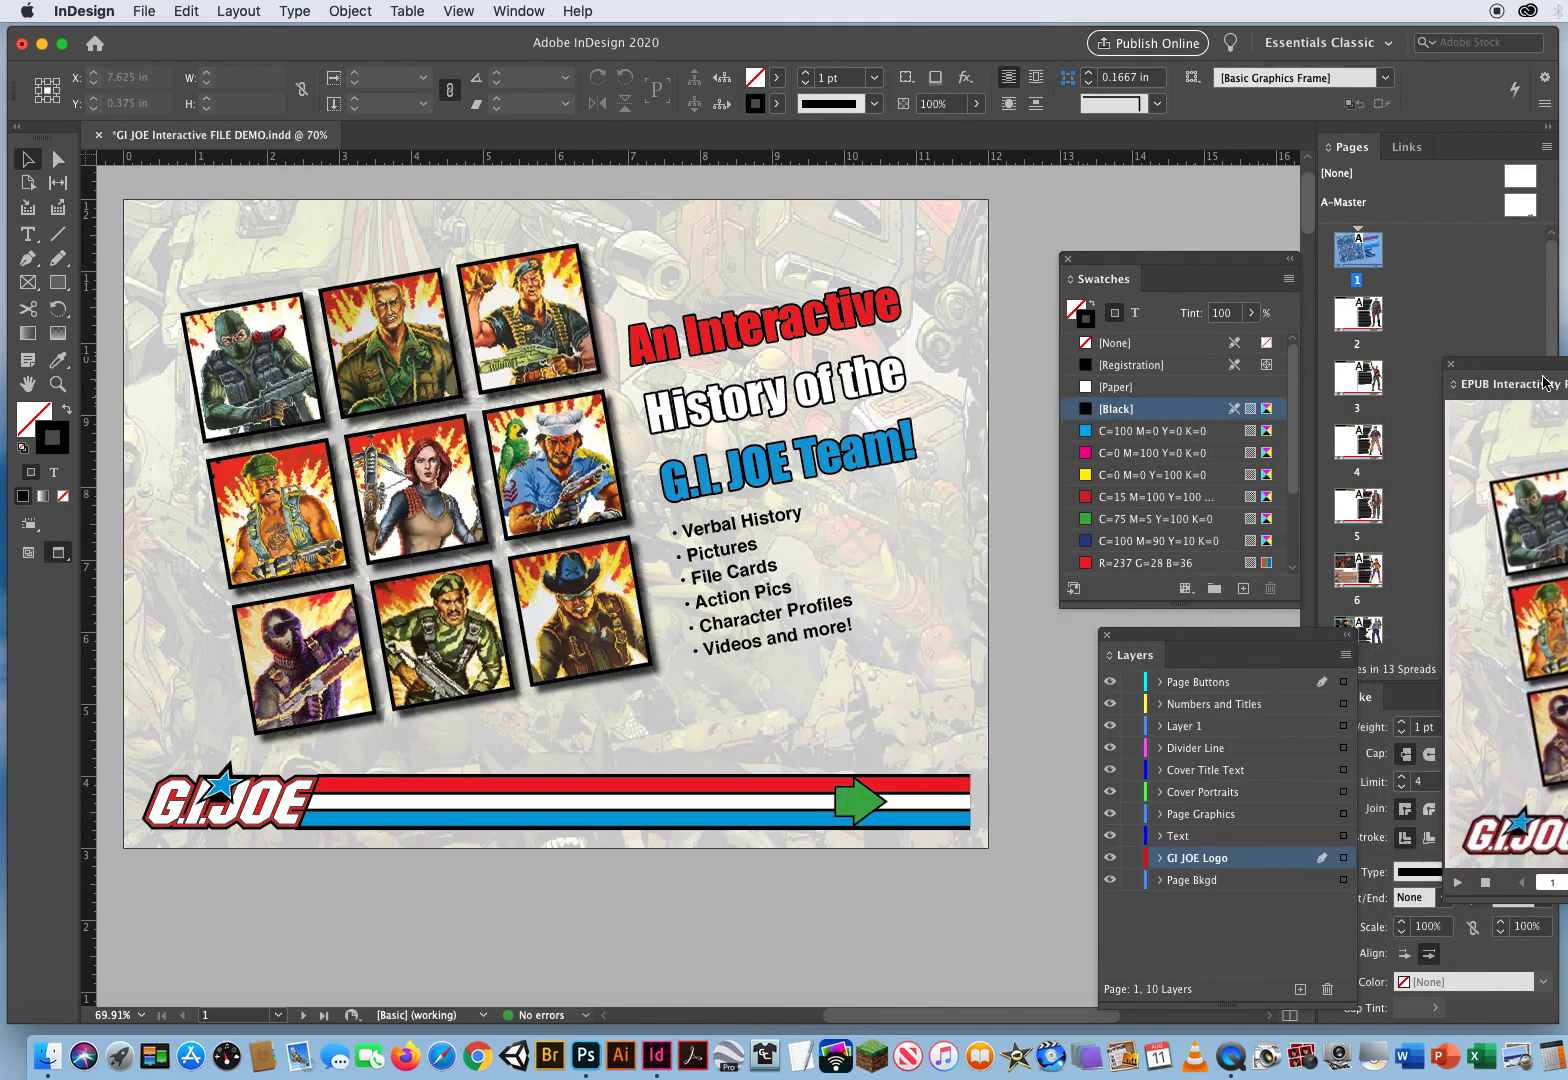